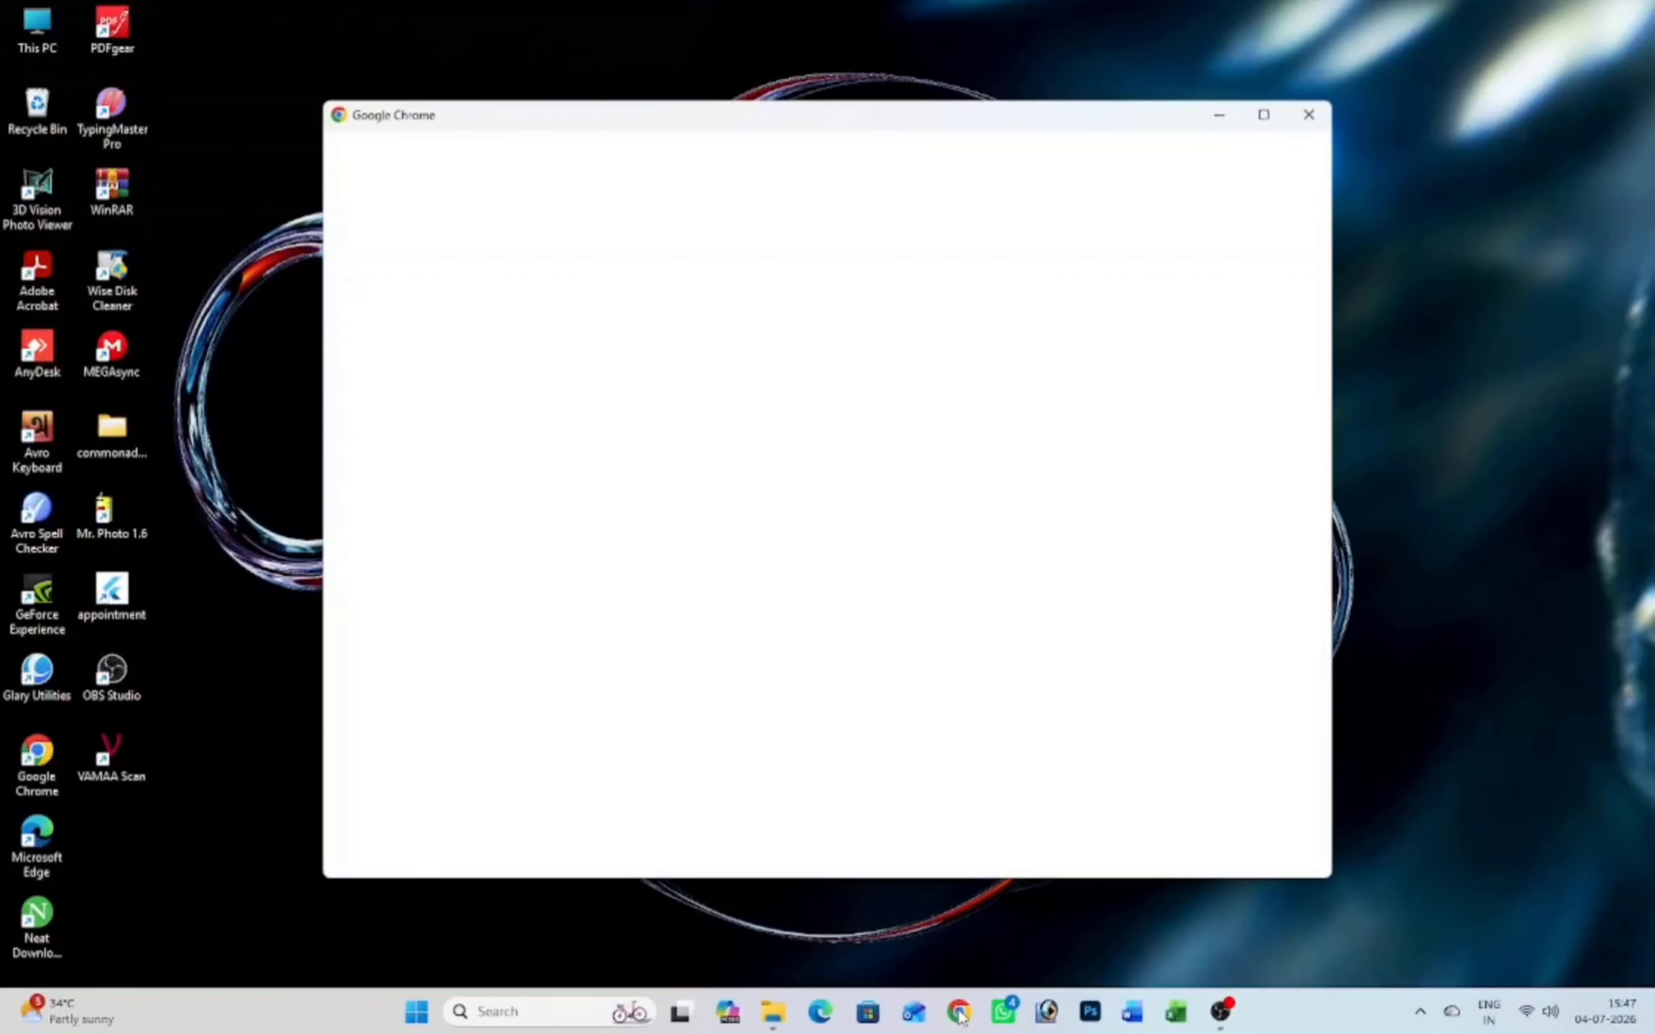
# Search Google for 'e district' in Chrome and open the West Bengal eDistrict government site.
pyautogui.click(604, 657)
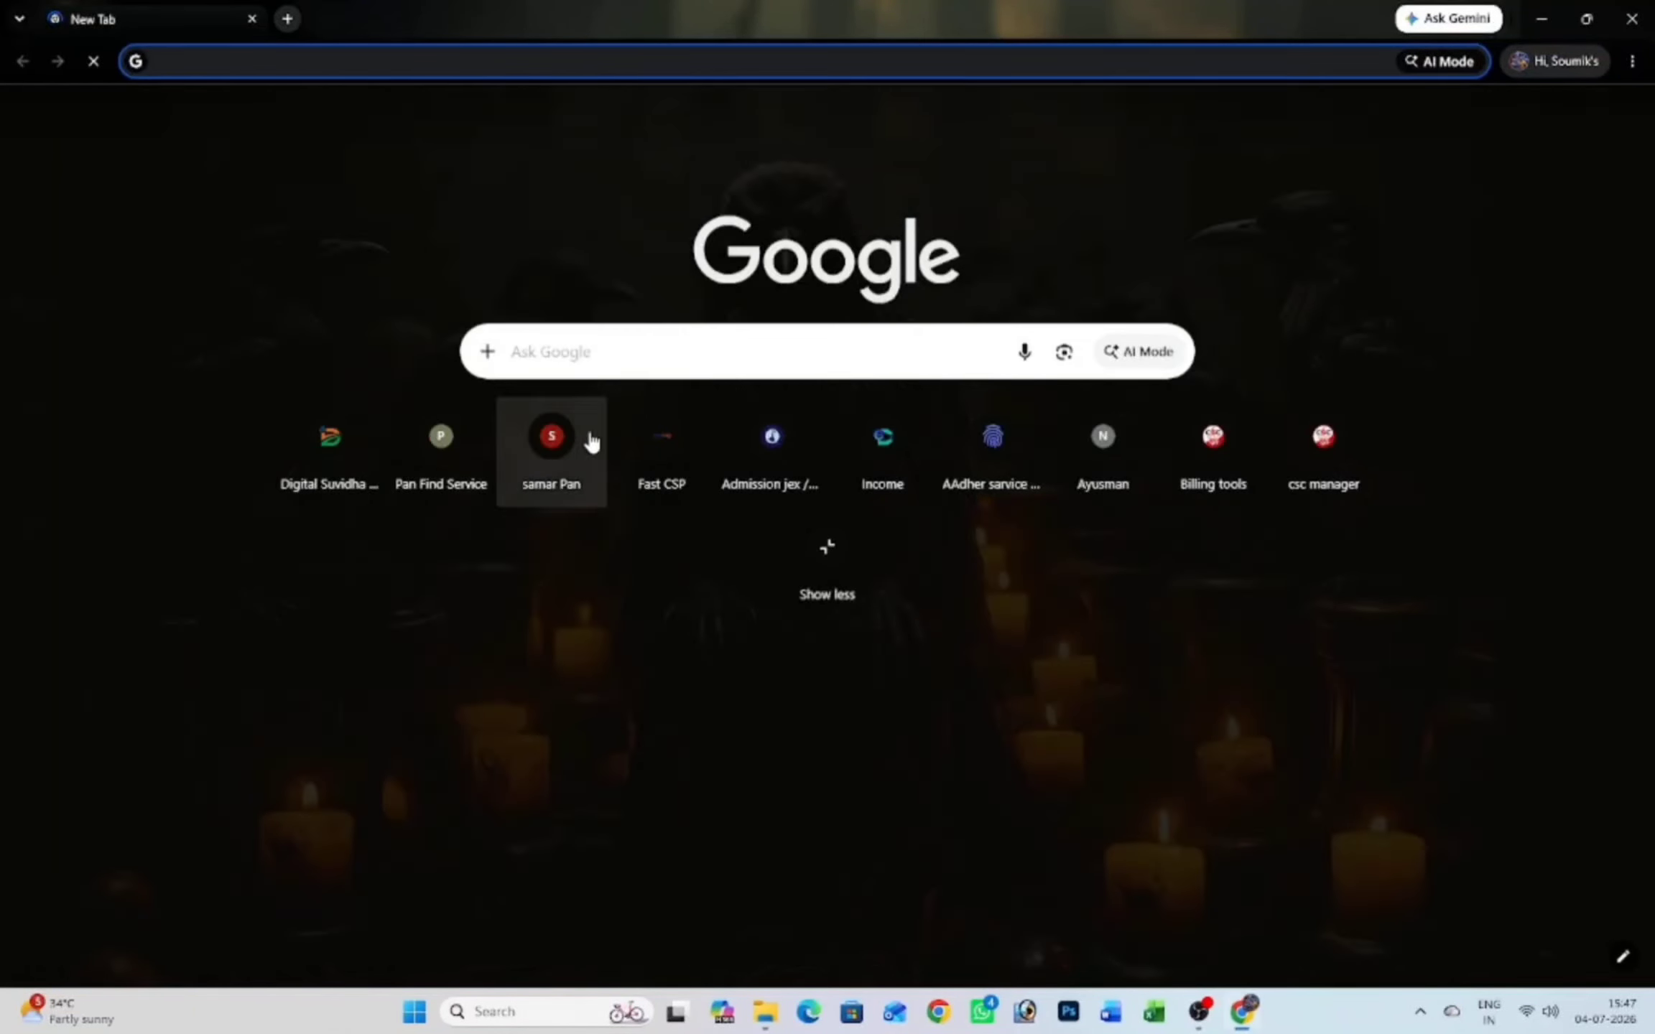
pyautogui.click(594, 367)
pyautogui.write('E')
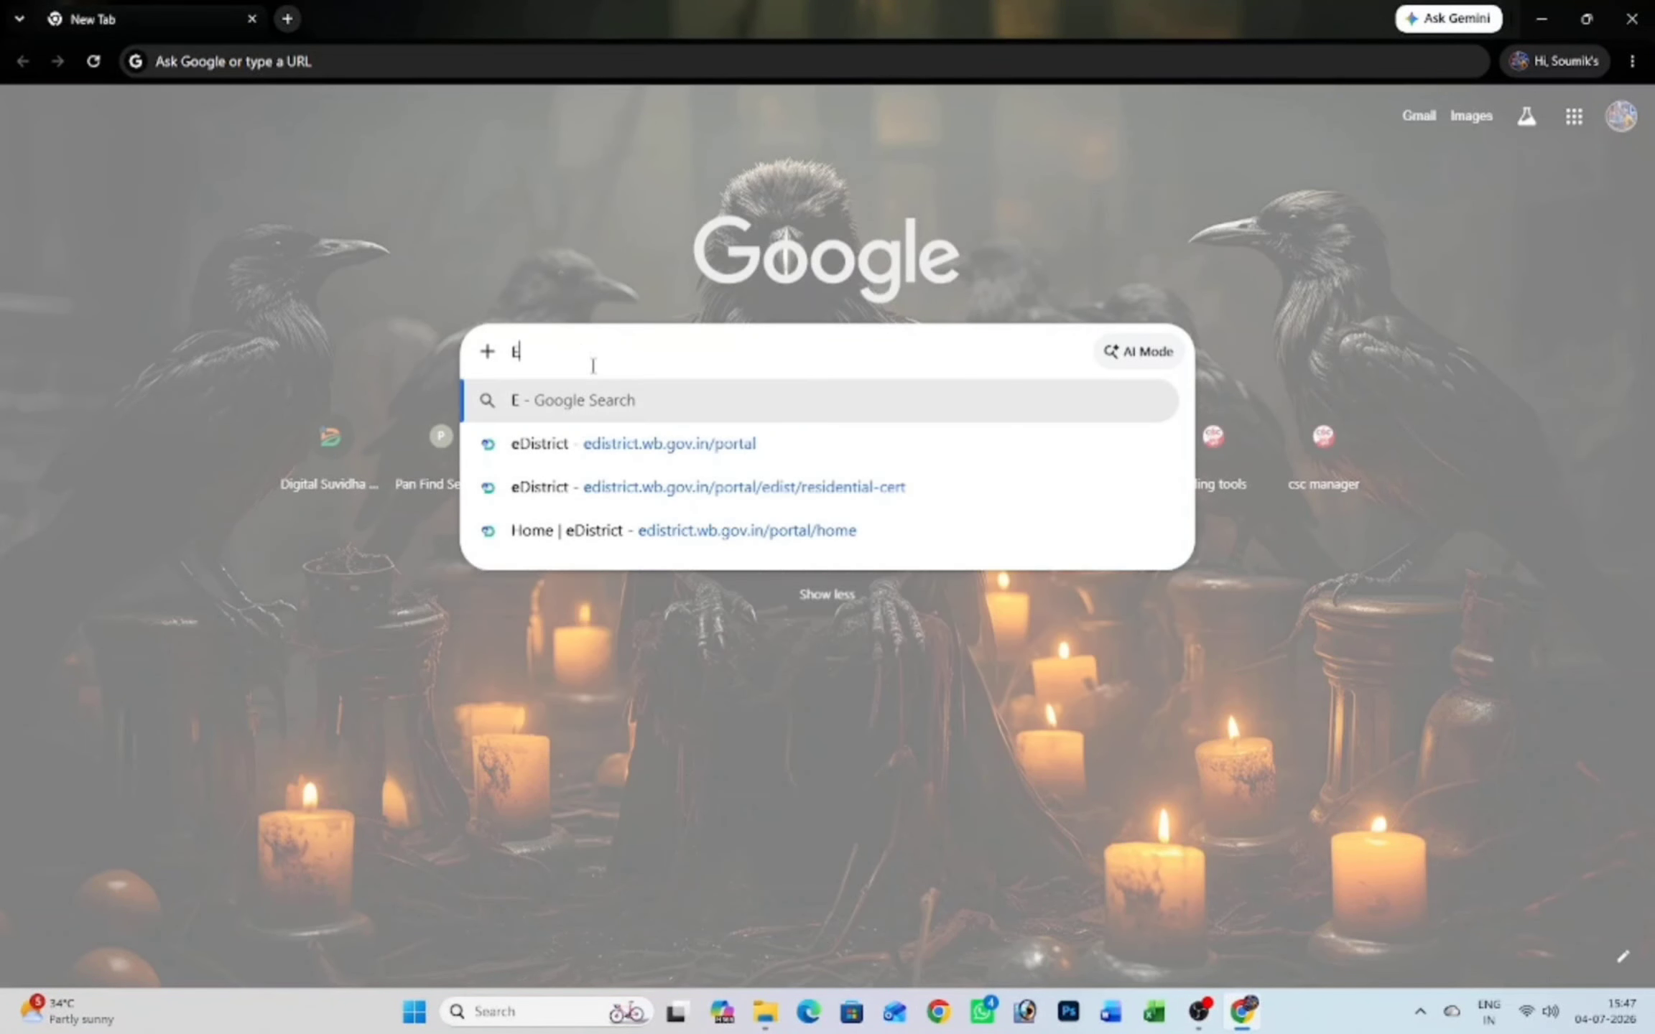
pyautogui.write(' di')
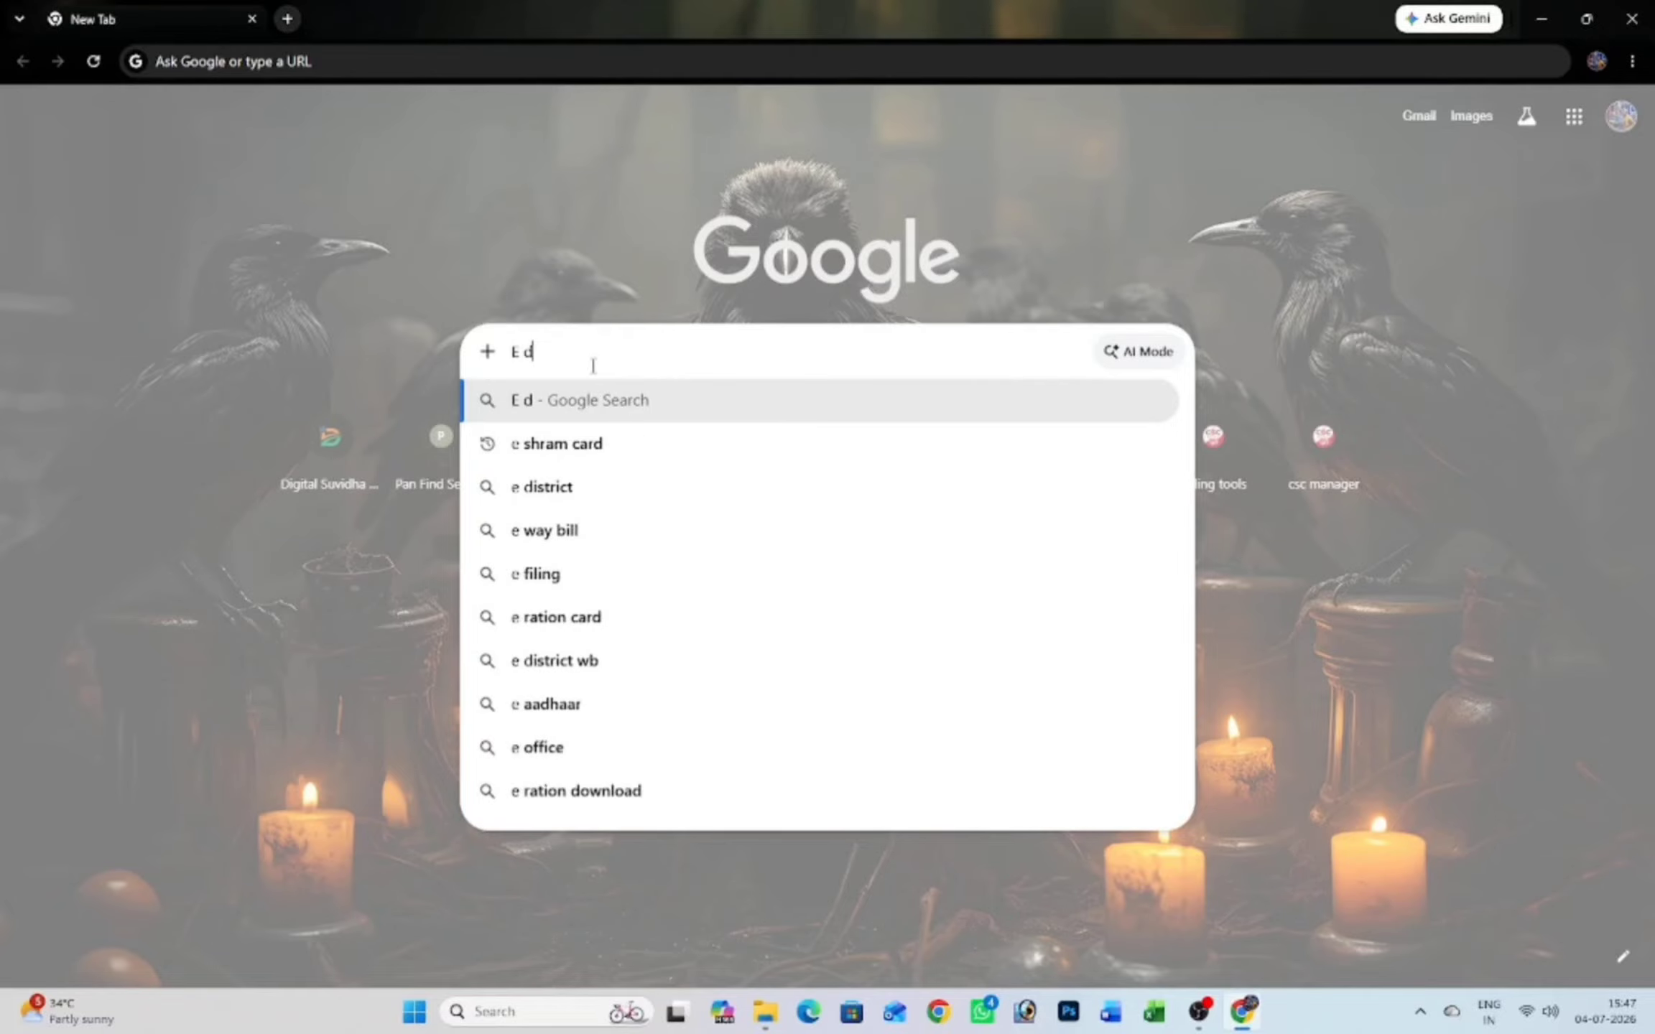
pyautogui.click(614, 347)
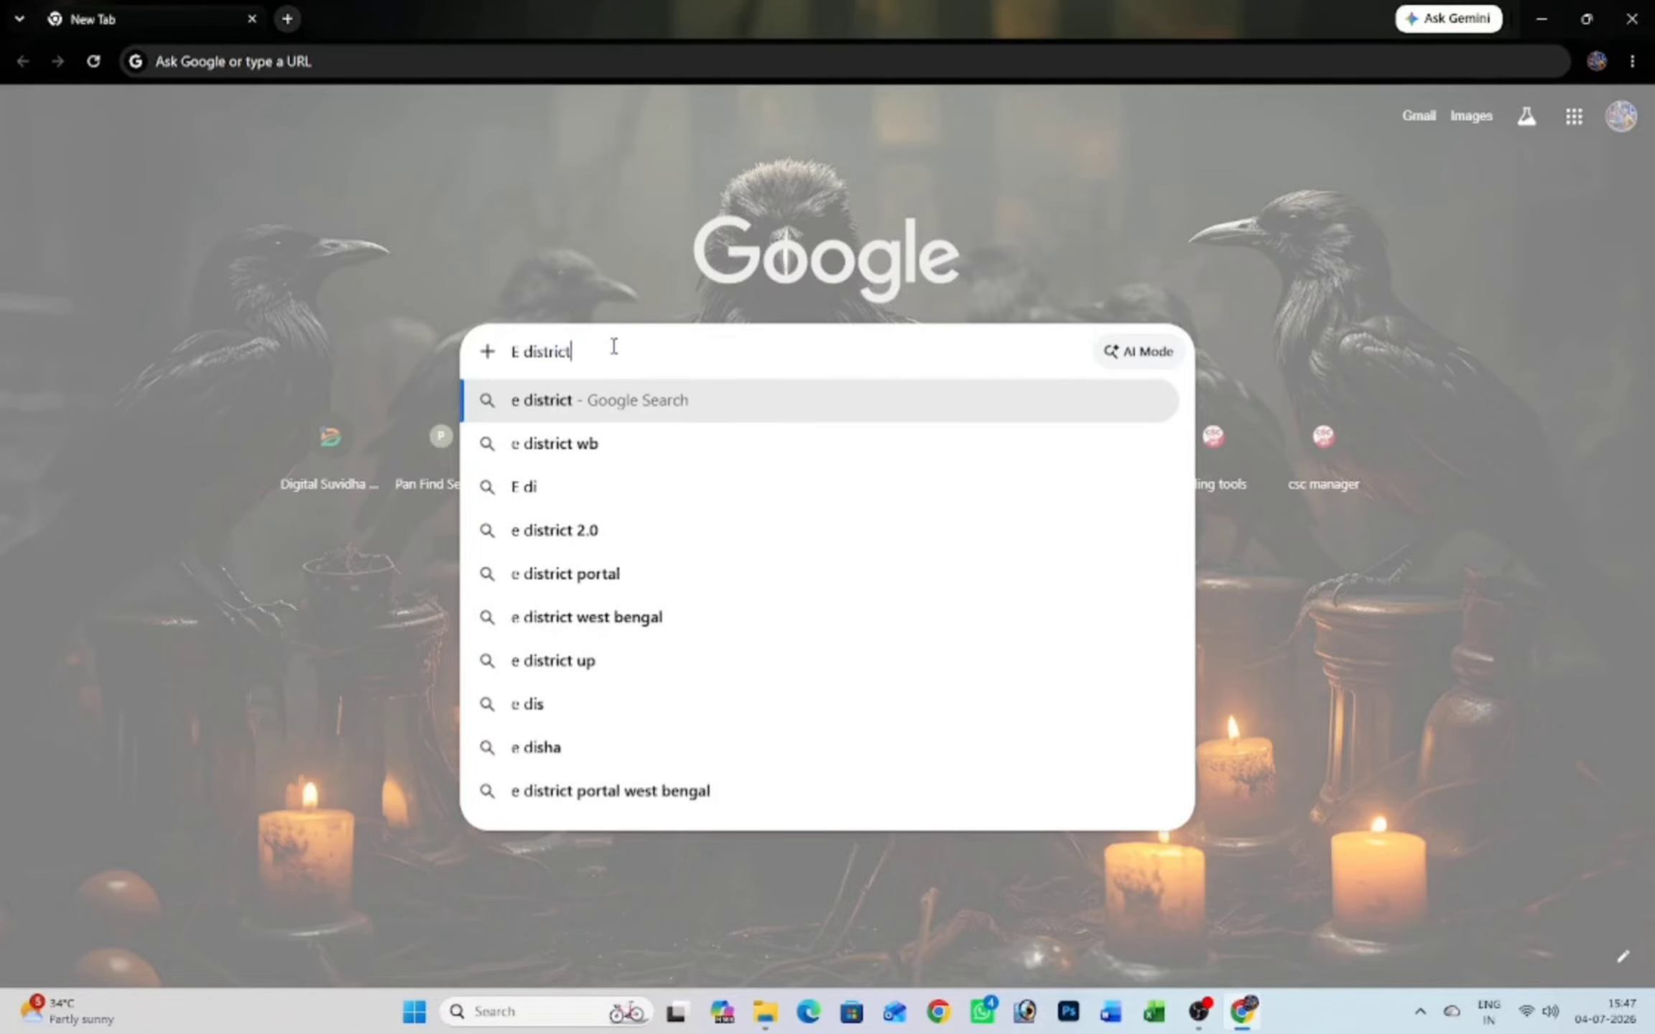
pyautogui.press('Return')
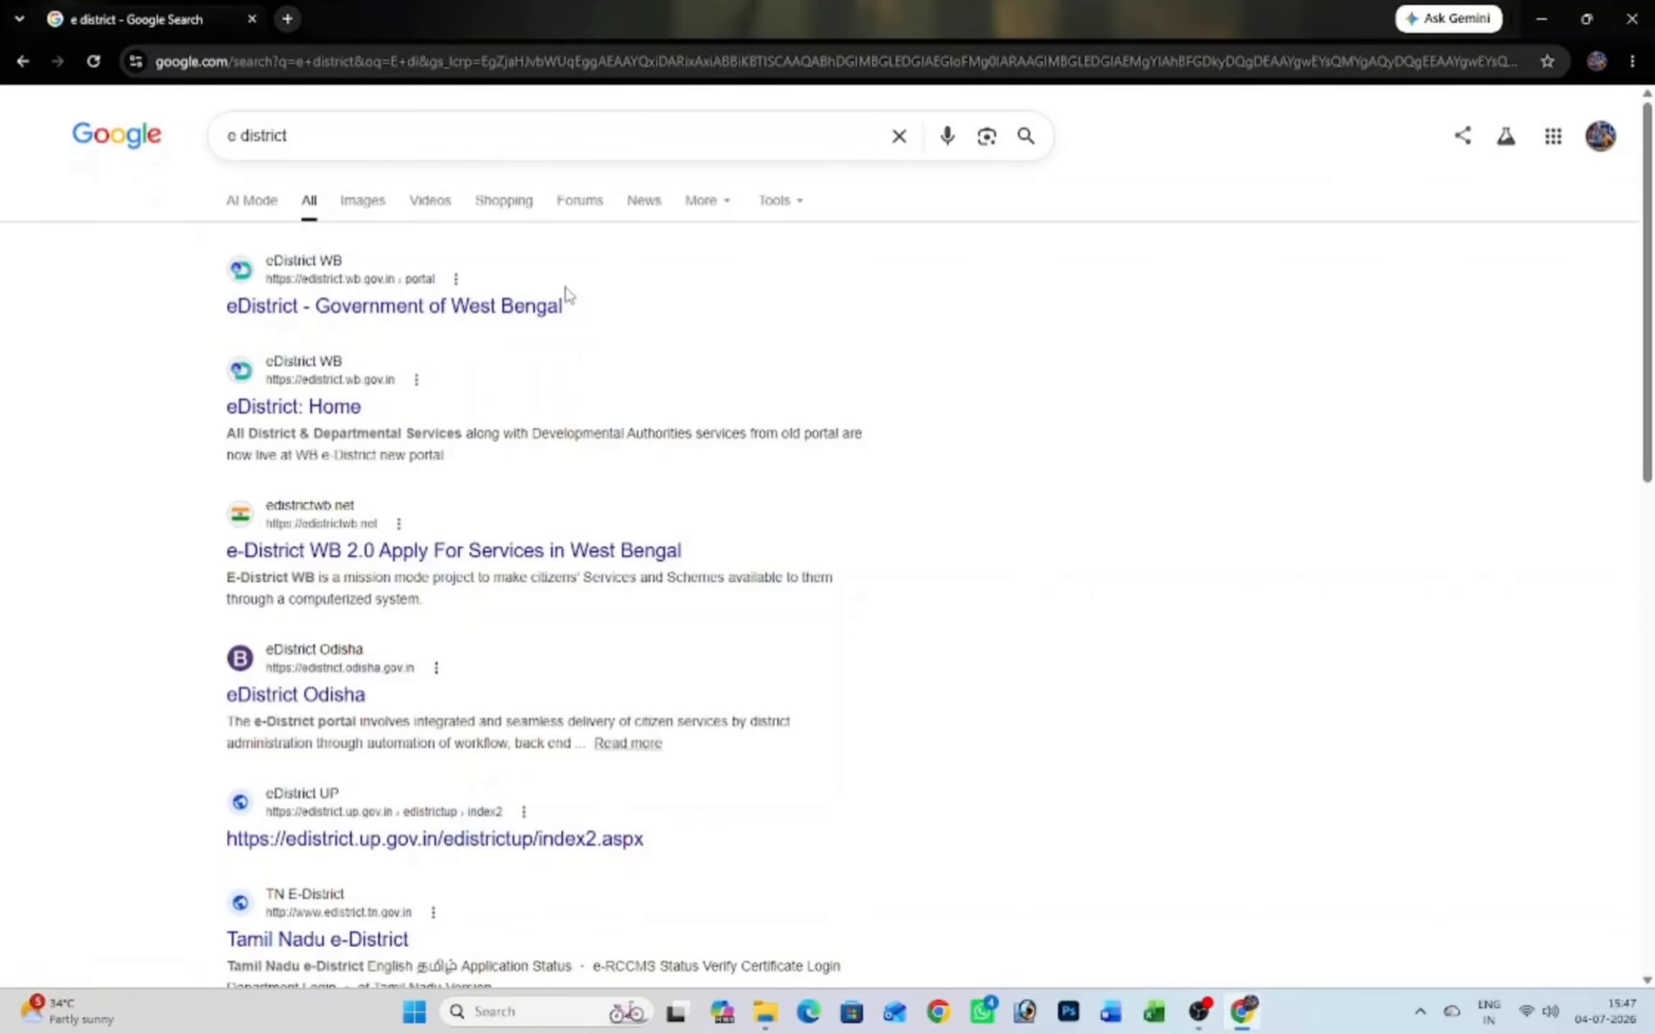
pyautogui.click(367, 309)
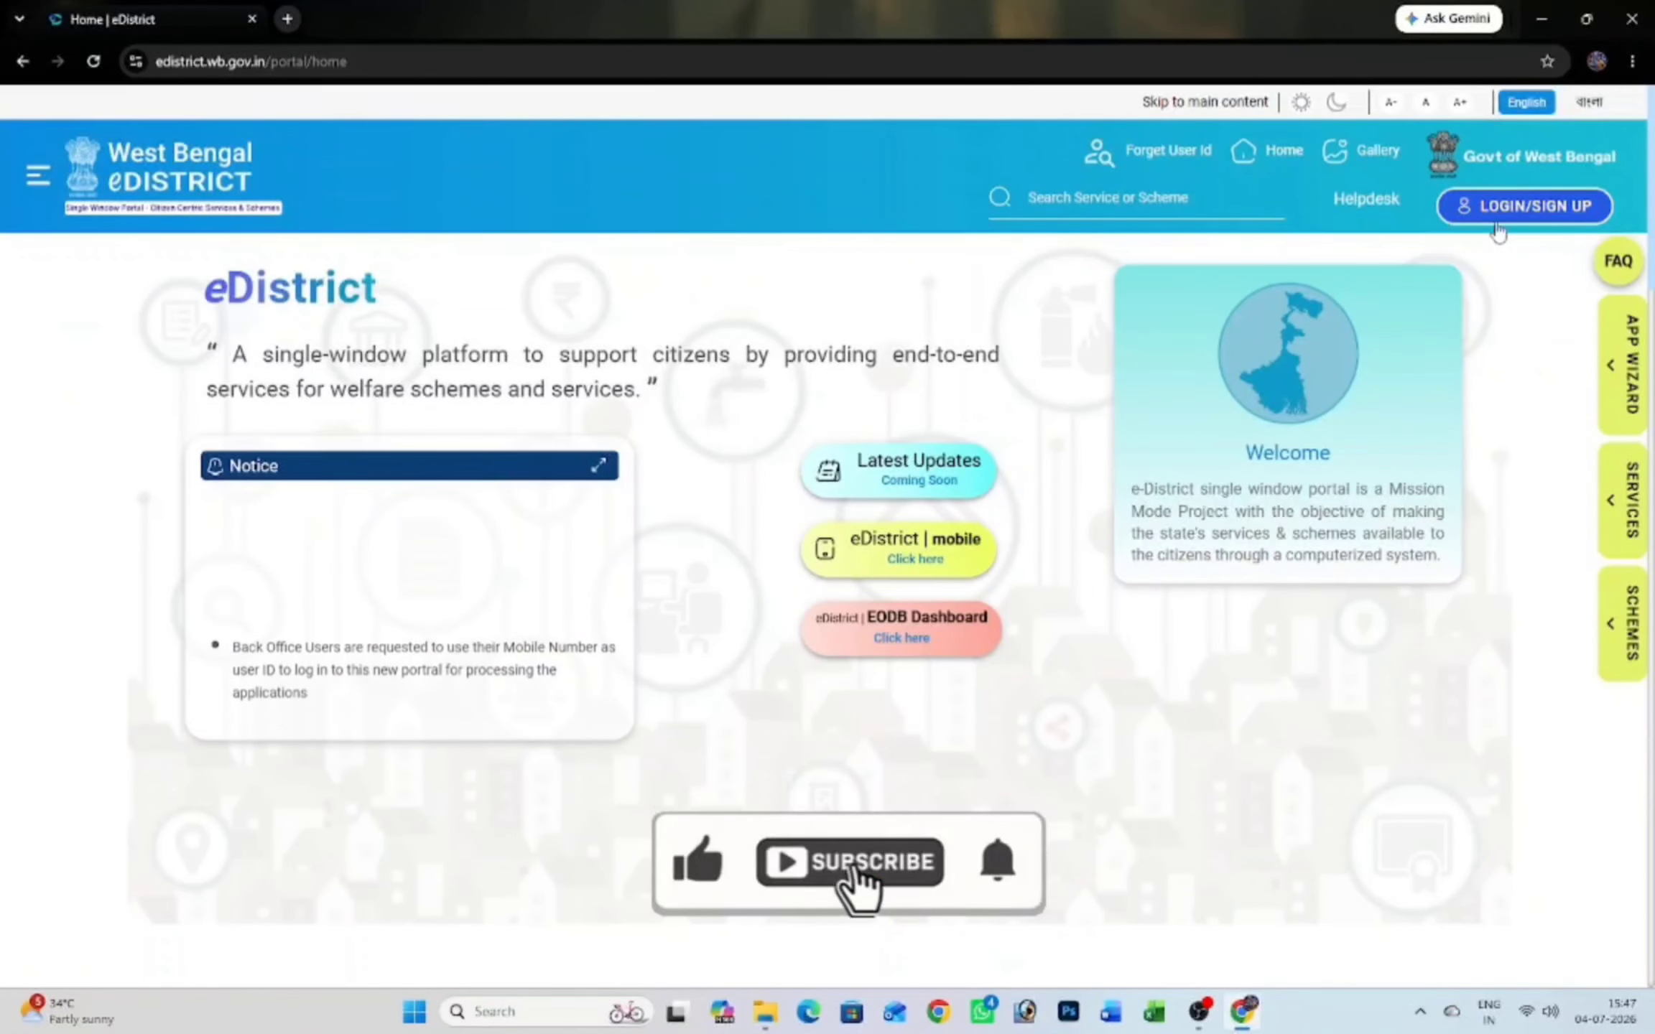
# Open the portal's login page, briefly view the registration form, and return to login.
pyautogui.click(1497, 215)
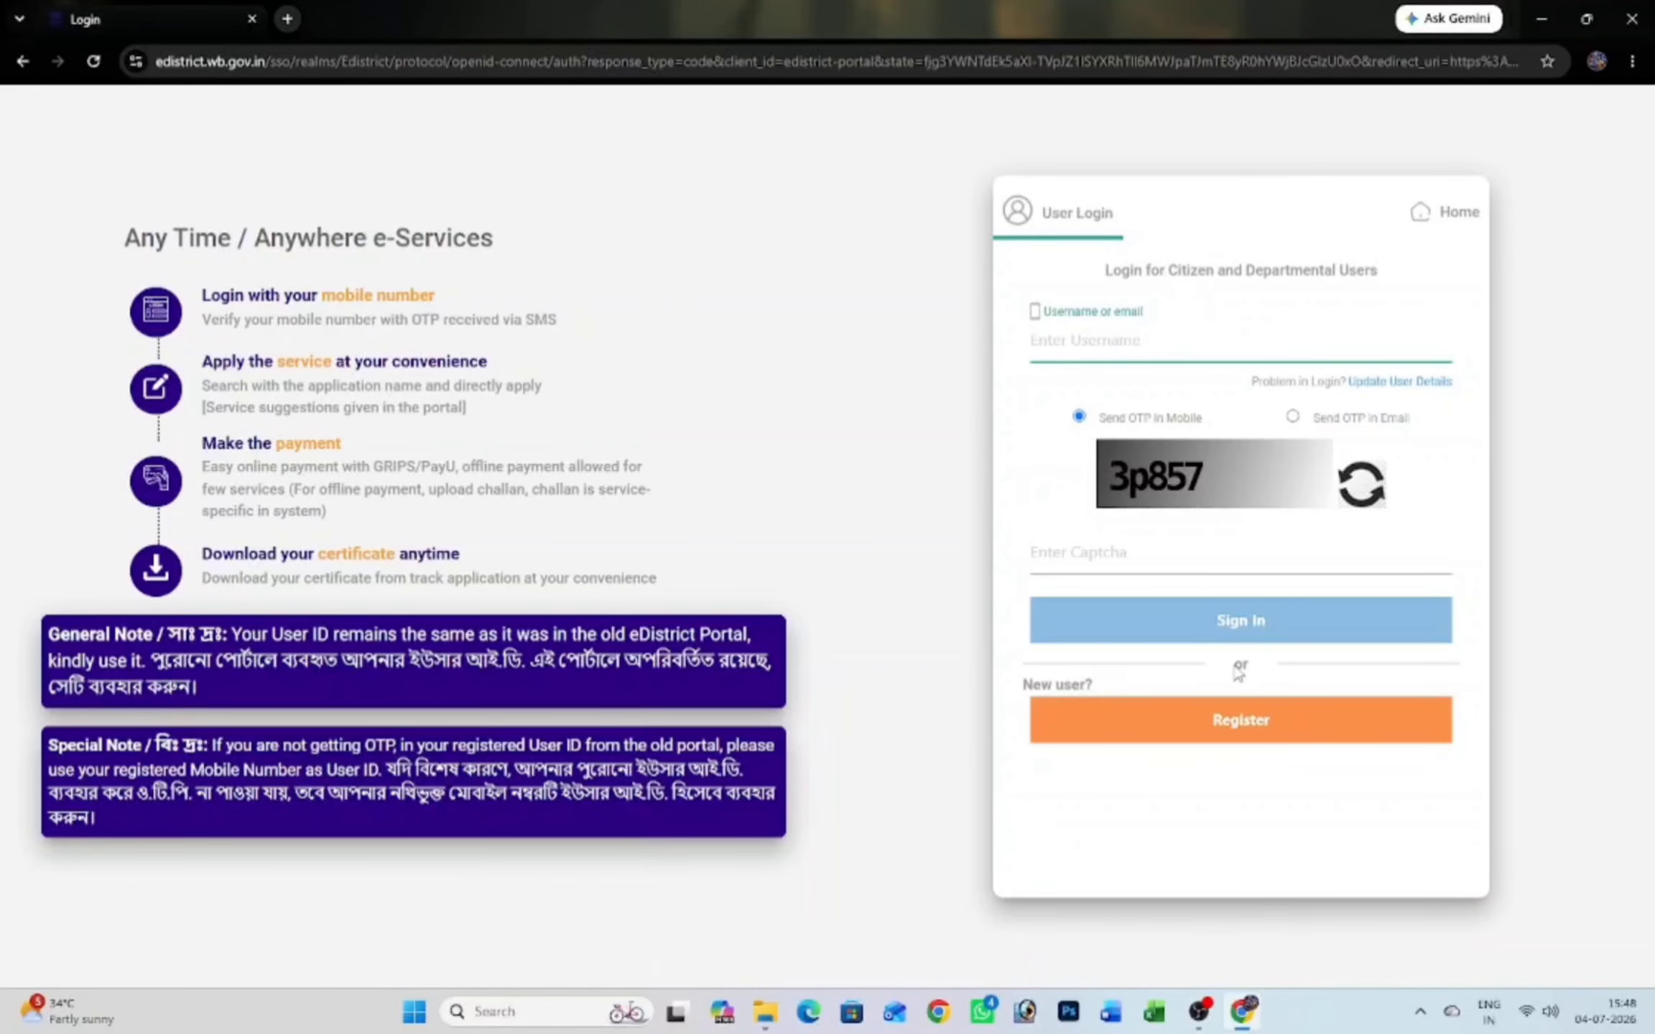
pyautogui.click(1247, 731)
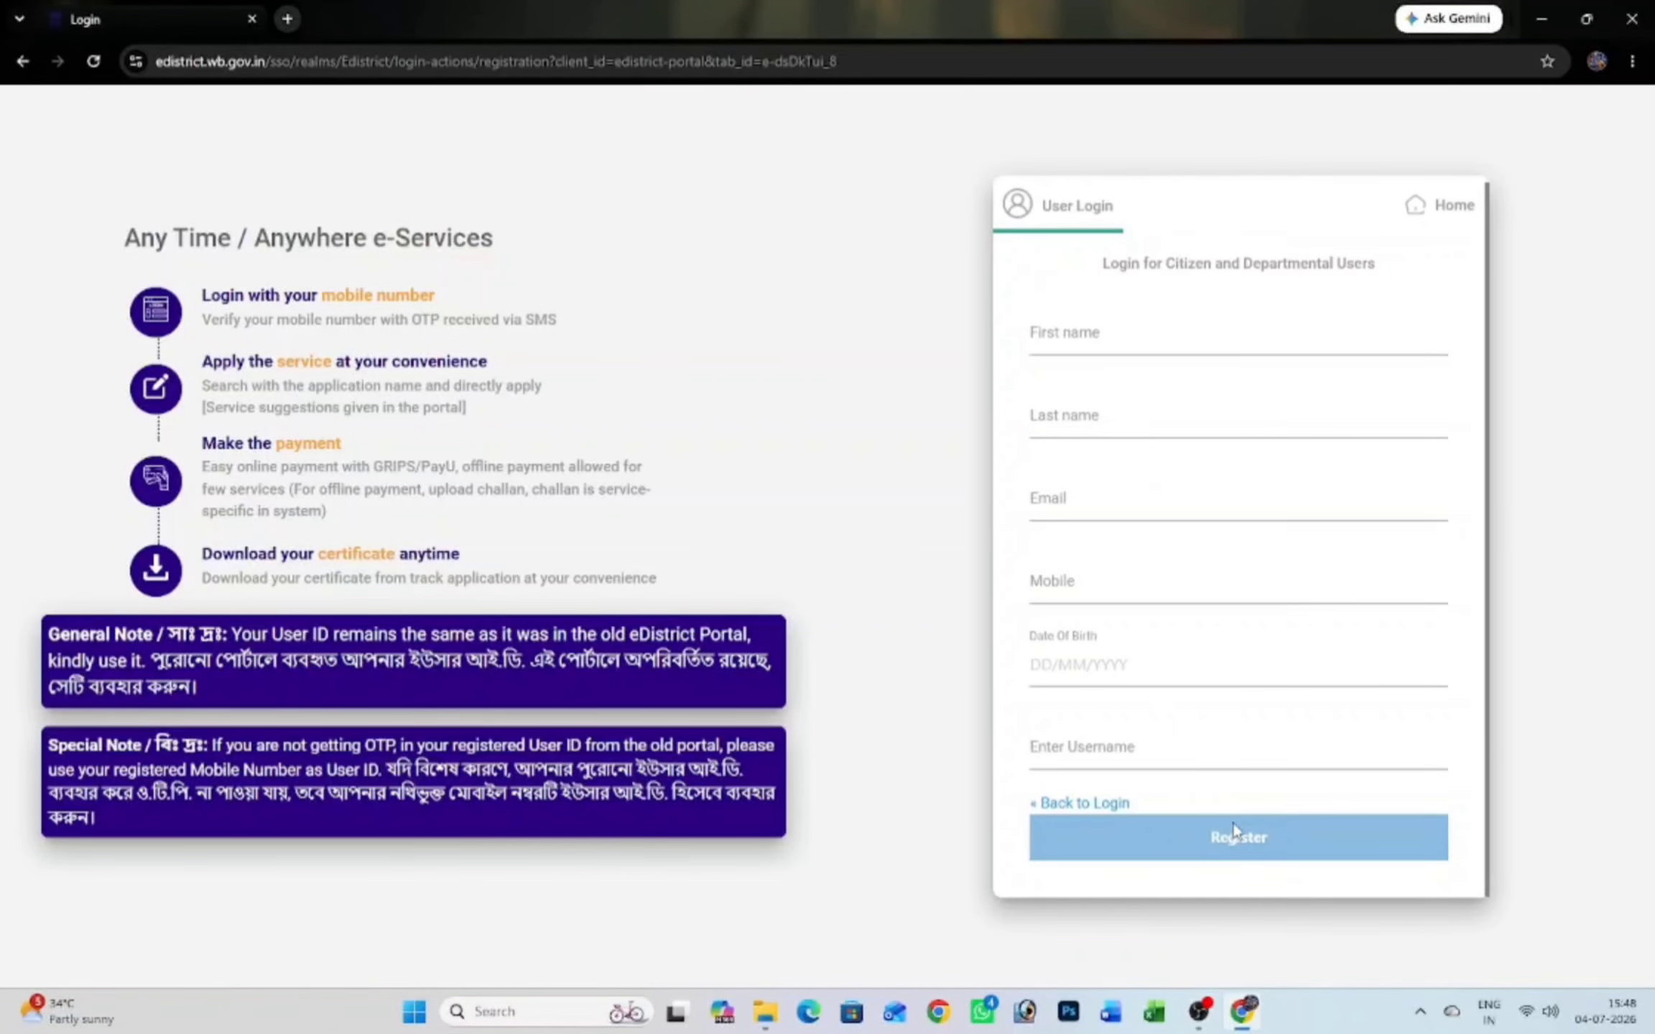
pyautogui.click(1084, 804)
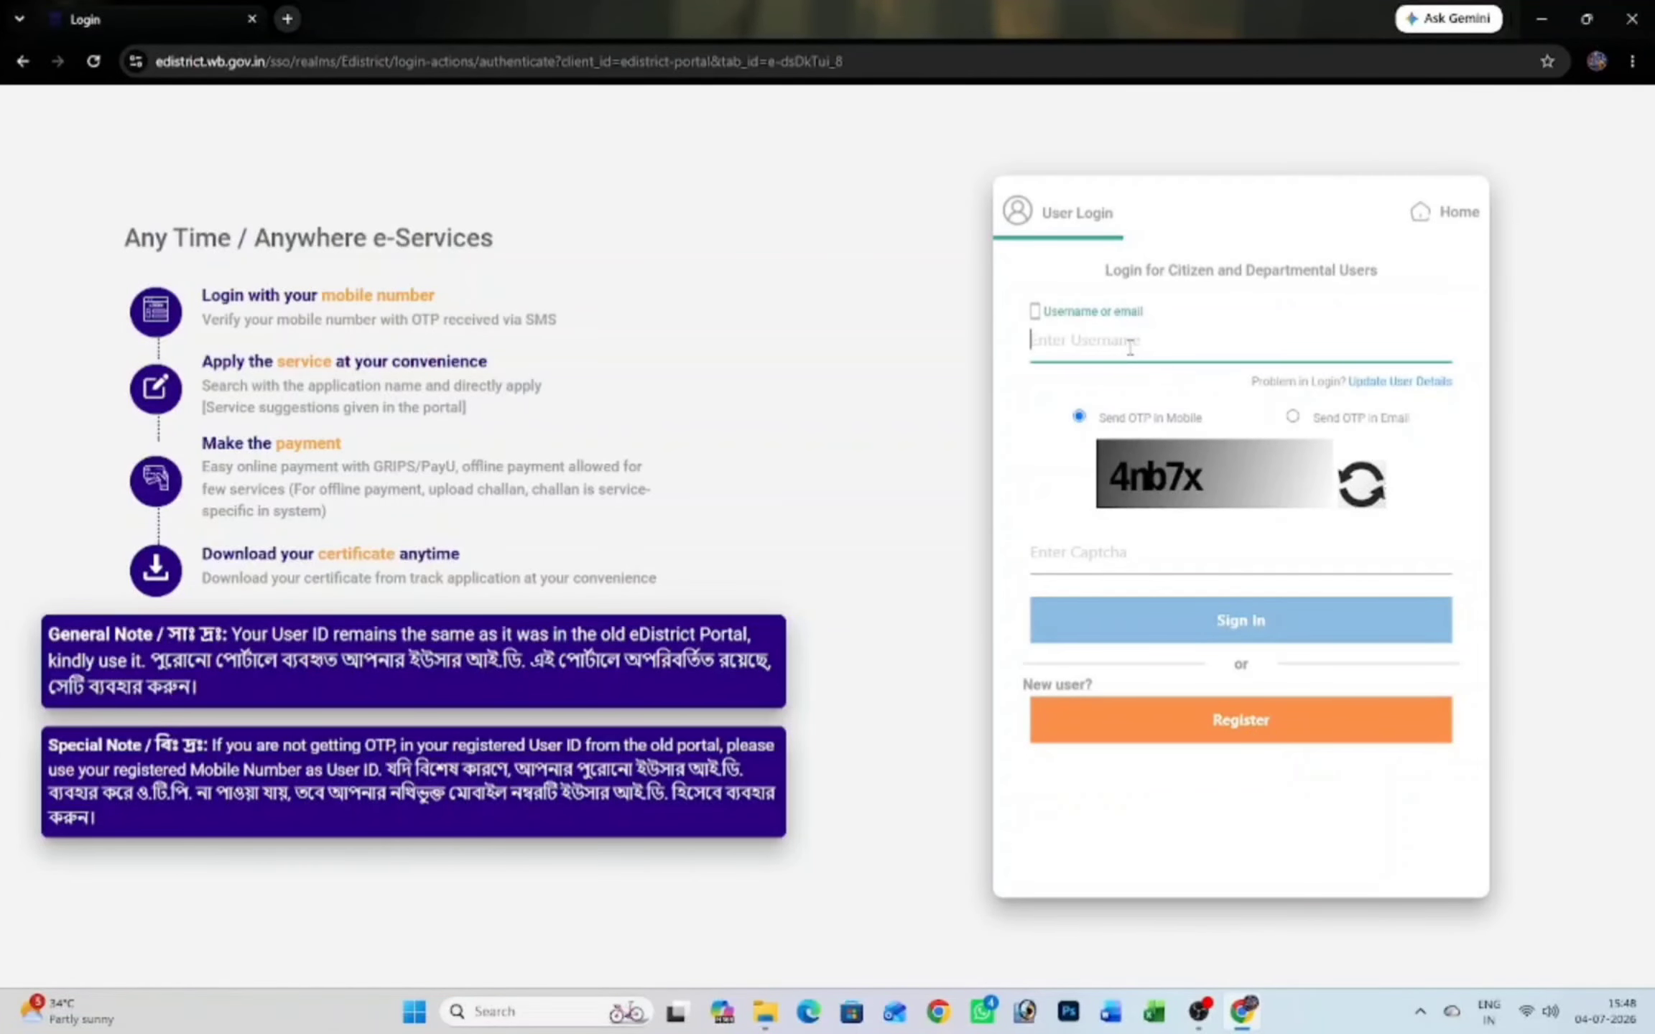
# Sign in with the account username and captcha, retrying with a new captcha, then enter the OTP.
pyautogui.write('MRSOUMIK123')
pyautogui.click(1087, 538)
pyautogui.write('4nb7X')
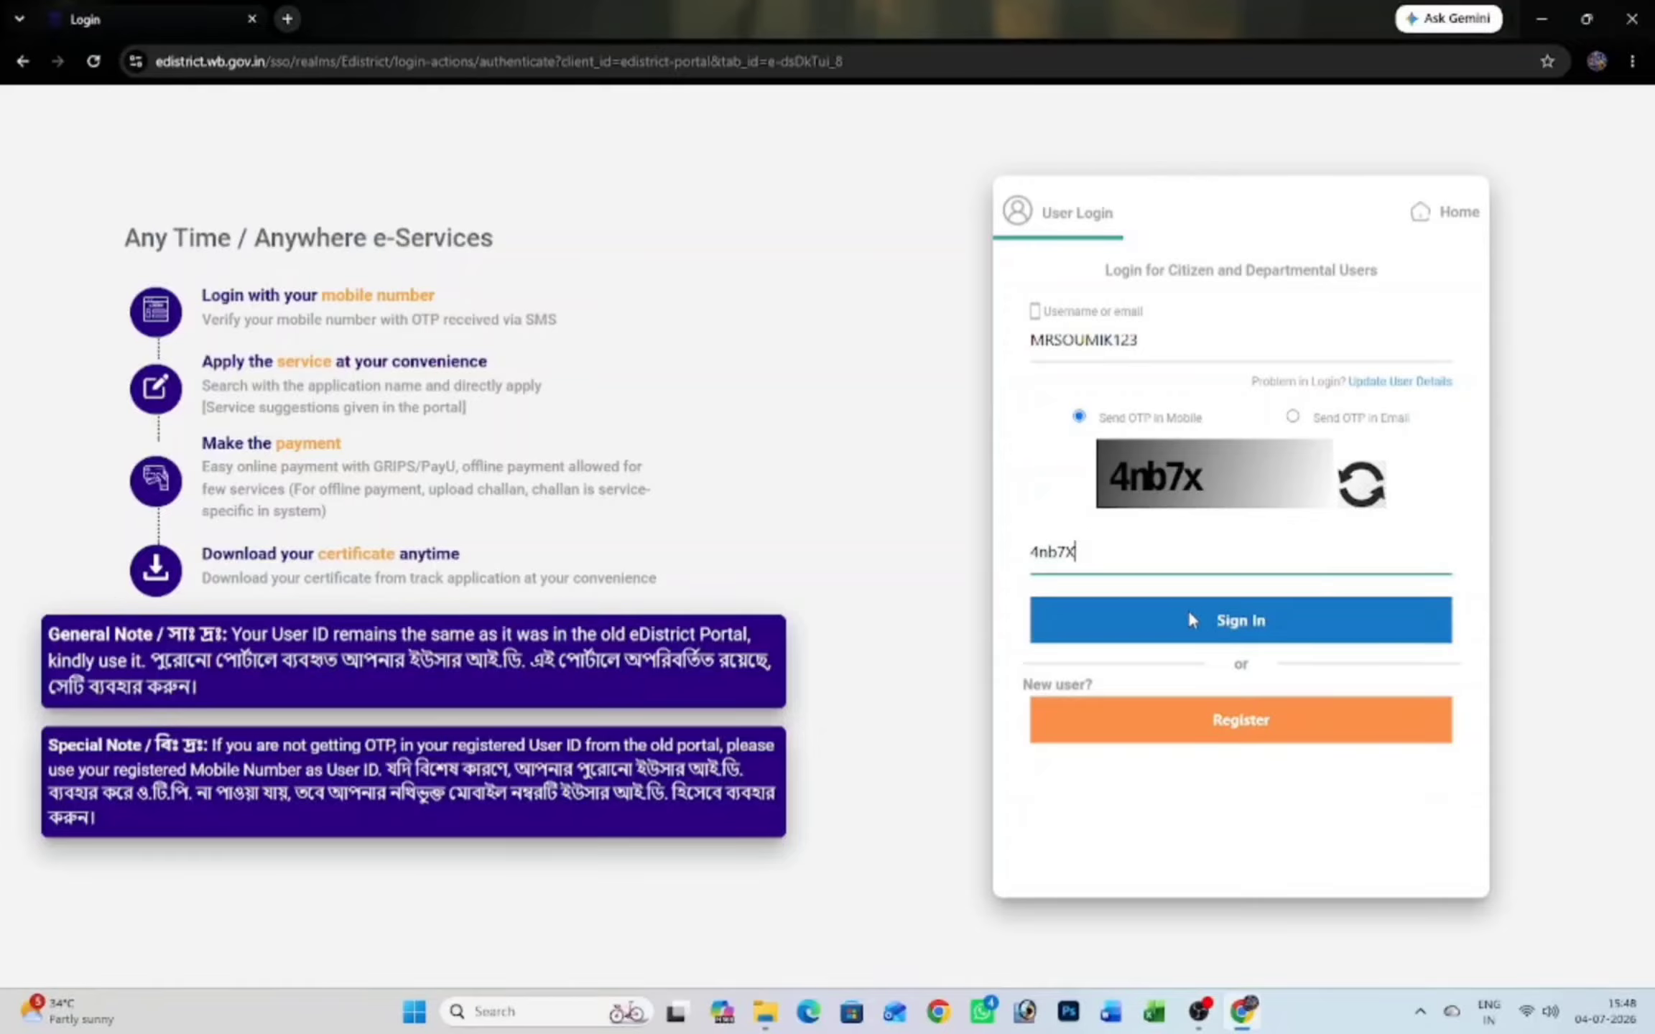
pyautogui.click(1188, 610)
pyautogui.click(1128, 577)
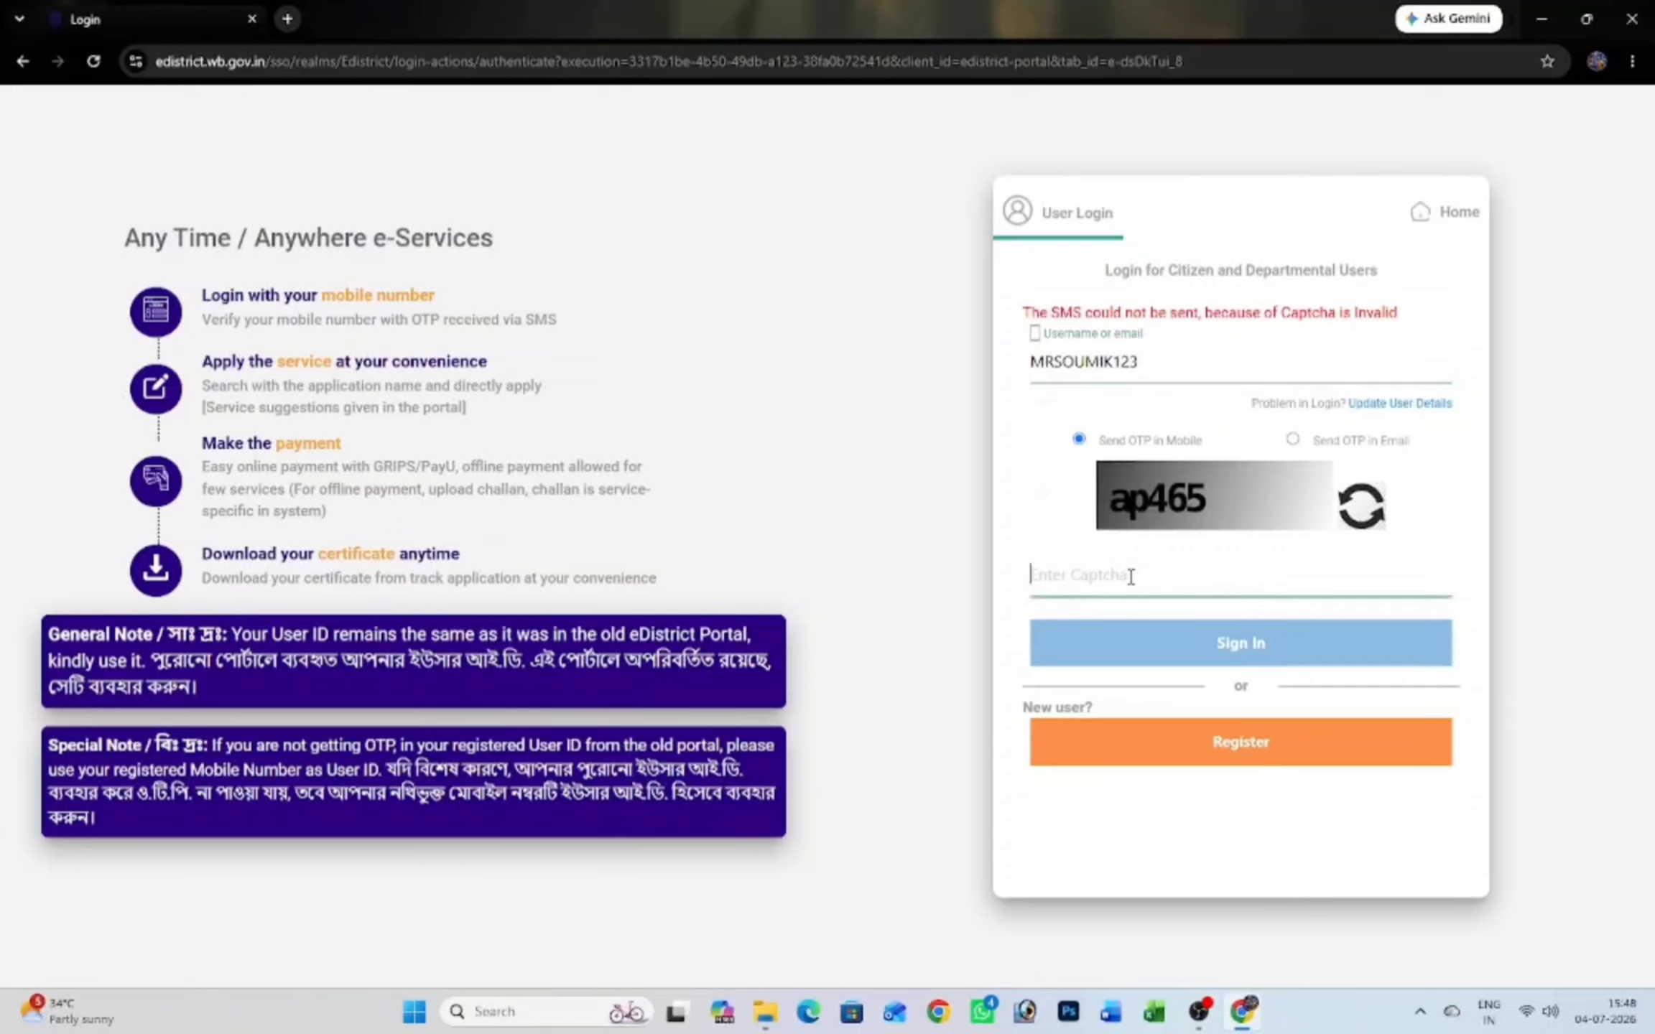
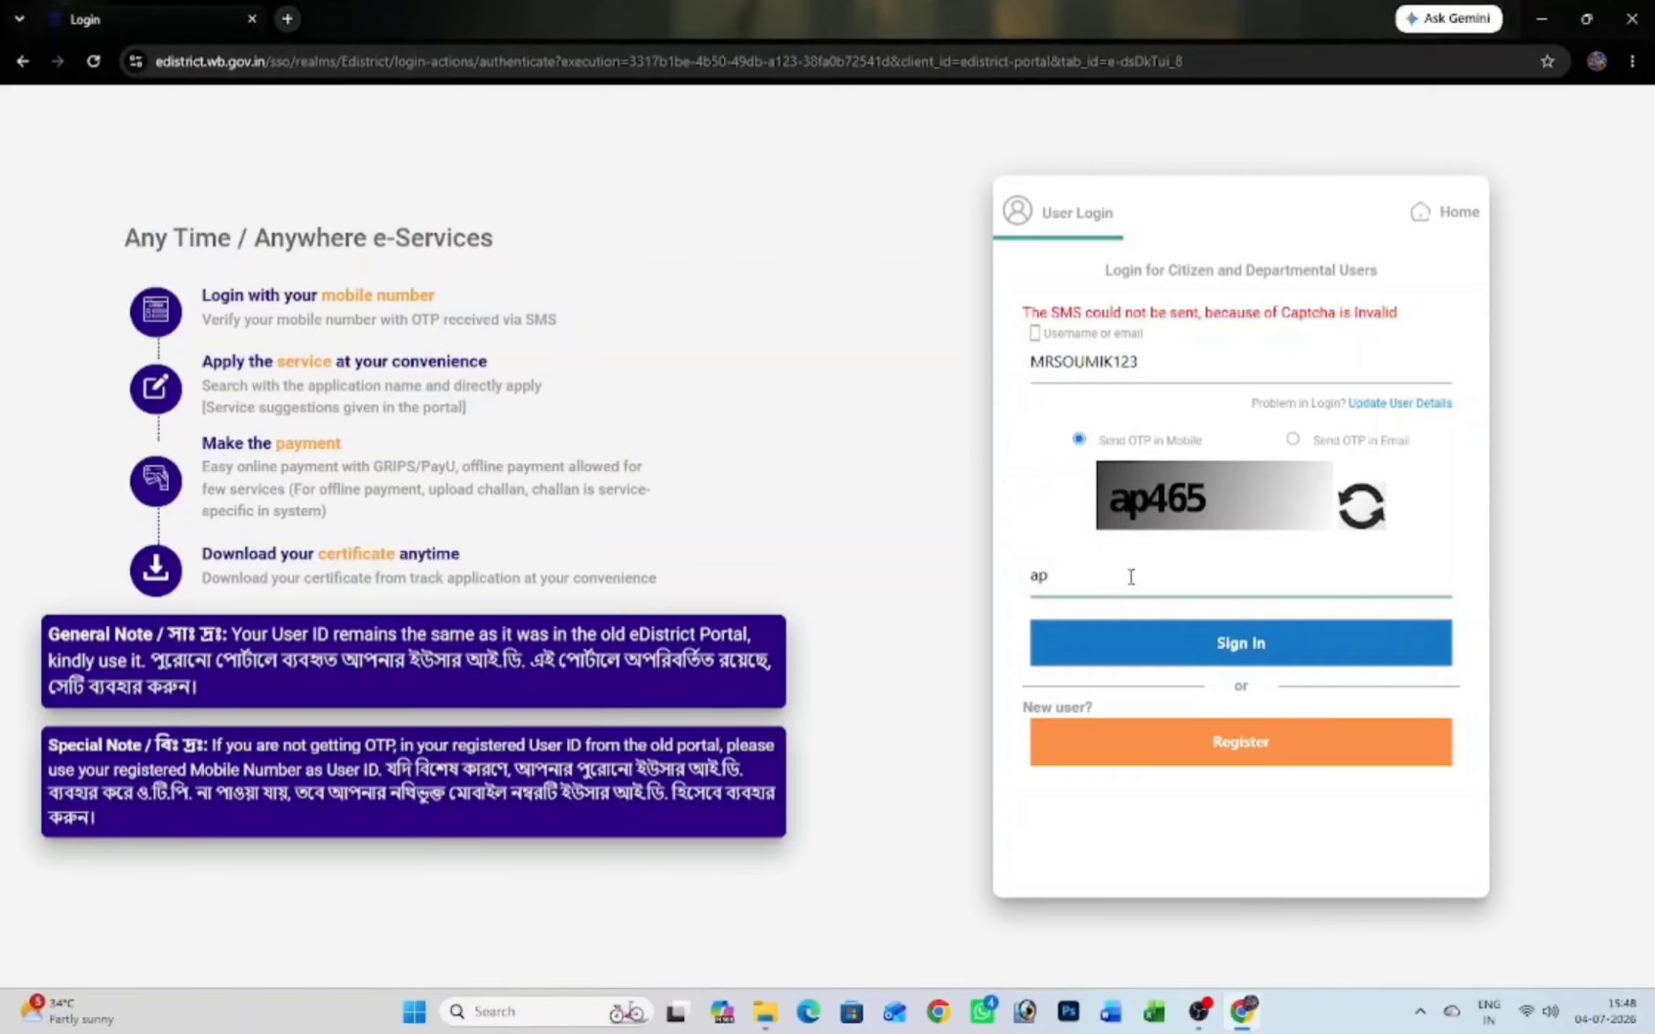
pyautogui.click(1240, 642)
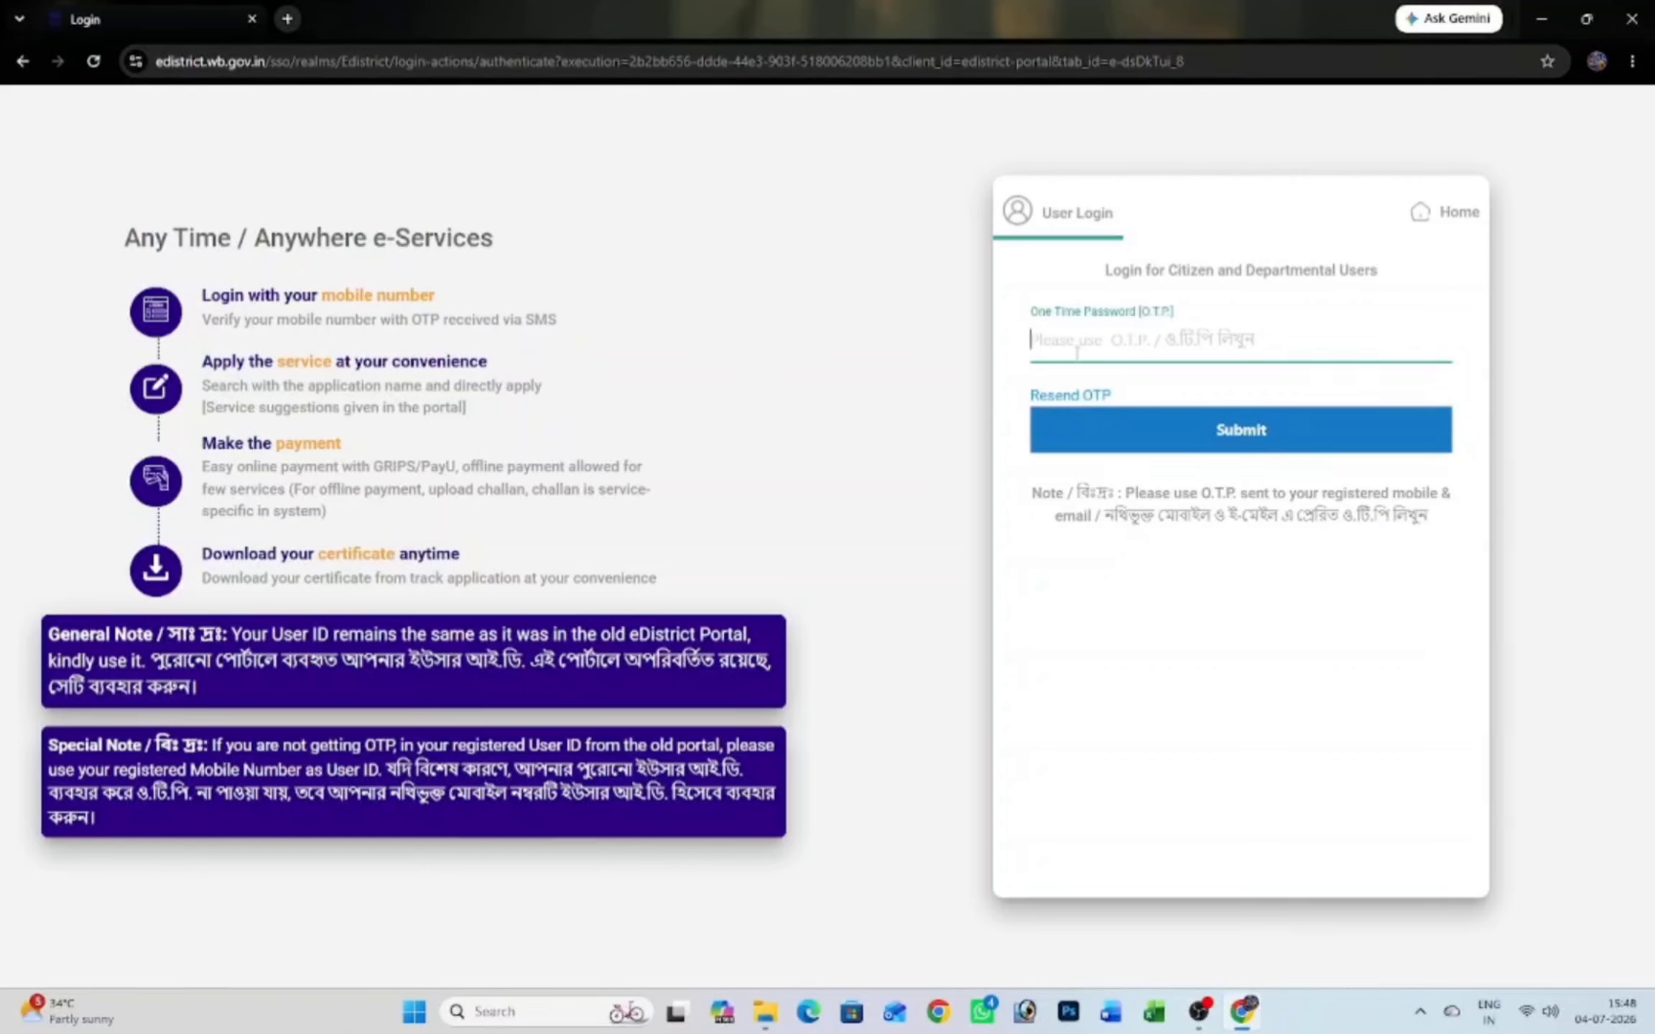
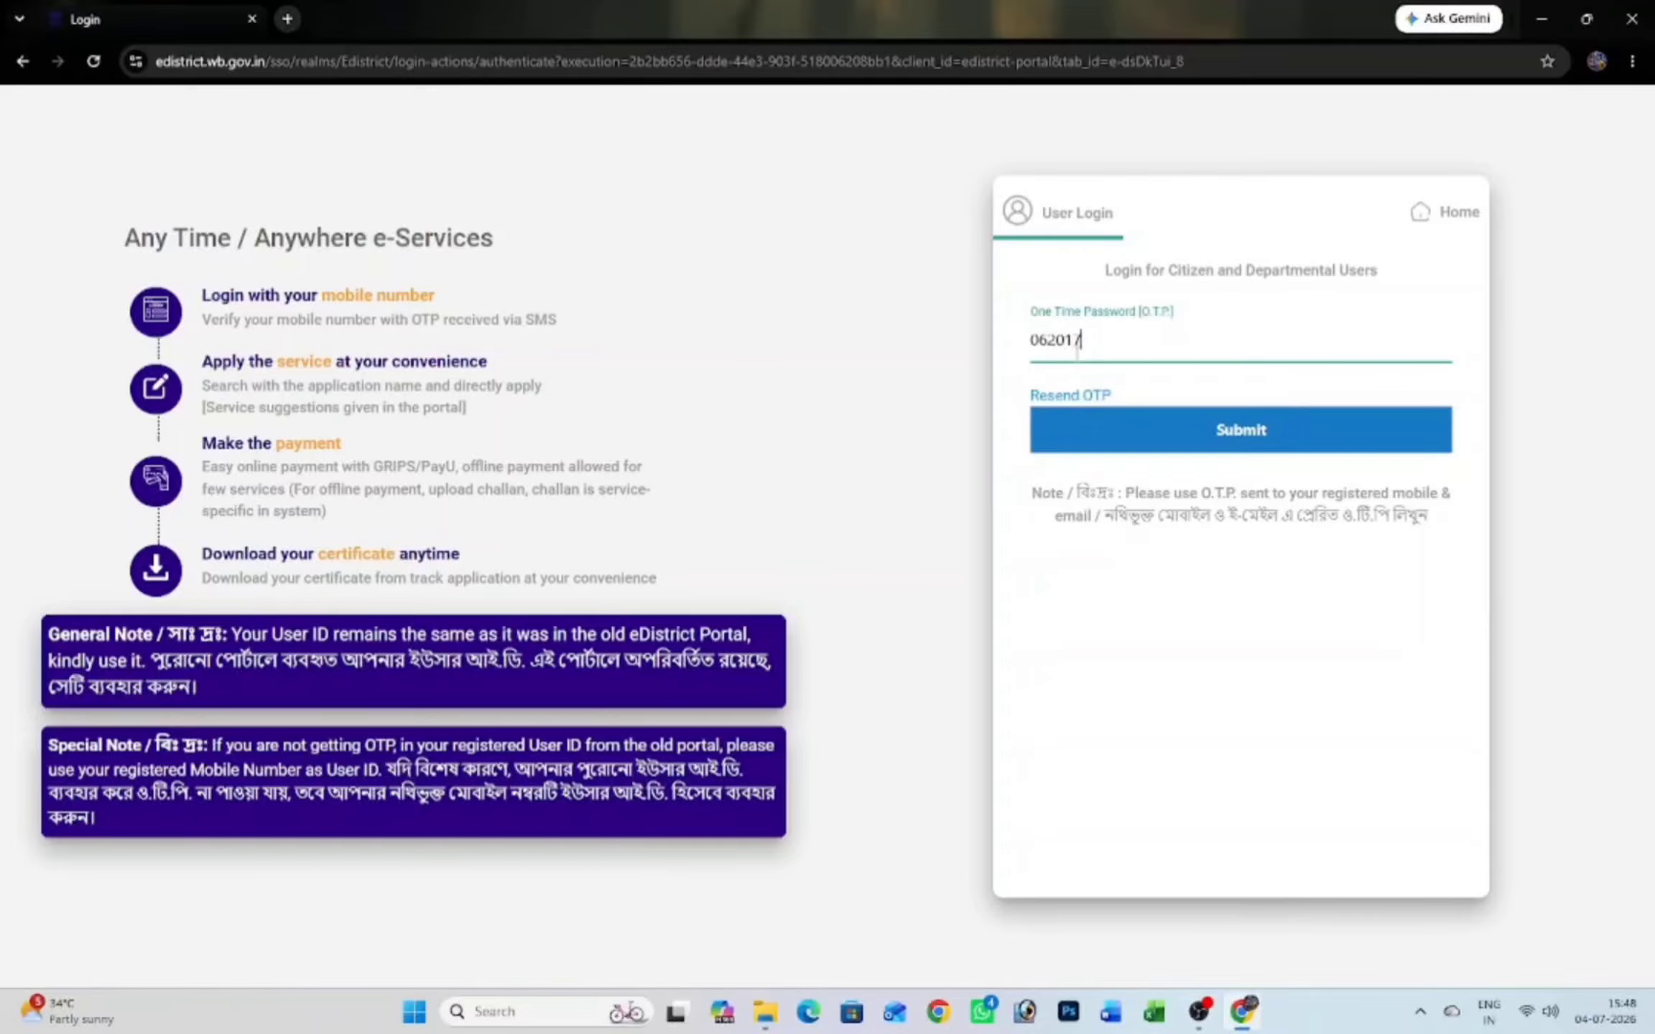
# Submit the OTP, then go to Services and list the Certificates category.
pyautogui.click(1255, 440)
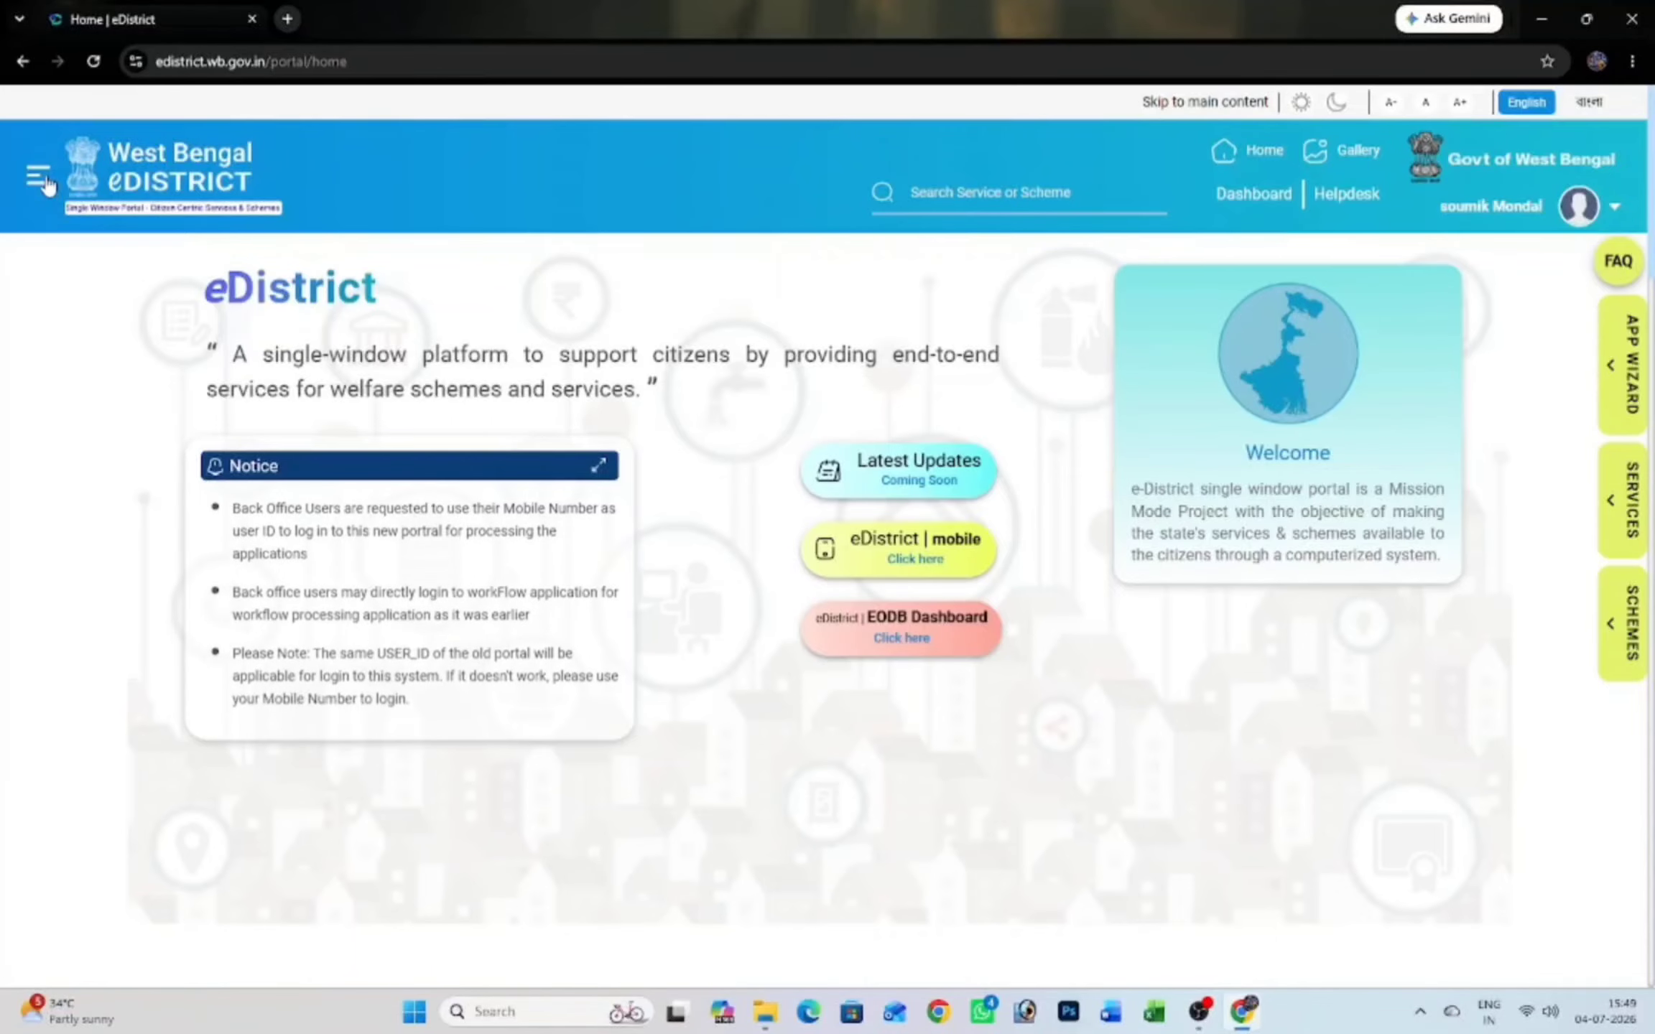
pyautogui.click(39, 177)
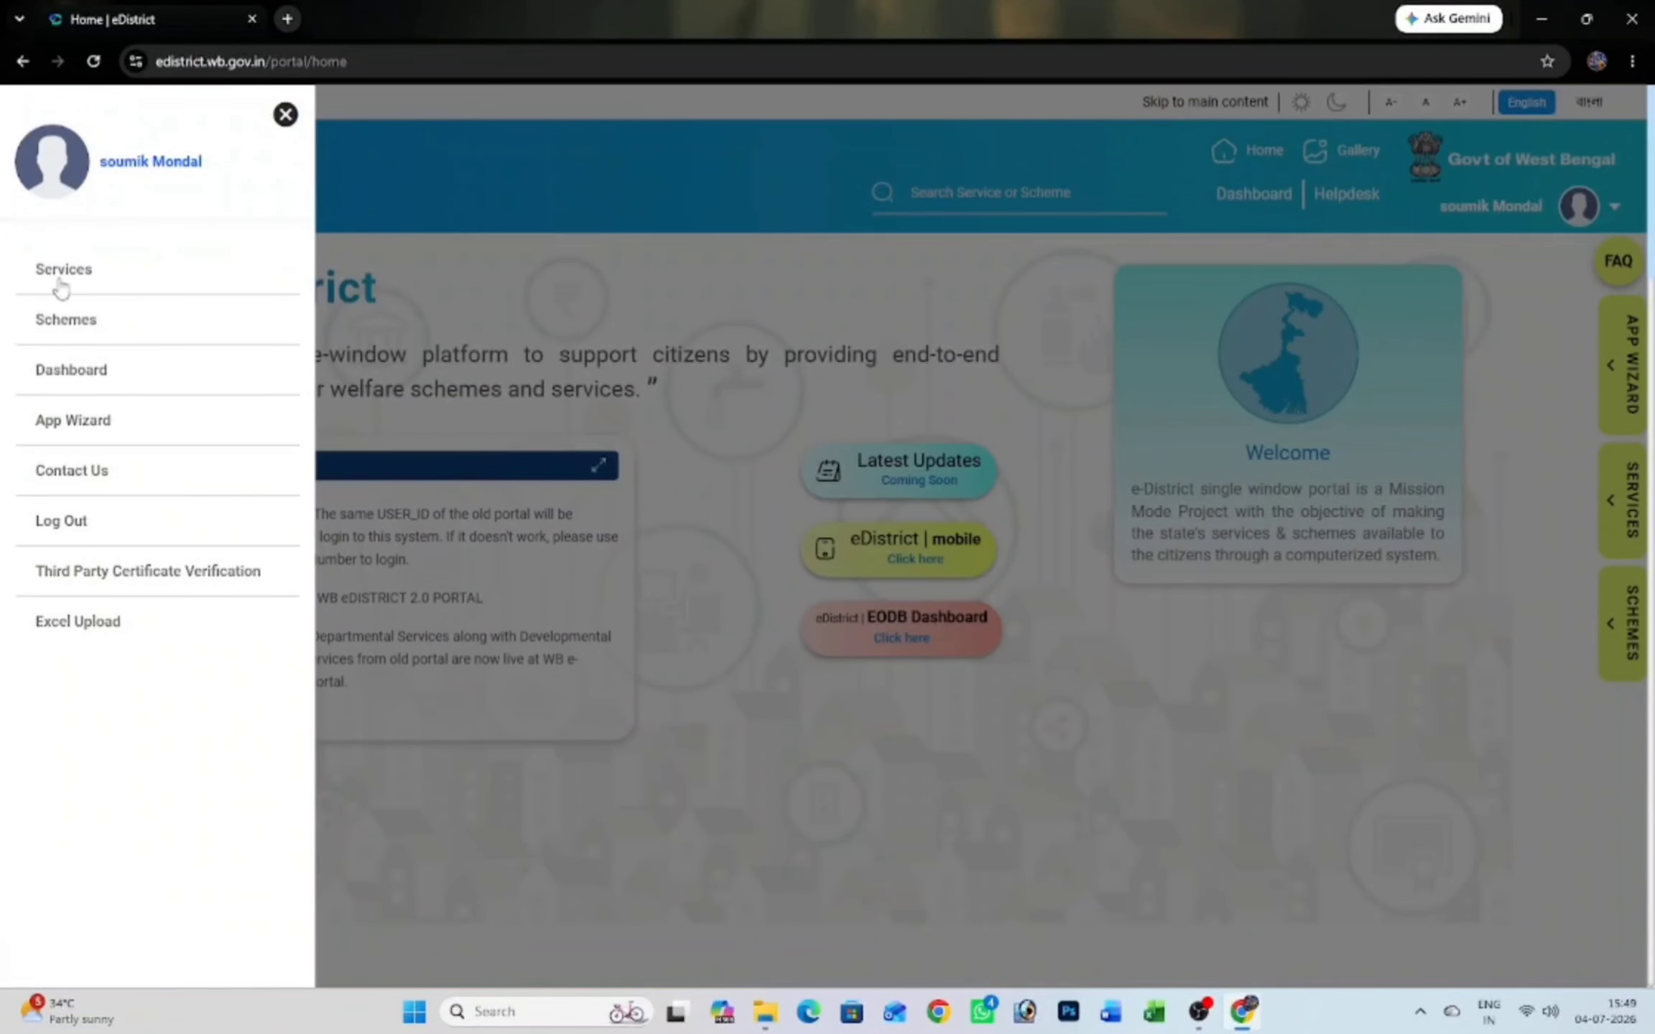
pyautogui.click(83, 272)
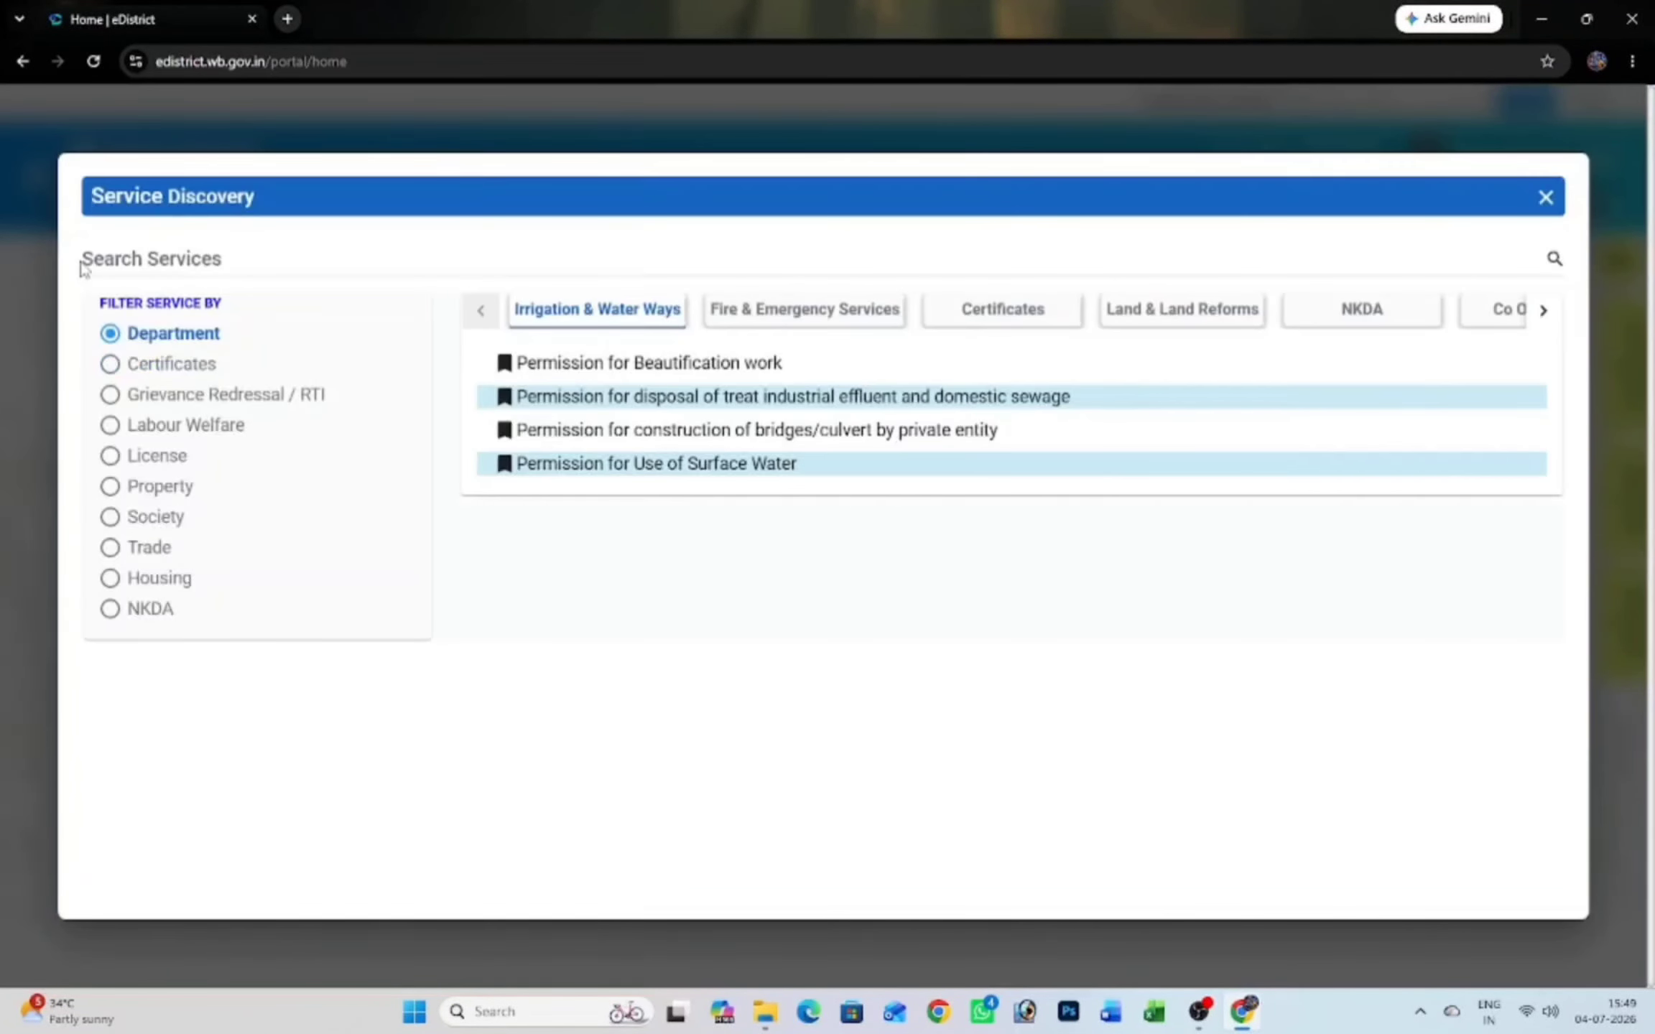
pyautogui.click(101, 262)
pyautogui.click(986, 315)
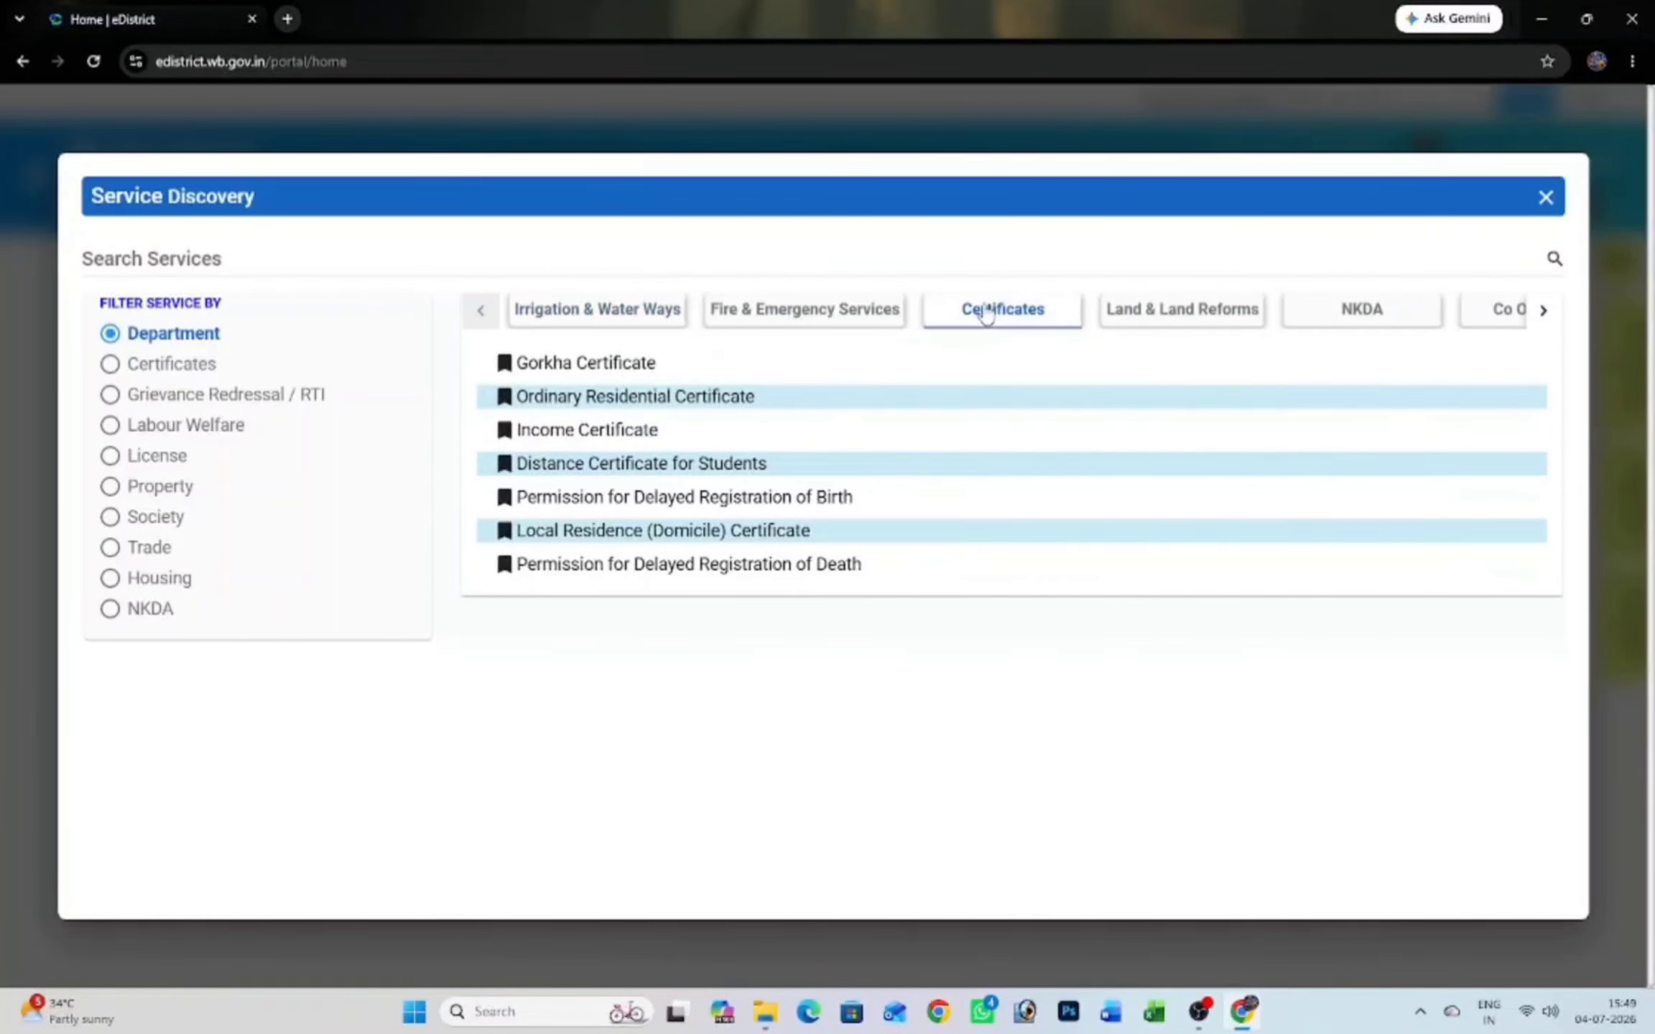
# Choose Ordinary Residential Certificate, review its required documents, and accept the eligibility criteria.
pyautogui.click(595, 401)
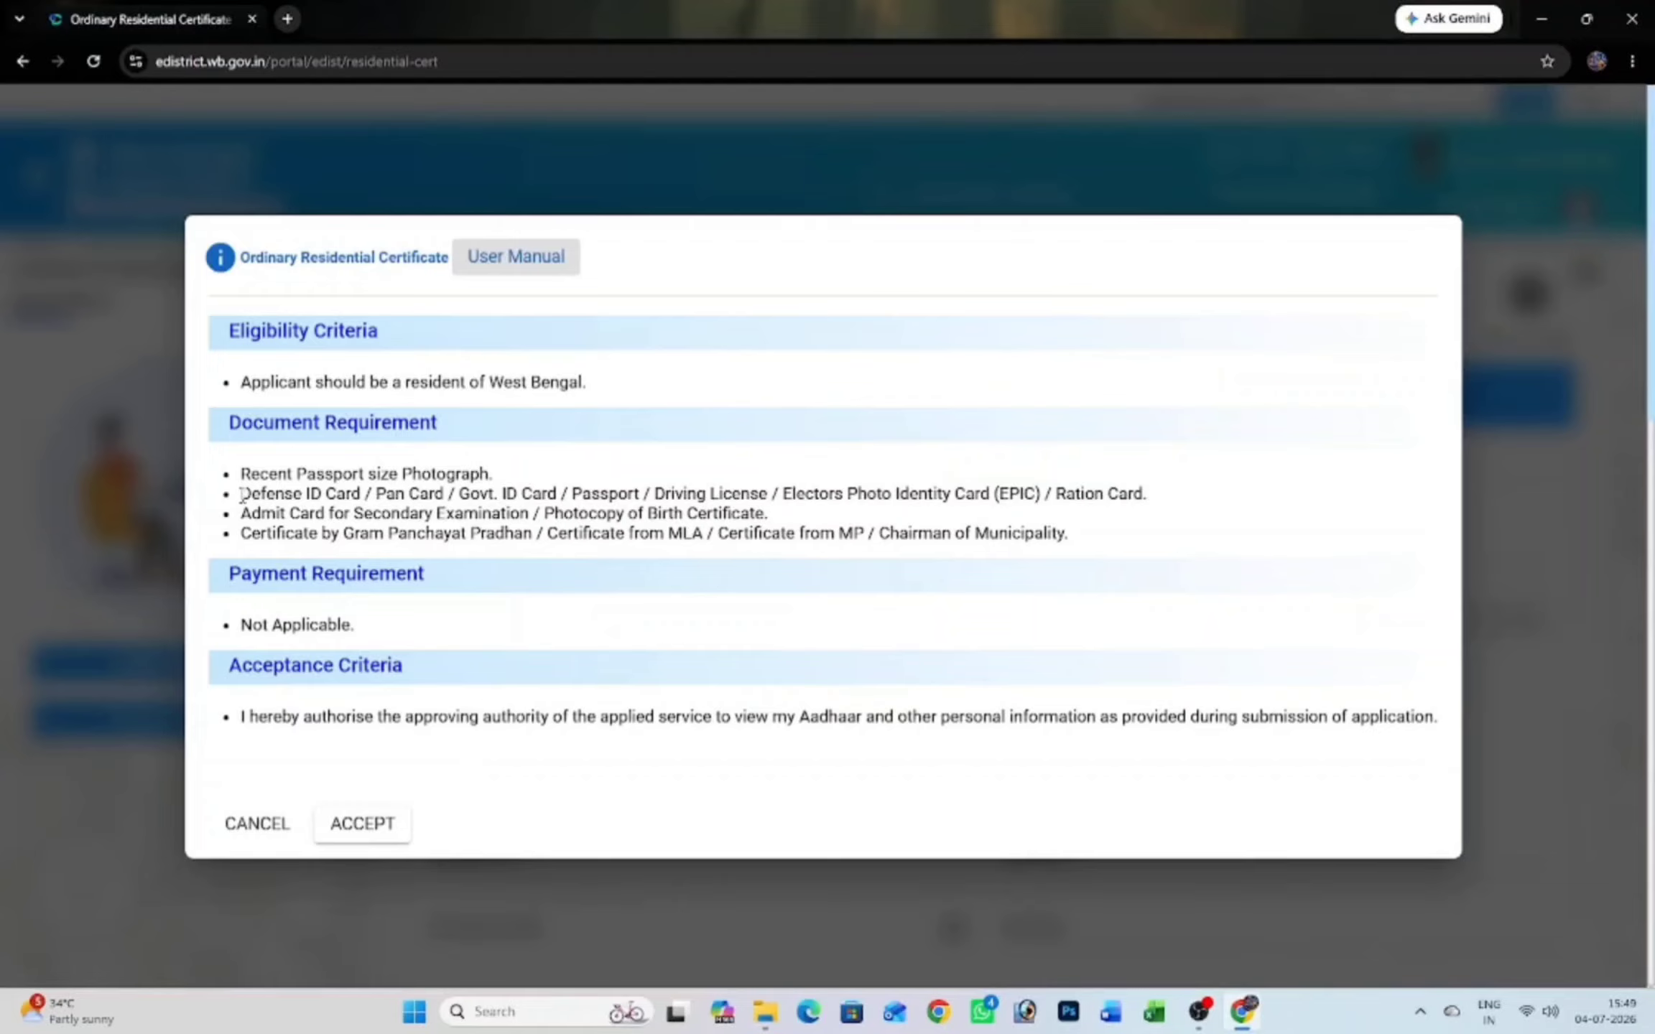
pyautogui.moveTo(242, 494); pyautogui.dragTo(364, 494)
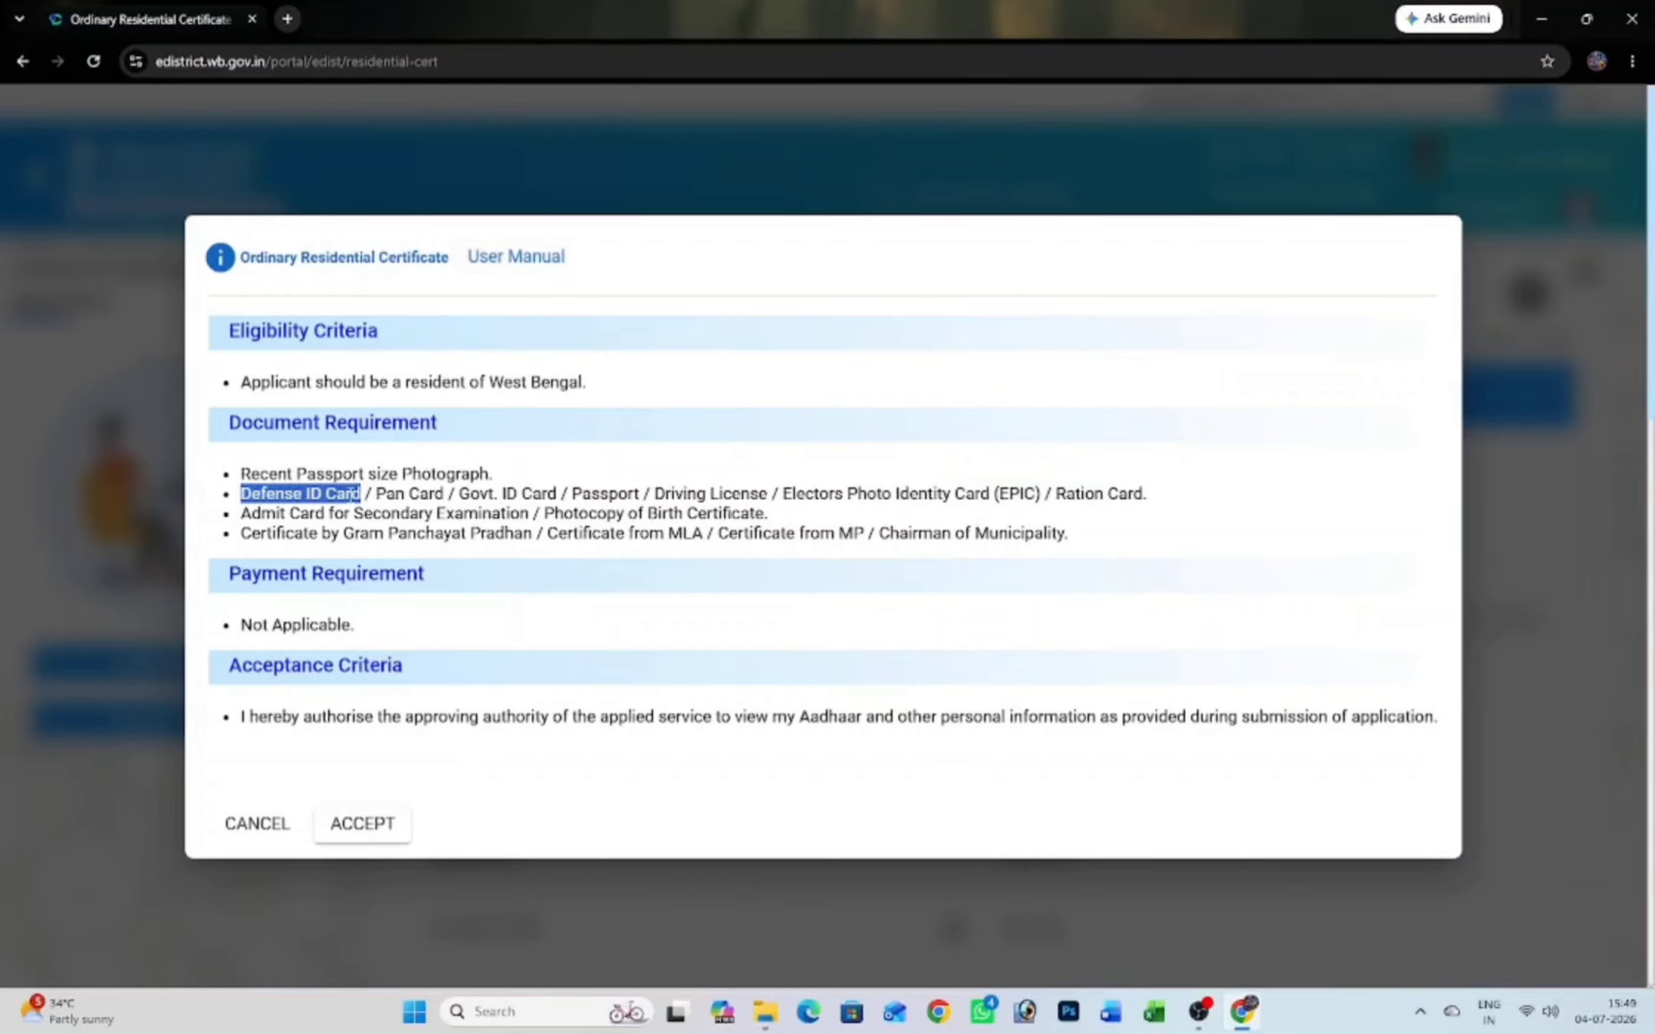
pyautogui.click(567, 618)
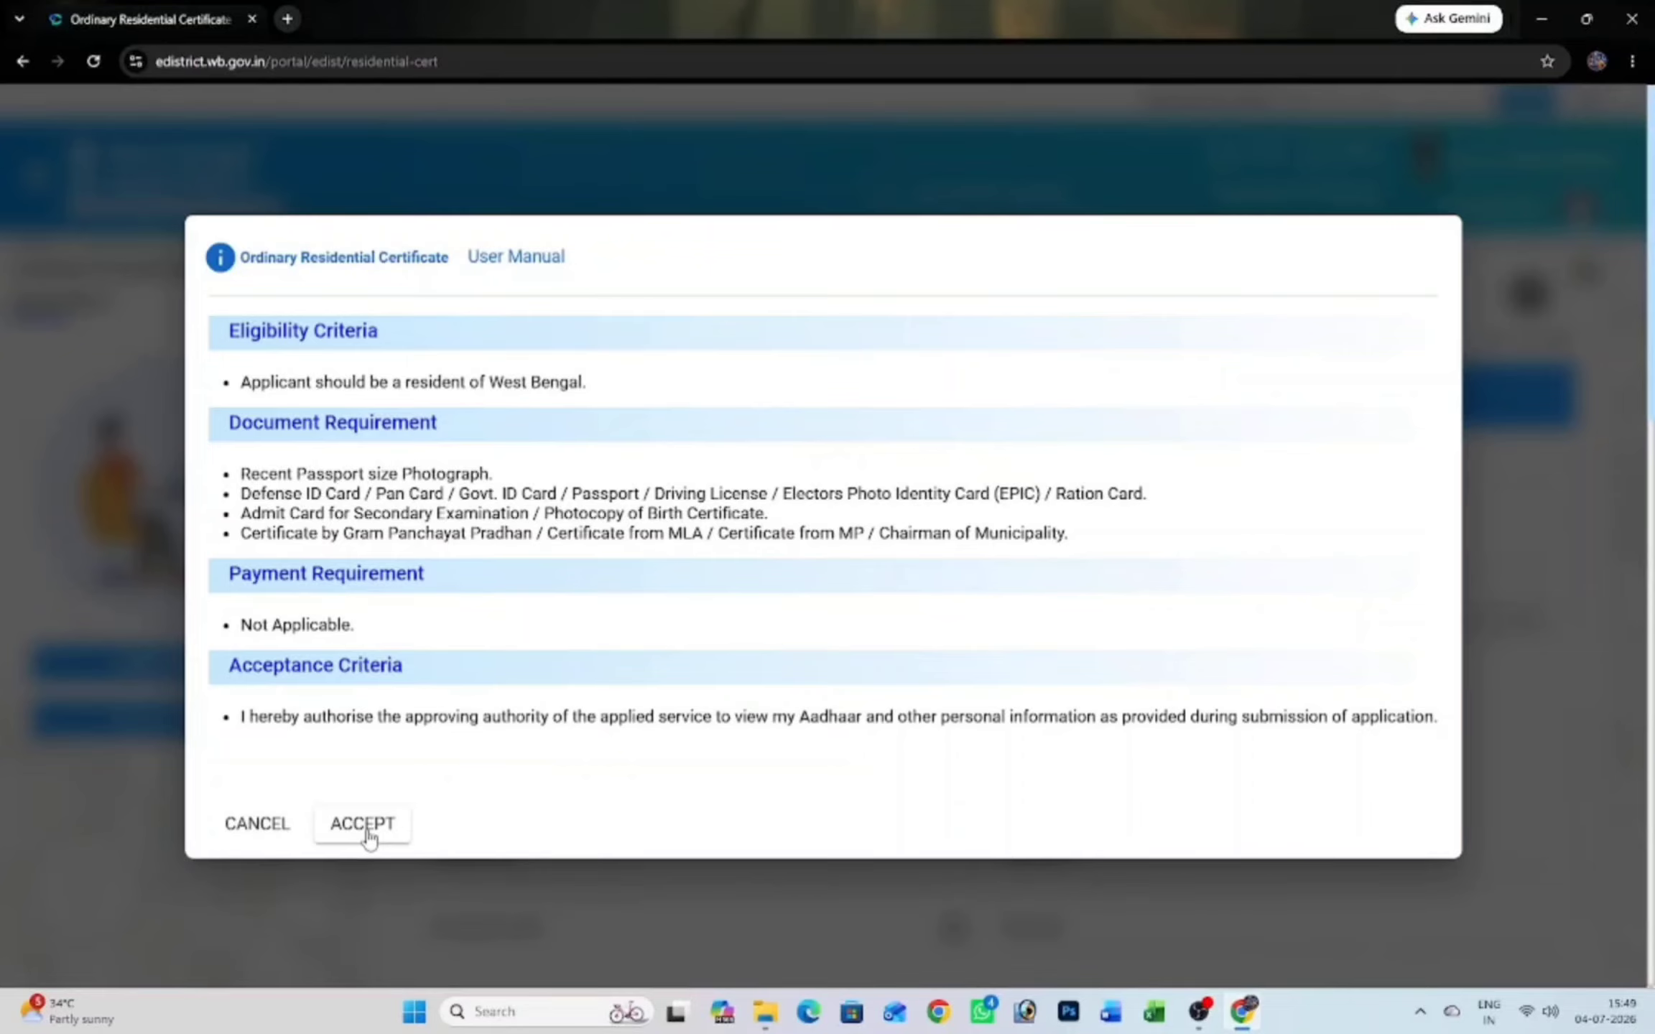
pyautogui.moveTo(1068, 534); pyautogui.dragTo(216, 482)
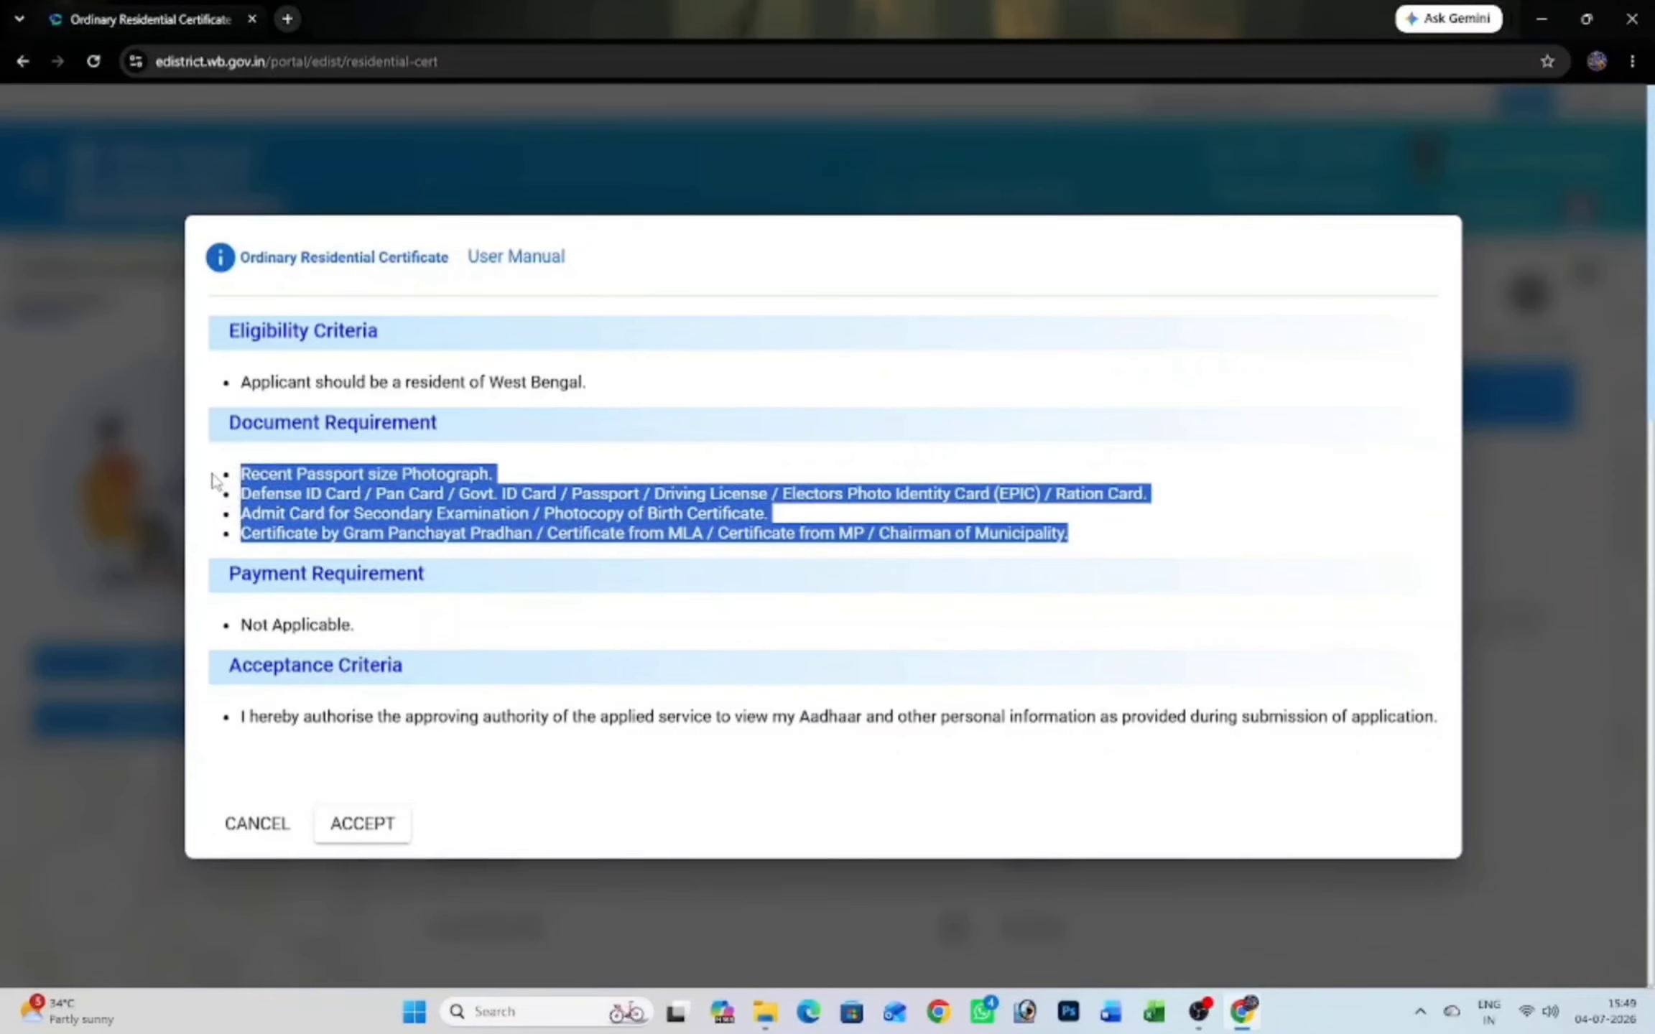
pyautogui.click(1129, 525)
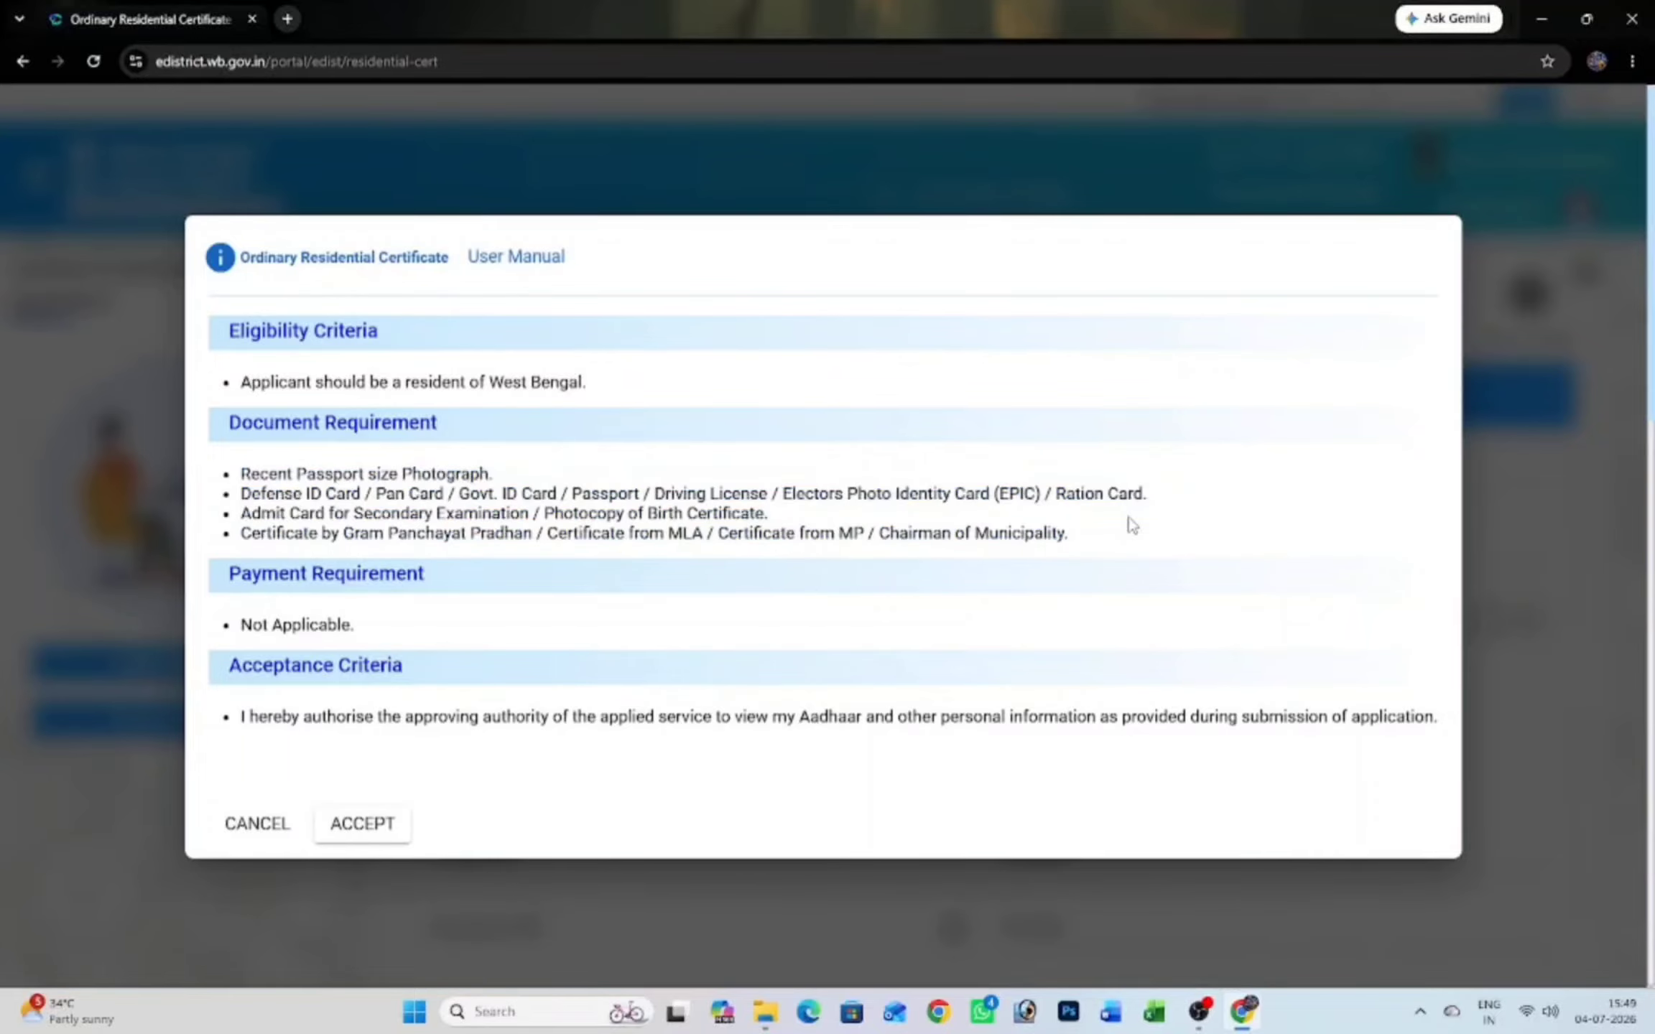
pyautogui.scroll(-8, 528, 576)
pyautogui.click(362, 823)
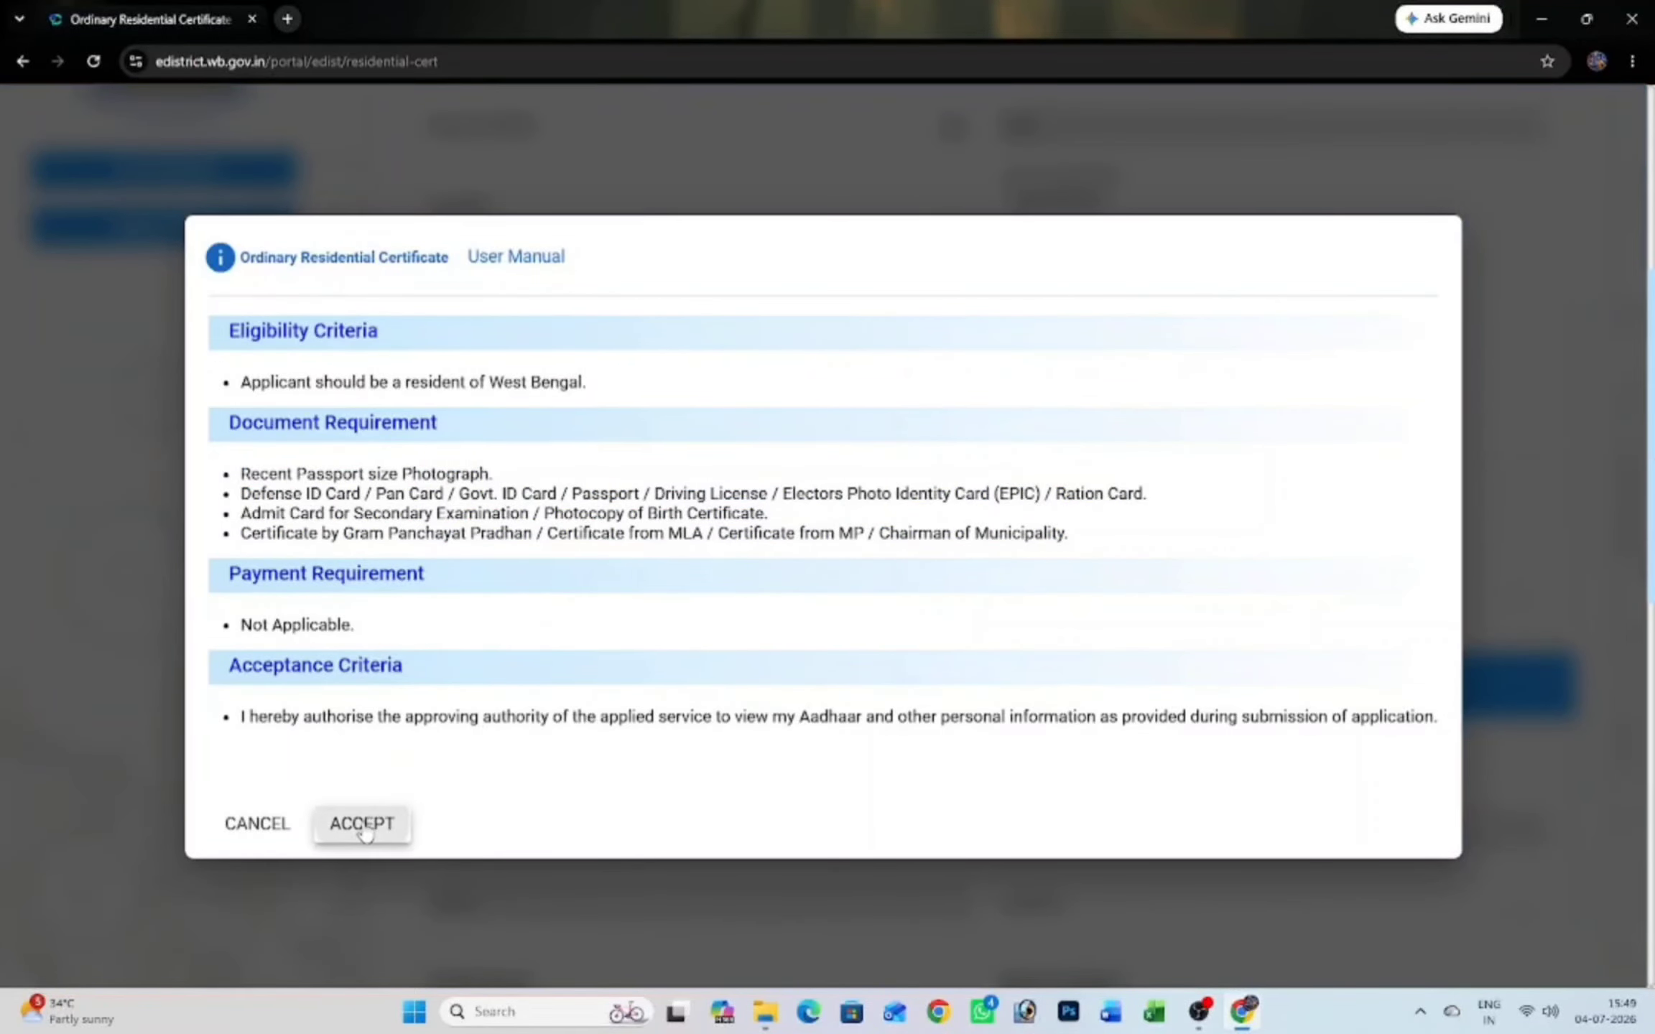
pyautogui.scroll(6, 563, 698)
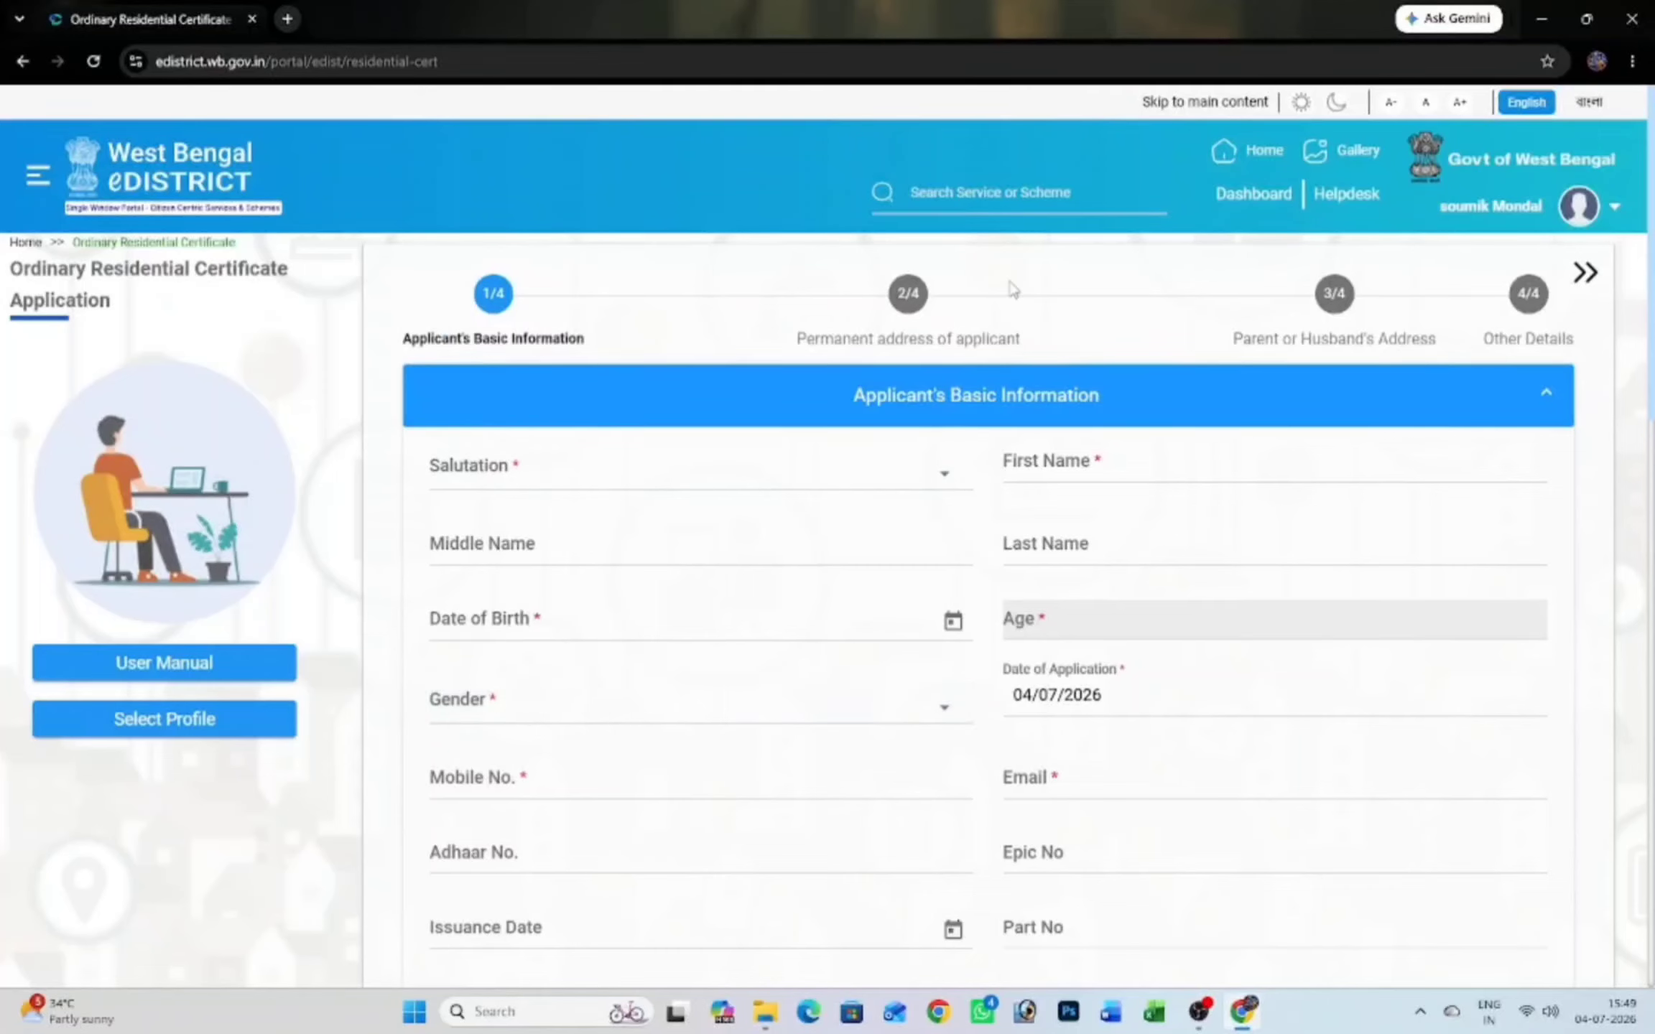
# Set salutation to Mr. and enter the applicant's first and last name.
pyautogui.moveTo(765, 1014)
pyautogui.click(619, 484)
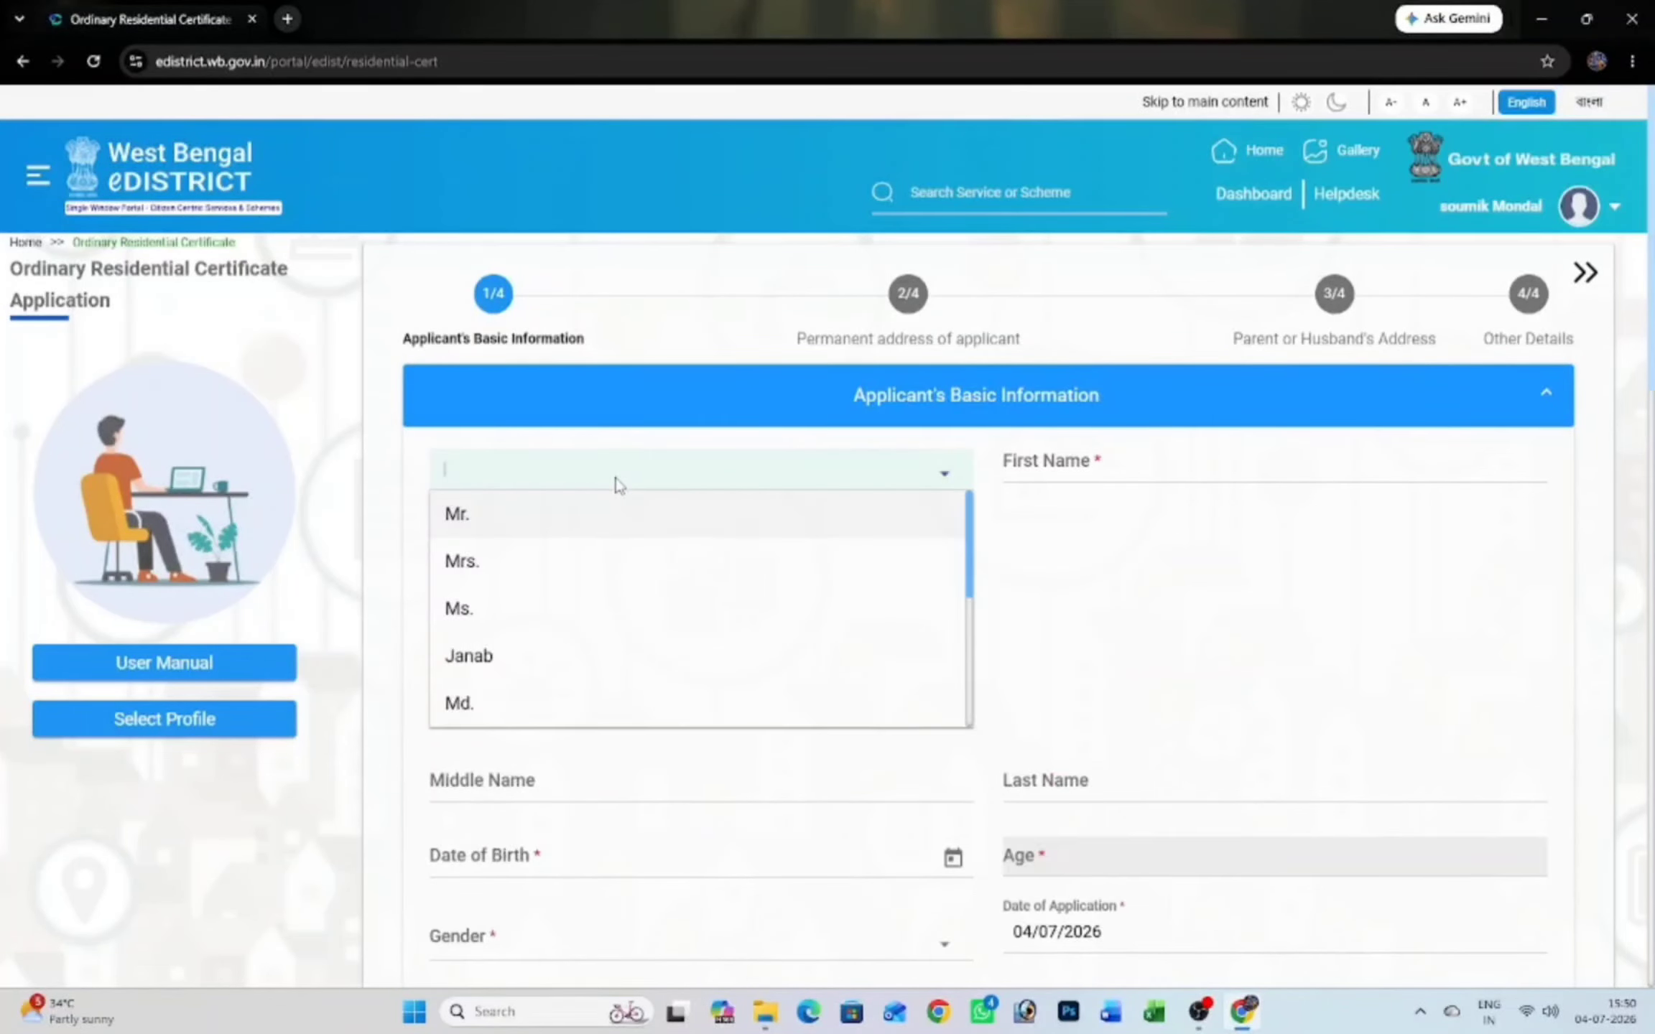
pyautogui.click(491, 528)
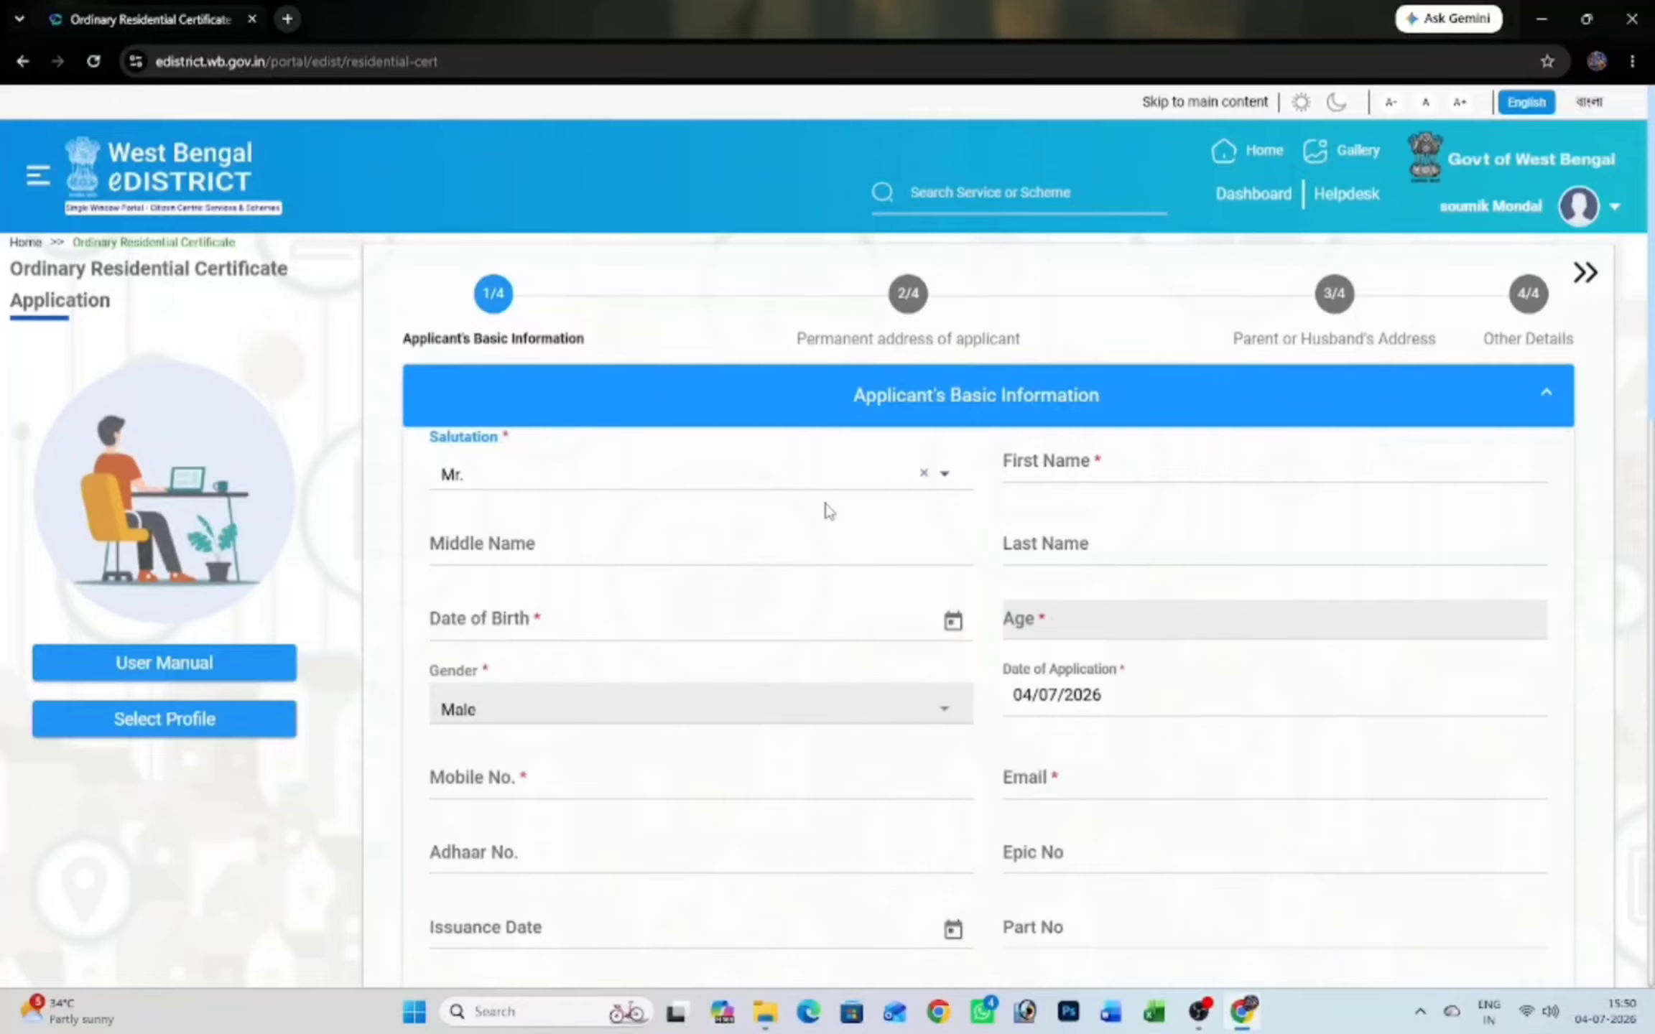
pyautogui.click(1099, 476)
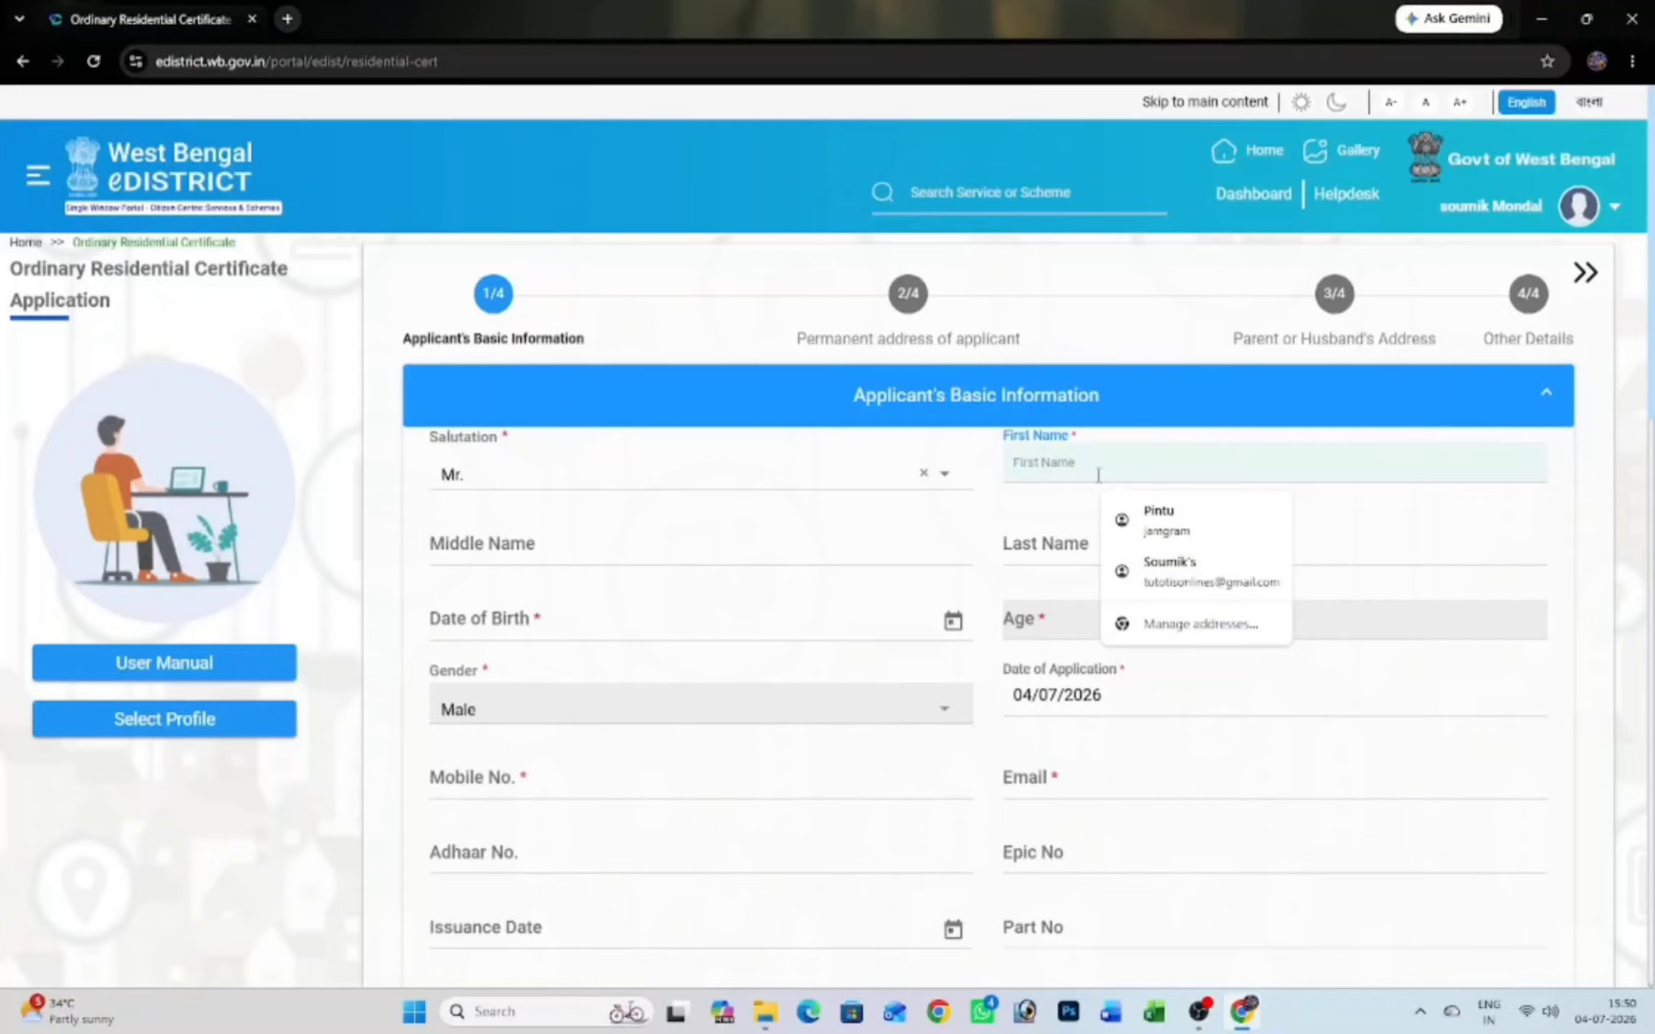
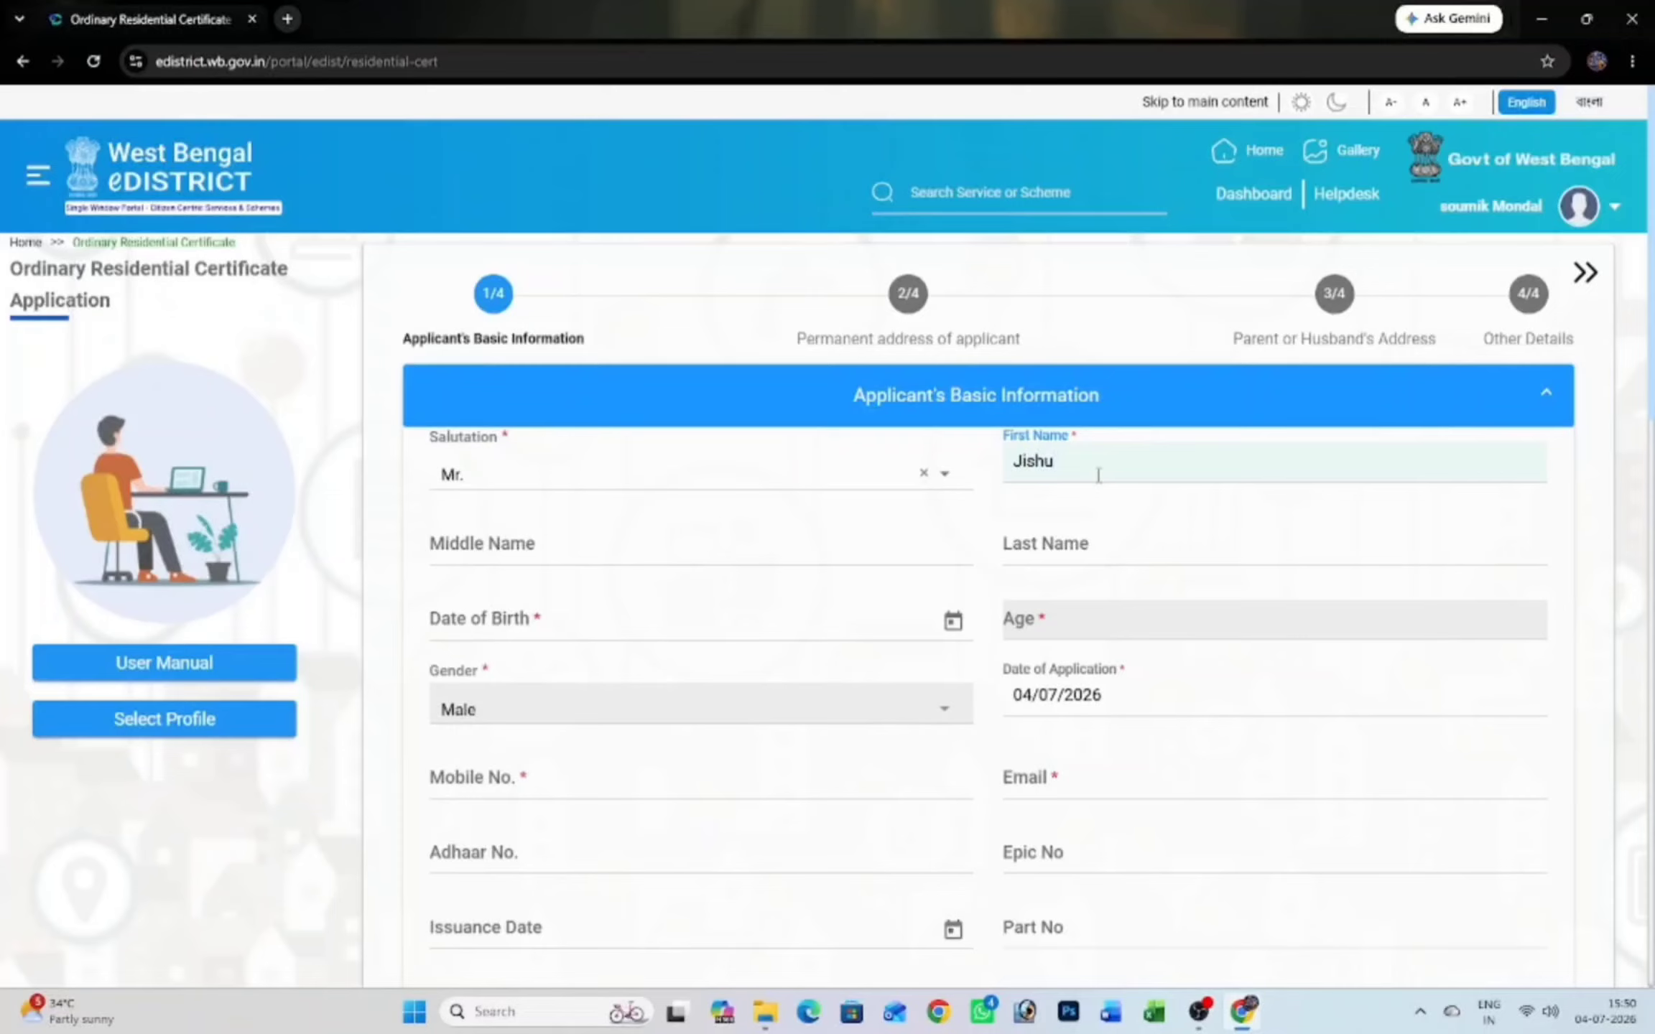
pyautogui.click(631, 553)
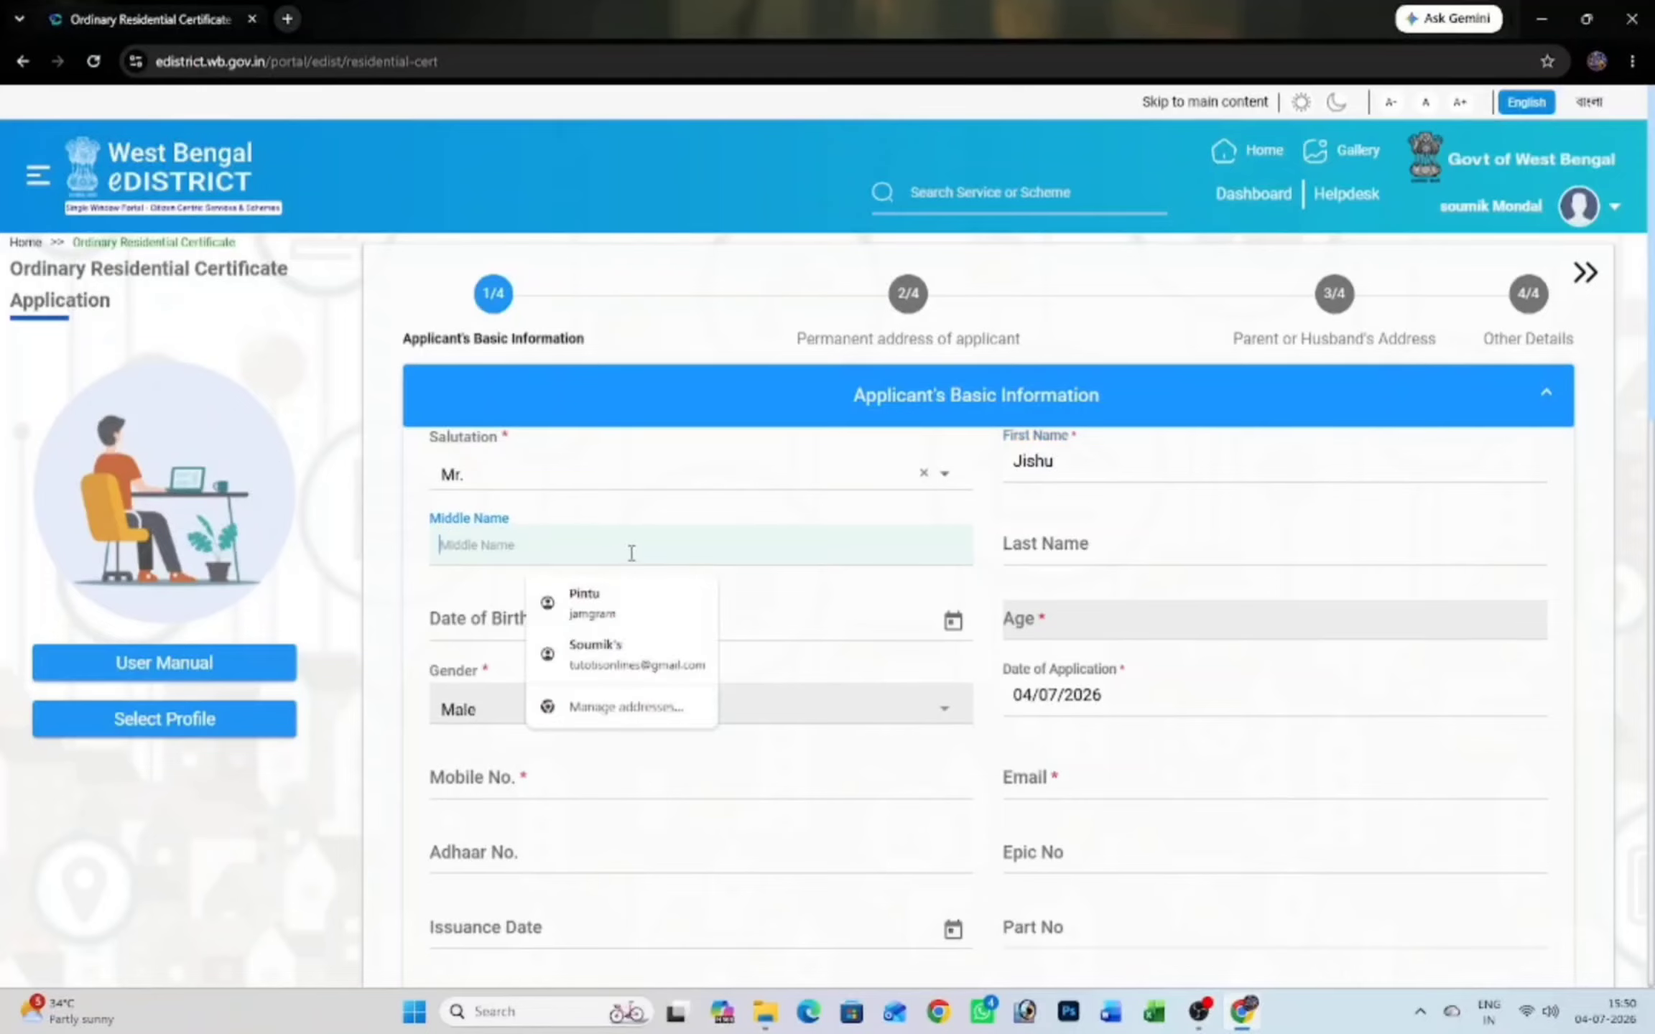
pyautogui.click(1031, 543)
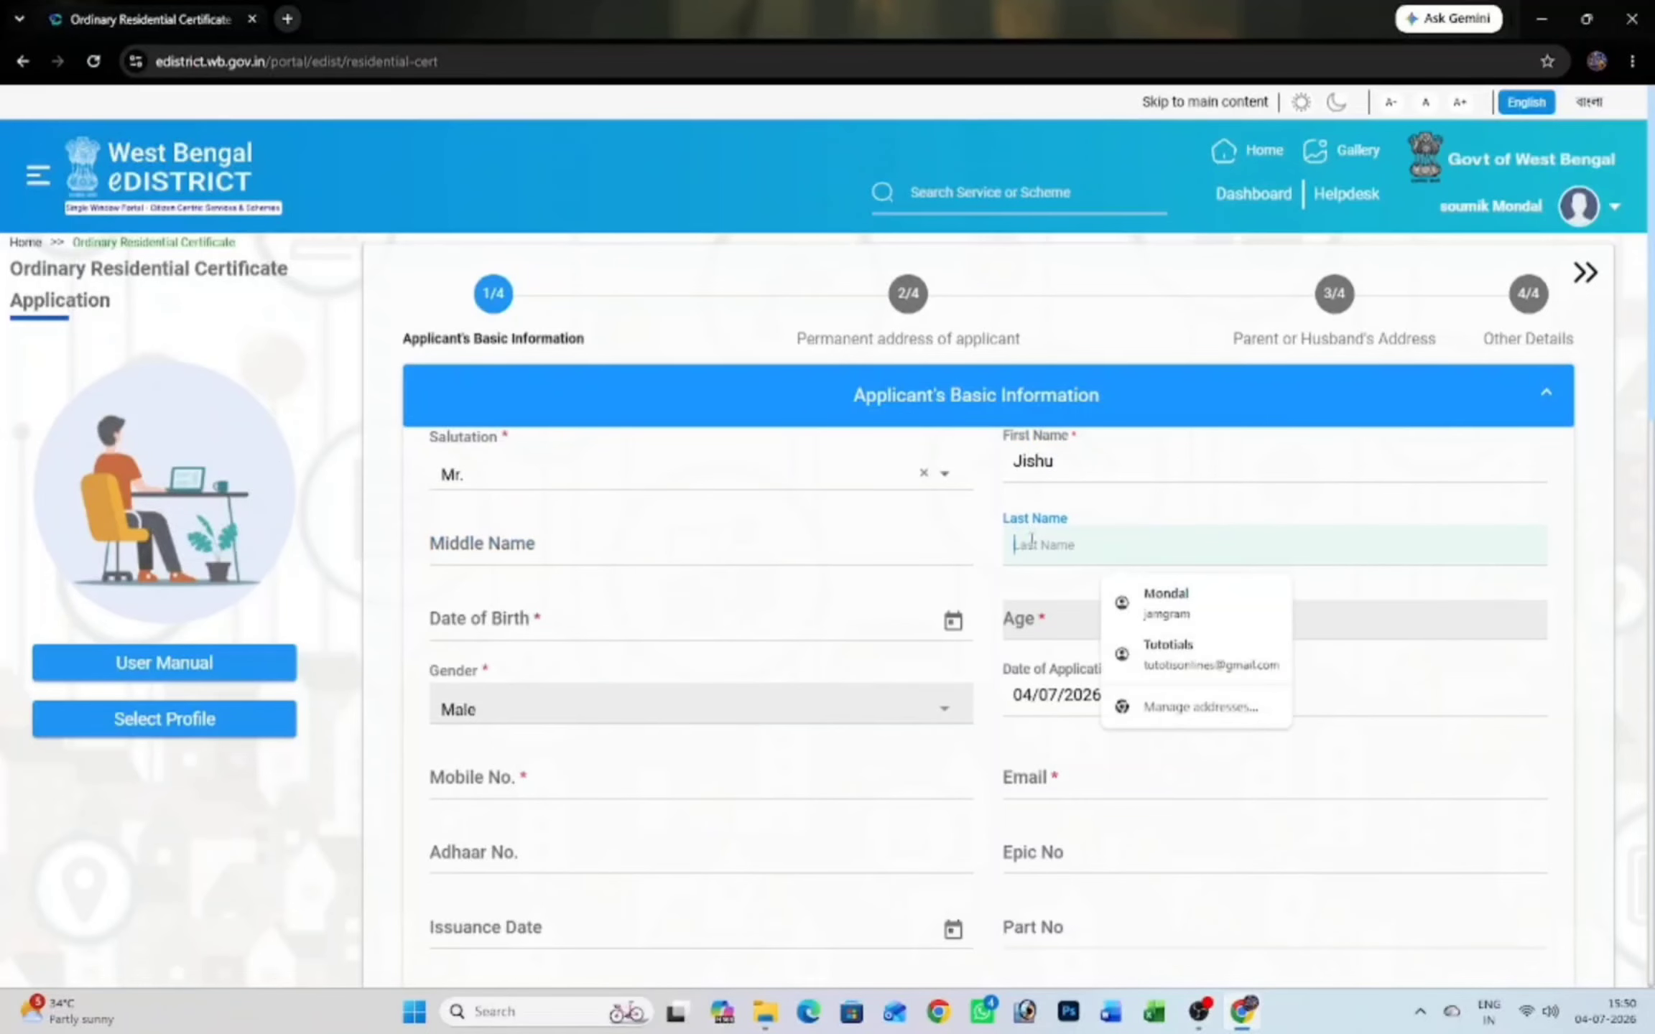
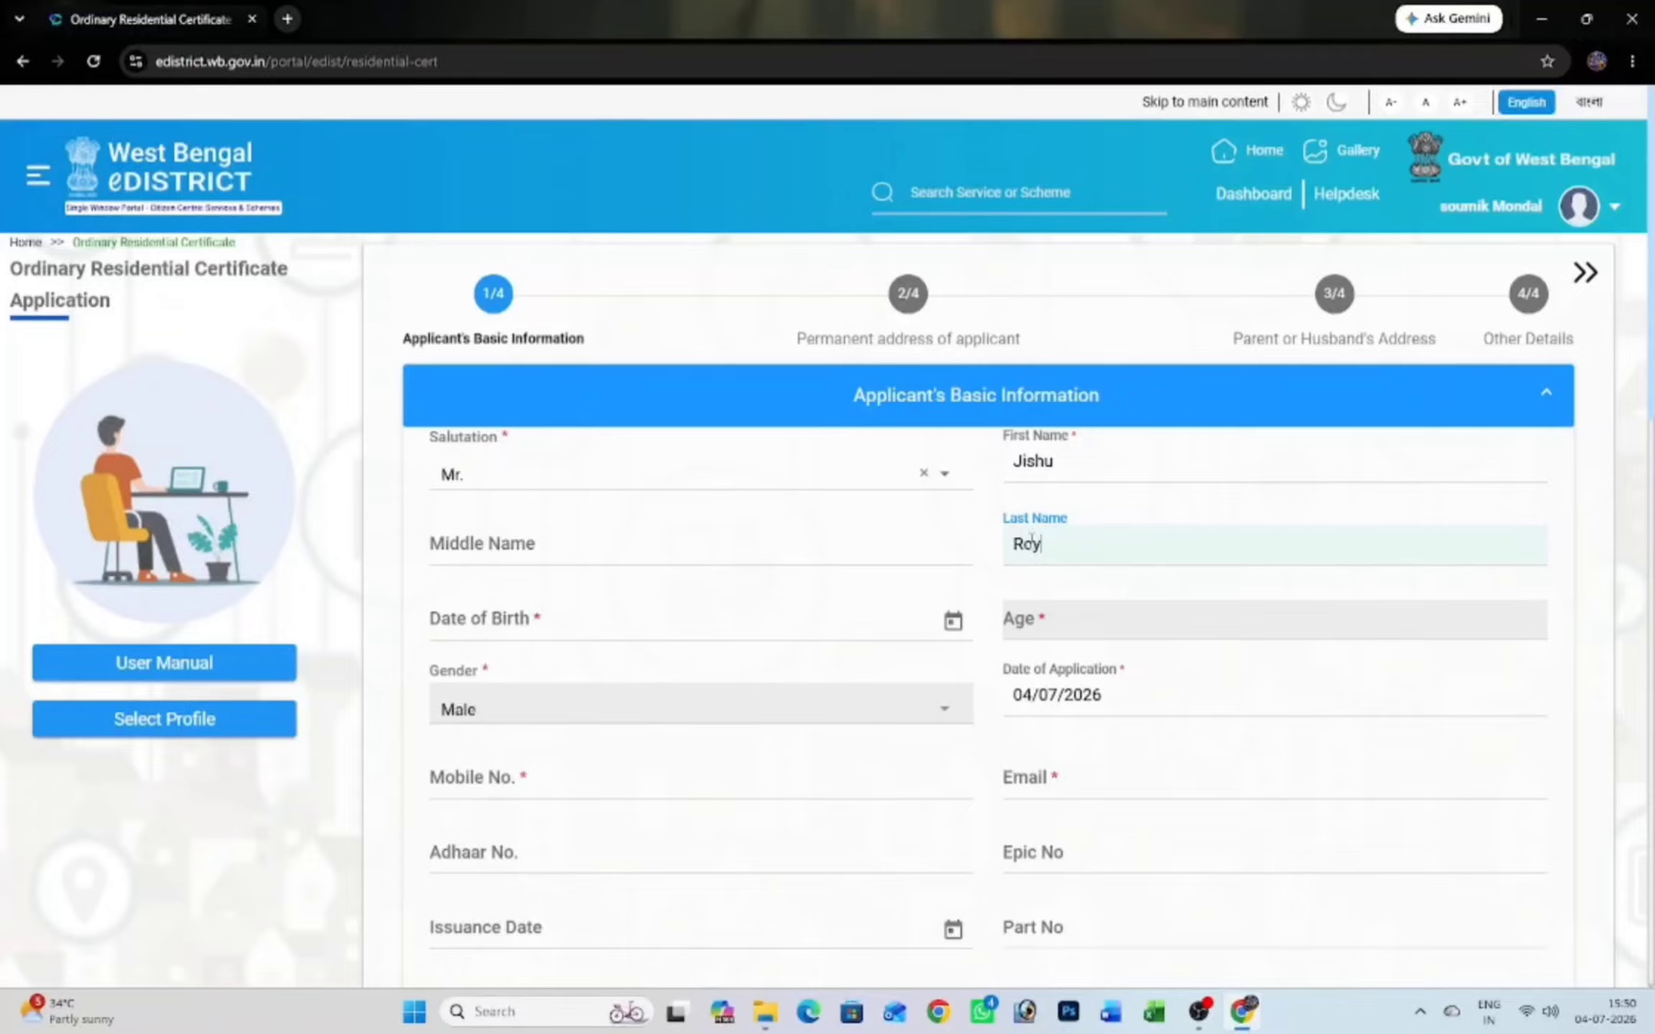
pyautogui.click(954, 622)
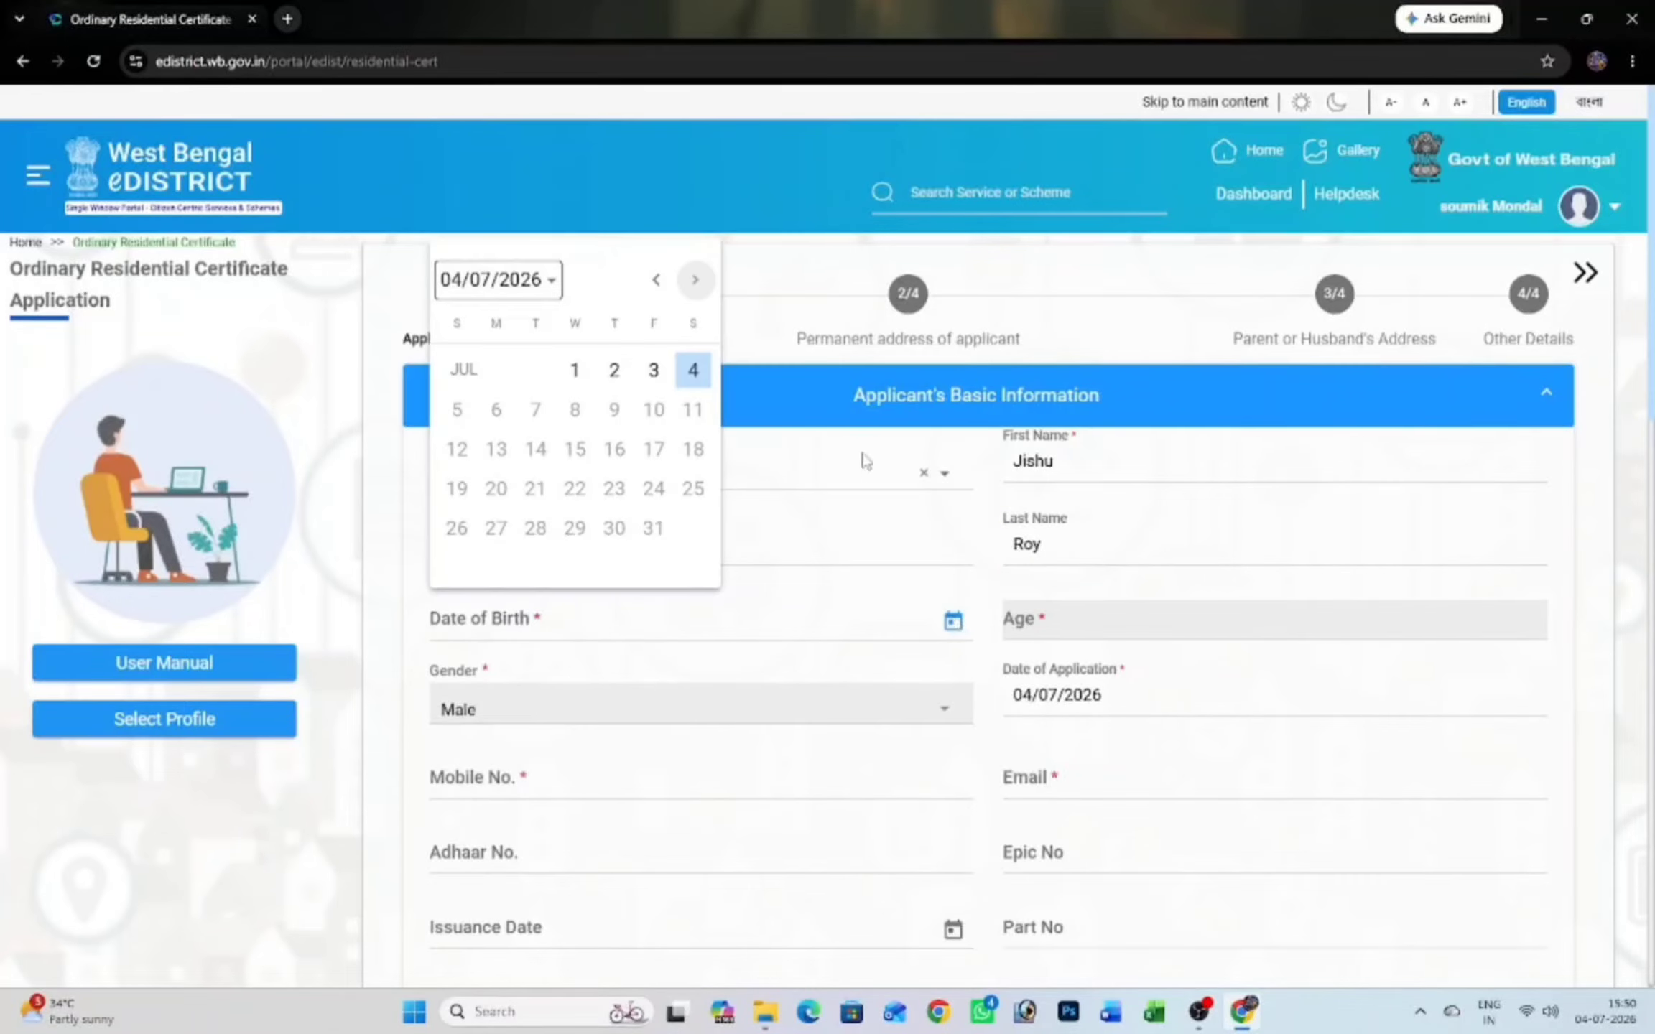
pyautogui.click(528, 280)
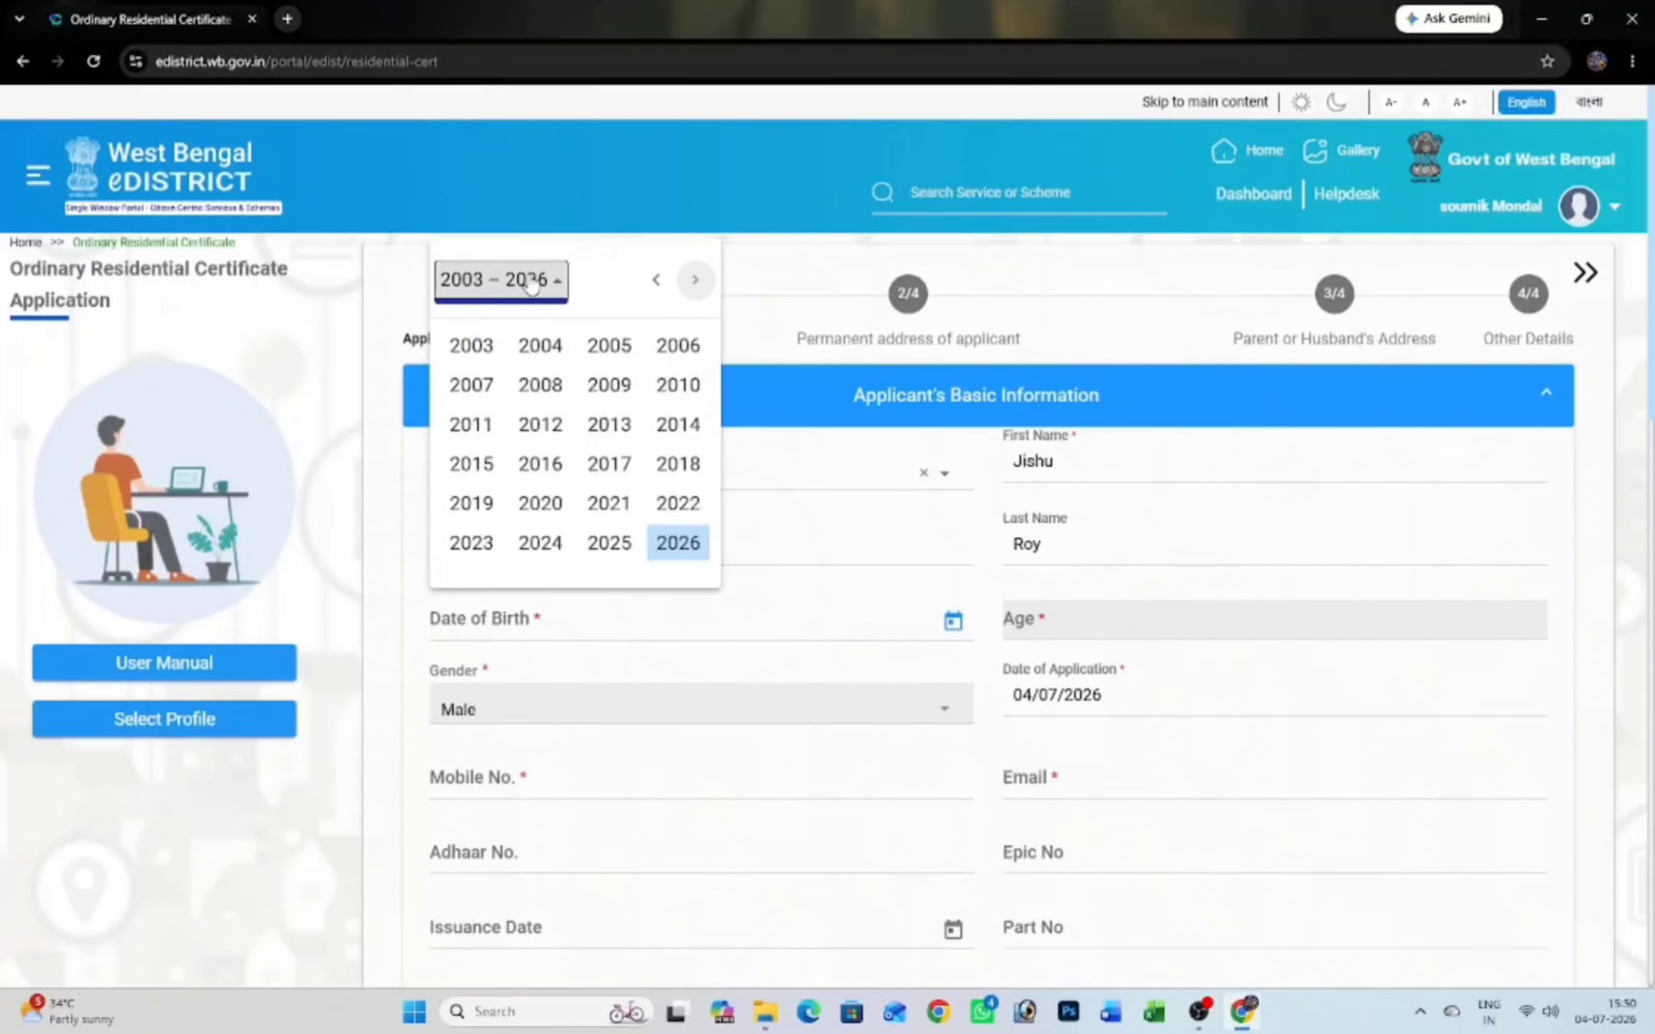
pyautogui.click(471, 388)
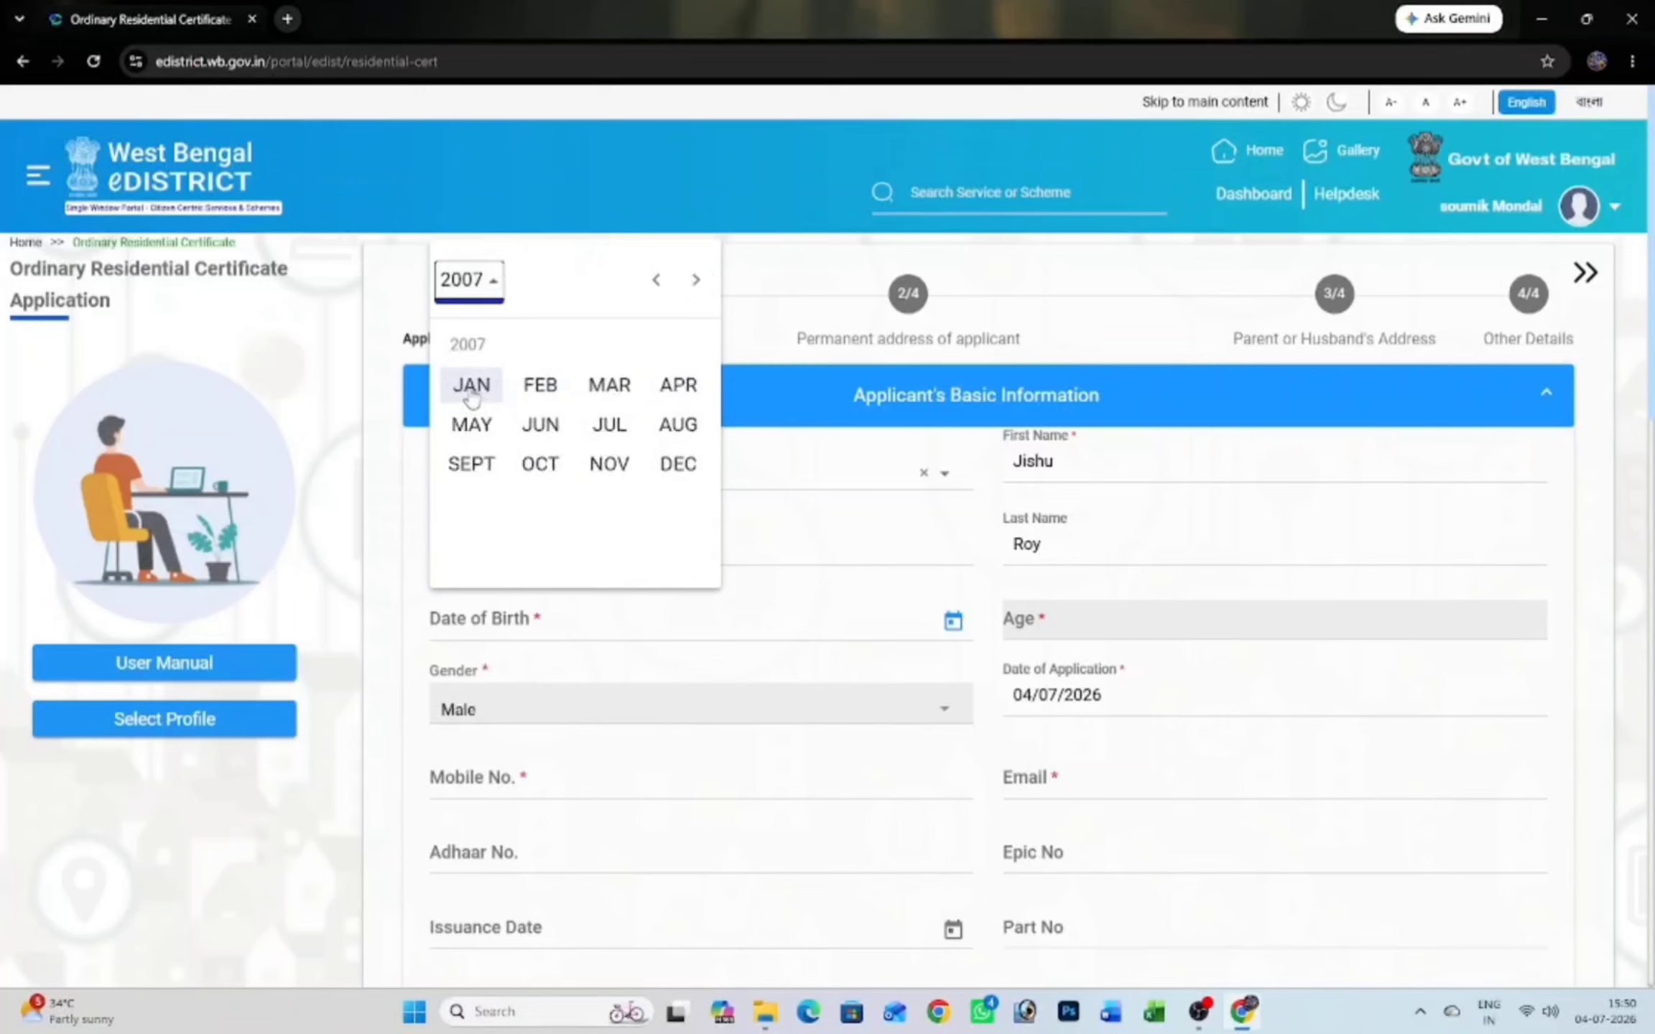
pyautogui.click(678, 466)
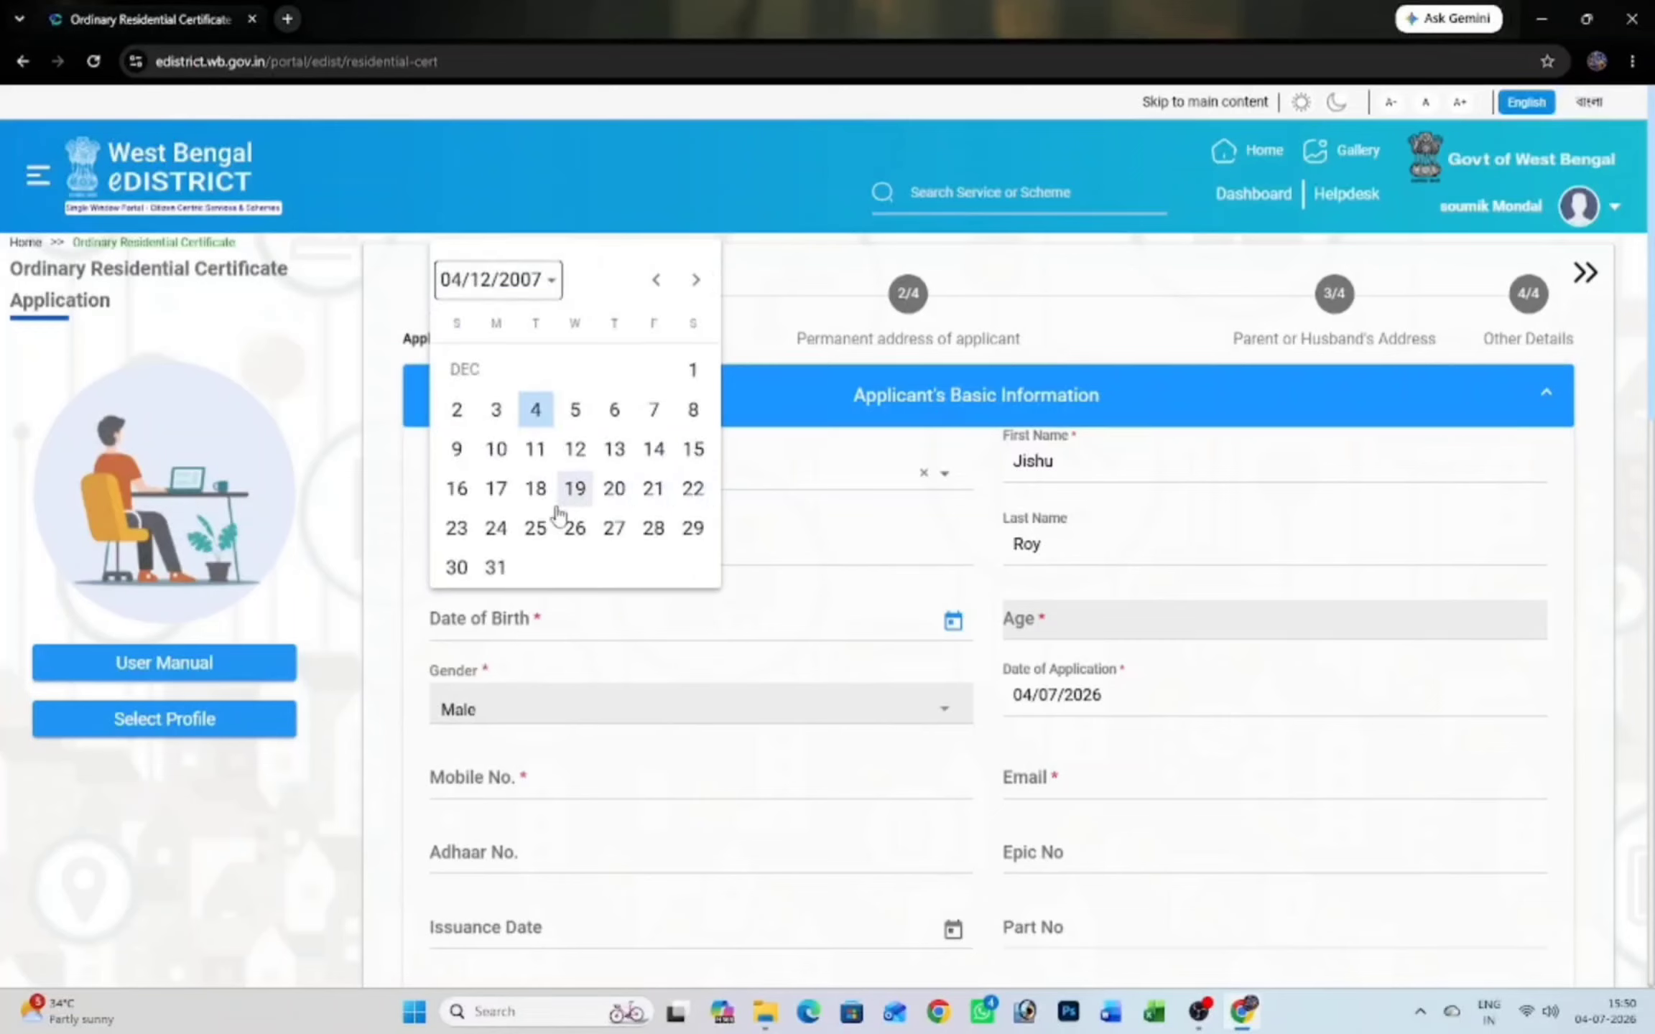
pyautogui.click(693, 530)
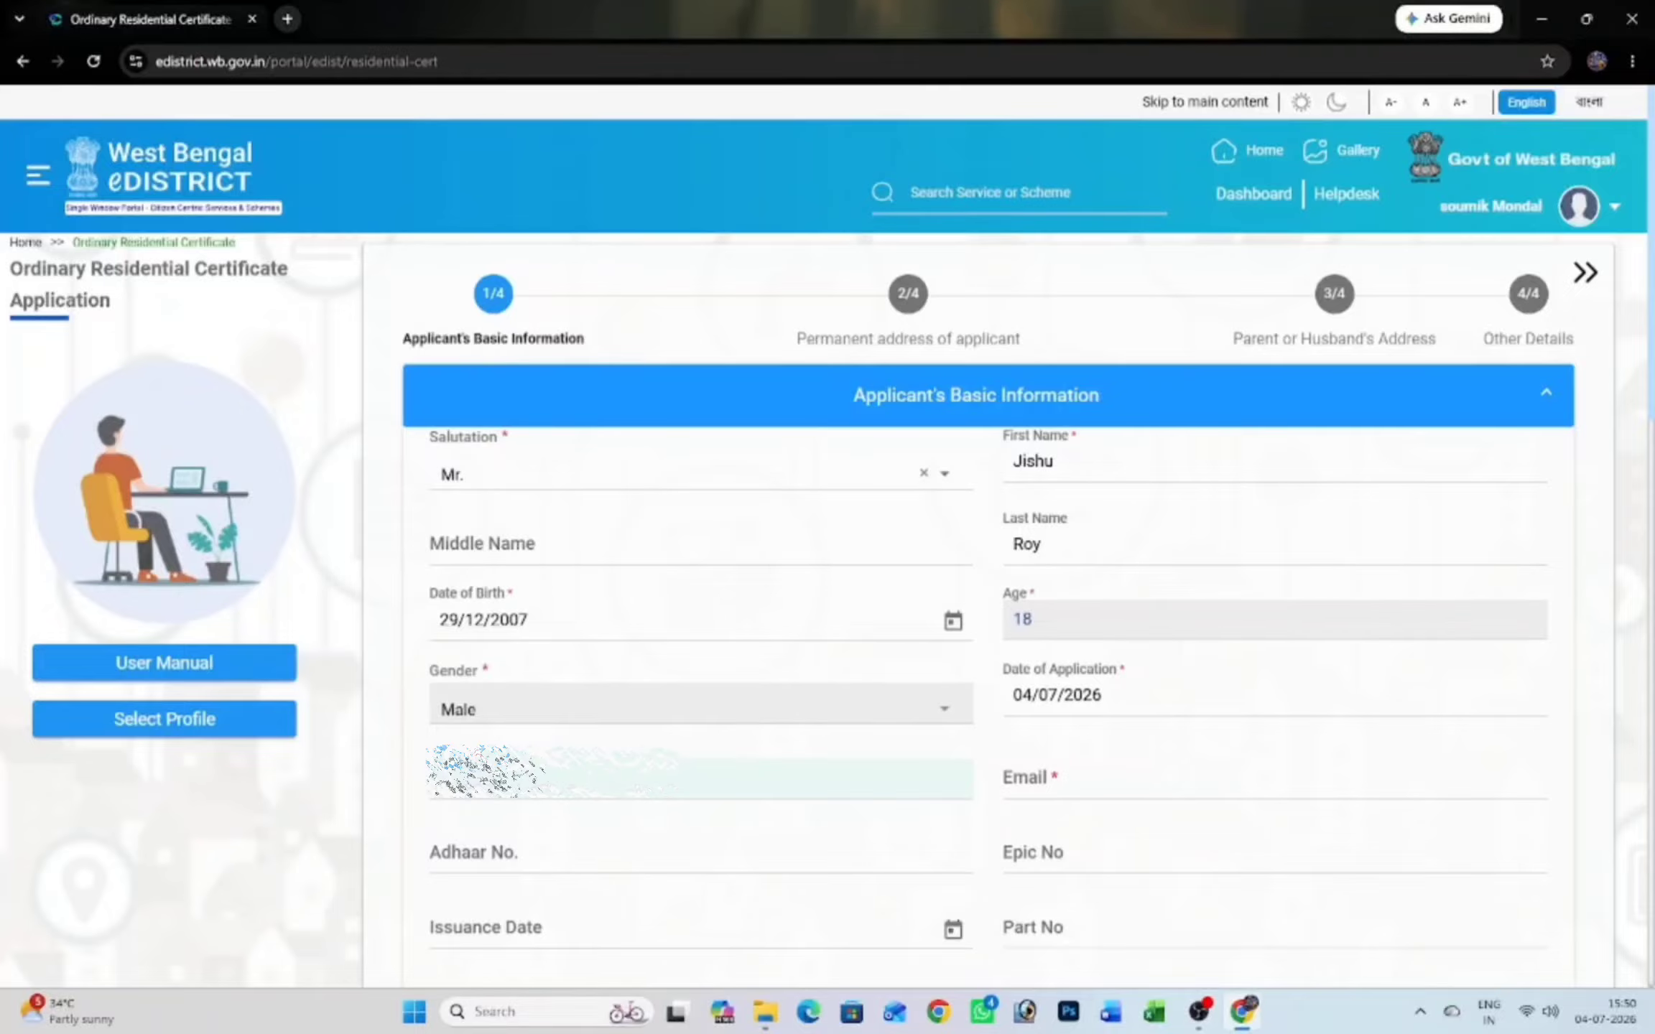
pyautogui.write('*')
pyautogui.click(937, 778)
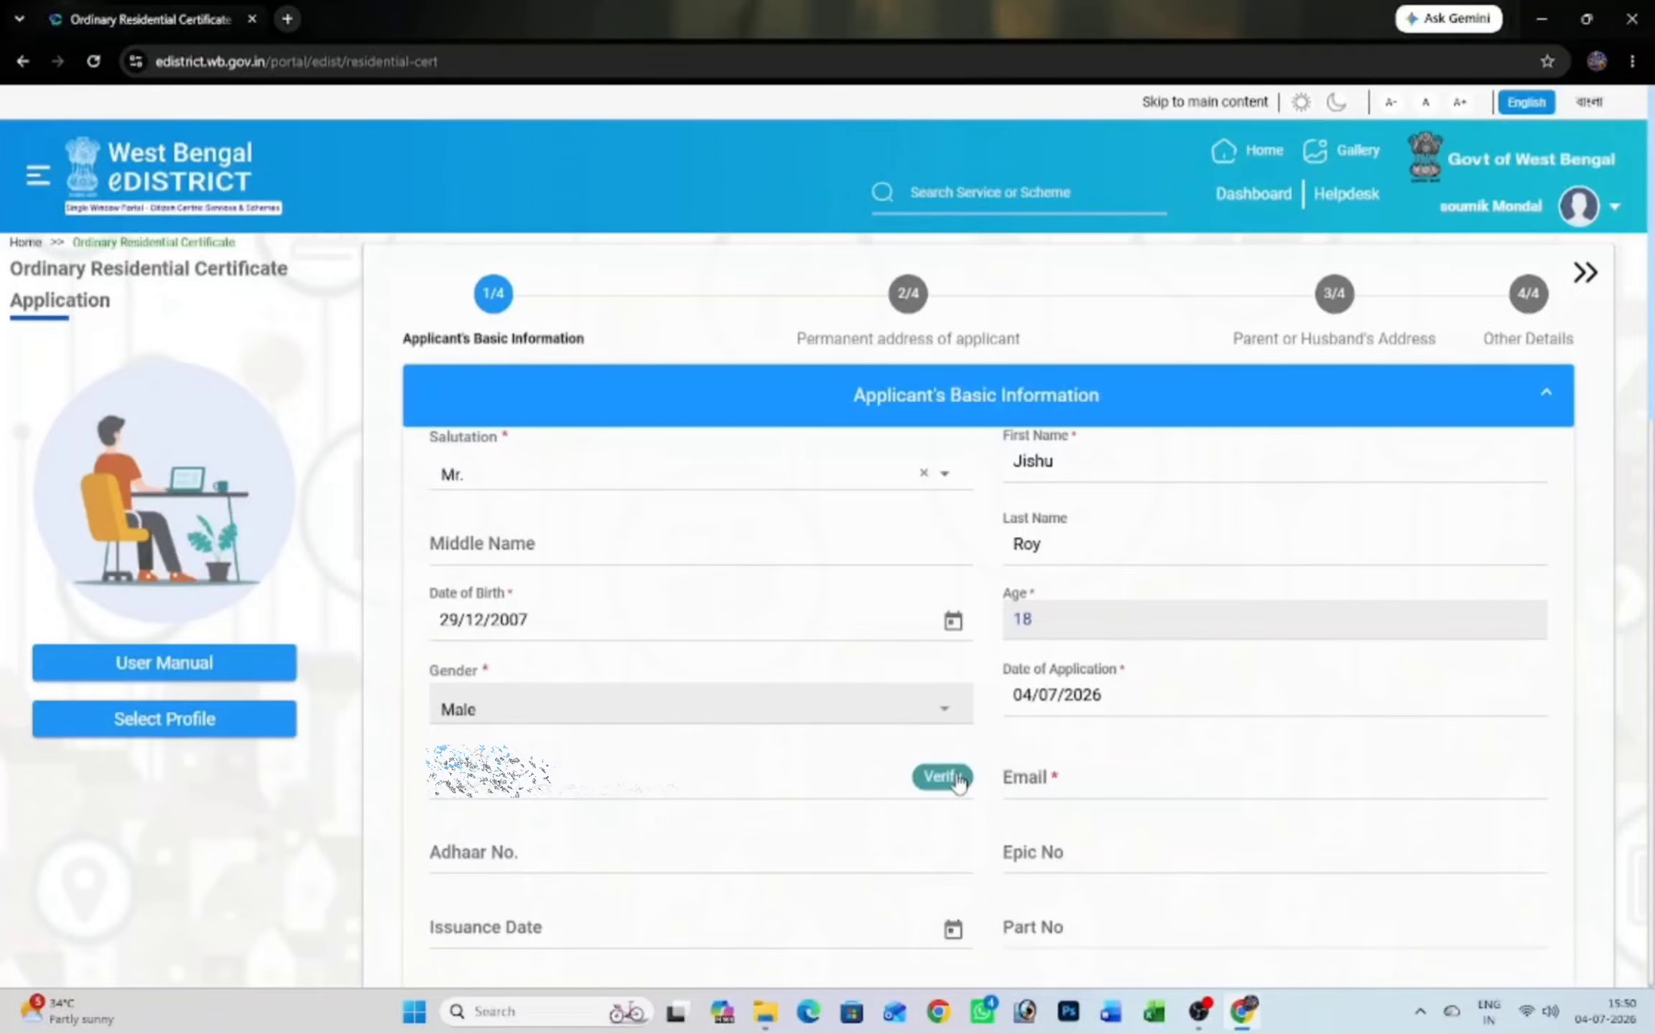
# Verify the applicant's mobile number using the six-digit OTP sent to it.
pyautogui.click(934, 783)
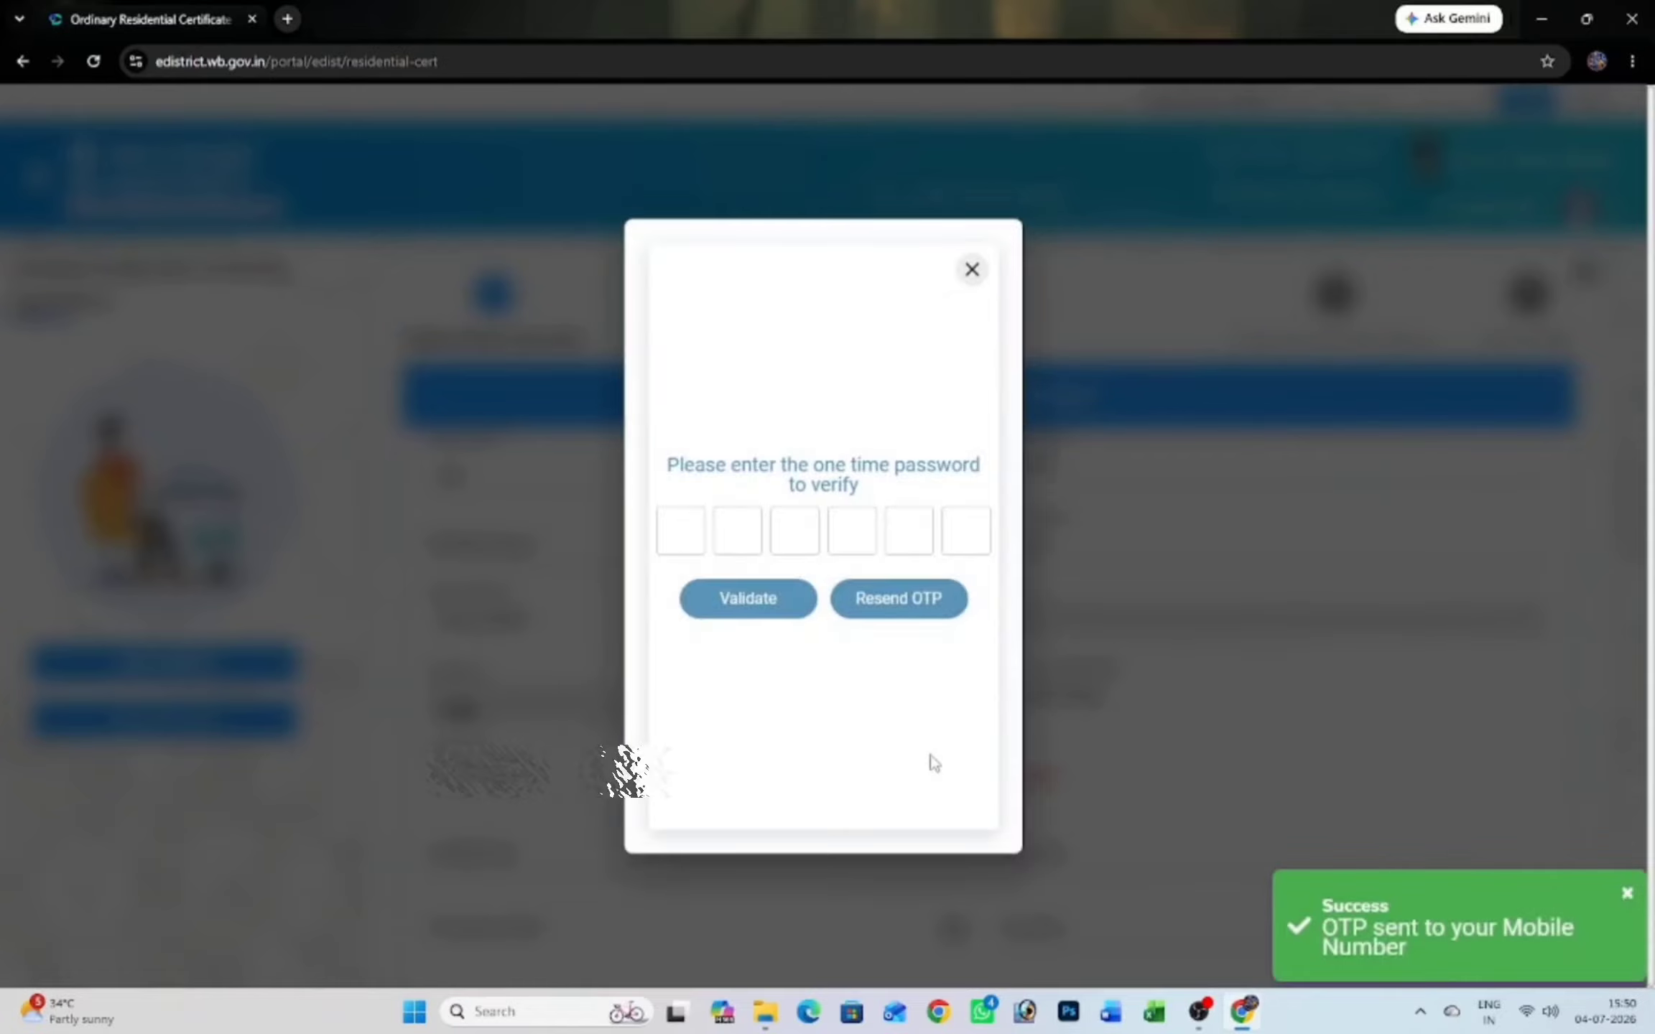
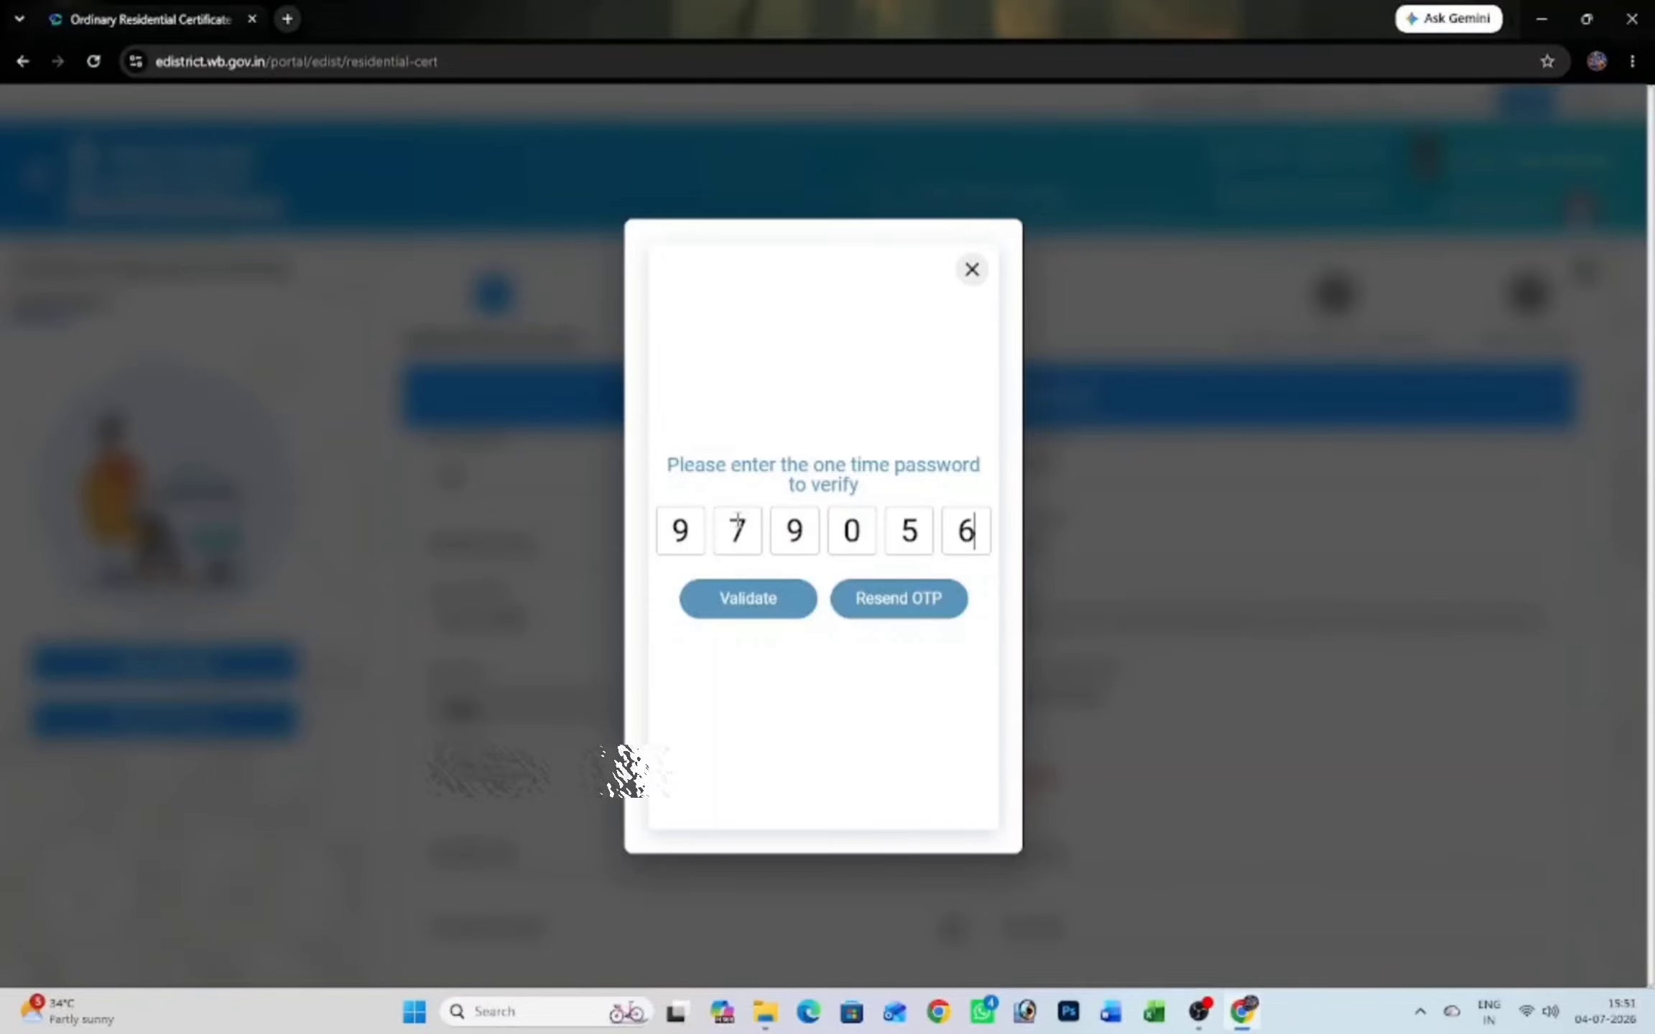
pyautogui.click(764, 604)
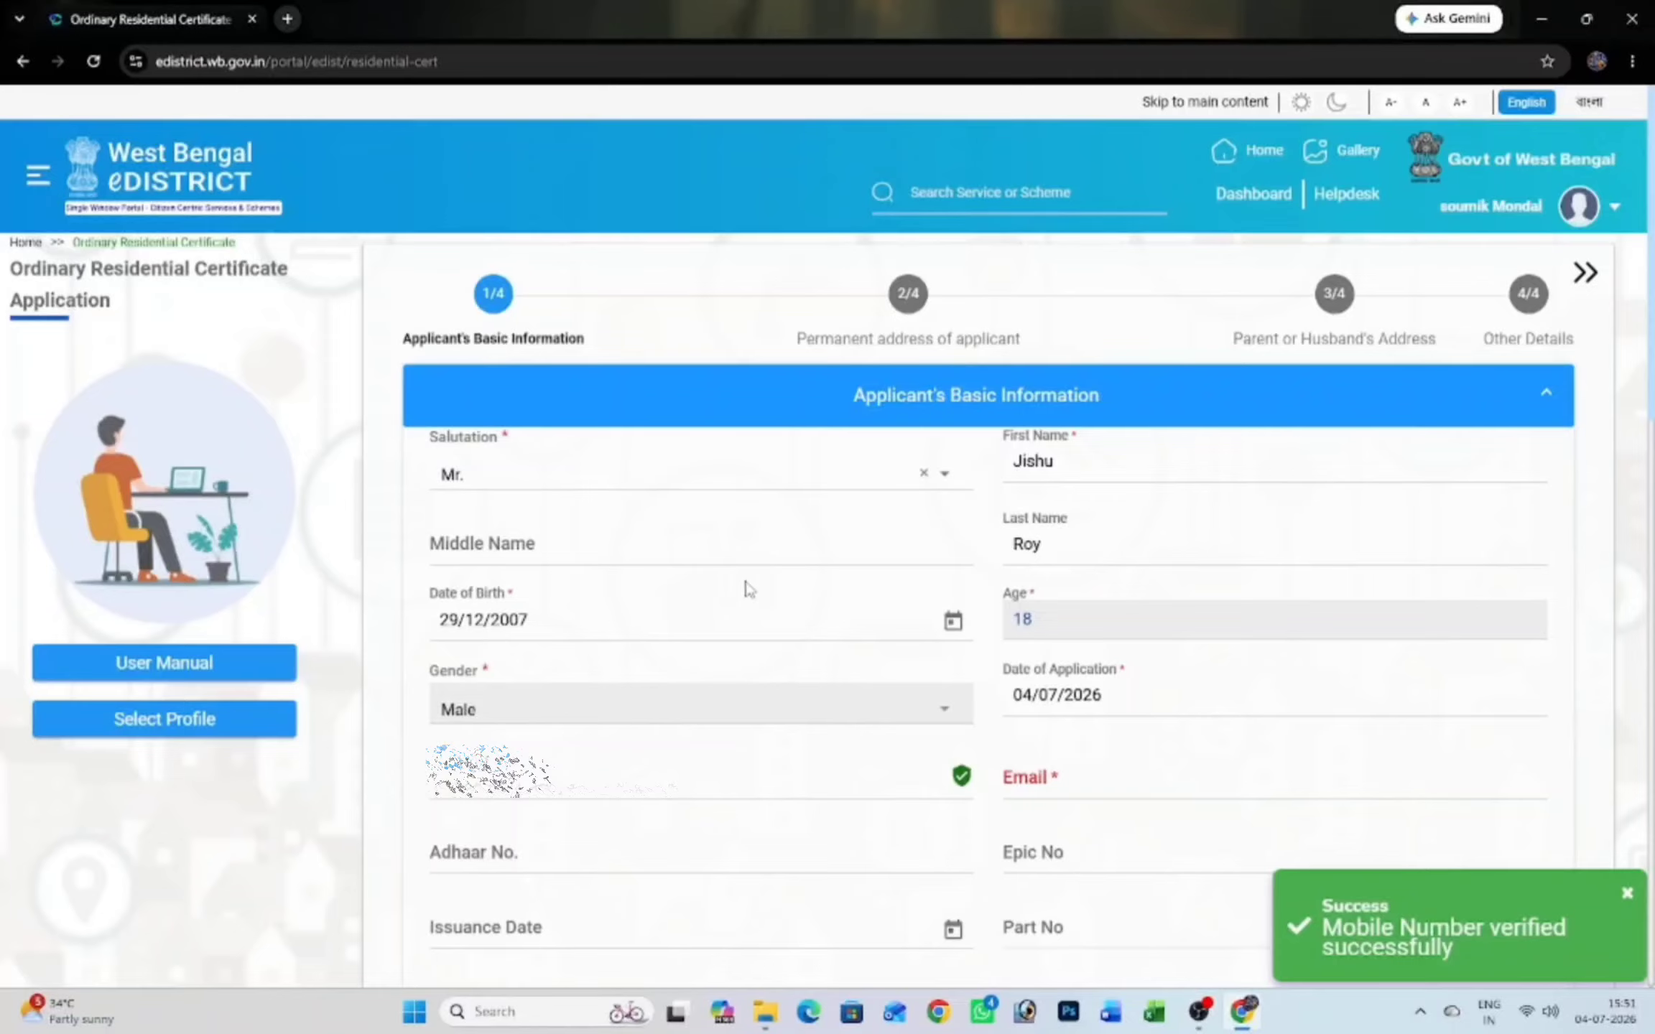
# Enter the applicant's e-mail address and Aadhaar number in the form.
pyautogui.click(1045, 781)
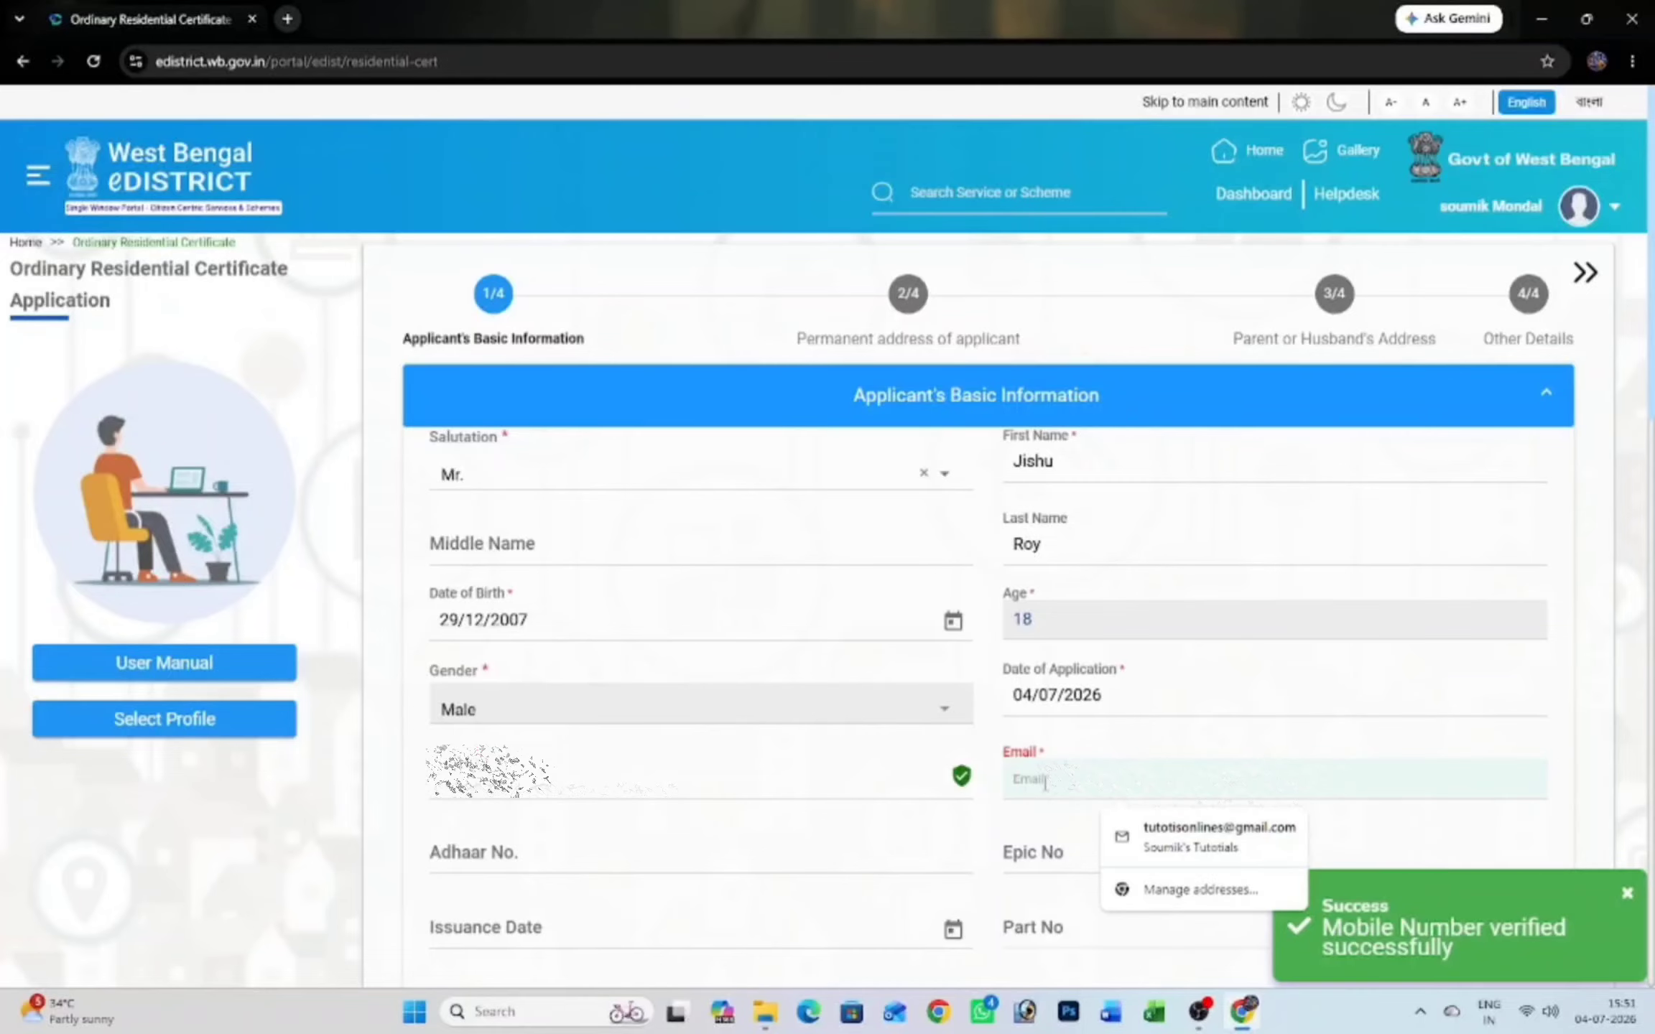
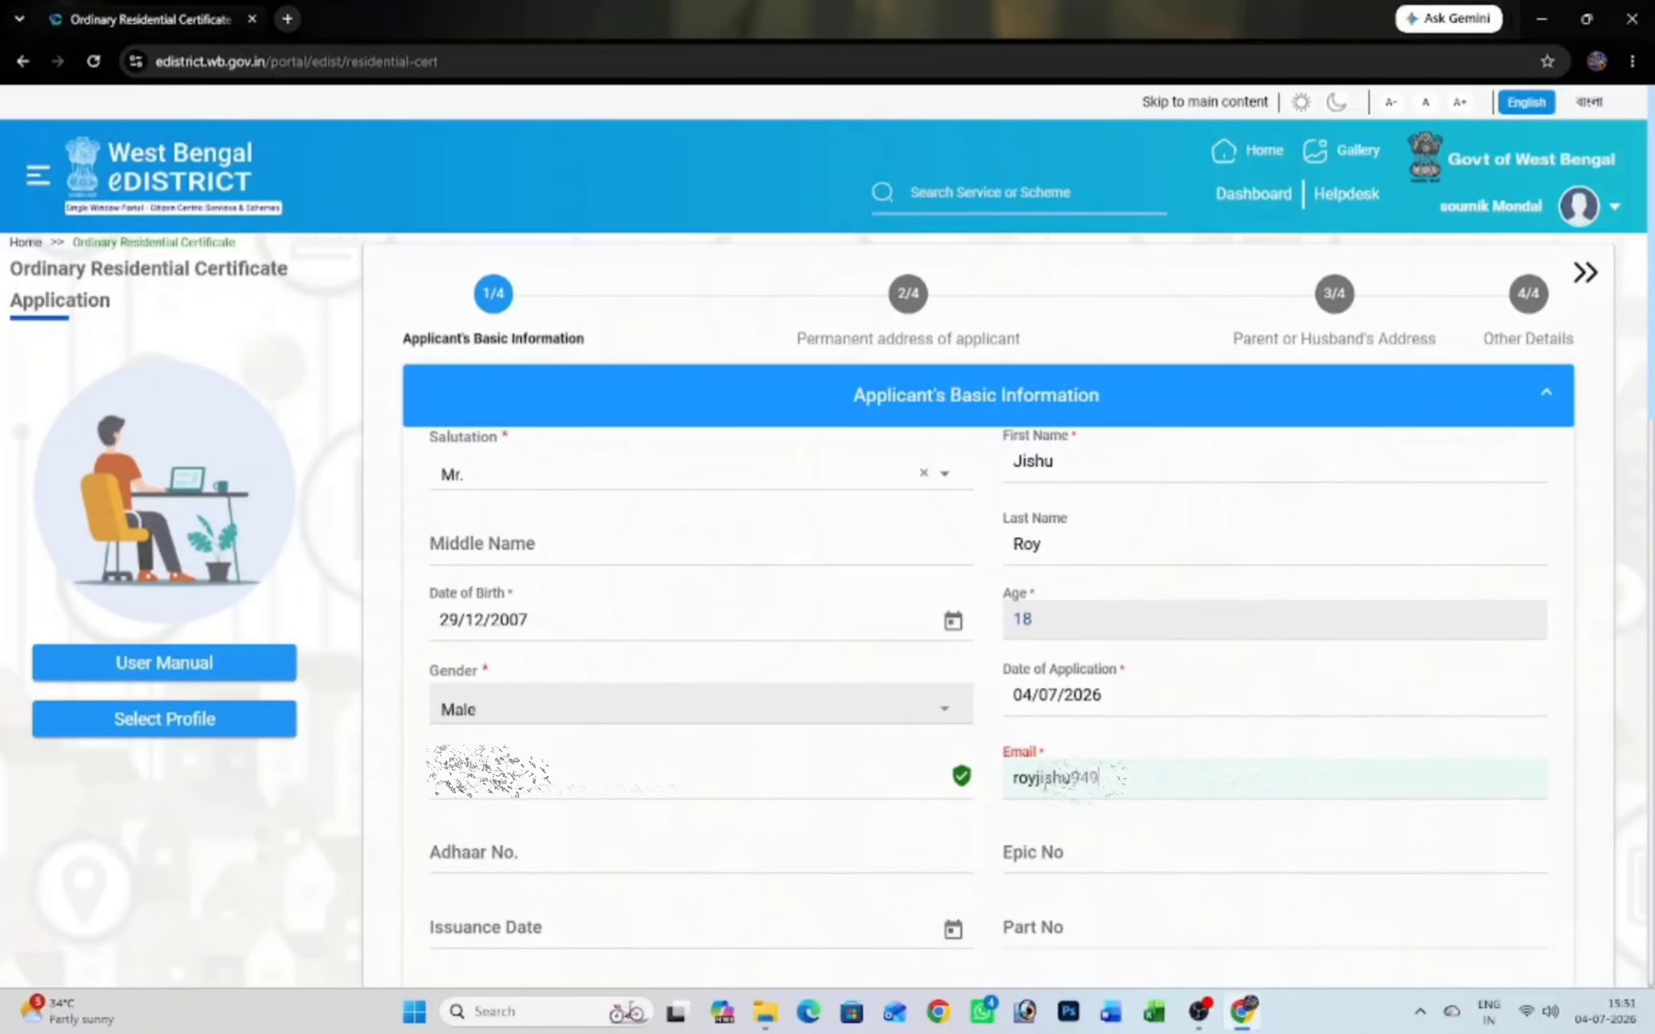
pyautogui.click(451, 862)
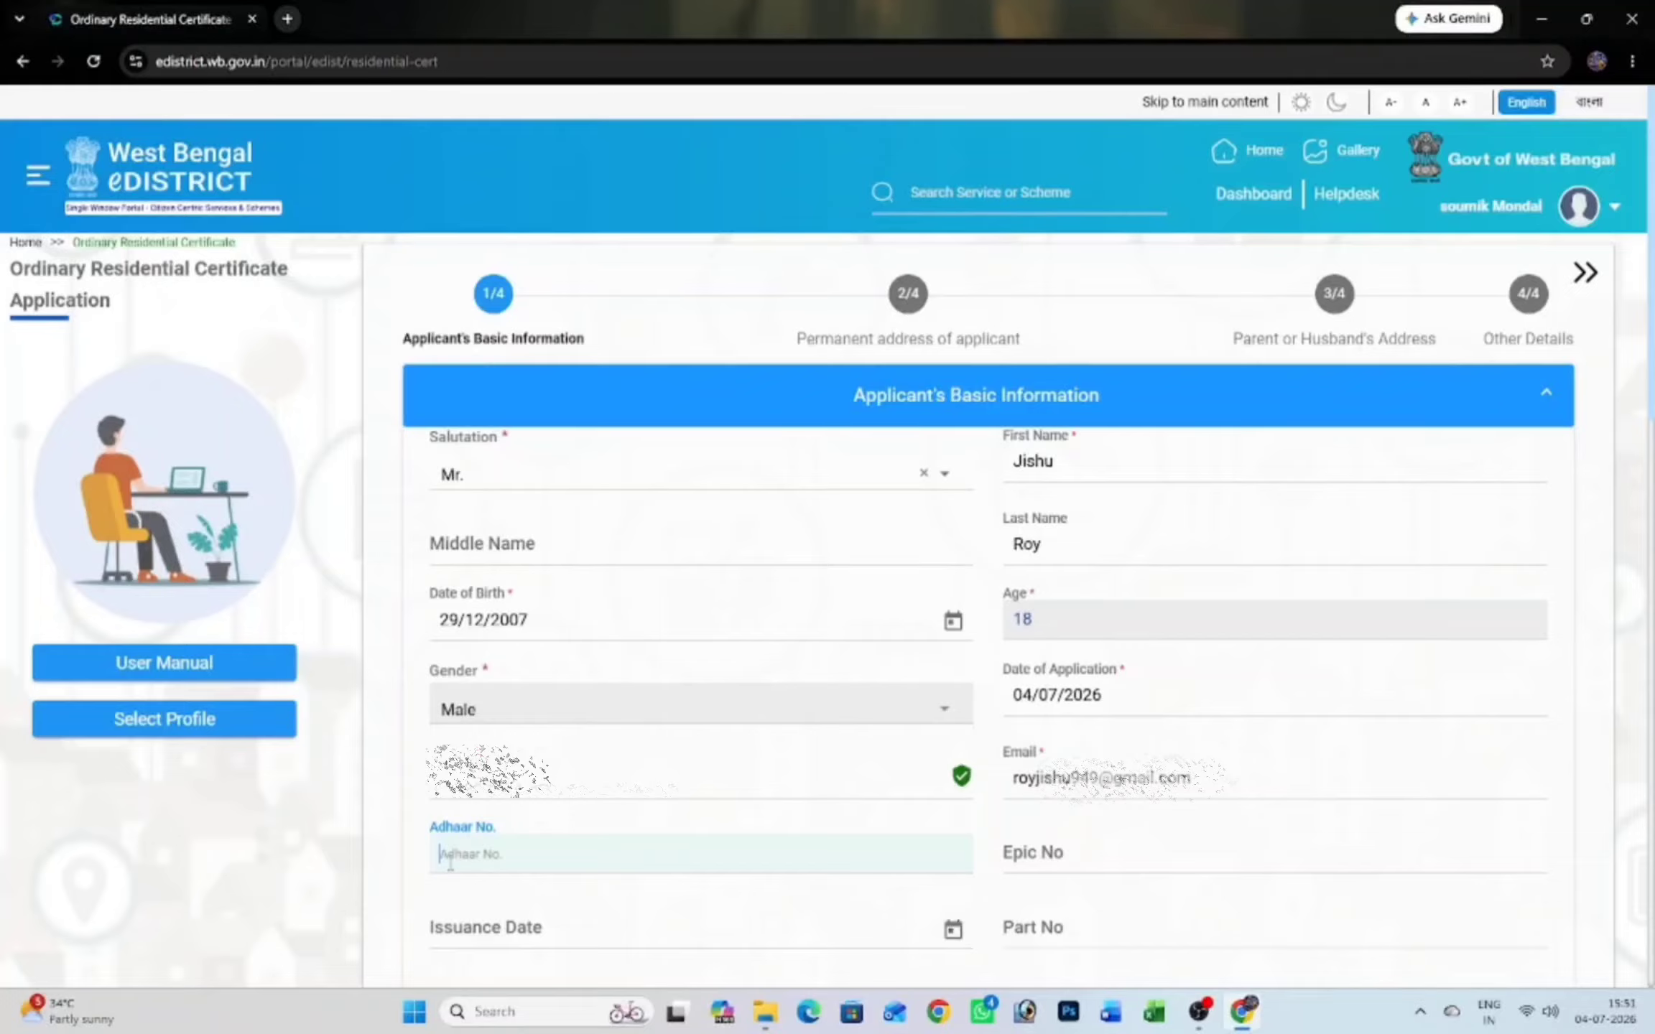
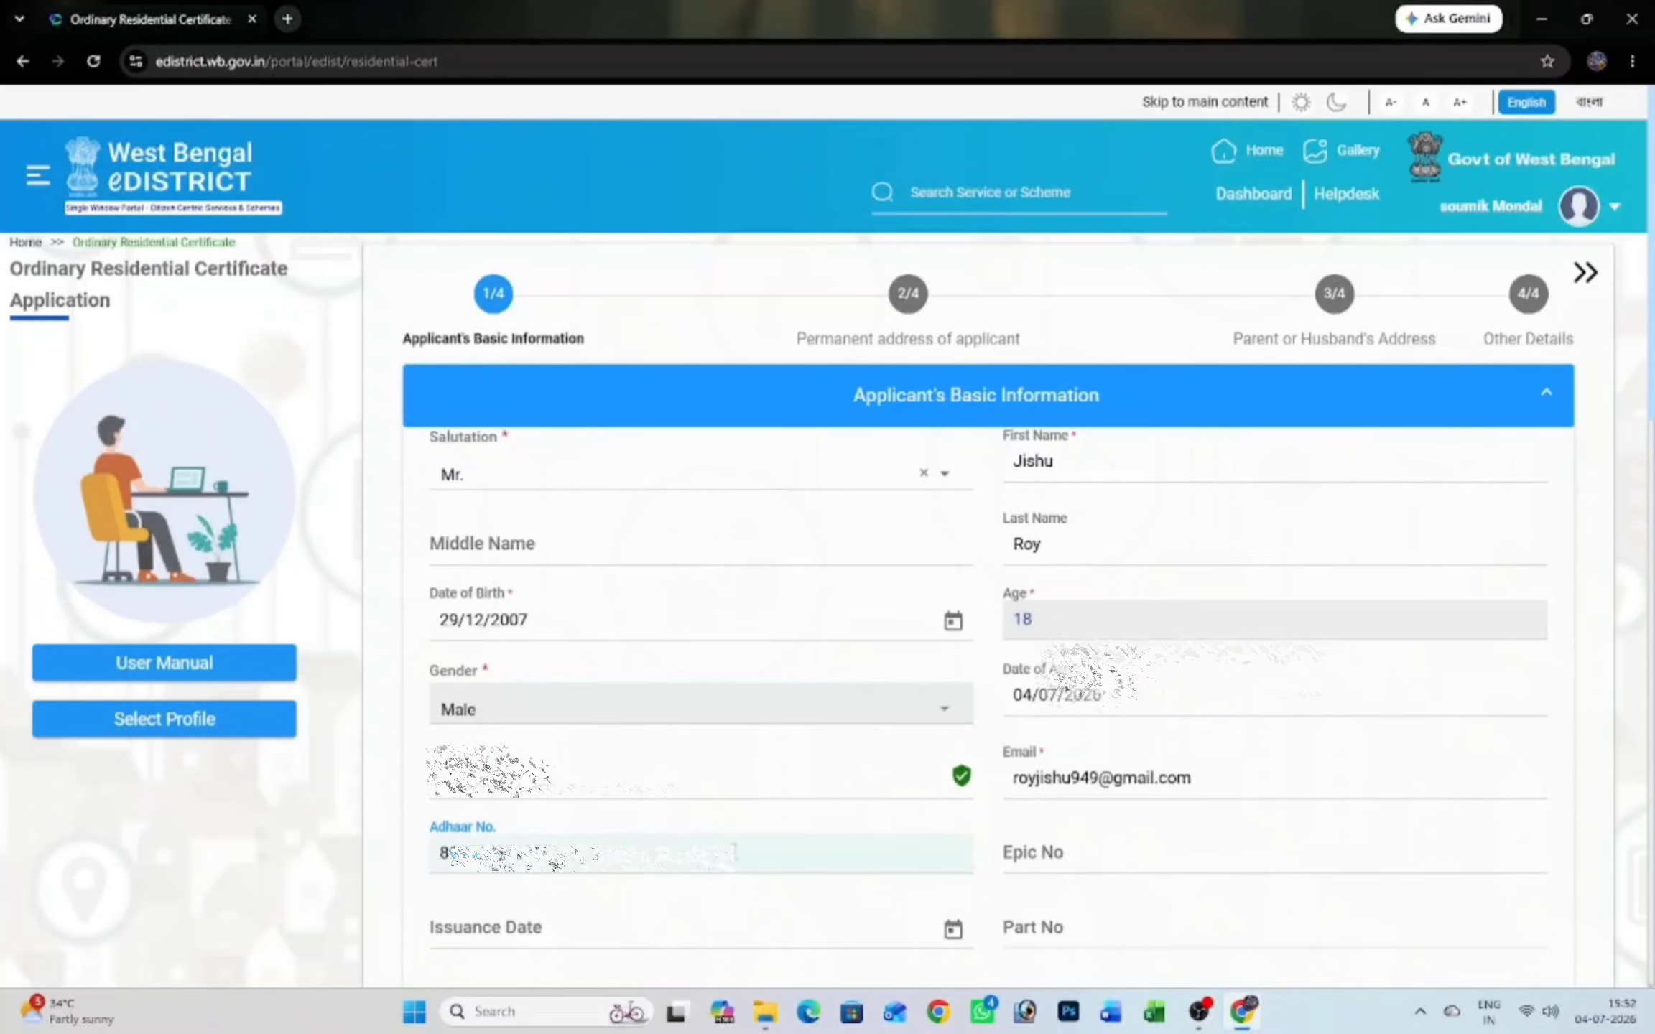
# Step through the Epic No, Part No and Assembly Constituency fields.
pyautogui.scroll(-1, 1108, 880)
pyautogui.scroll(-1, 930, 860)
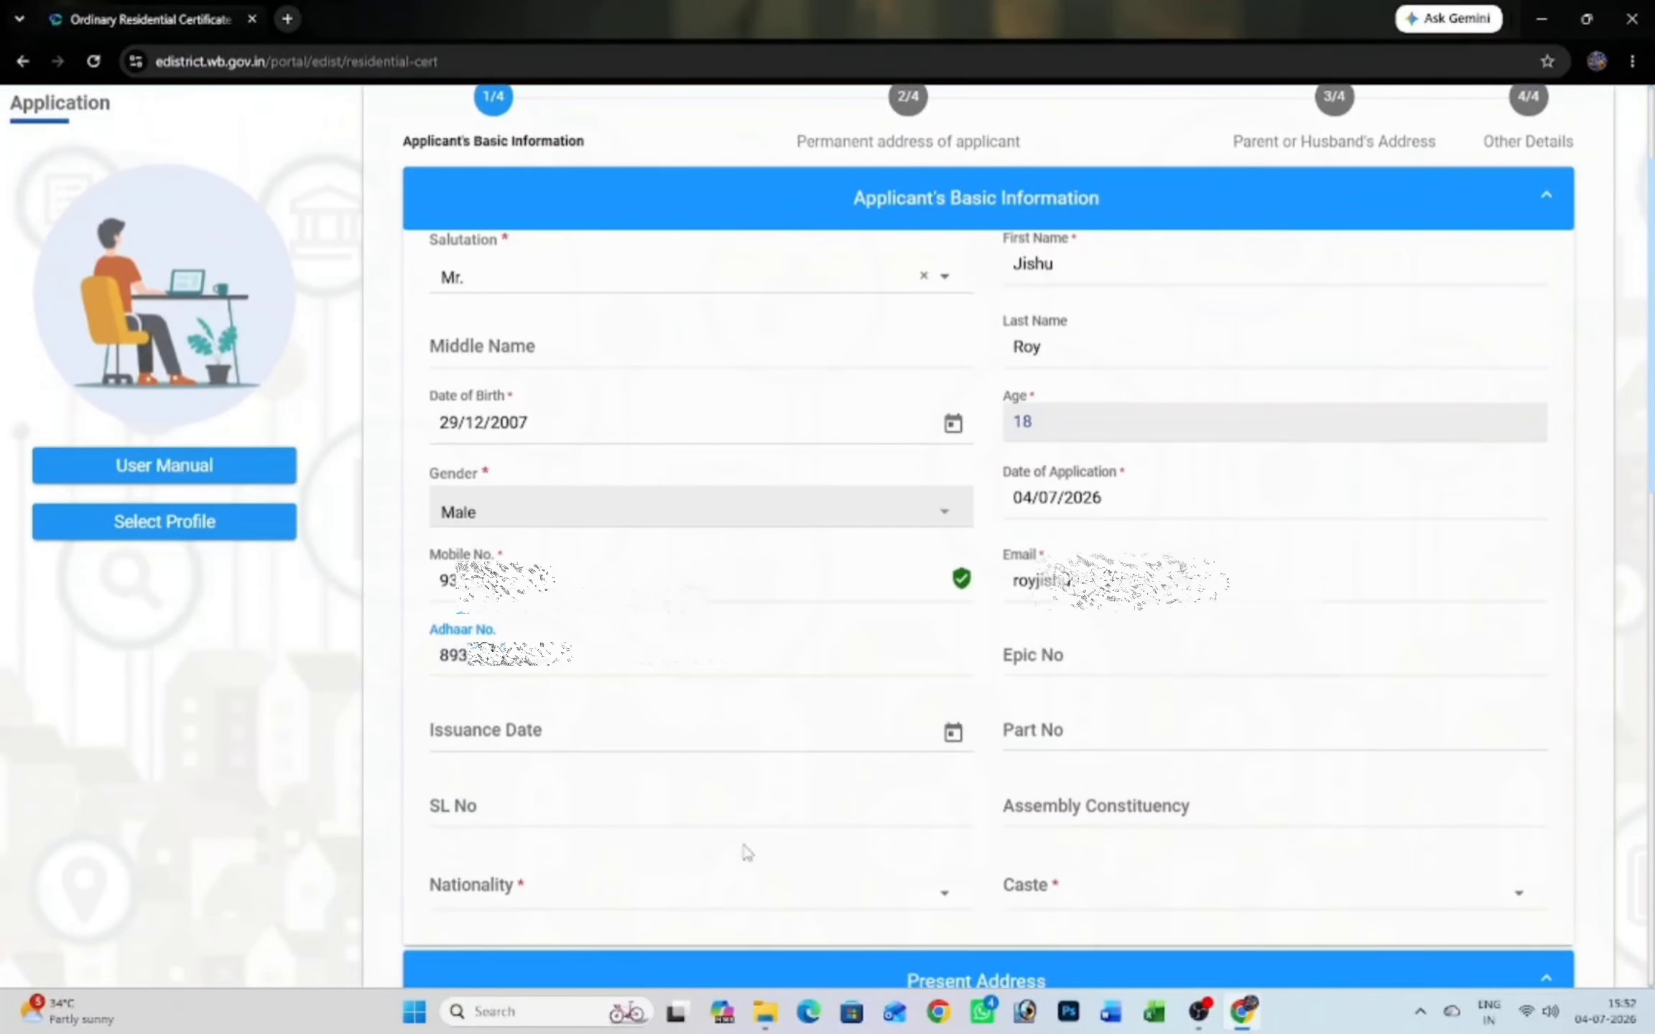
pyautogui.click(1043, 668)
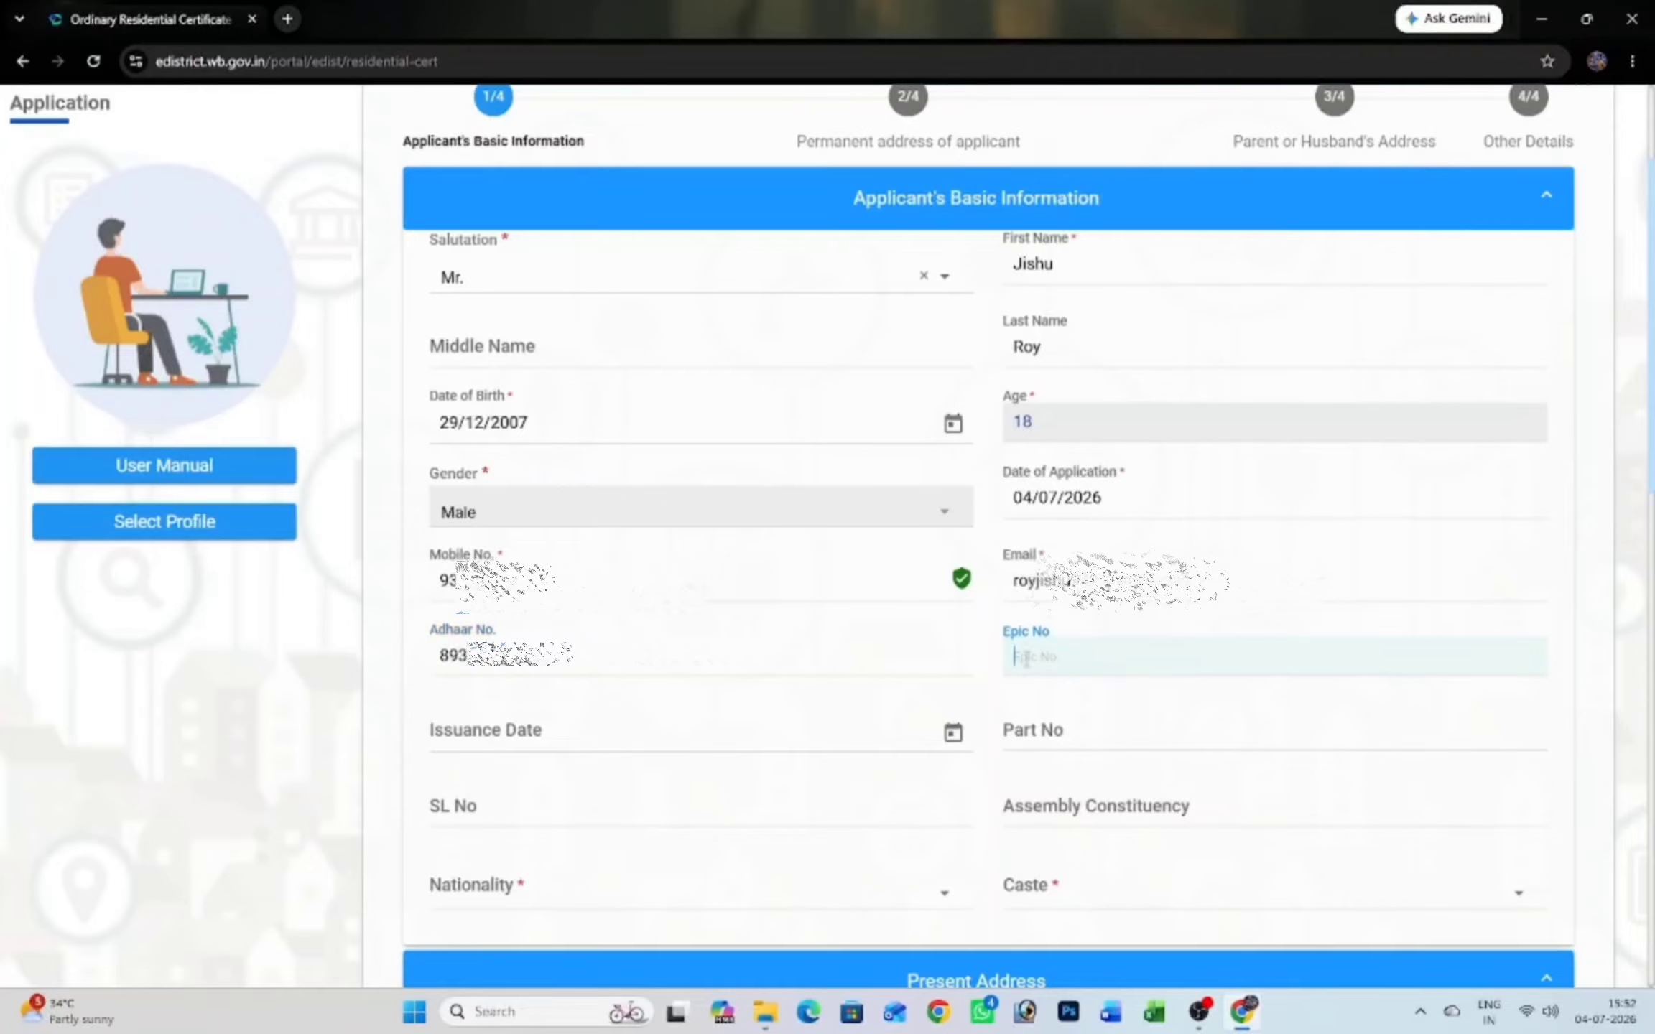
pyautogui.click(668, 743)
pyautogui.click(1037, 733)
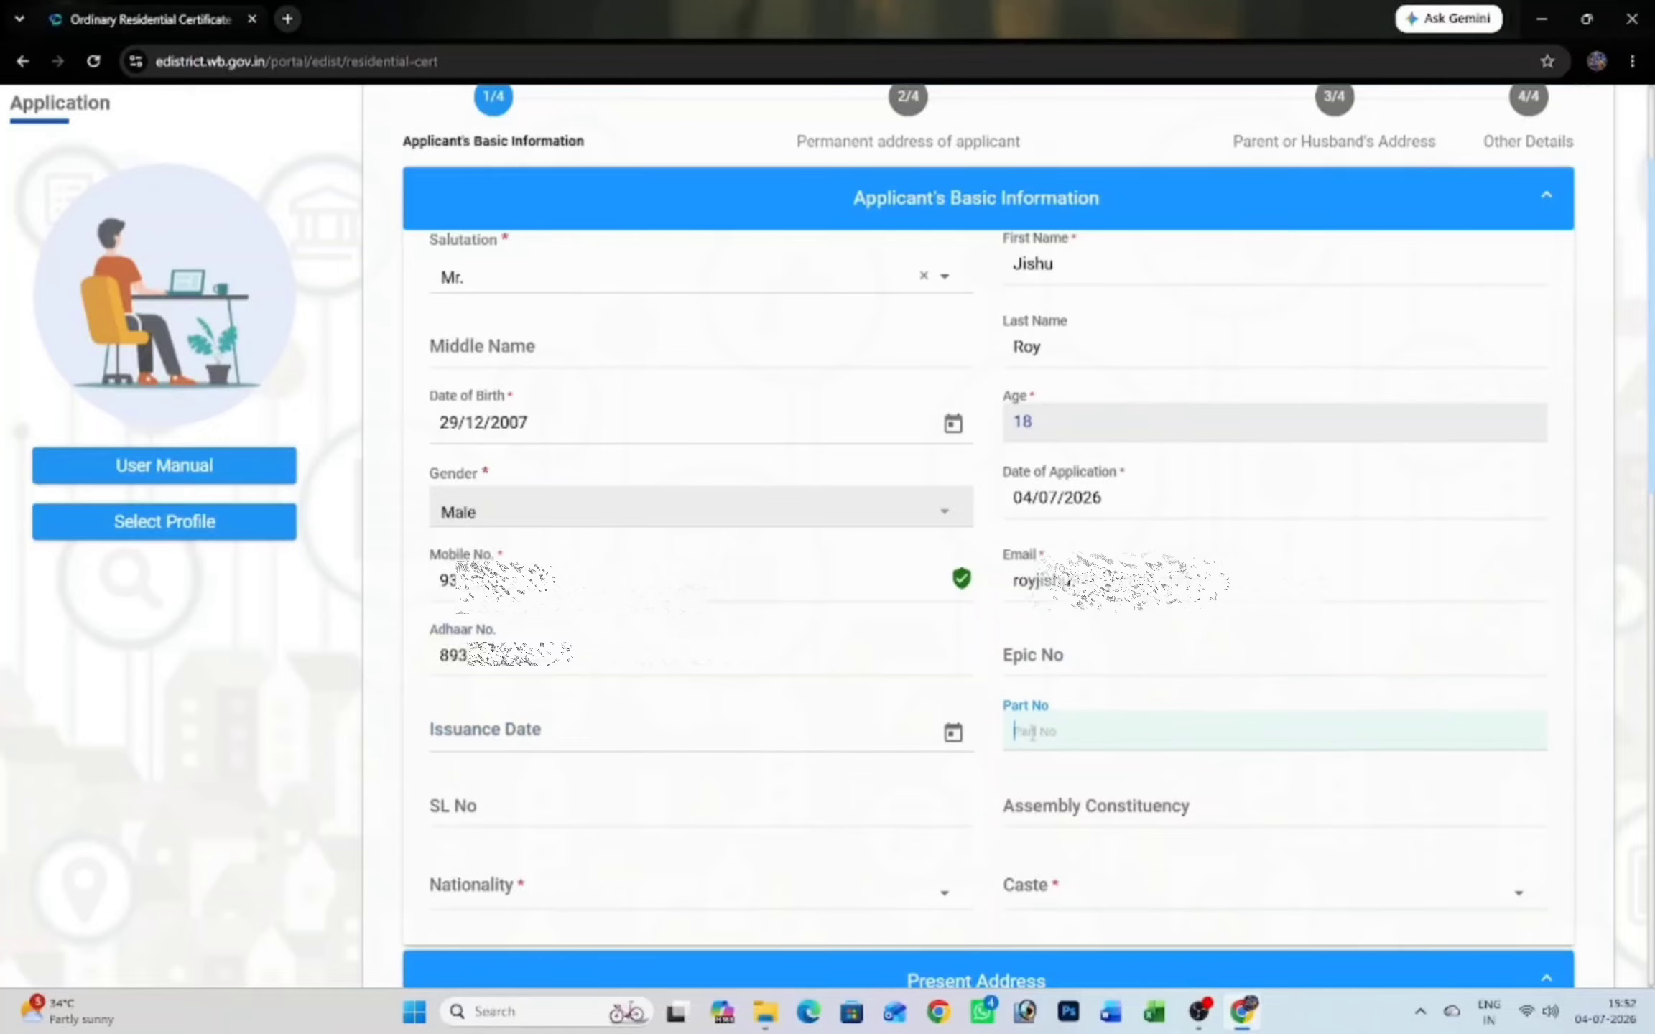
pyautogui.click(598, 805)
pyautogui.click(1083, 804)
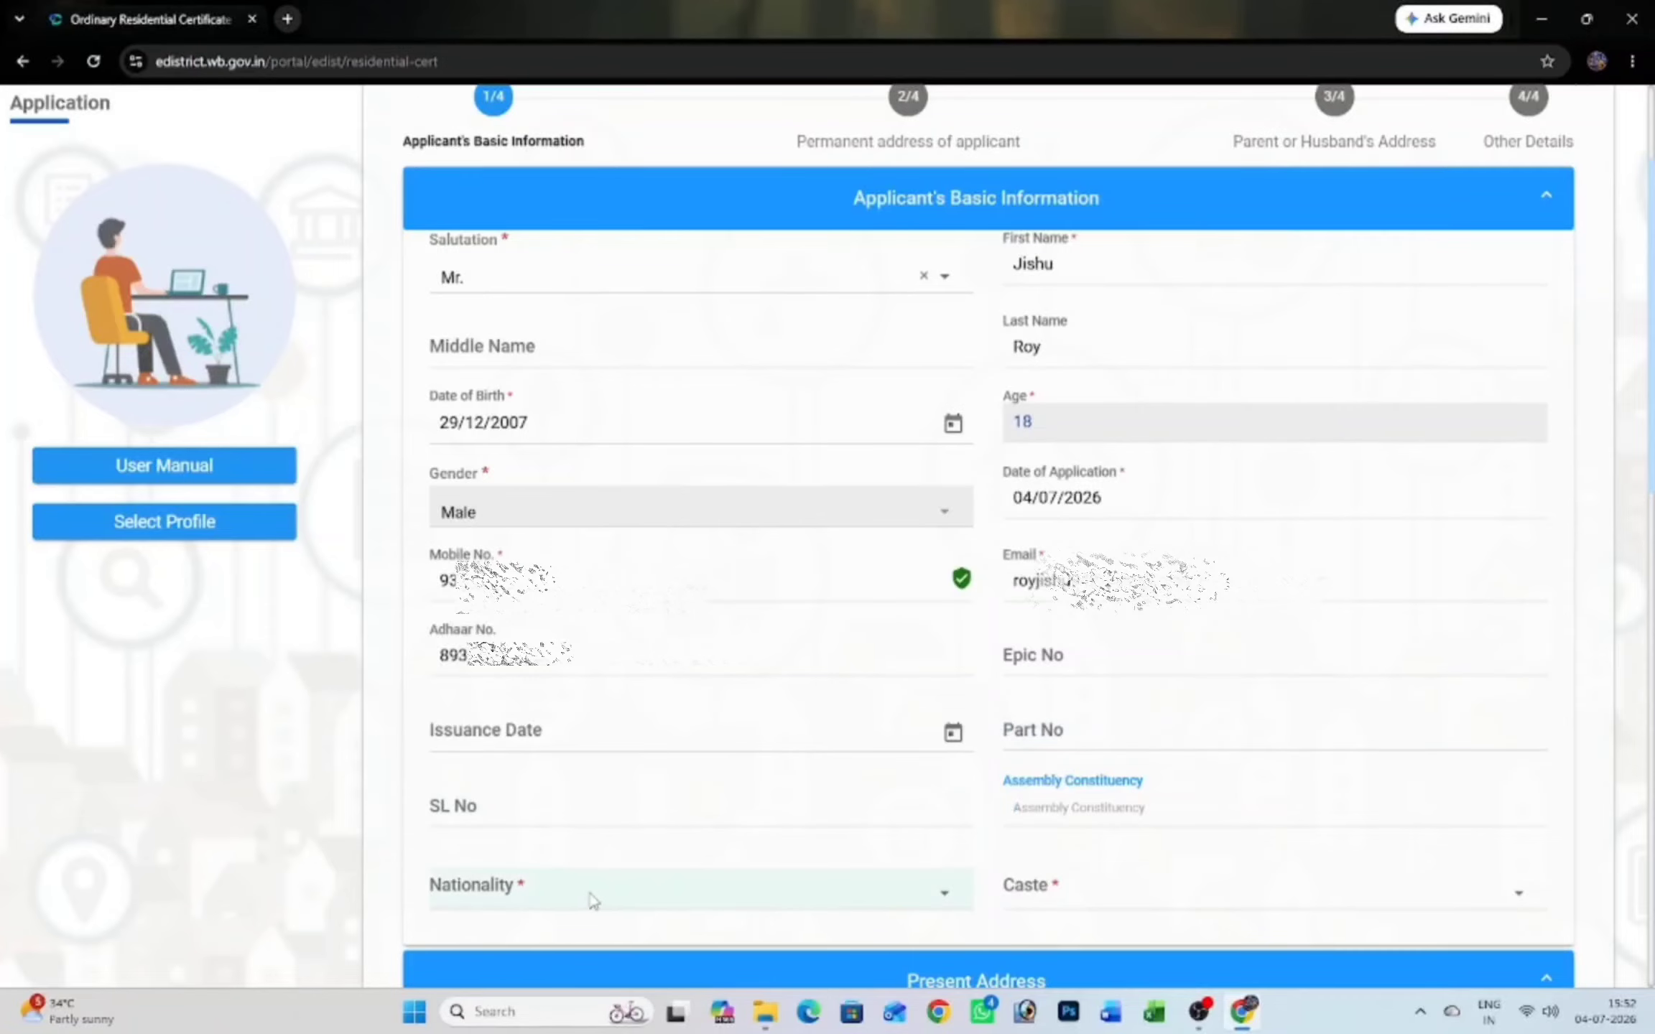
# Set nationality to Indian and caste to Other.
pyautogui.click(673, 898)
pyautogui.scroll(-4, 668, 862)
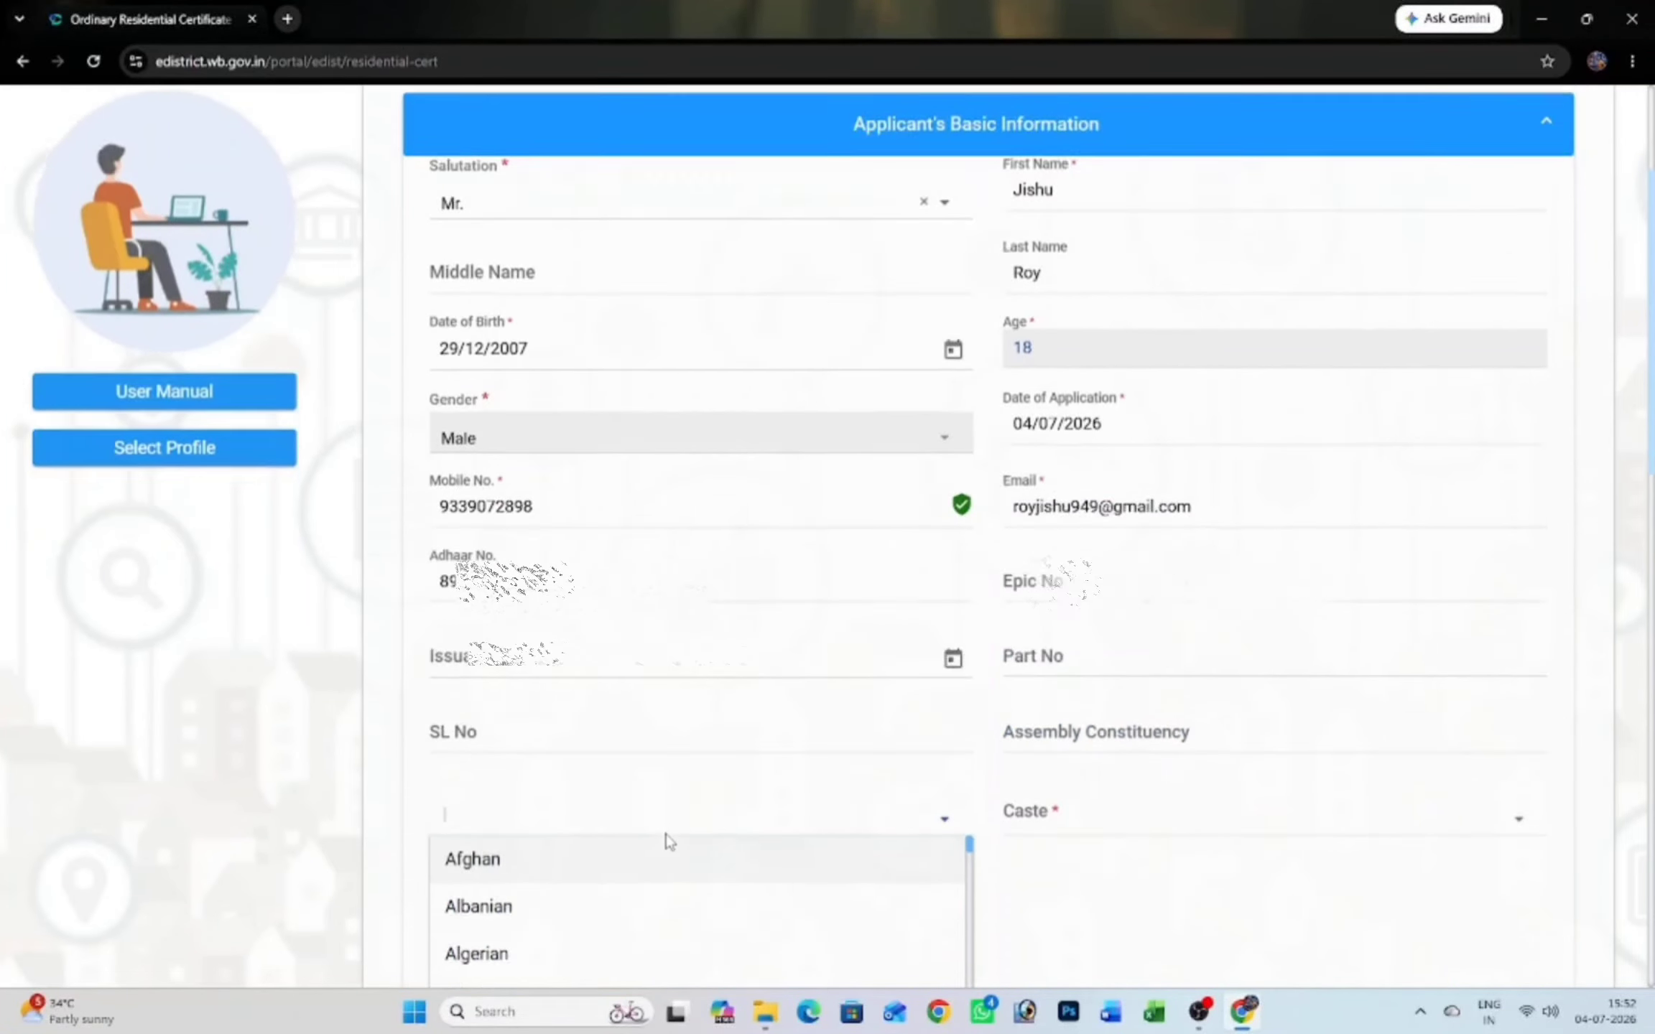
pyautogui.scroll(-8, 609, 747)
pyautogui.scroll(-12, 607, 754)
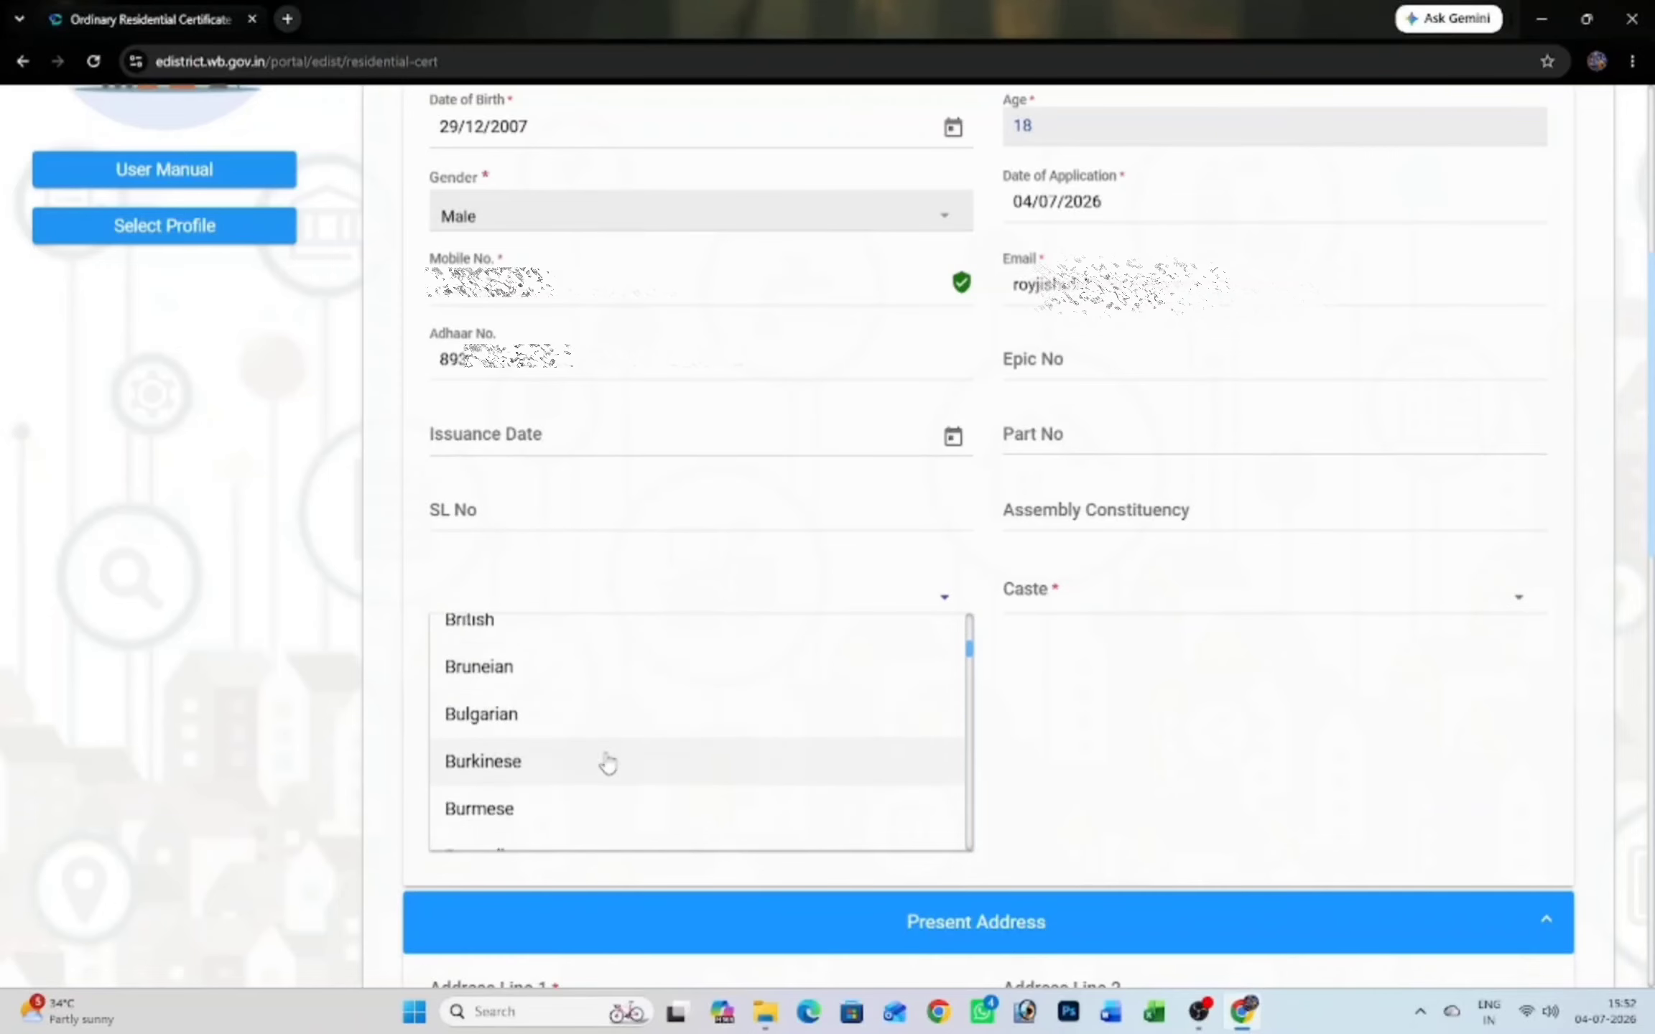
pyautogui.scroll(-15, 609, 758)
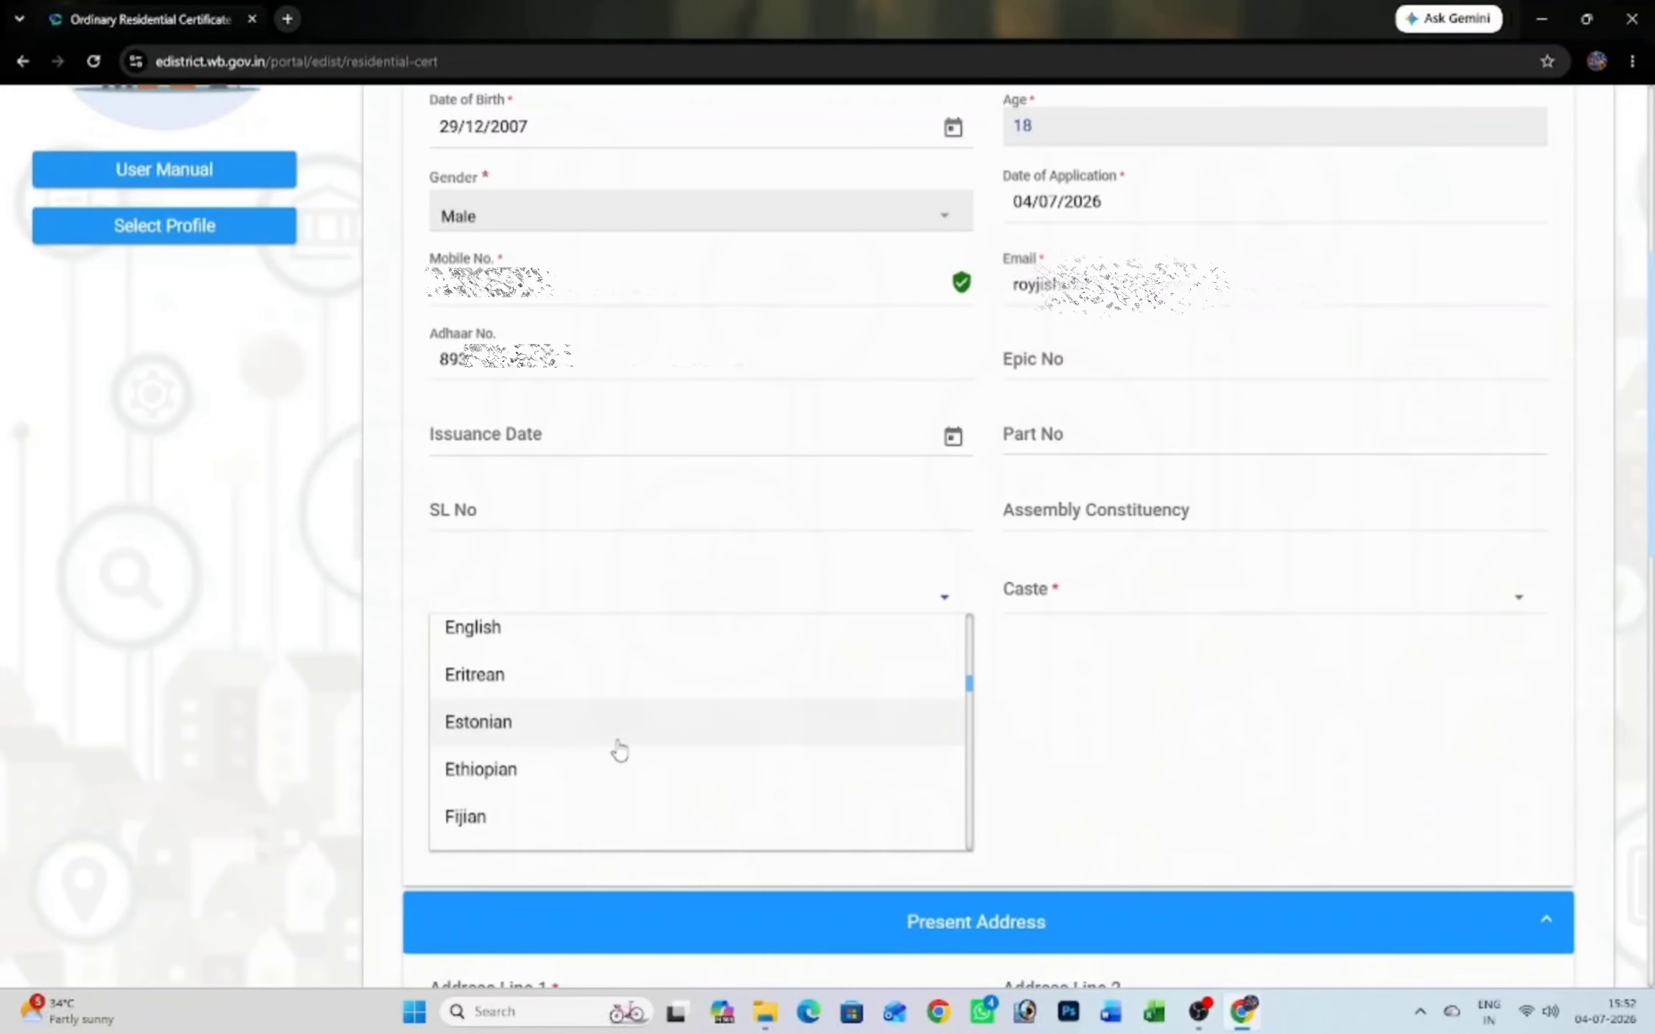
pyautogui.scroll(2, 618, 750)
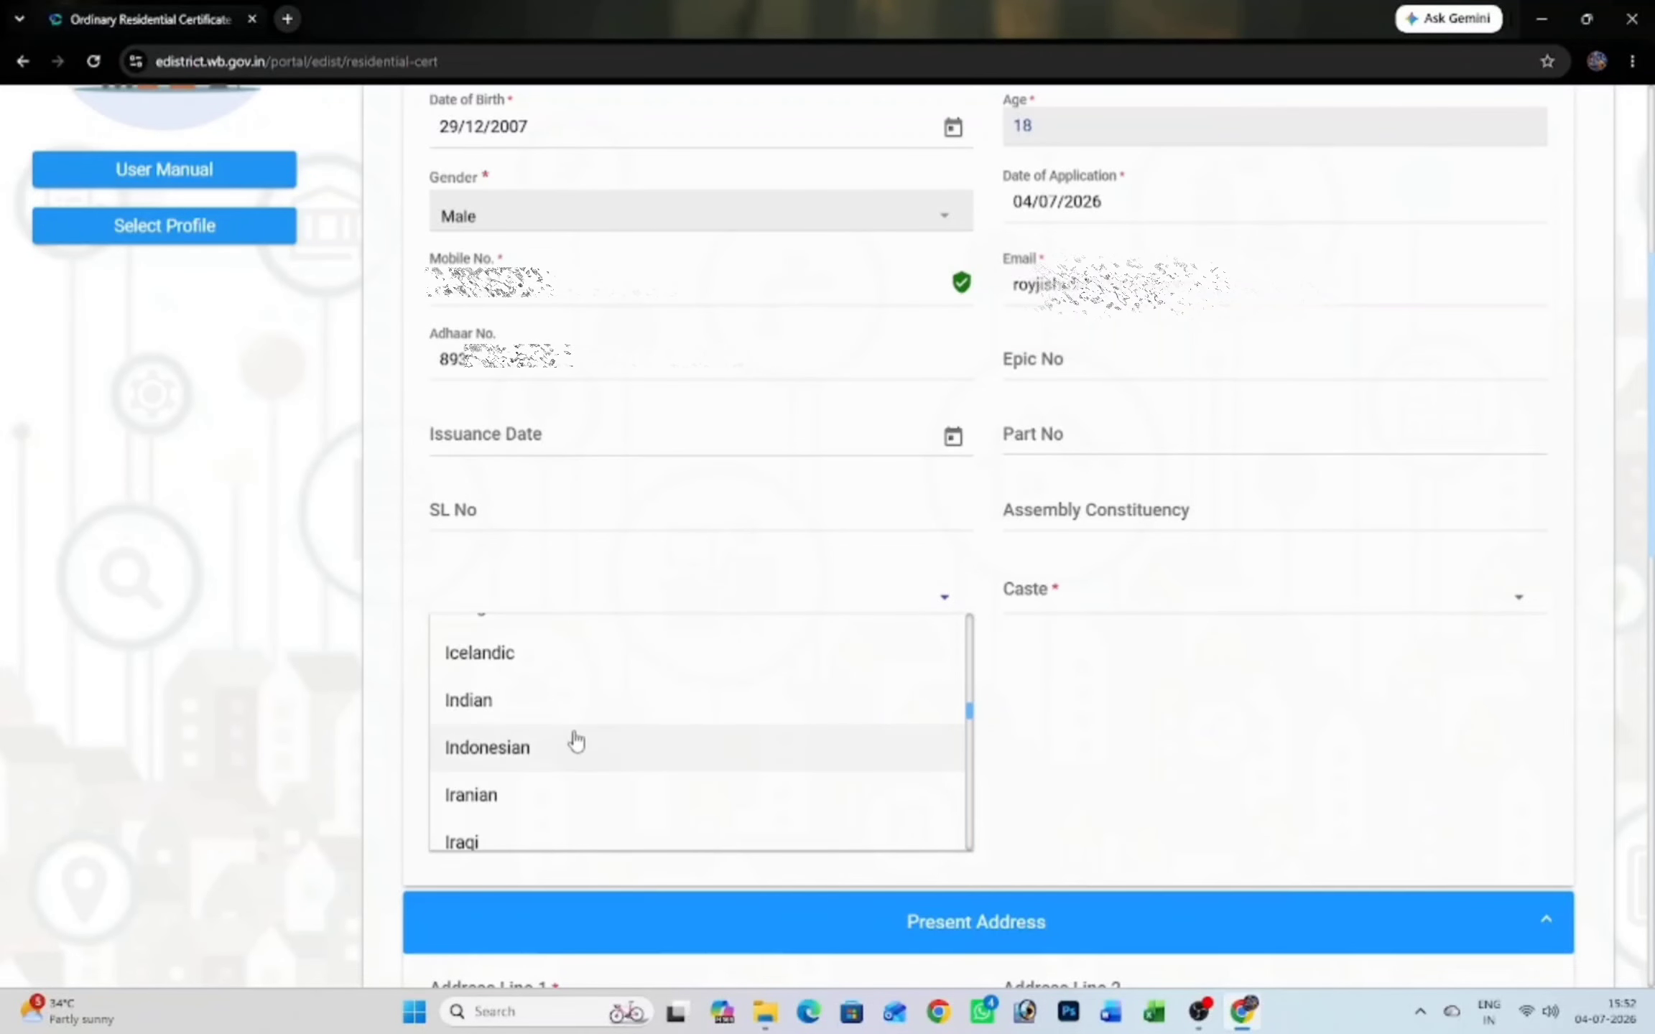
pyautogui.click(483, 708)
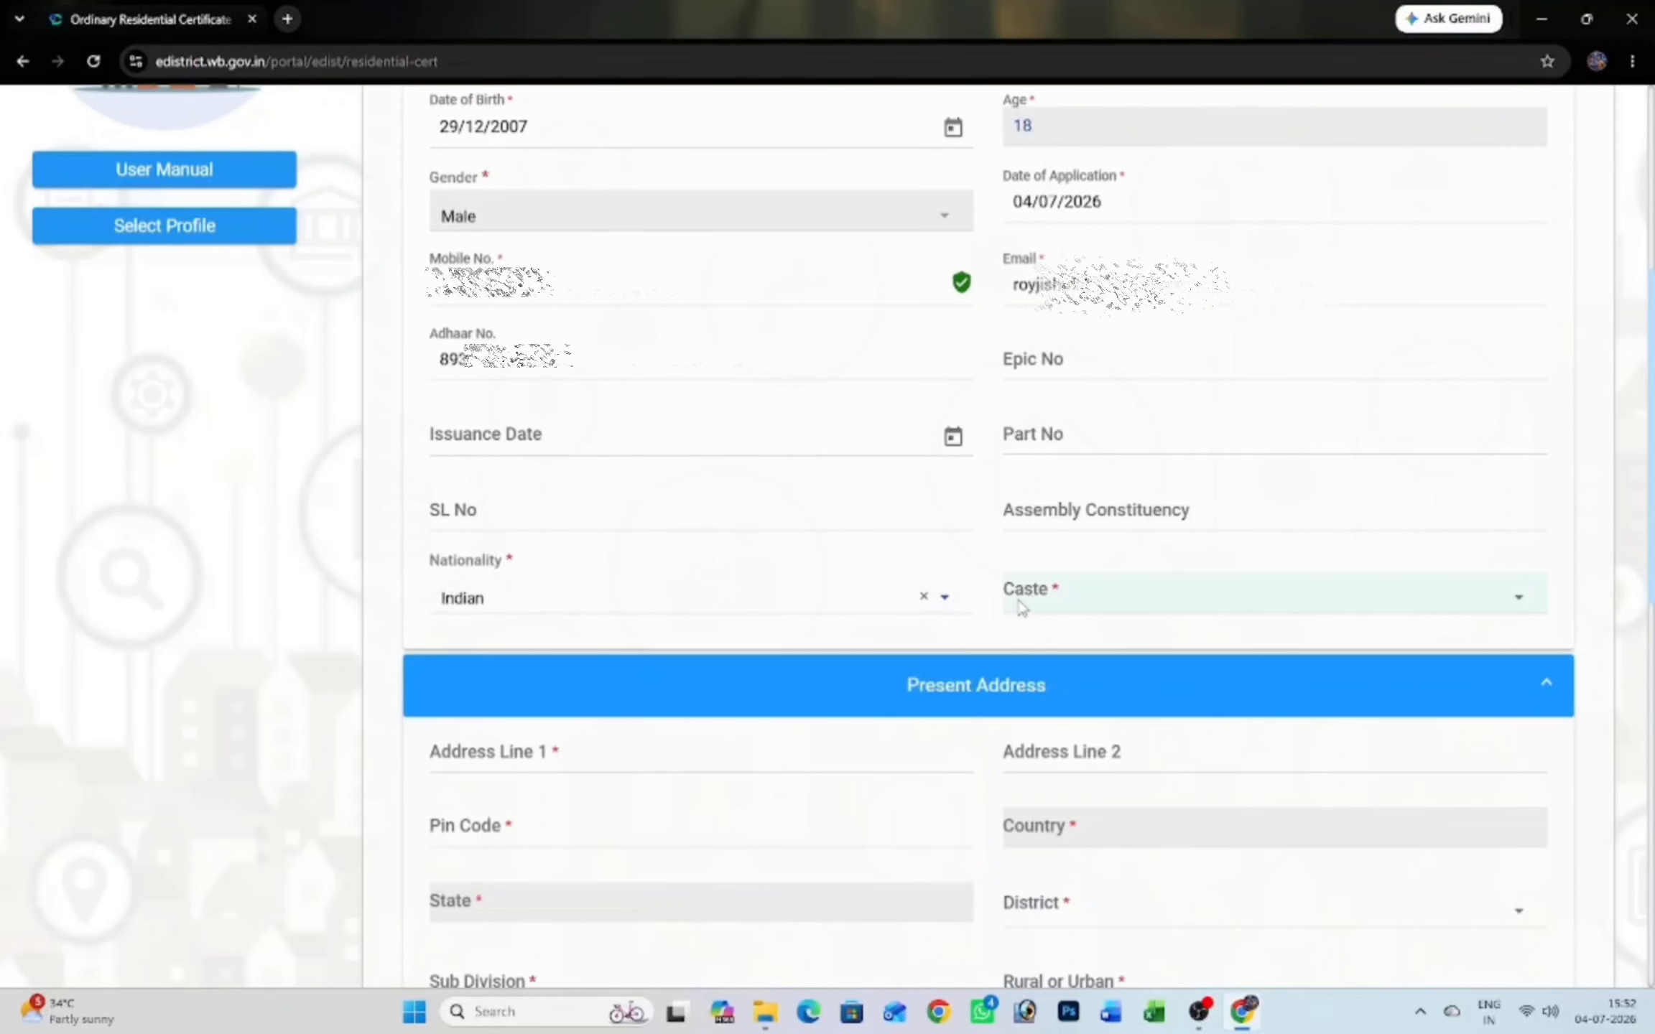
pyautogui.click(1020, 607)
pyautogui.click(1040, 639)
pyautogui.click(1054, 616)
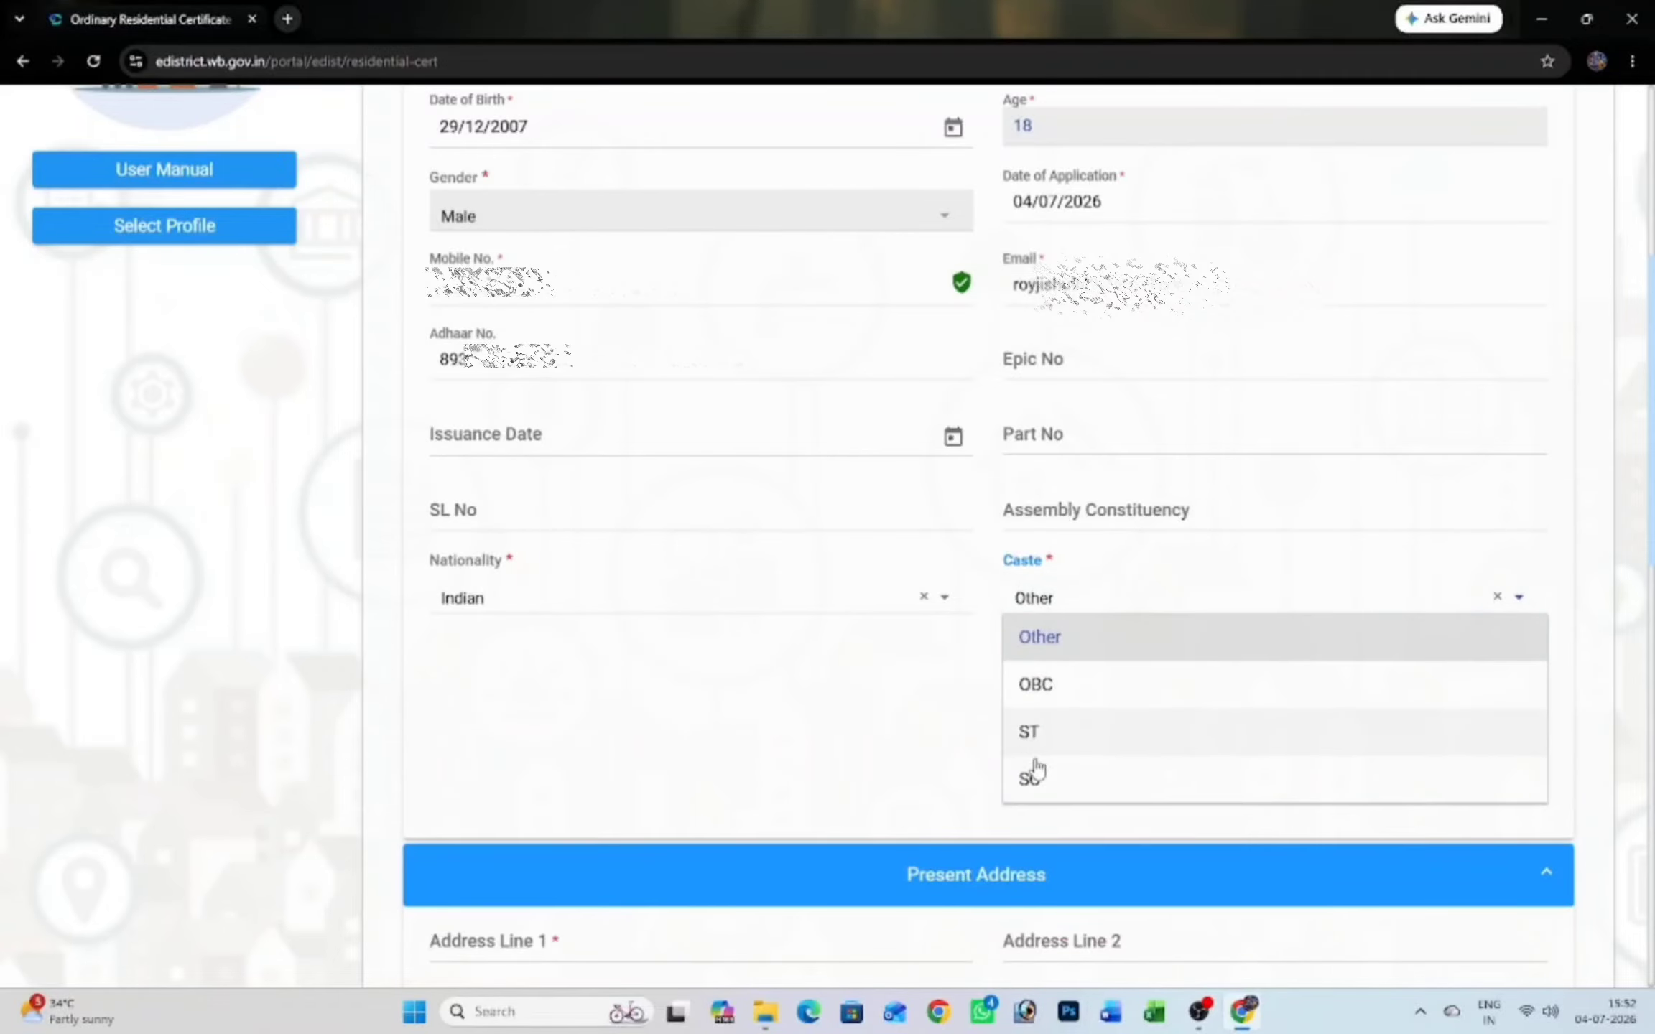
pyautogui.click(1042, 639)
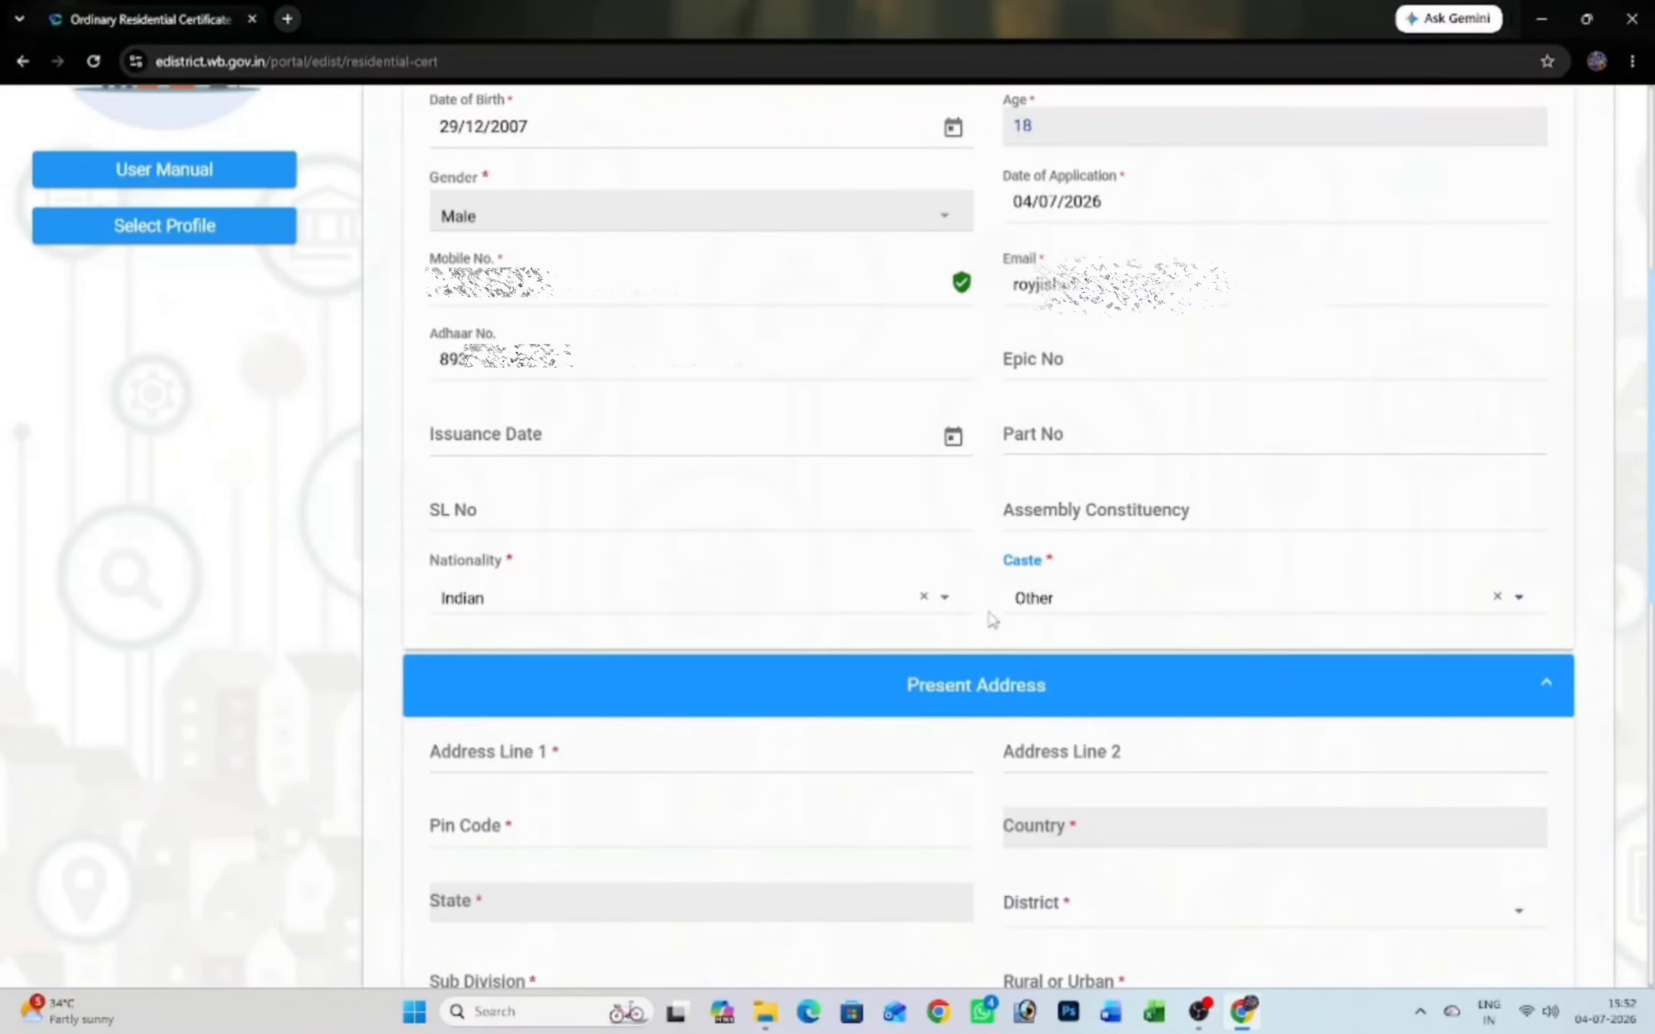
pyautogui.scroll(-1, 849, 702)
pyautogui.click(732, 651)
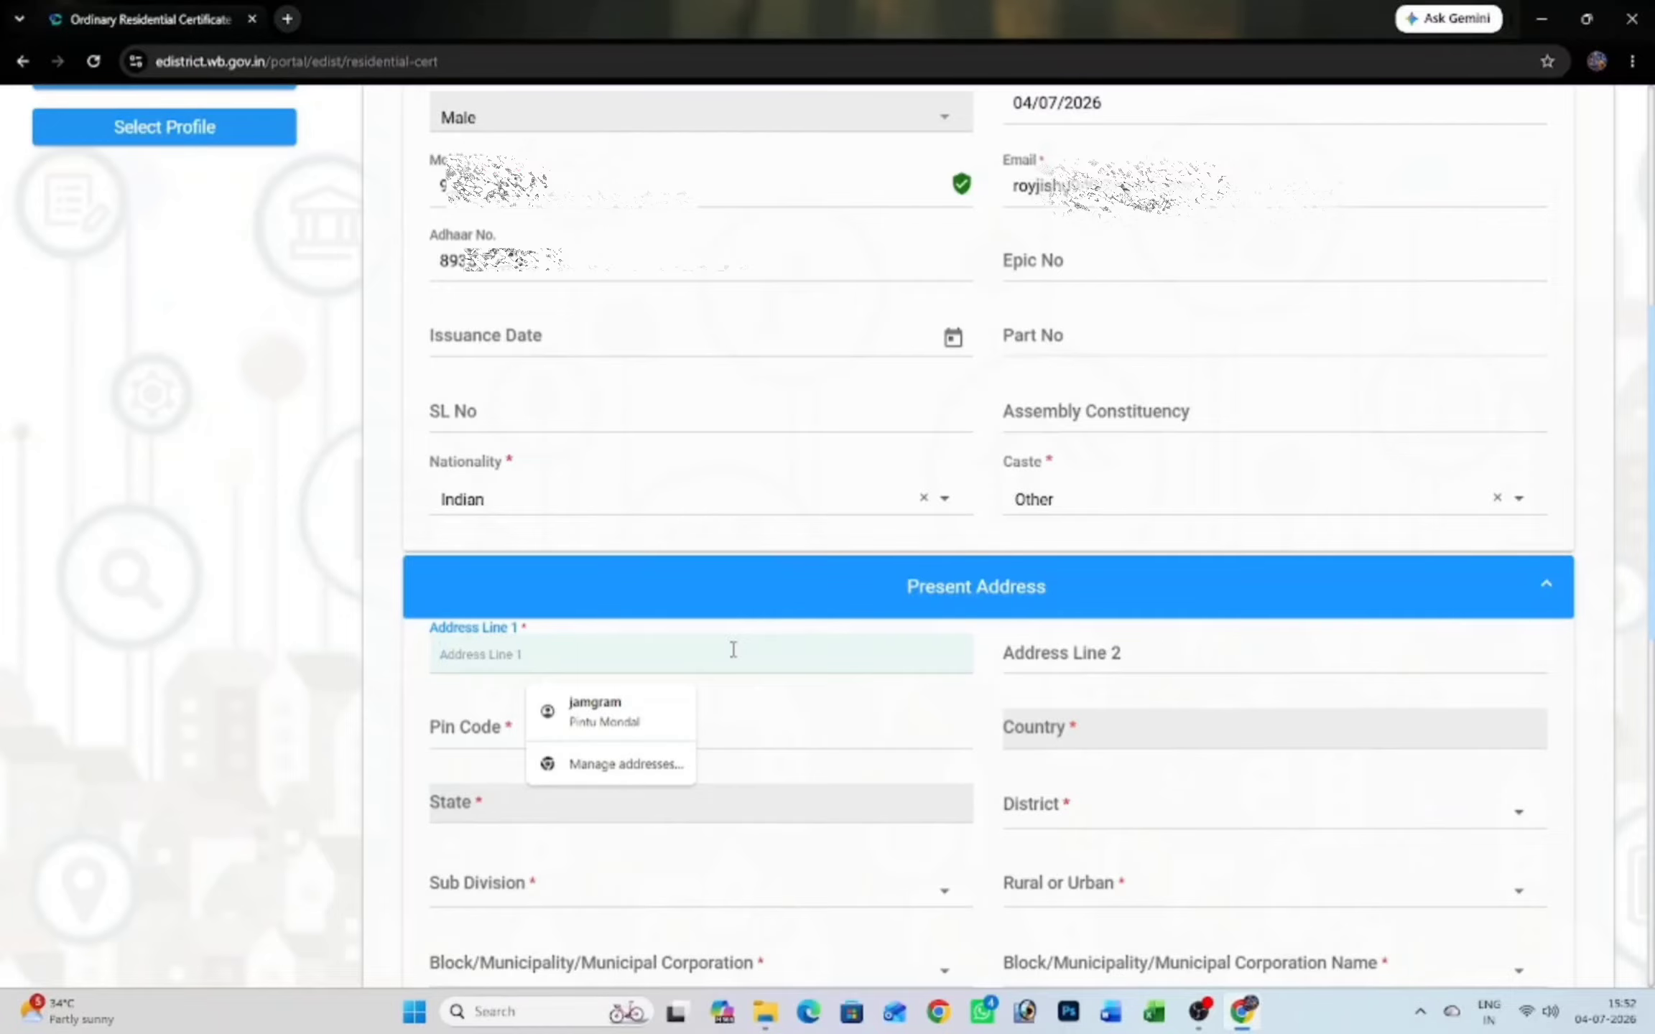
# Autofill the present address line and PIN code, then delete the autofilled middle name.
pyautogui.click(586, 704)
pyautogui.scroll(6, 628, 701)
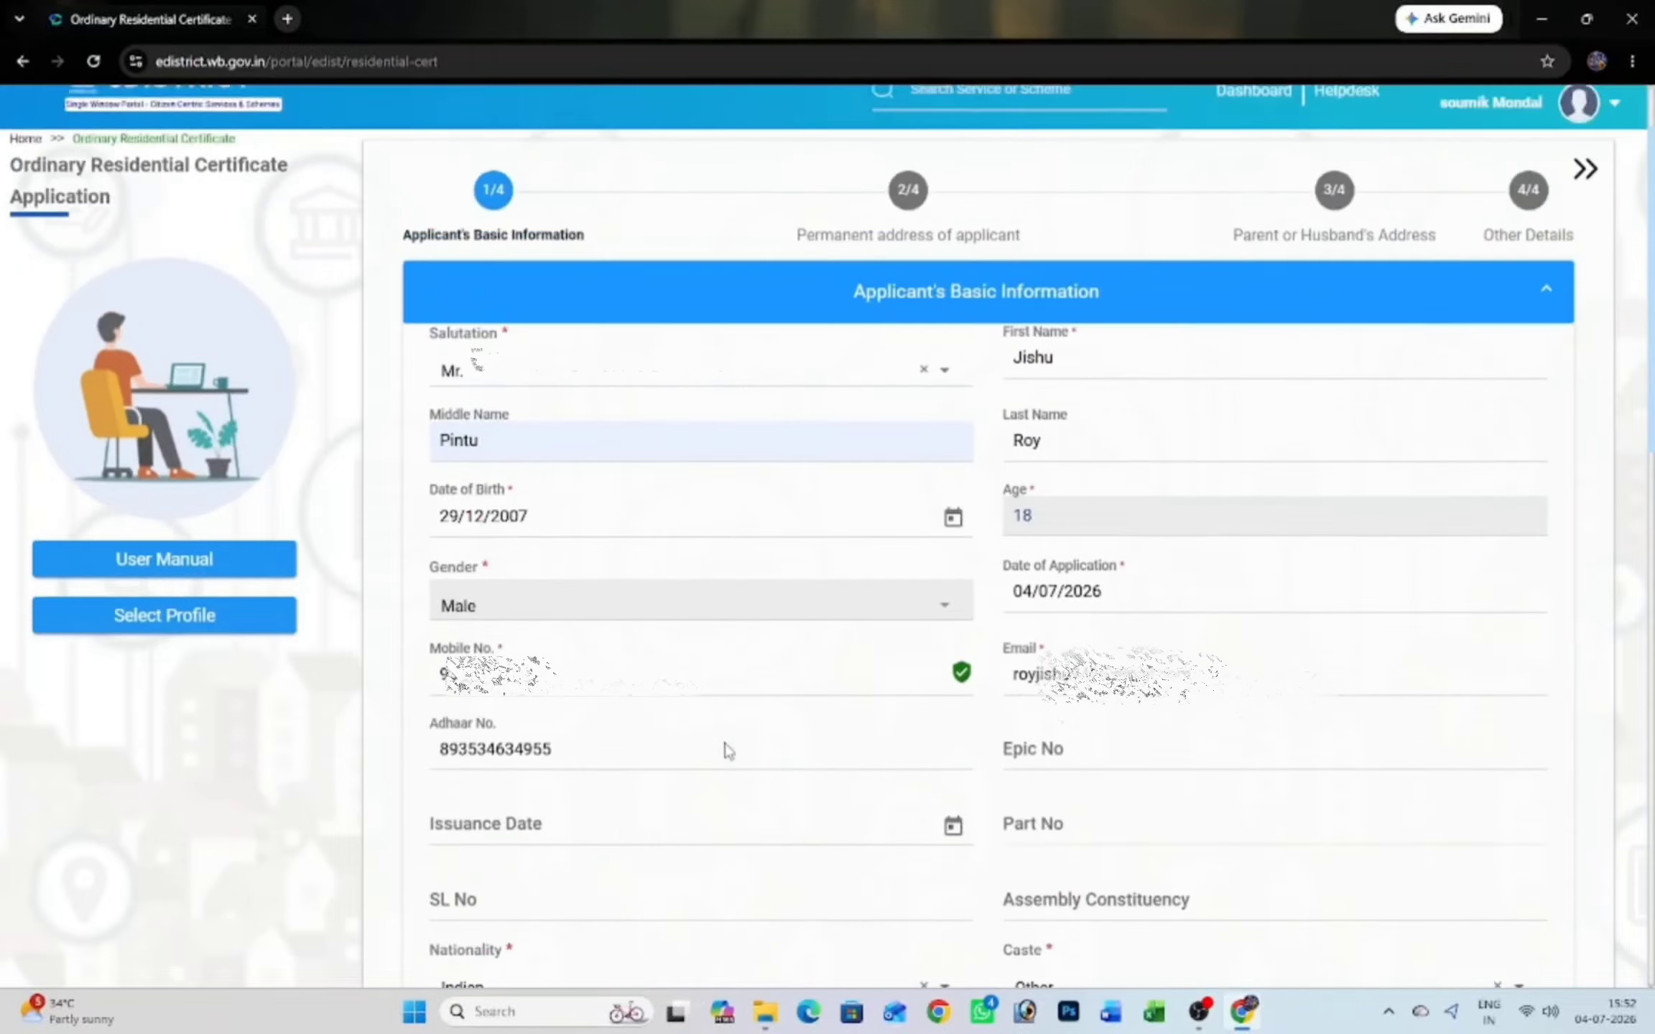
pyautogui.moveTo(528, 452); pyautogui.dragTo(300, 452)
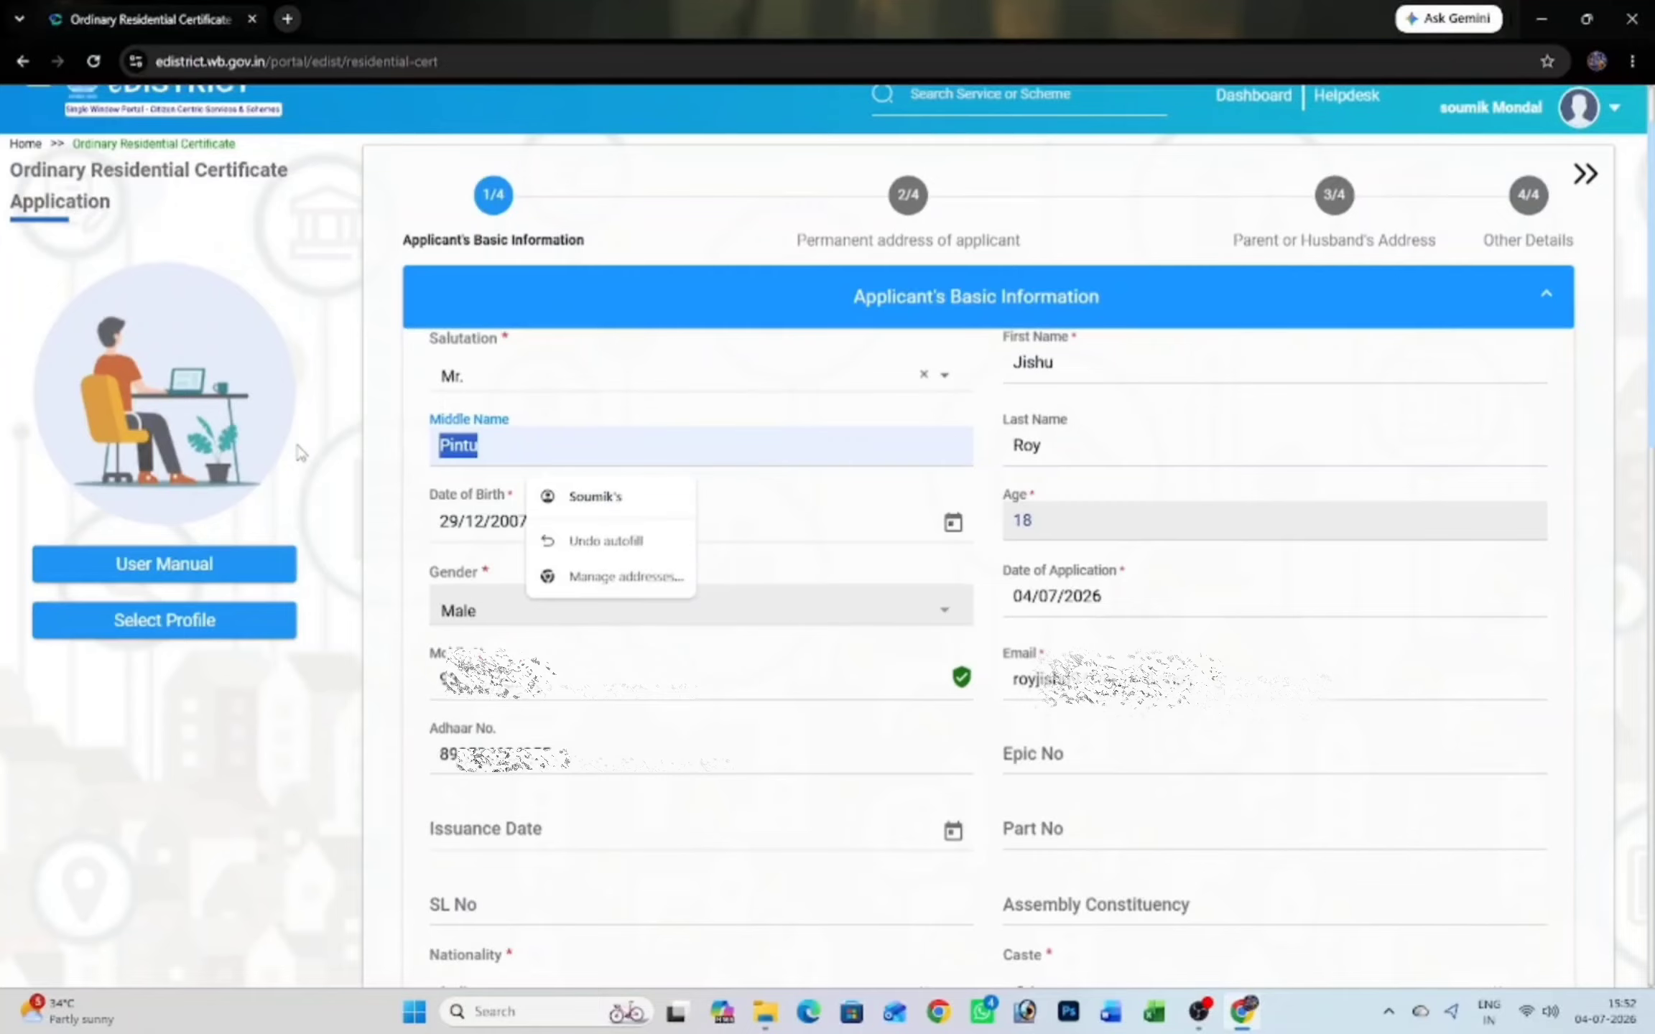
pyautogui.press('BackSpace')
pyautogui.scroll(-6, 862, 430)
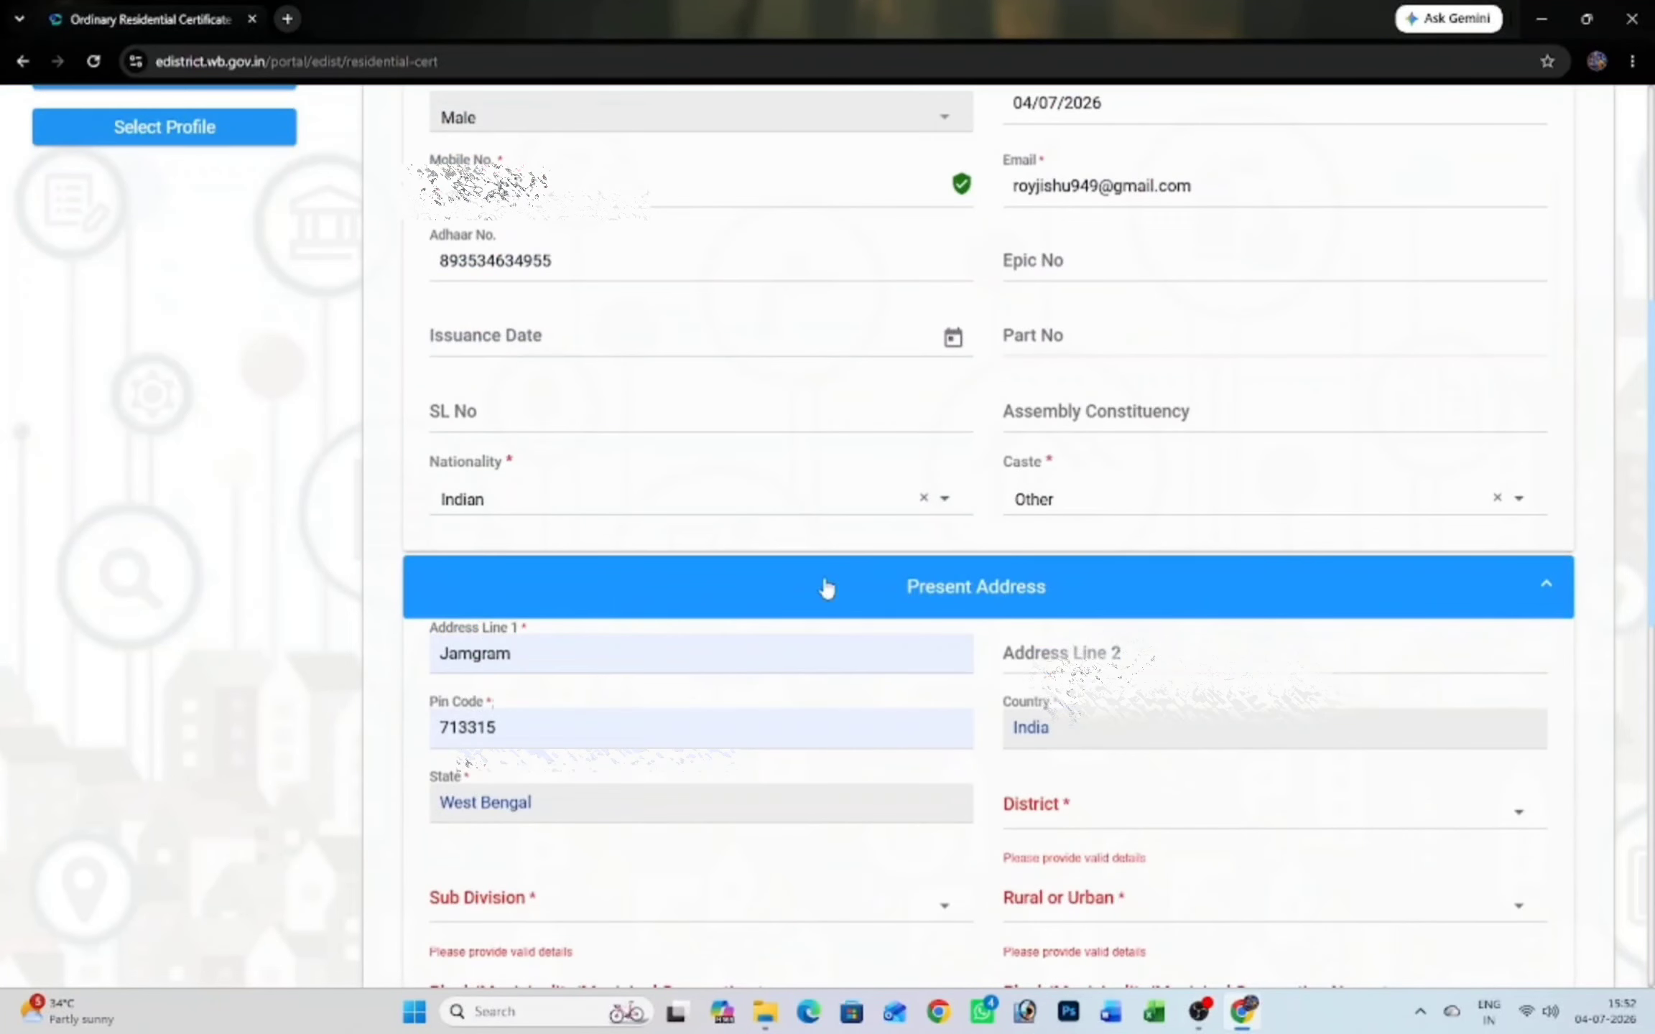
pyautogui.scroll(-4, 655, 767)
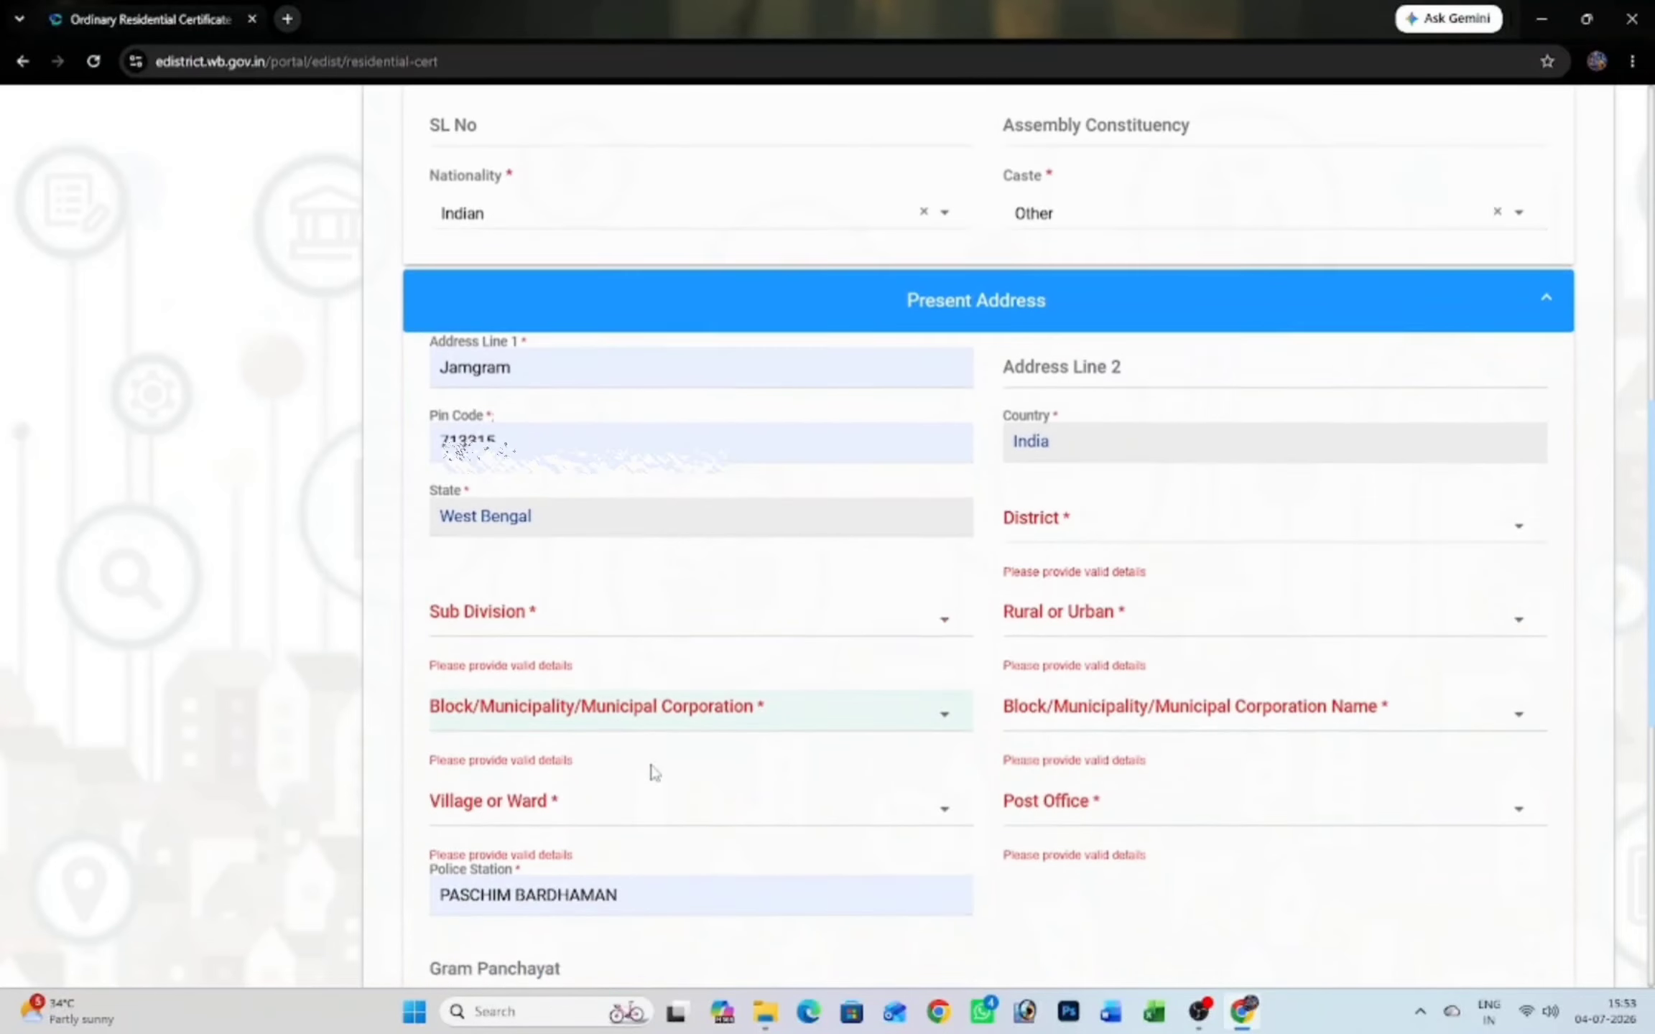
# Set district Paschim Bardhaman, sub division Asansol, area Rural and local body type Block.
pyautogui.click(1514, 518)
pyautogui.click(1096, 553)
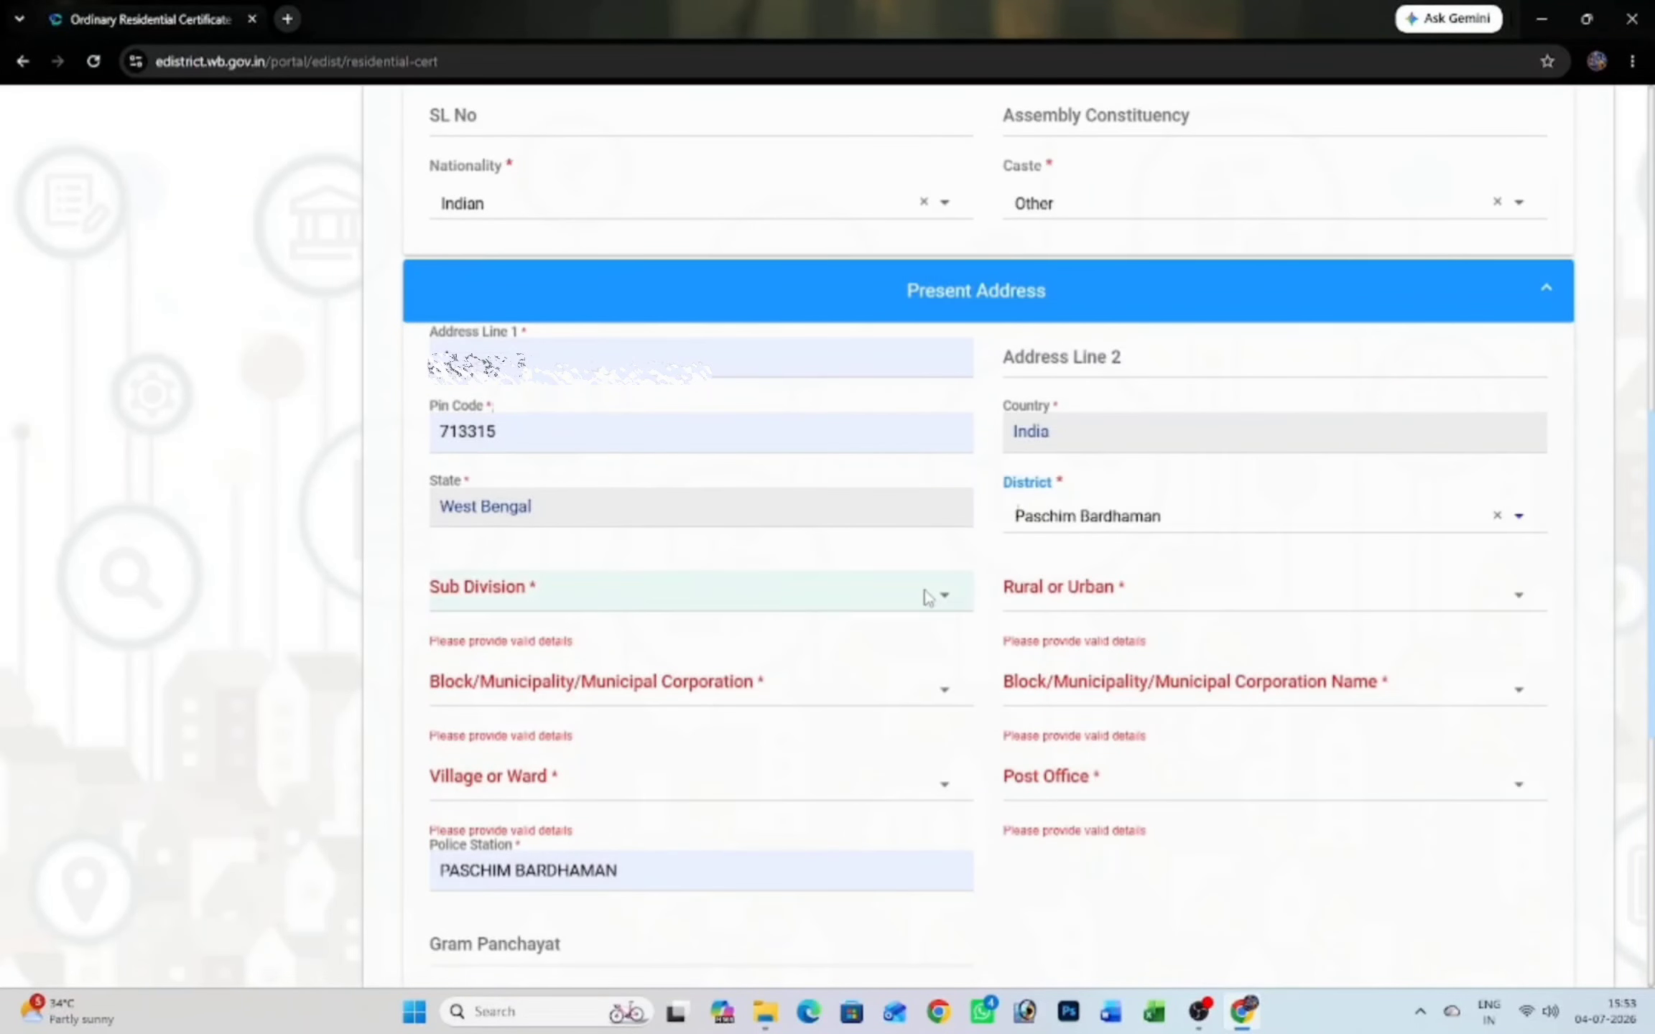
pyautogui.click(730, 606)
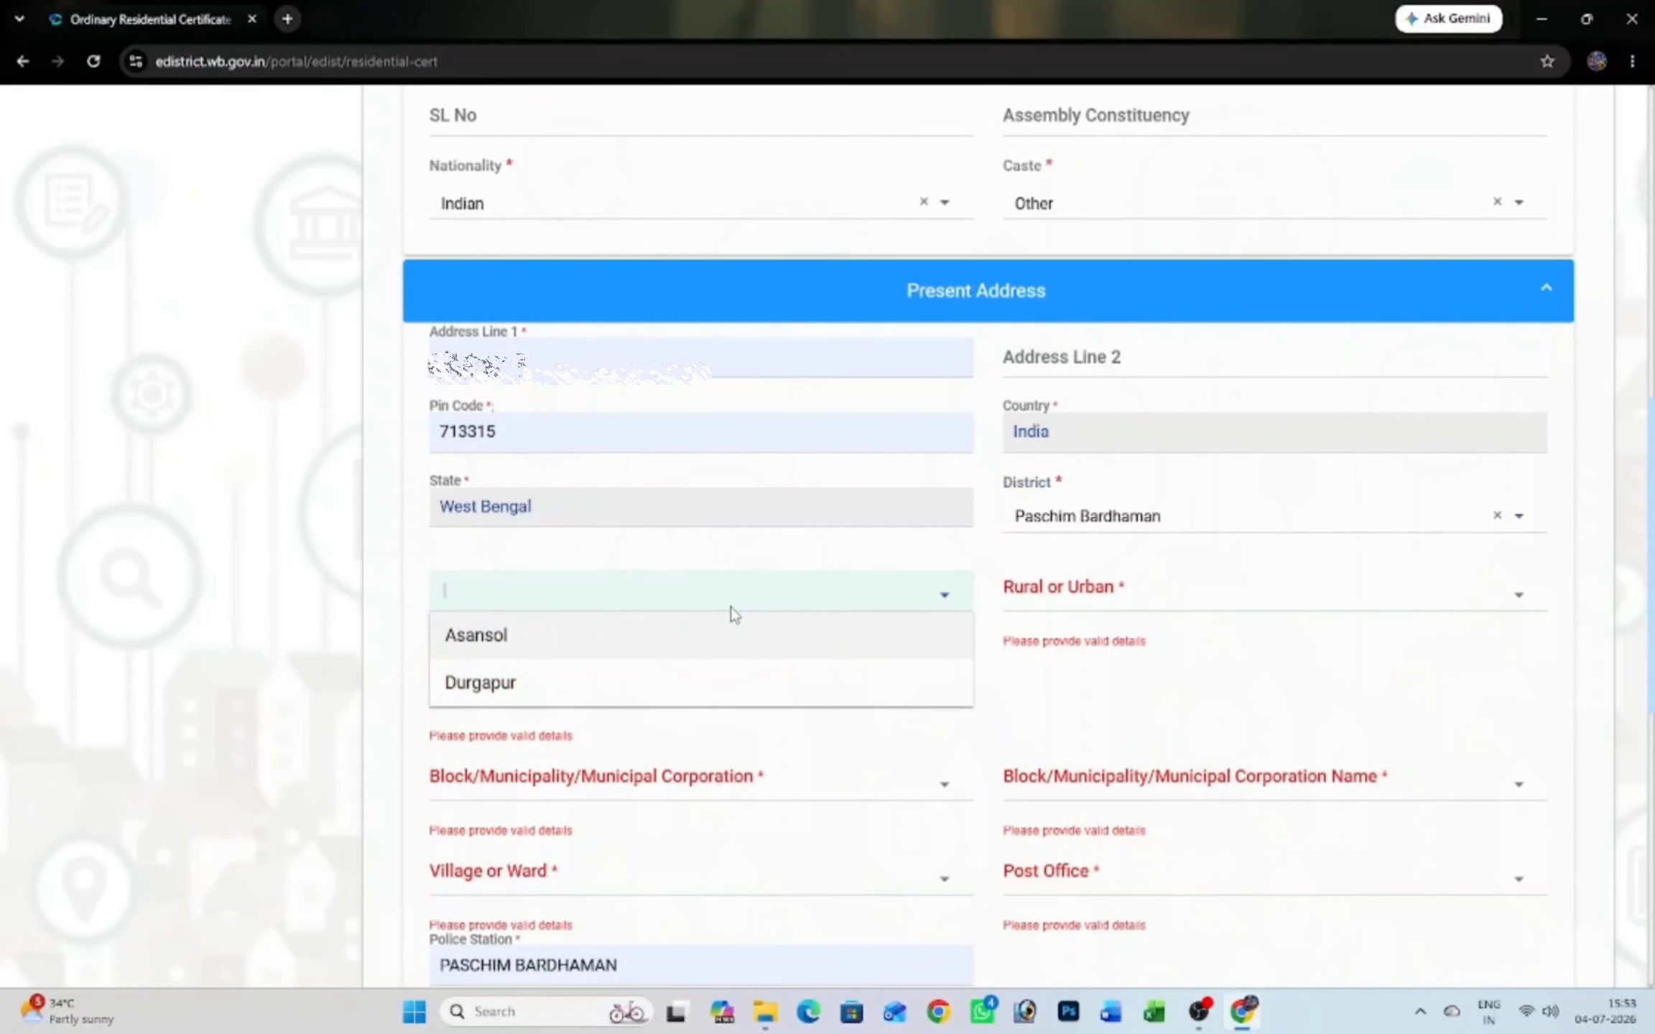
pyautogui.click(512, 632)
pyautogui.click(1144, 583)
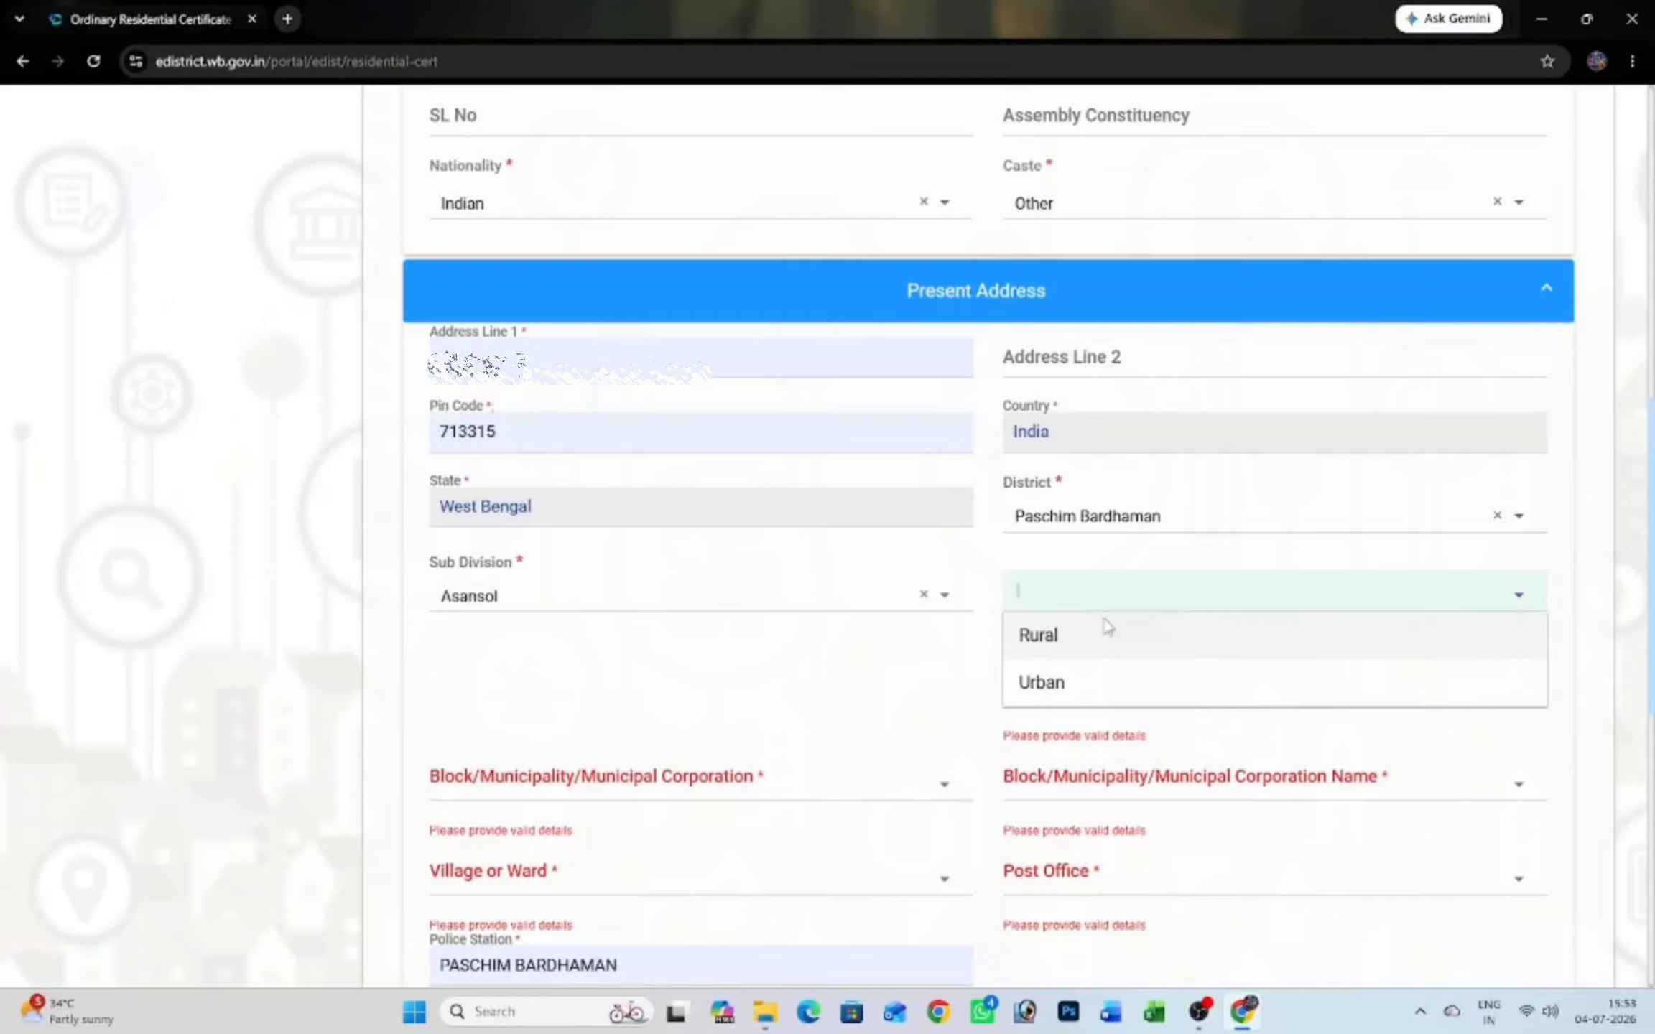
pyautogui.click(1070, 642)
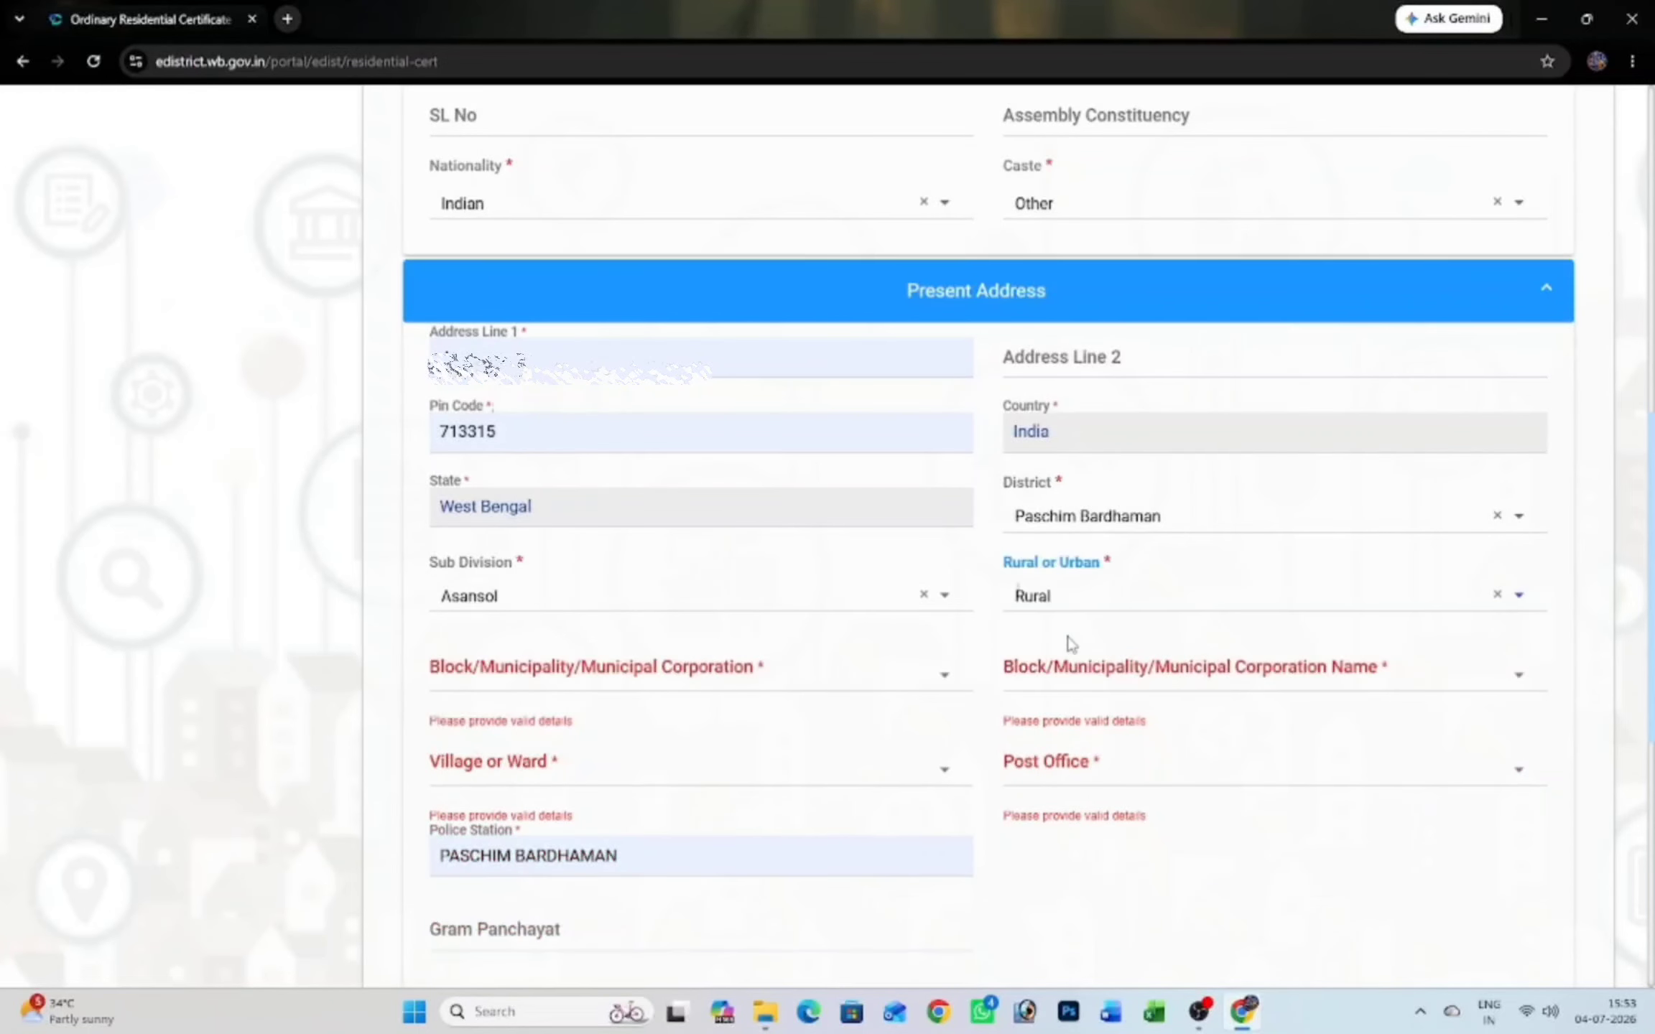
pyautogui.click(764, 671)
pyautogui.click(543, 724)
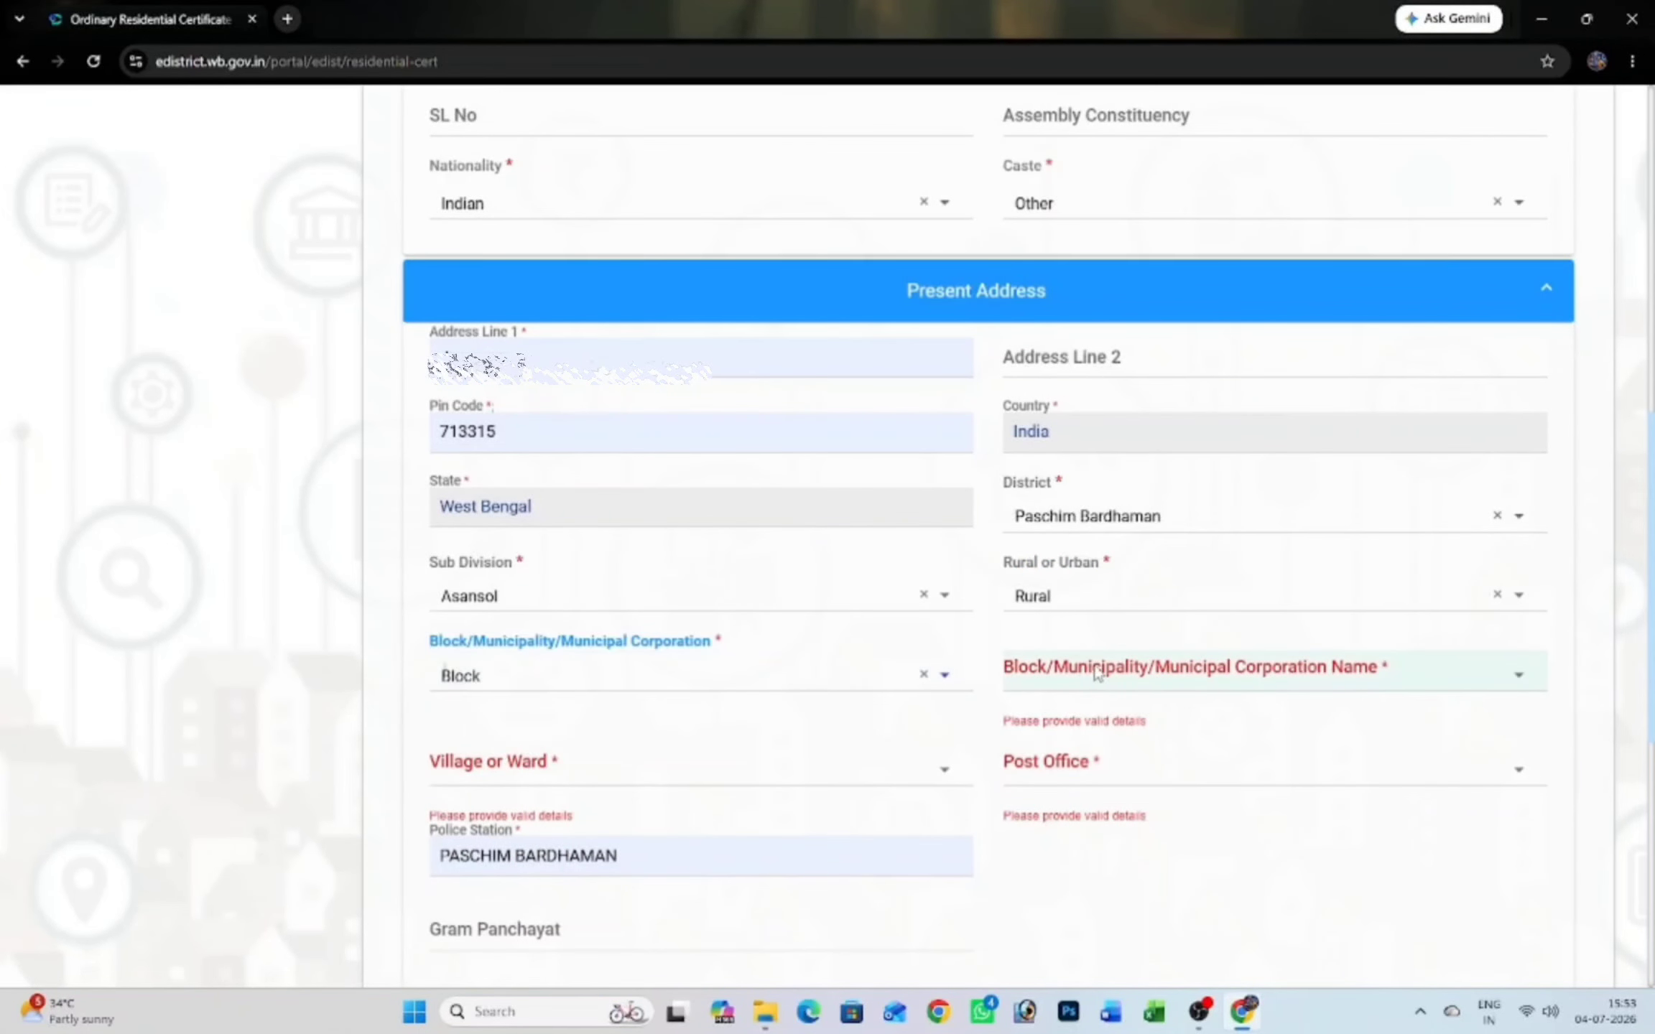
# Choose block Barabani, village Jamgram, post office Jamgram BO, and enter gram panchayat Jamgram.
pyautogui.click(1095, 673)
pyautogui.click(1093, 757)
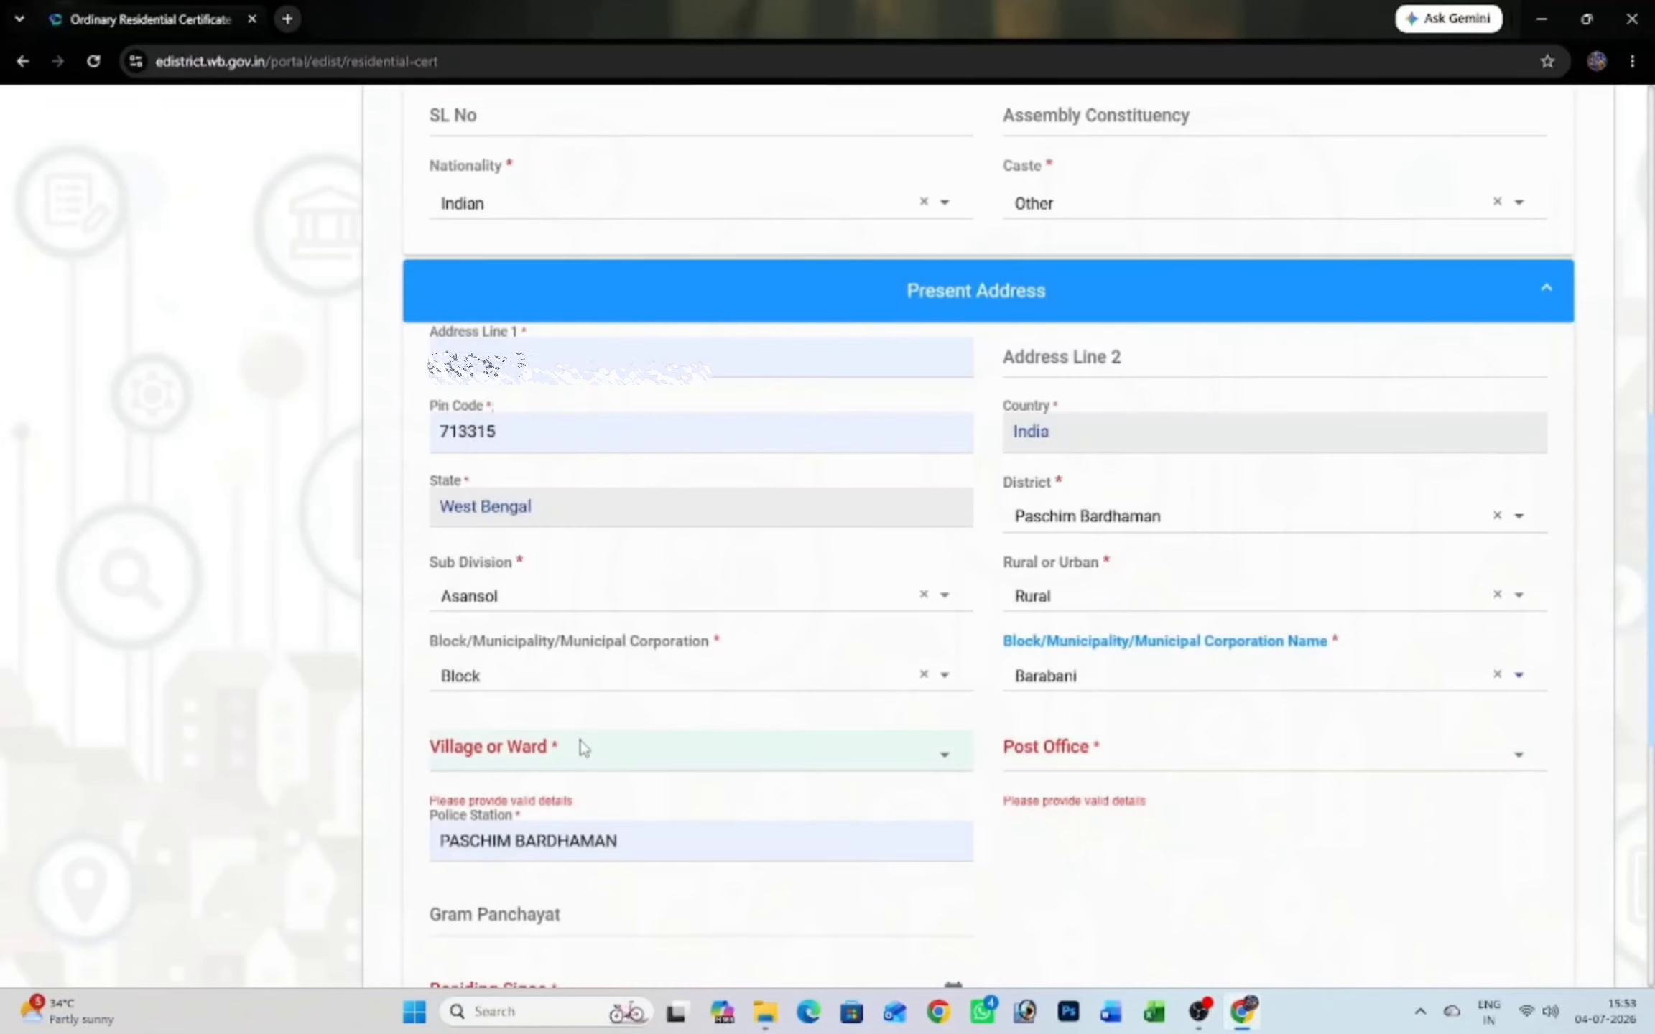
pyautogui.click(583, 747)
pyautogui.scroll(-3, 521, 834)
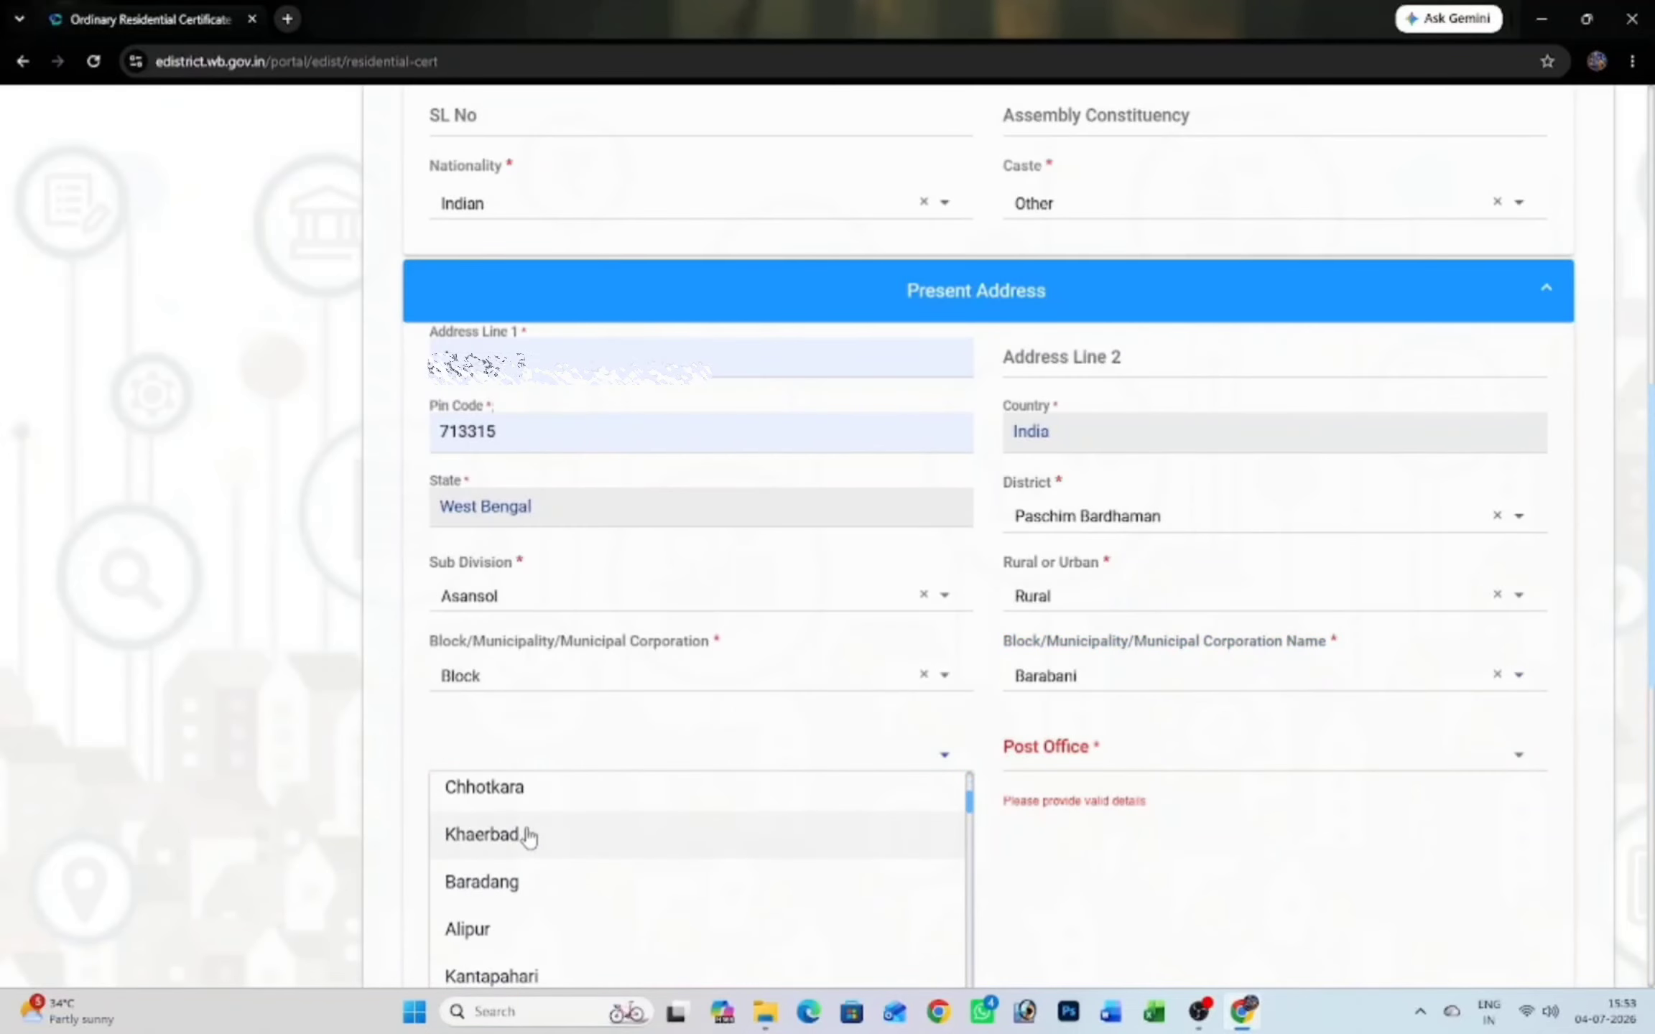
pyautogui.scroll(-7, 528, 836)
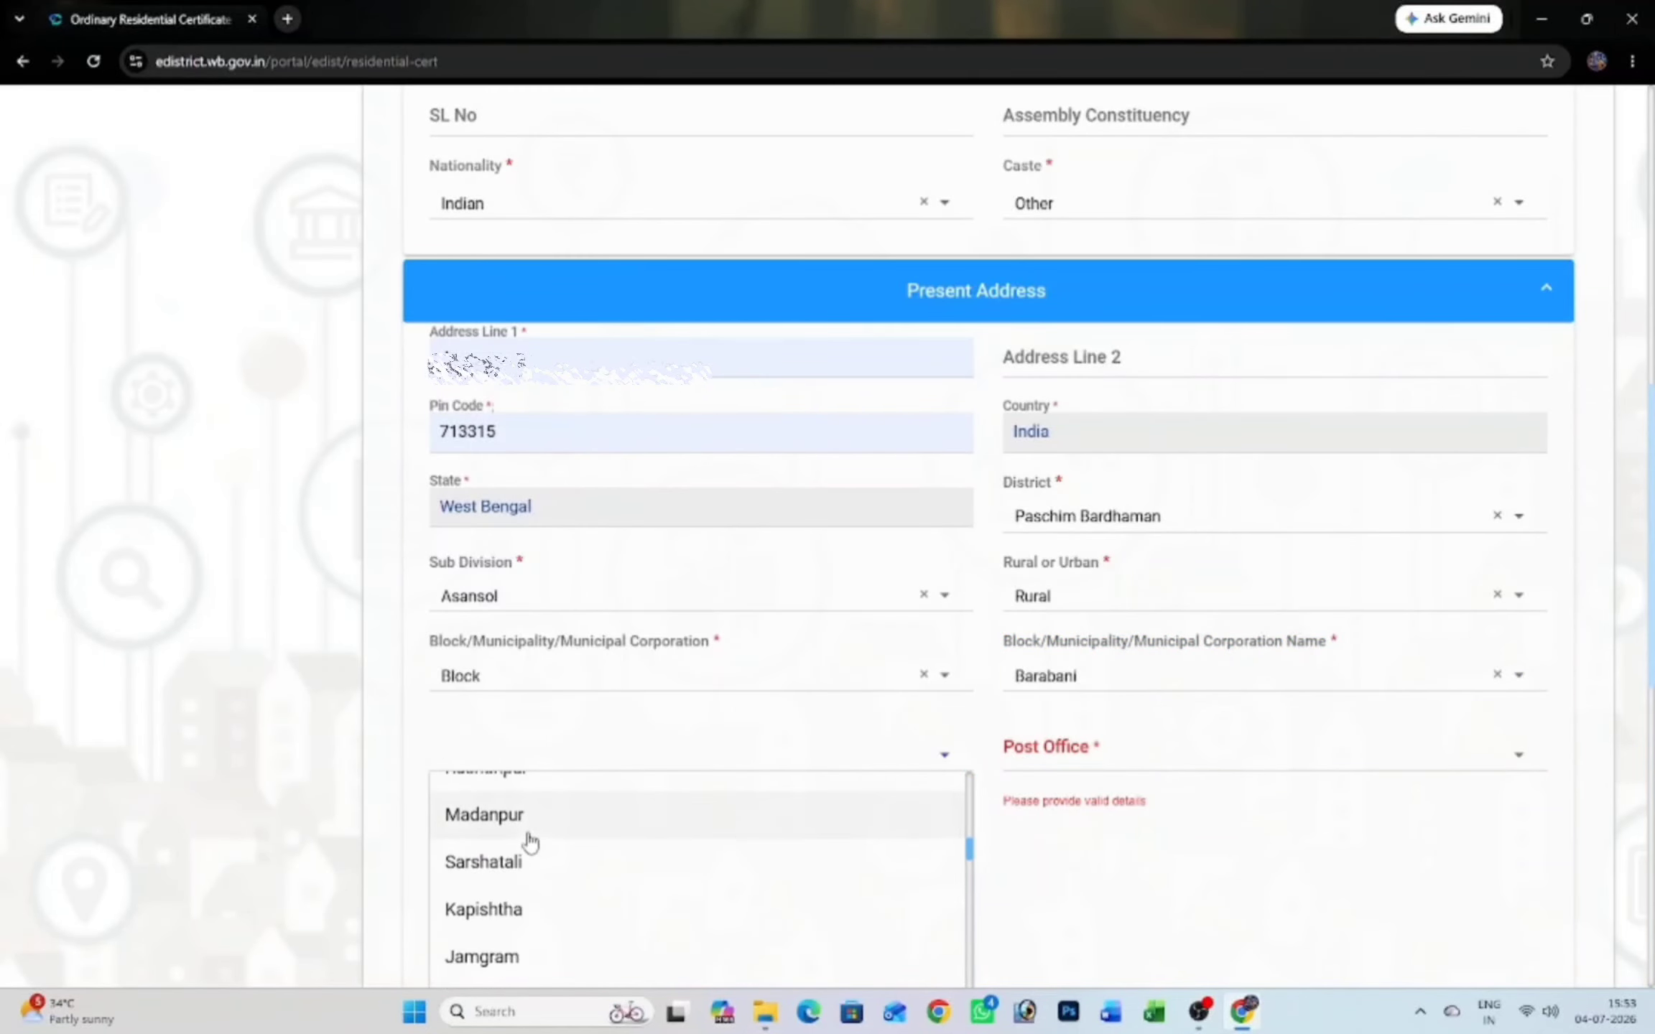
pyautogui.click(496, 955)
pyautogui.click(1099, 750)
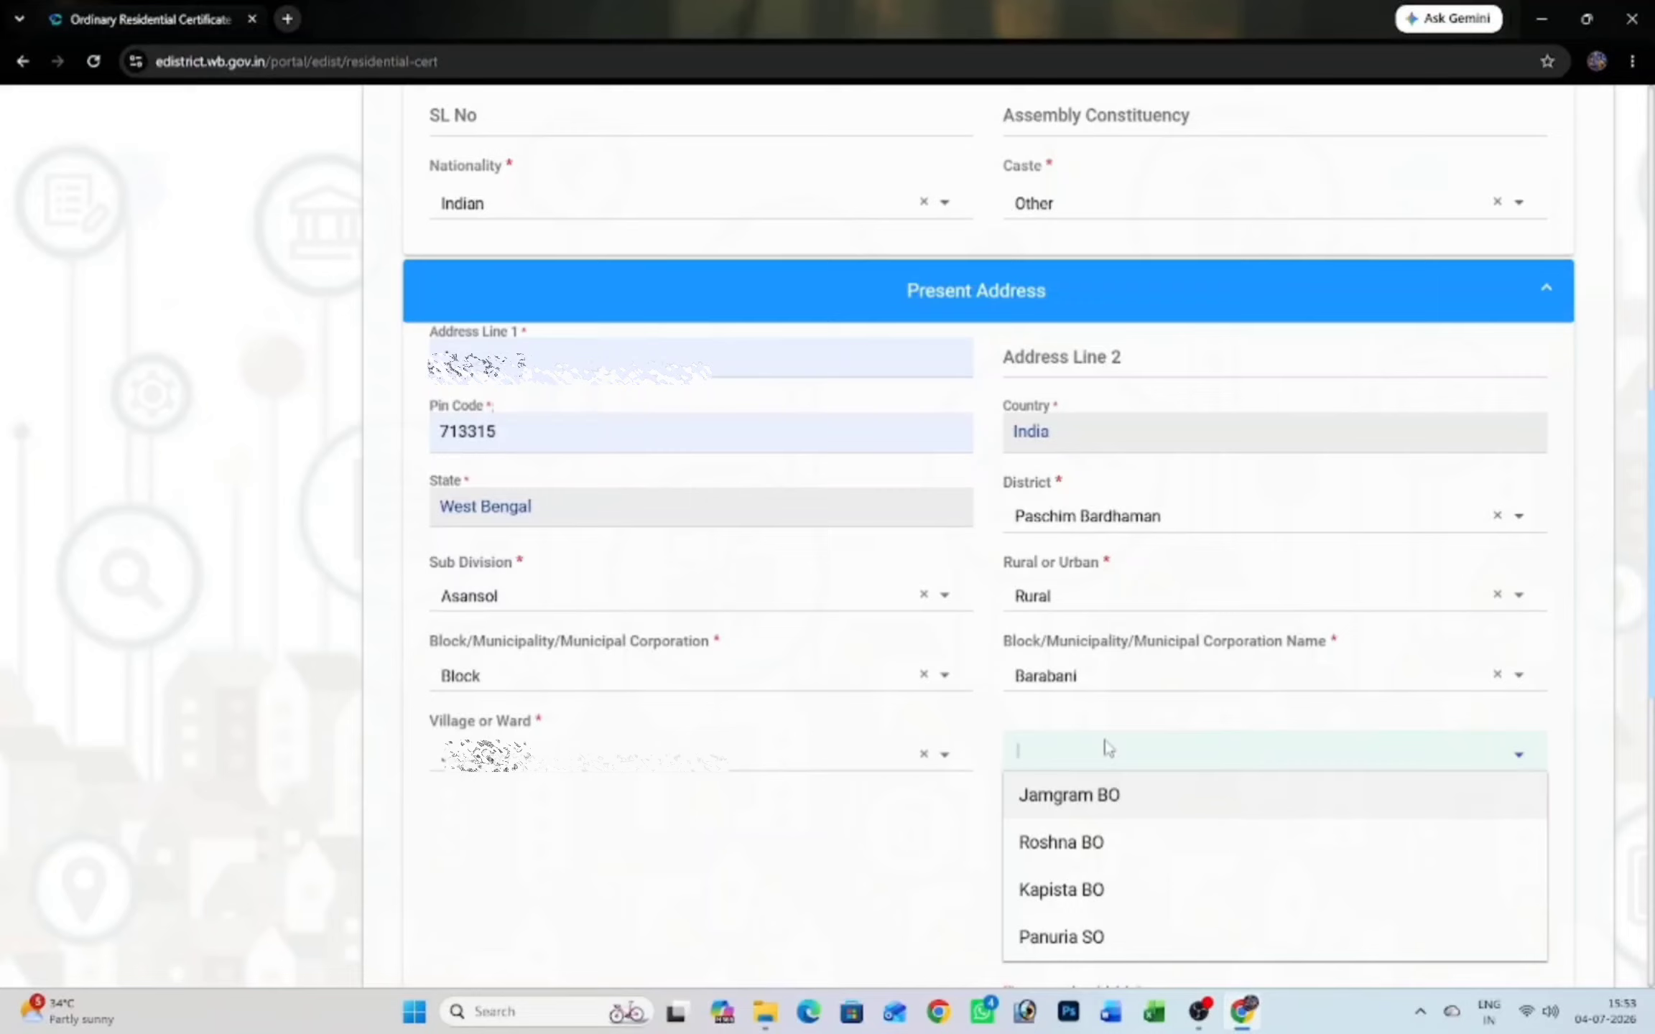
pyautogui.click(1081, 794)
pyautogui.click(533, 891)
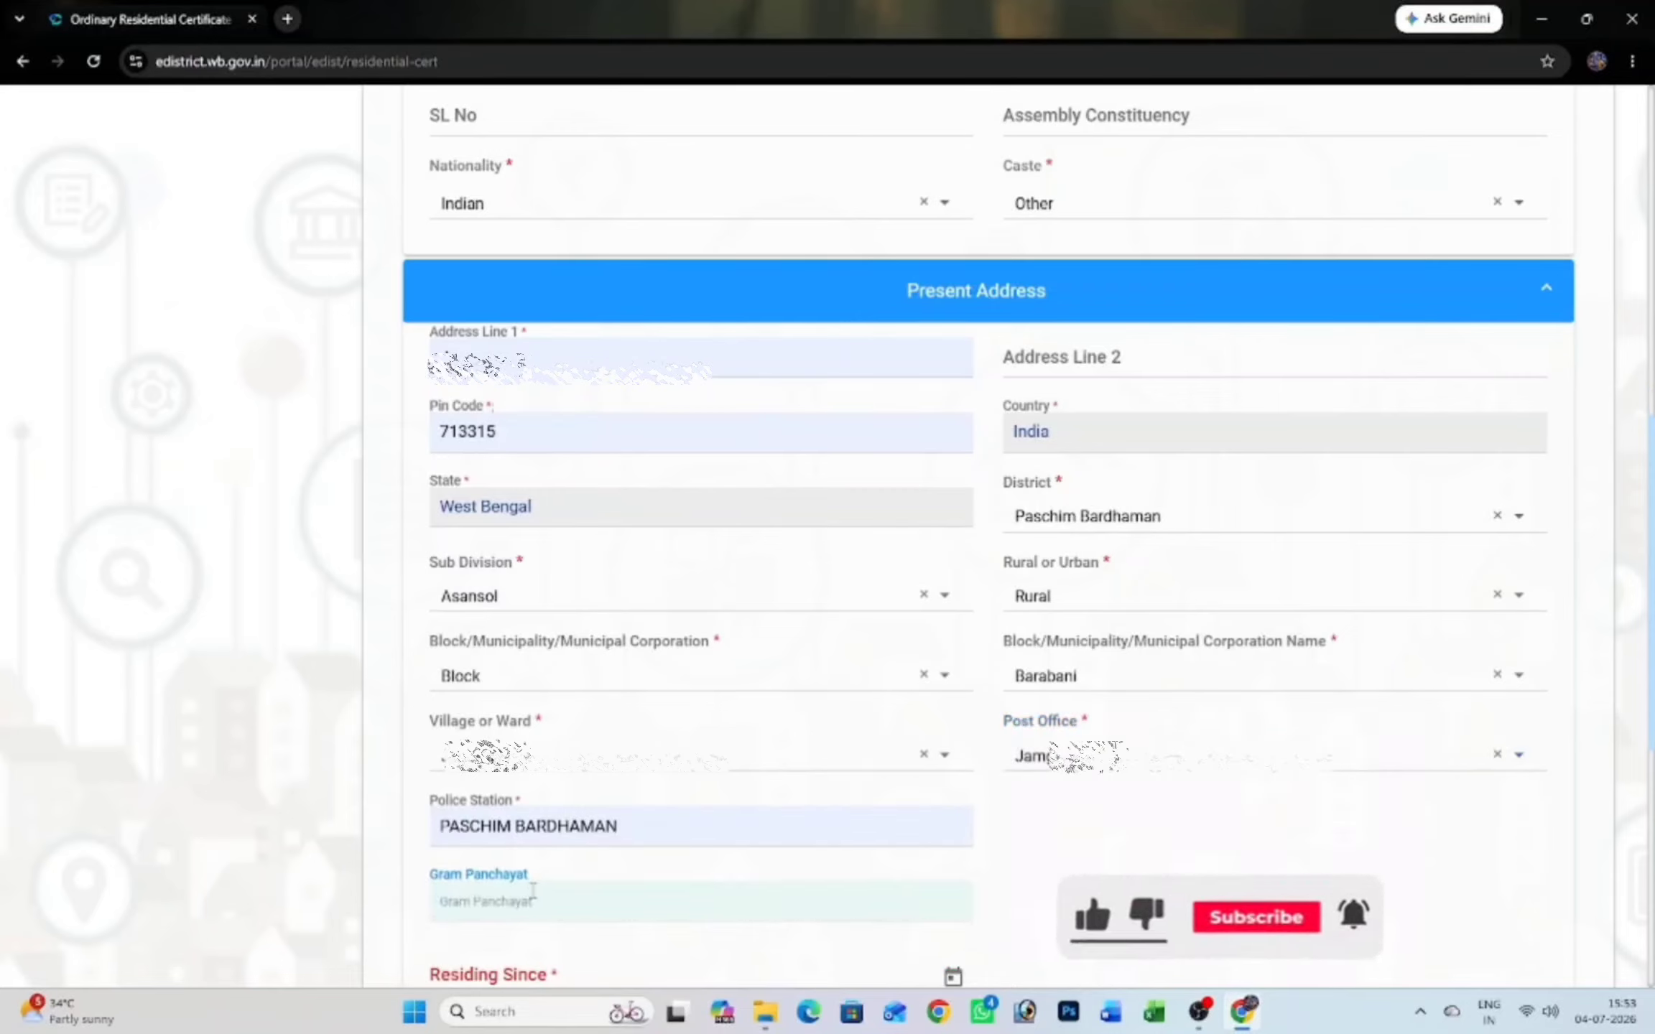
pyautogui.write('jam')
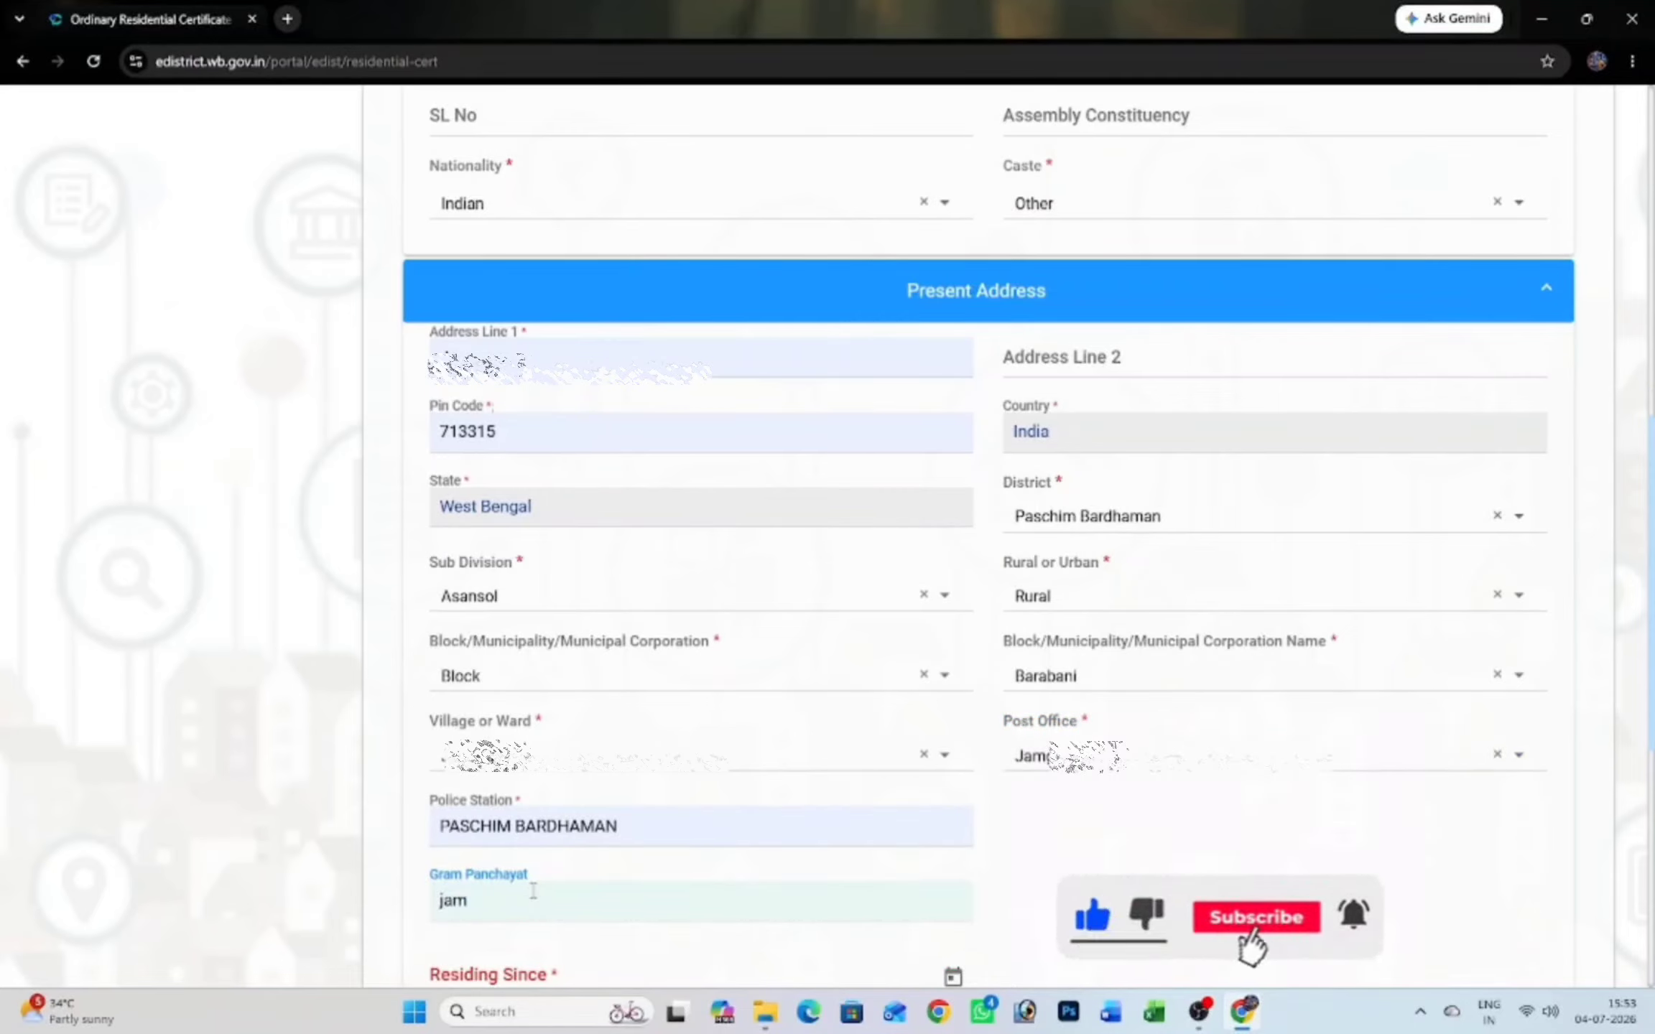
pyautogui.write('gram')
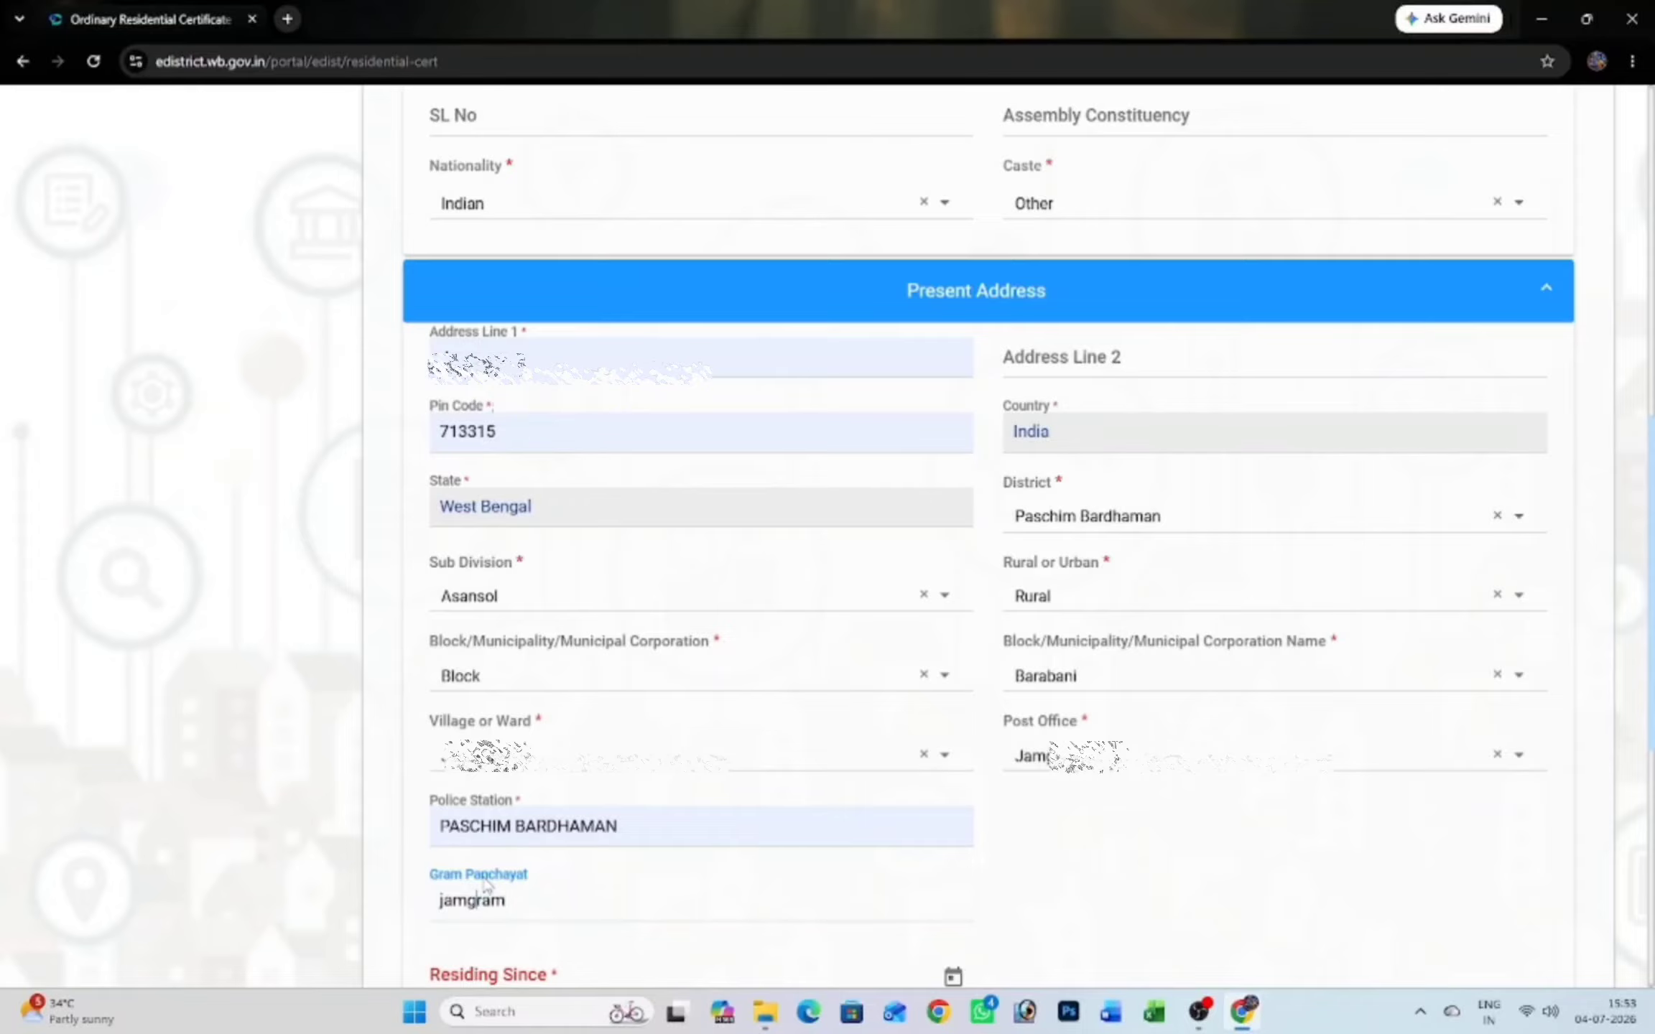
pyautogui.press('Delete')
# Pick 4 July 2026 as the Residing Since date and save the form as a draft.
pyautogui.write('J')
pyautogui.scroll(-4, 788, 934)
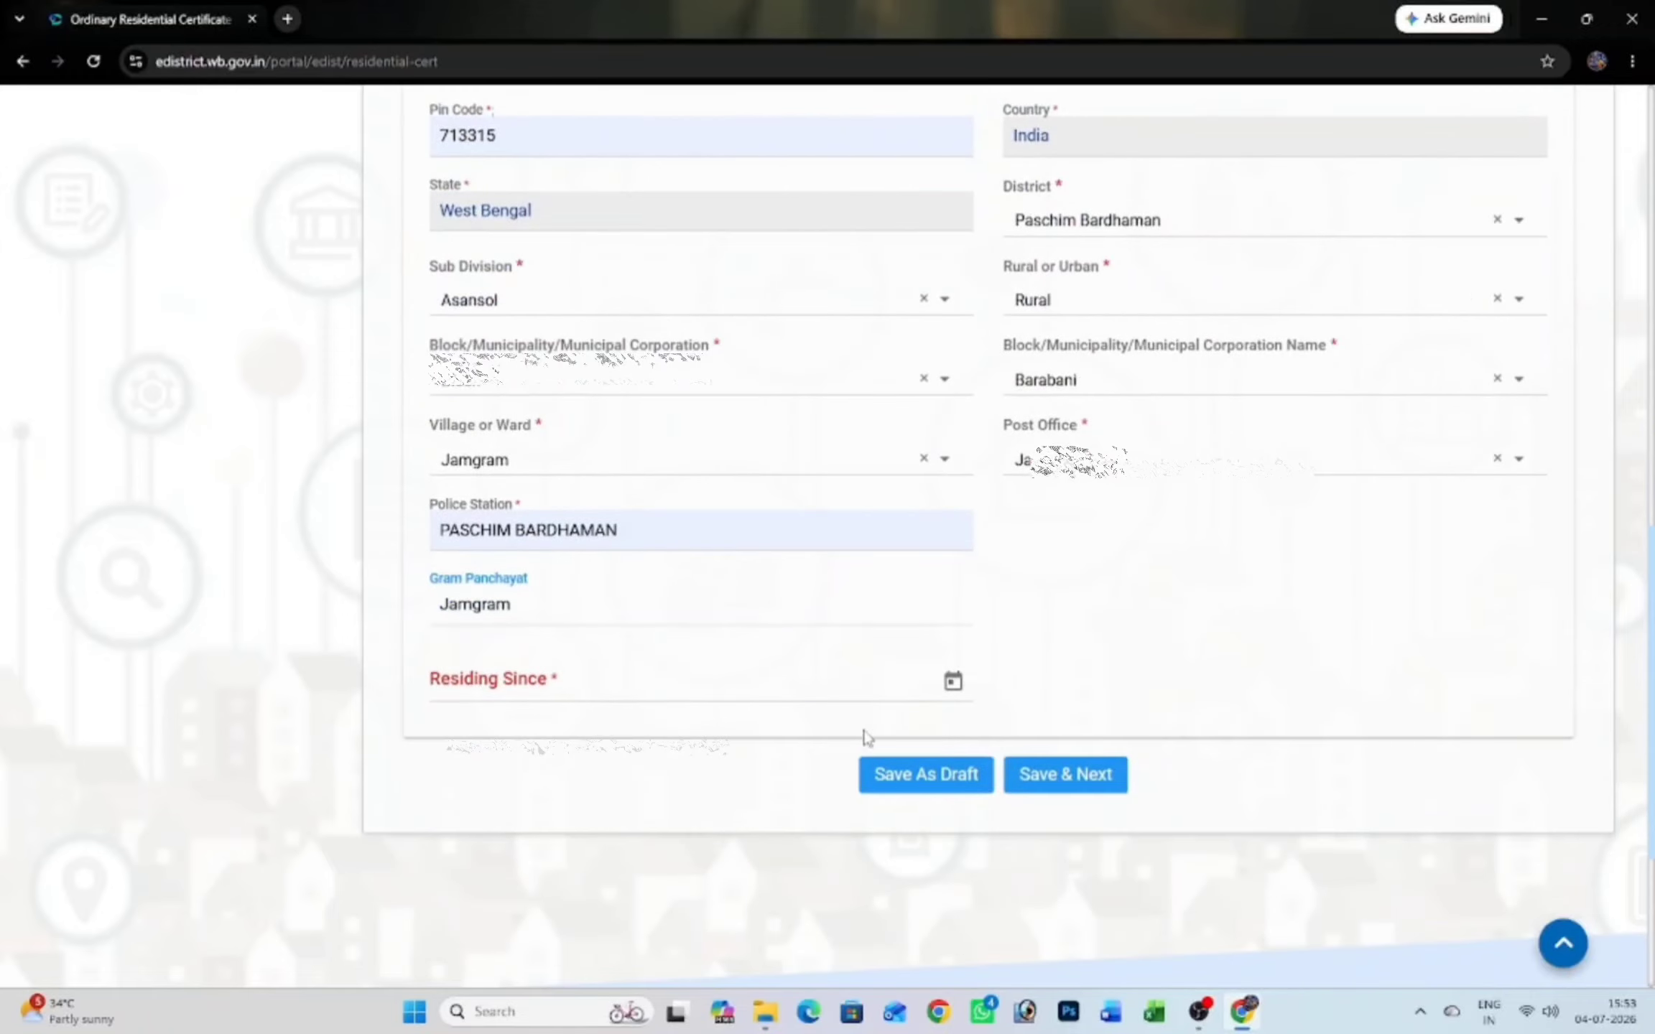
pyautogui.click(952, 681)
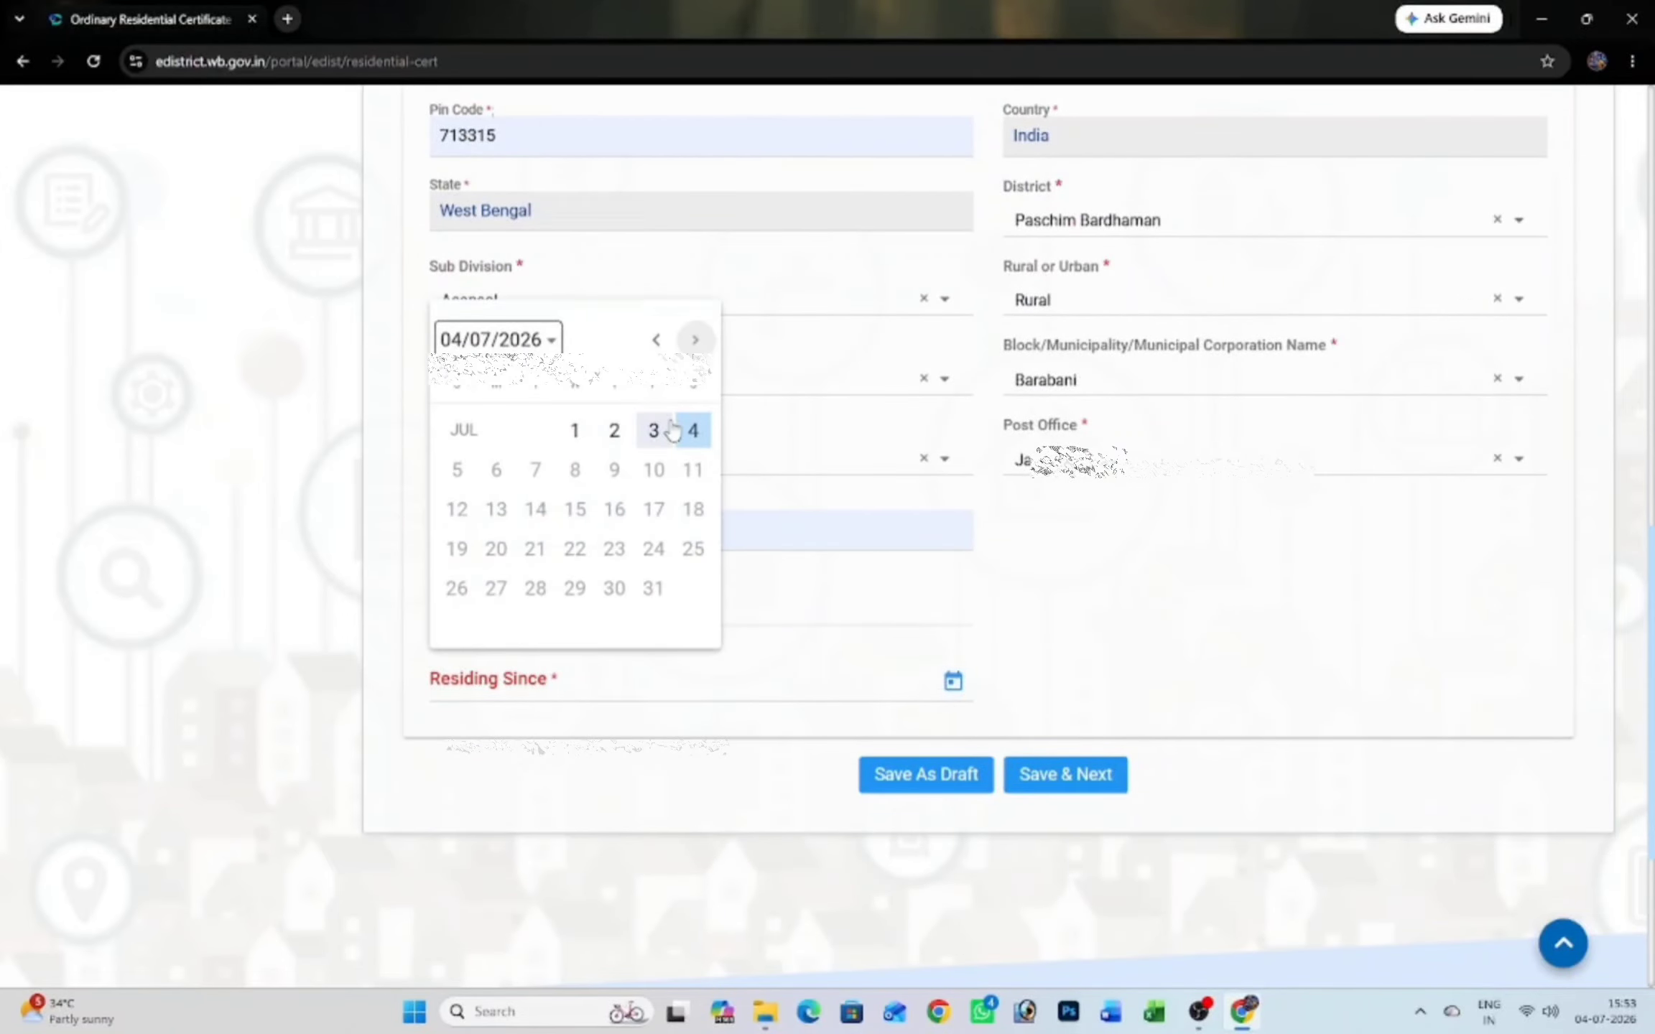
pyautogui.click(693, 430)
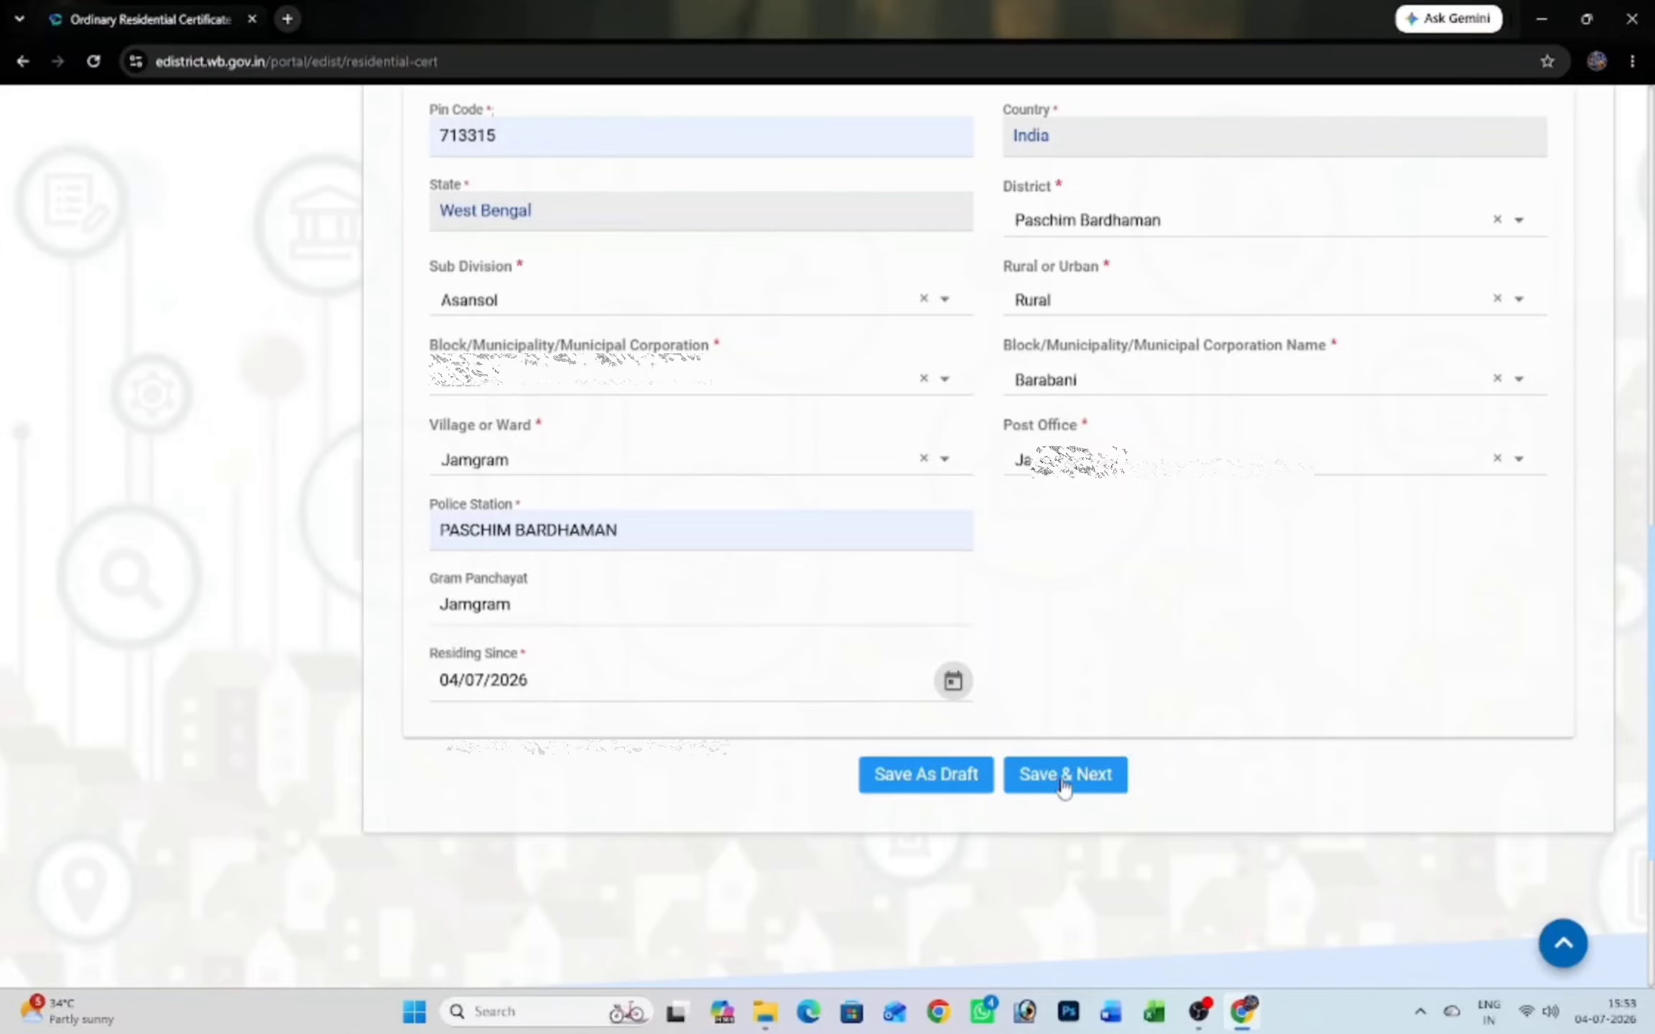
pyautogui.click(905, 774)
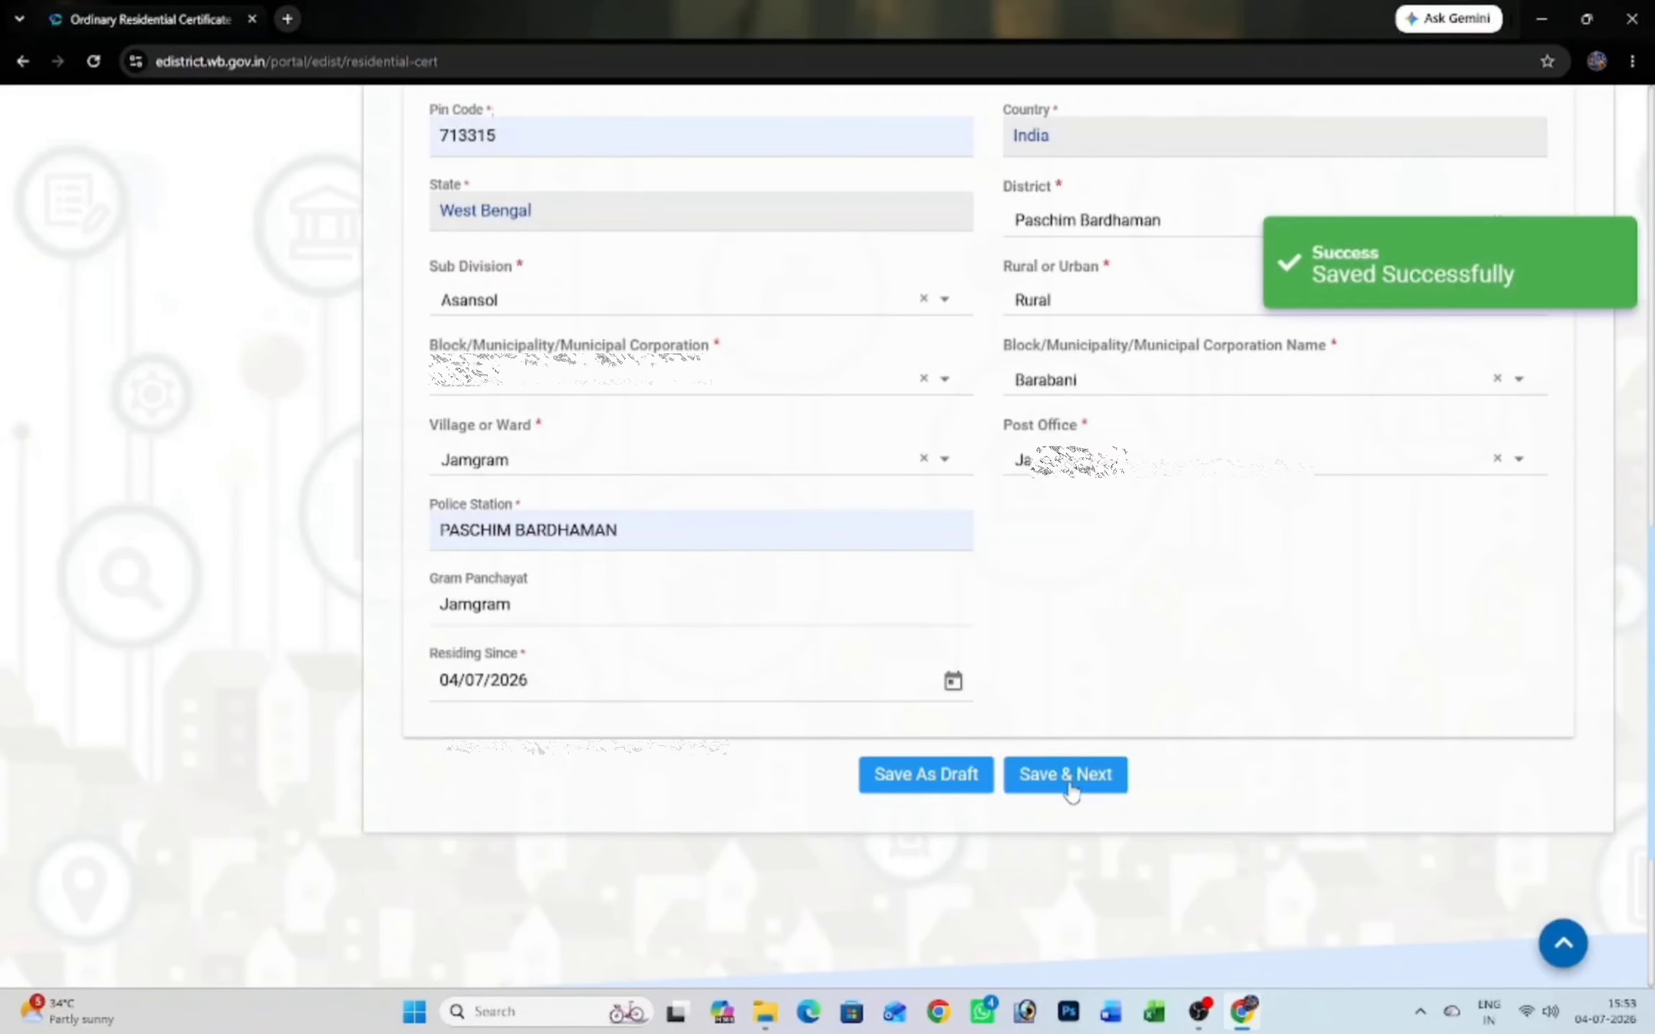
# Continue to step 2 and copy the Present Address into the permanent address fields.
pyautogui.click(1061, 774)
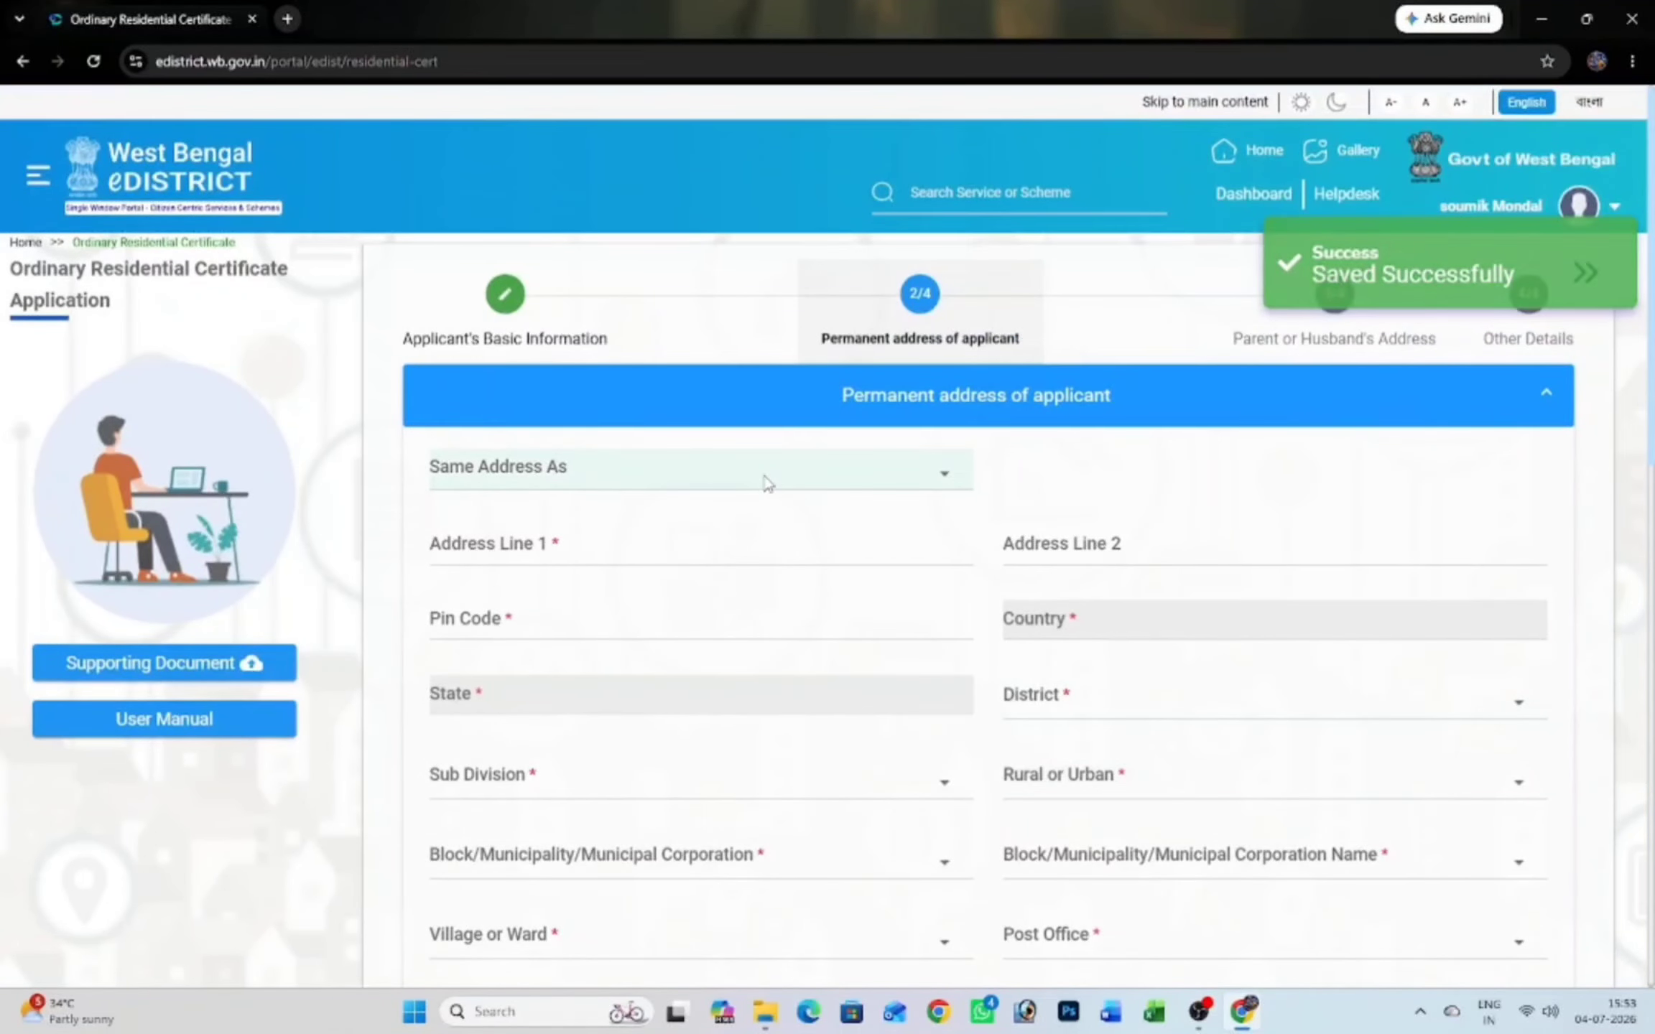
pyautogui.click(489, 470)
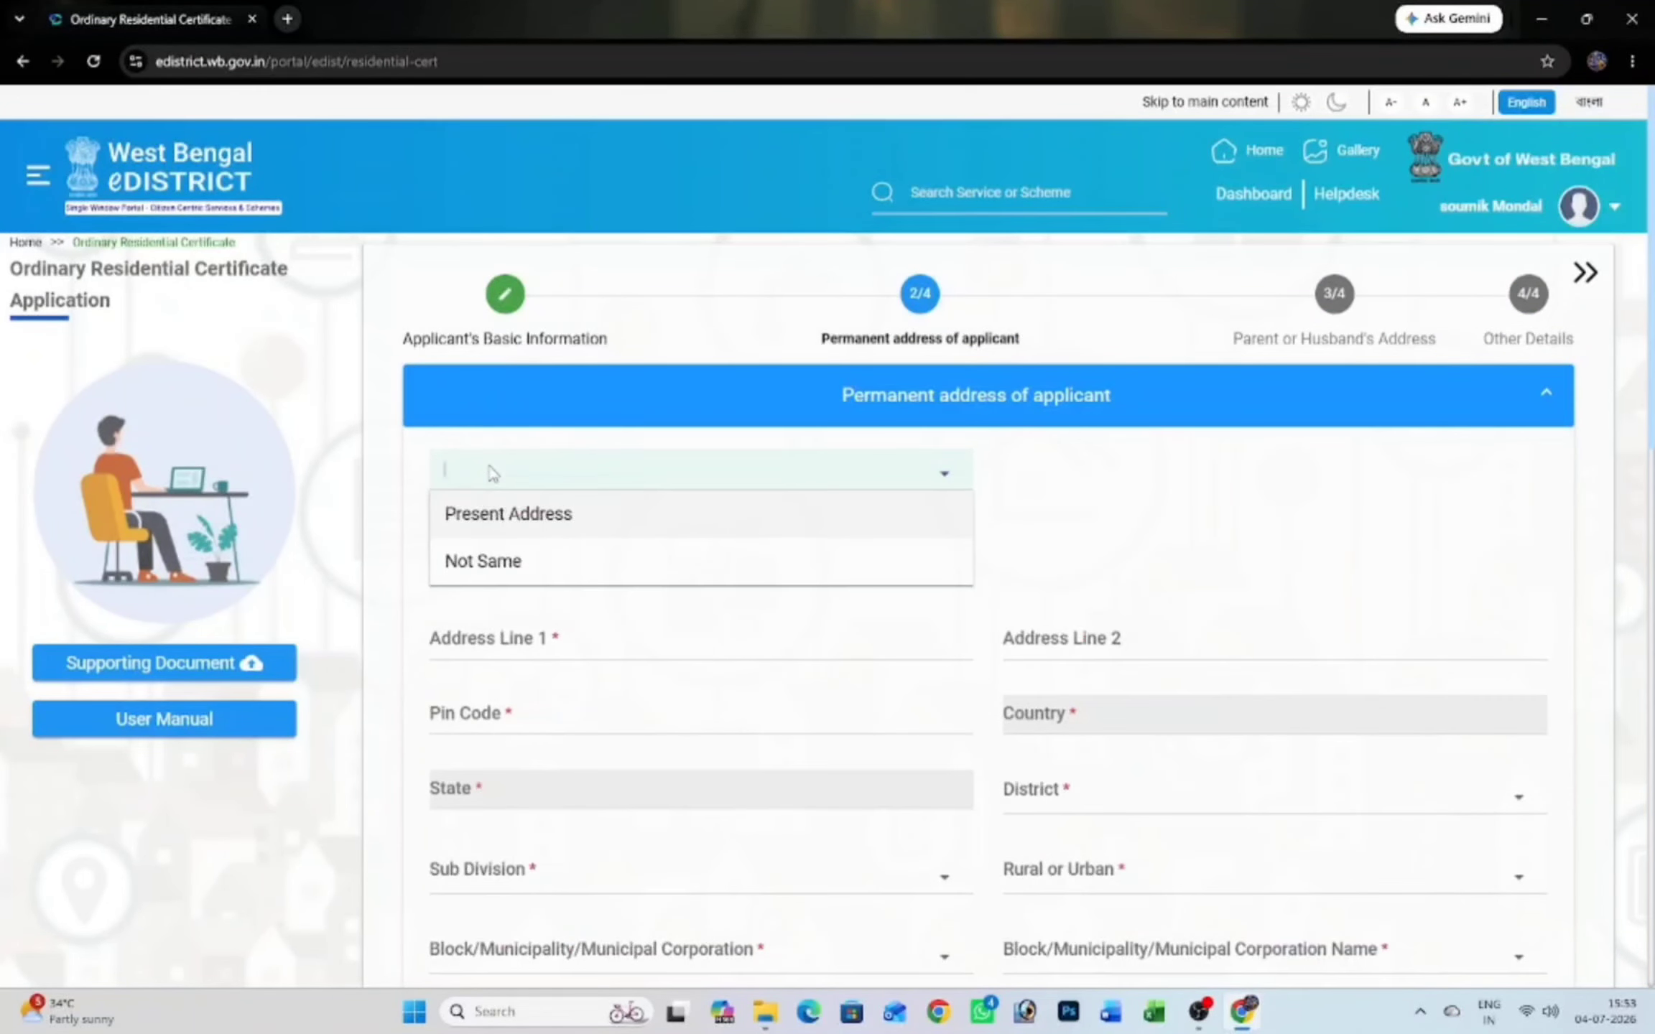
pyautogui.click(529, 517)
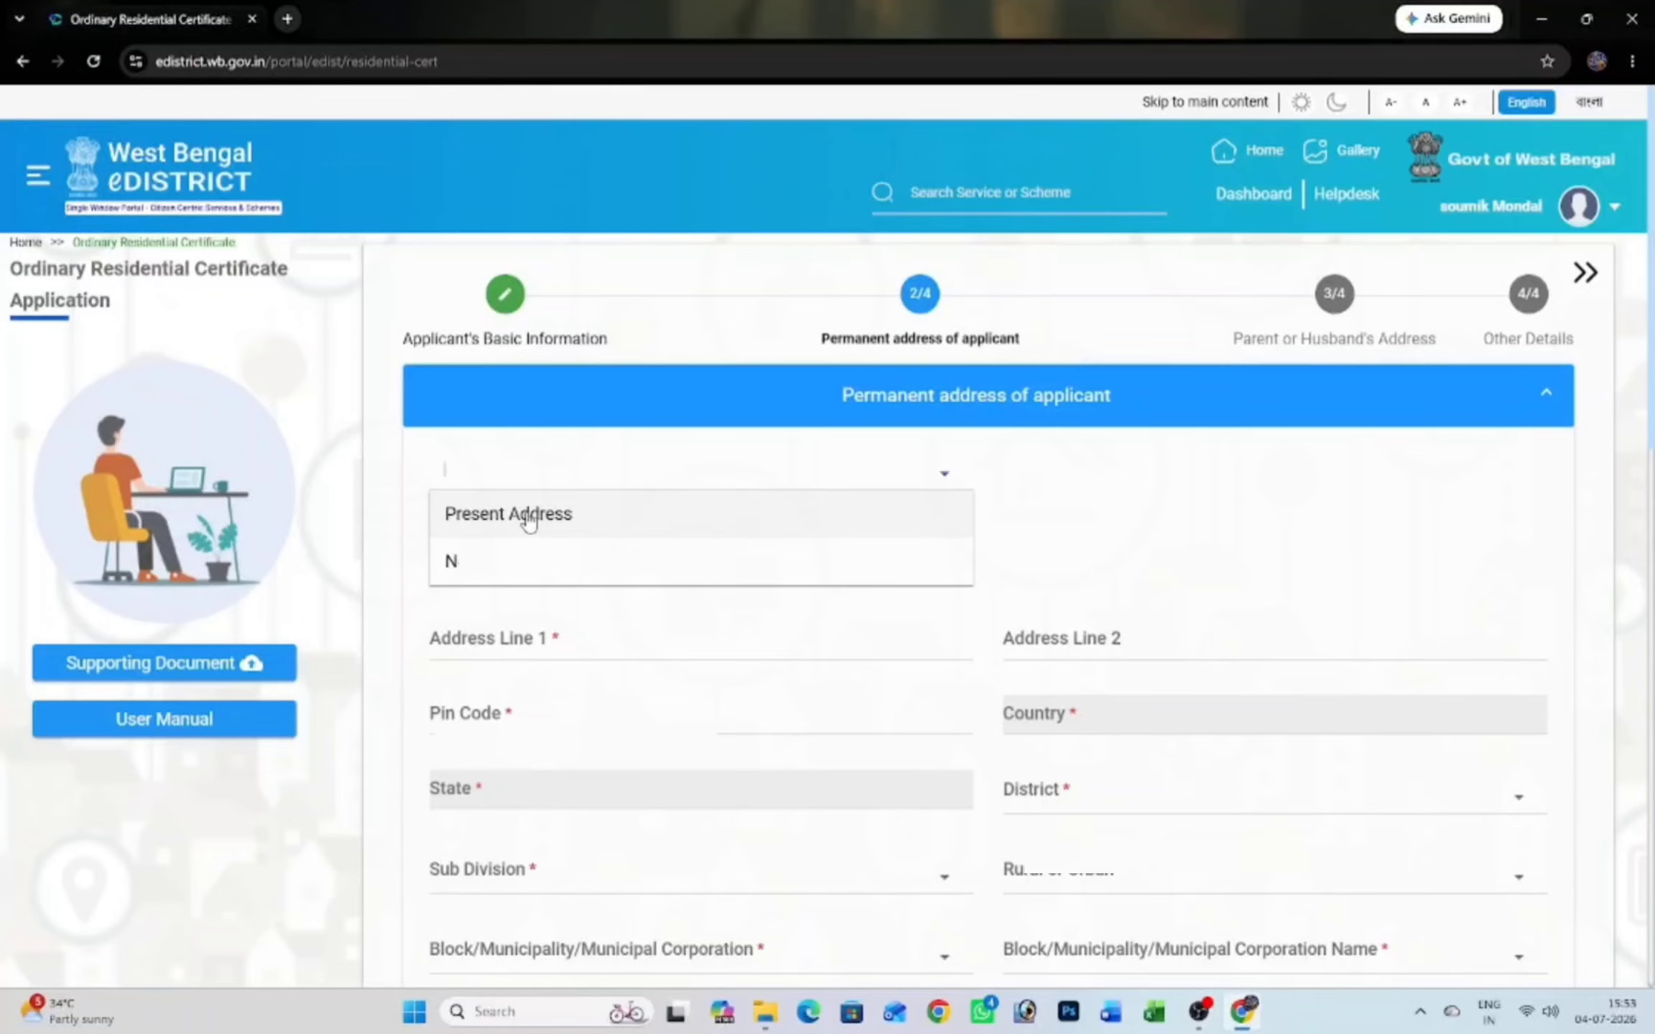
pyautogui.scroll(-3, 758, 576)
pyautogui.scroll(-4, 763, 580)
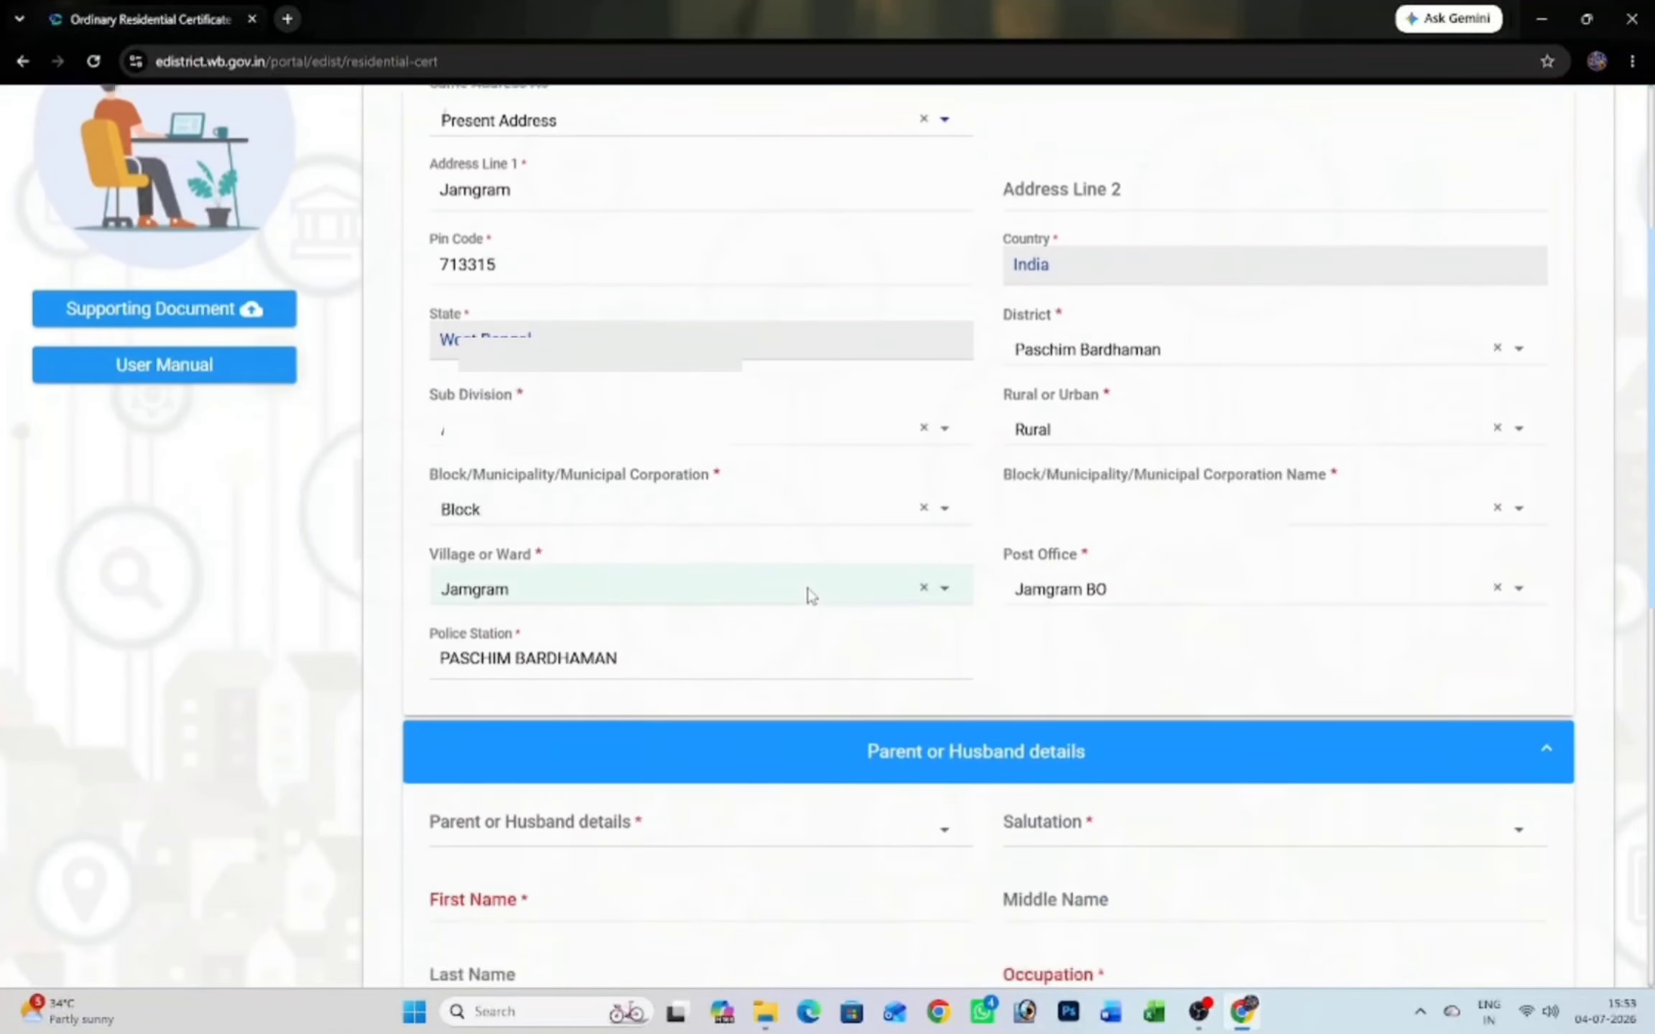
# Choose Father as the parent relation with salutation Mr.
pyautogui.click(743, 700)
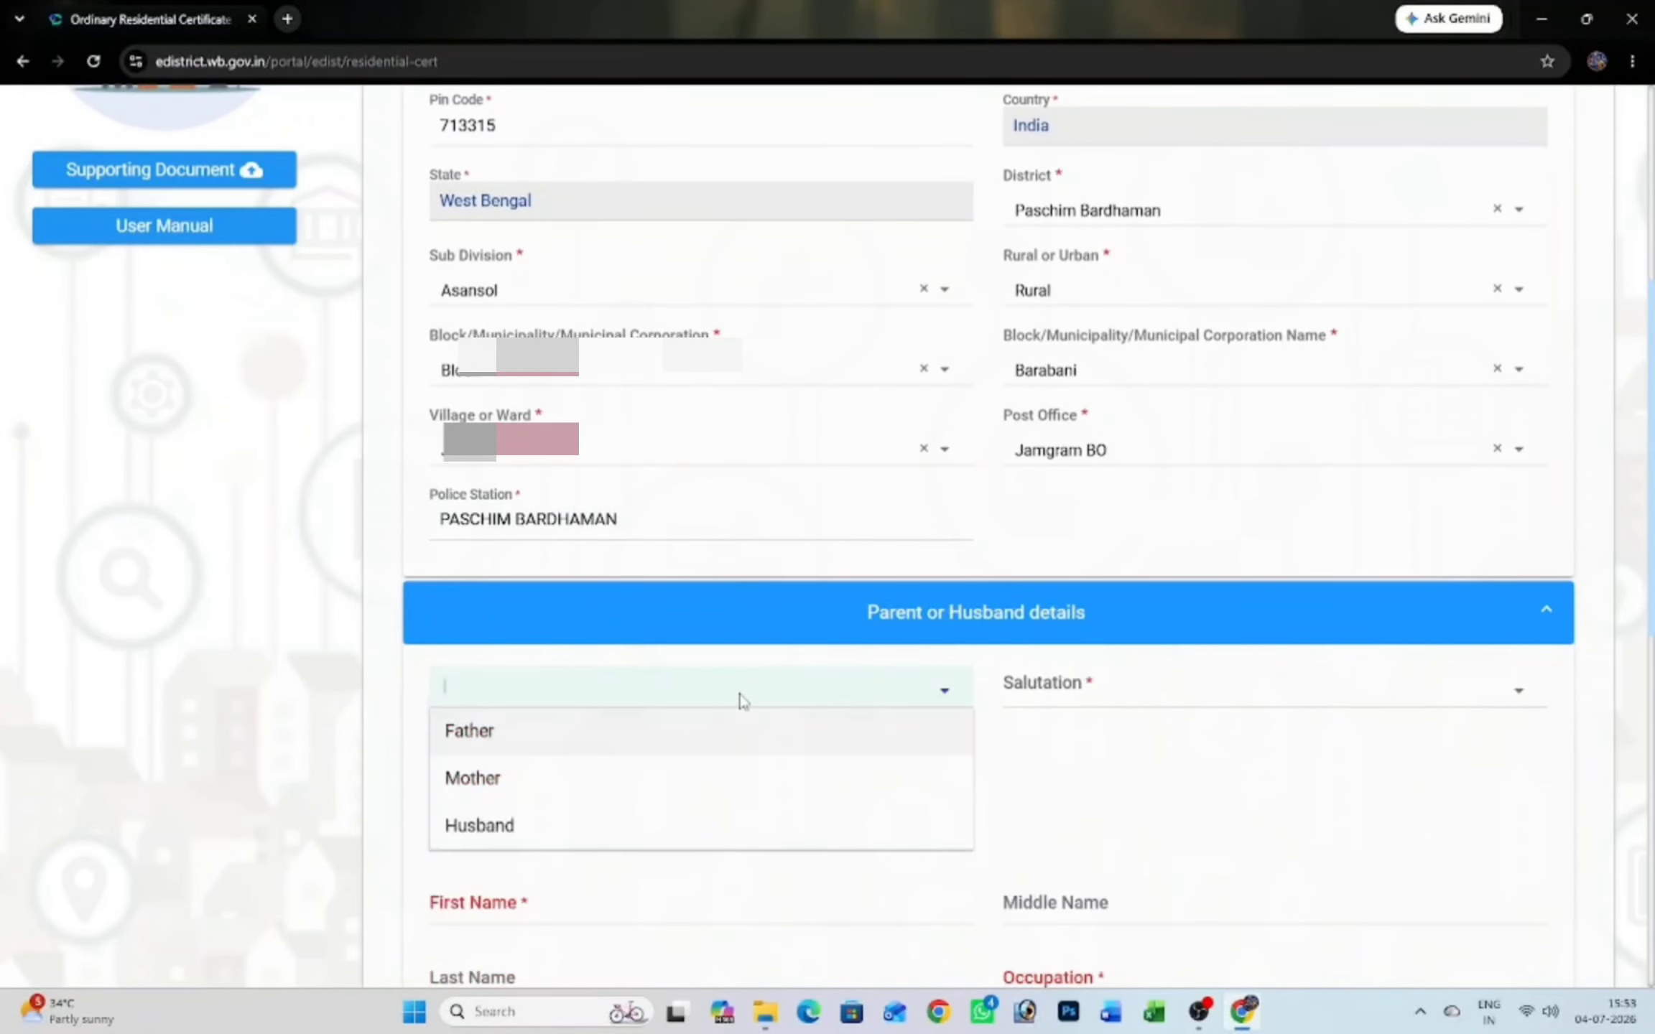
pyautogui.click(509, 733)
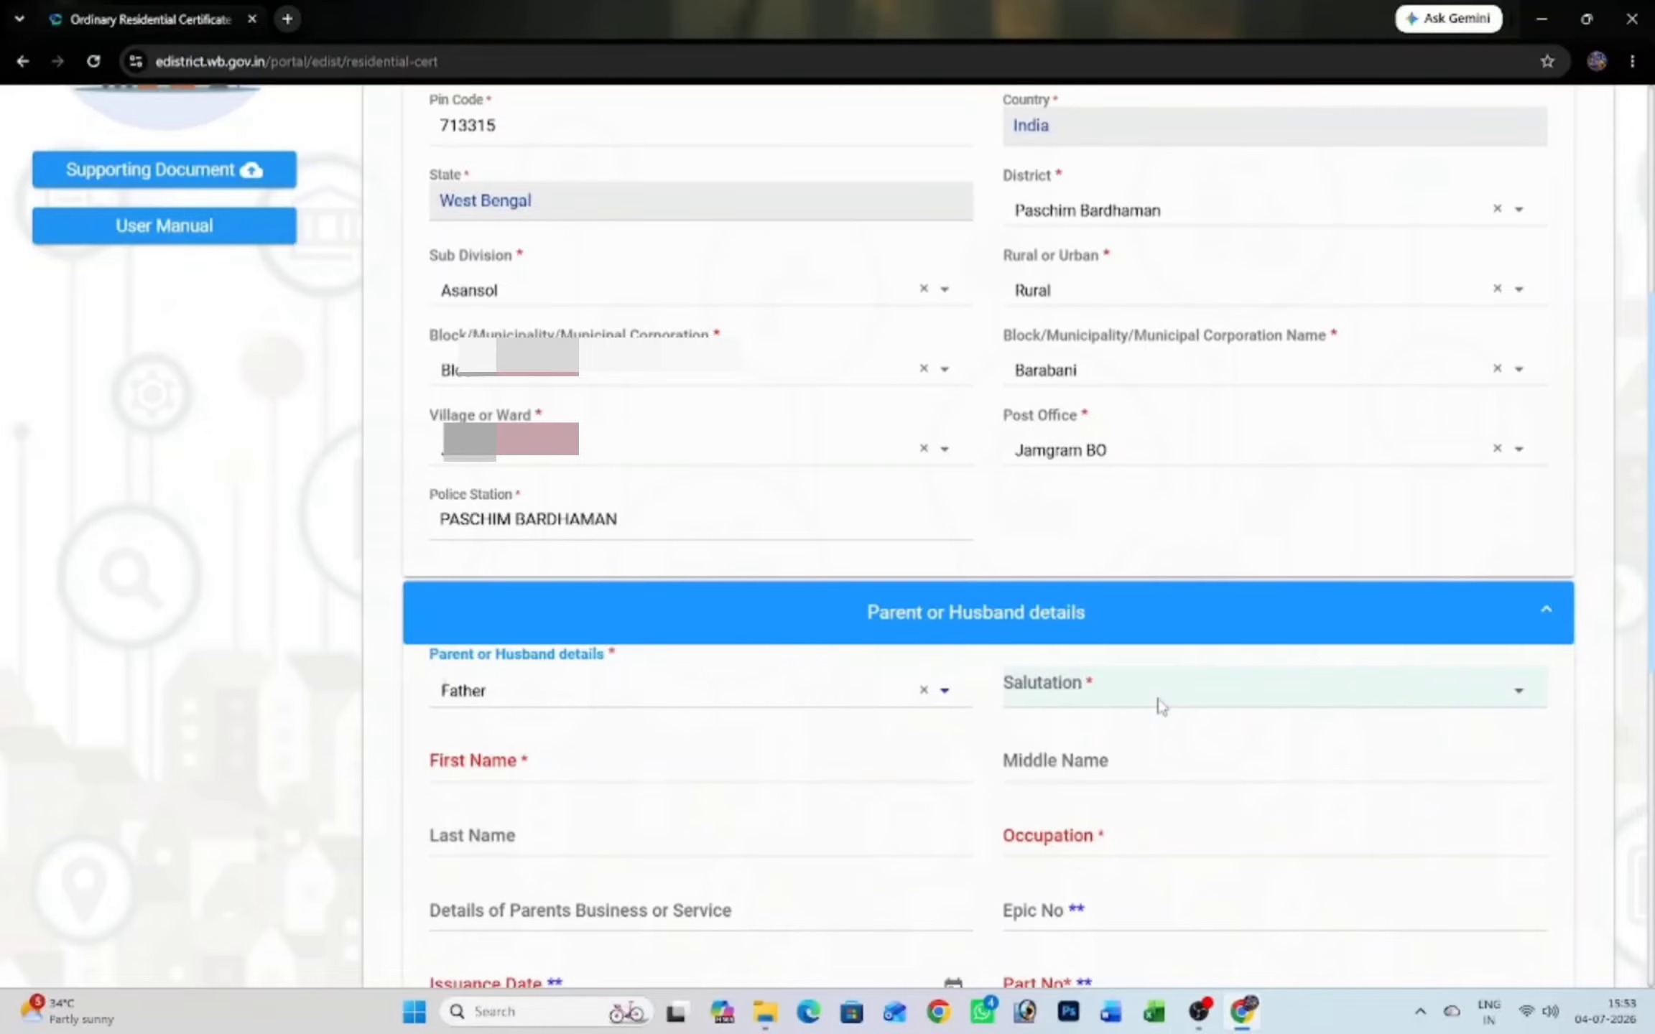
pyautogui.click(1162, 707)
pyautogui.click(1027, 731)
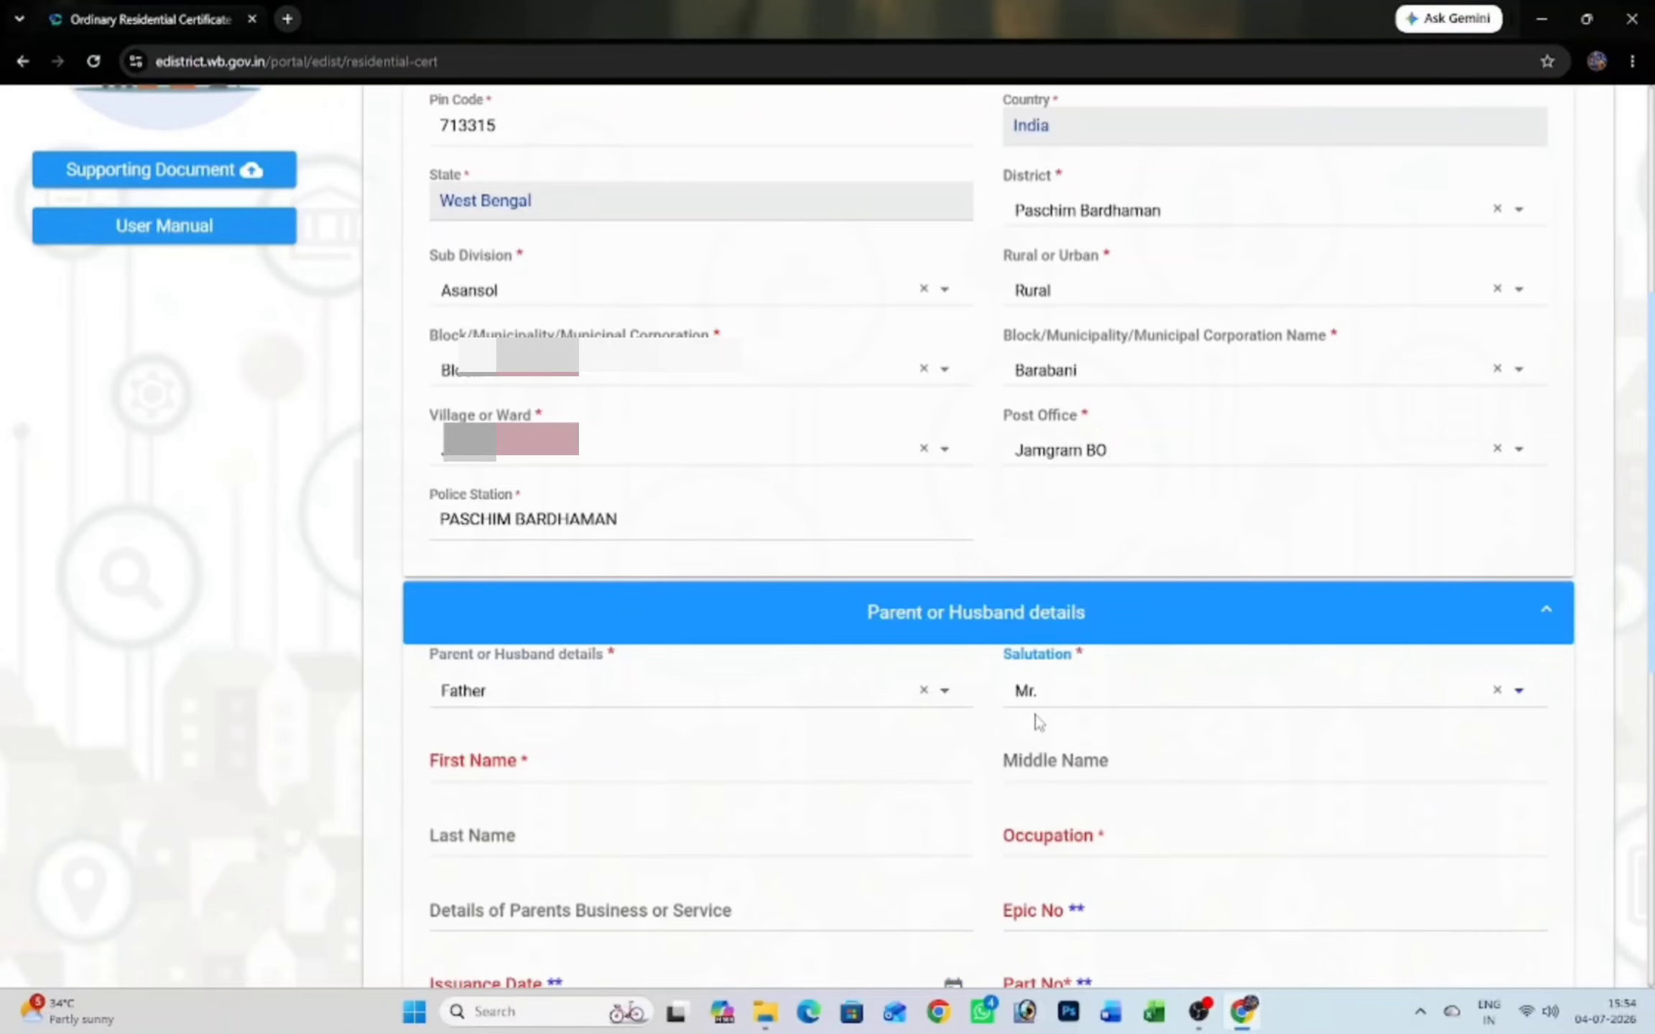
# Enter the father's first and last name and occupation Private Service.
pyautogui.click(491, 764)
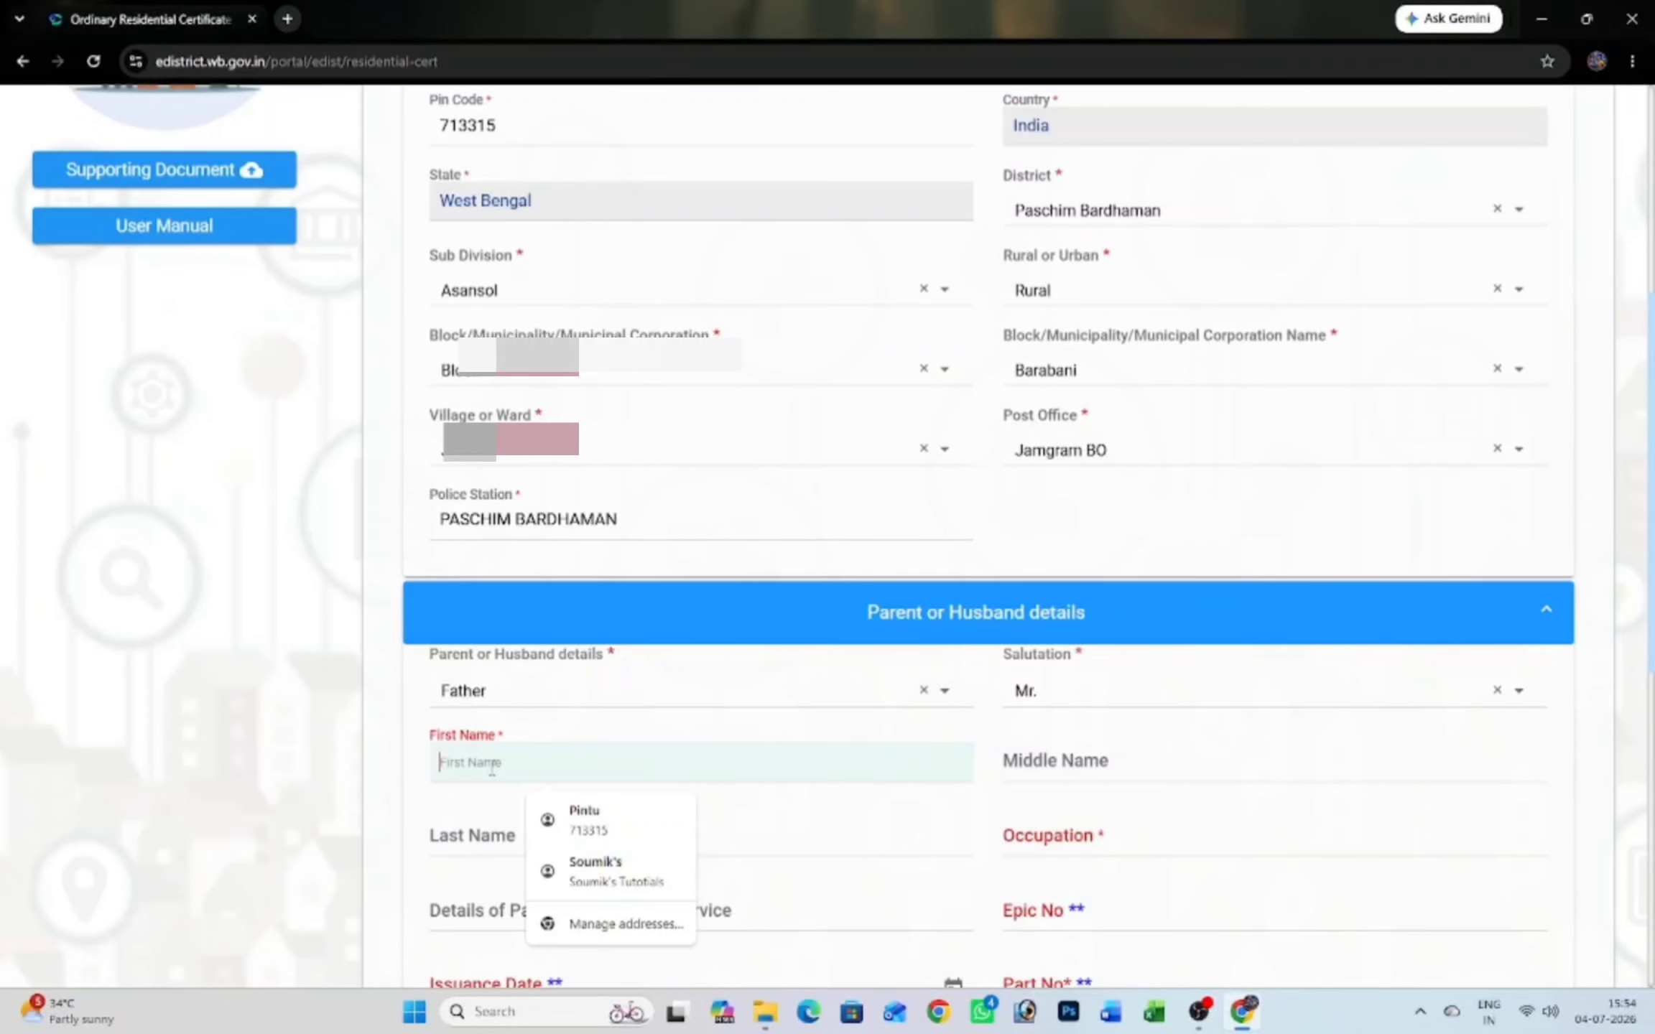
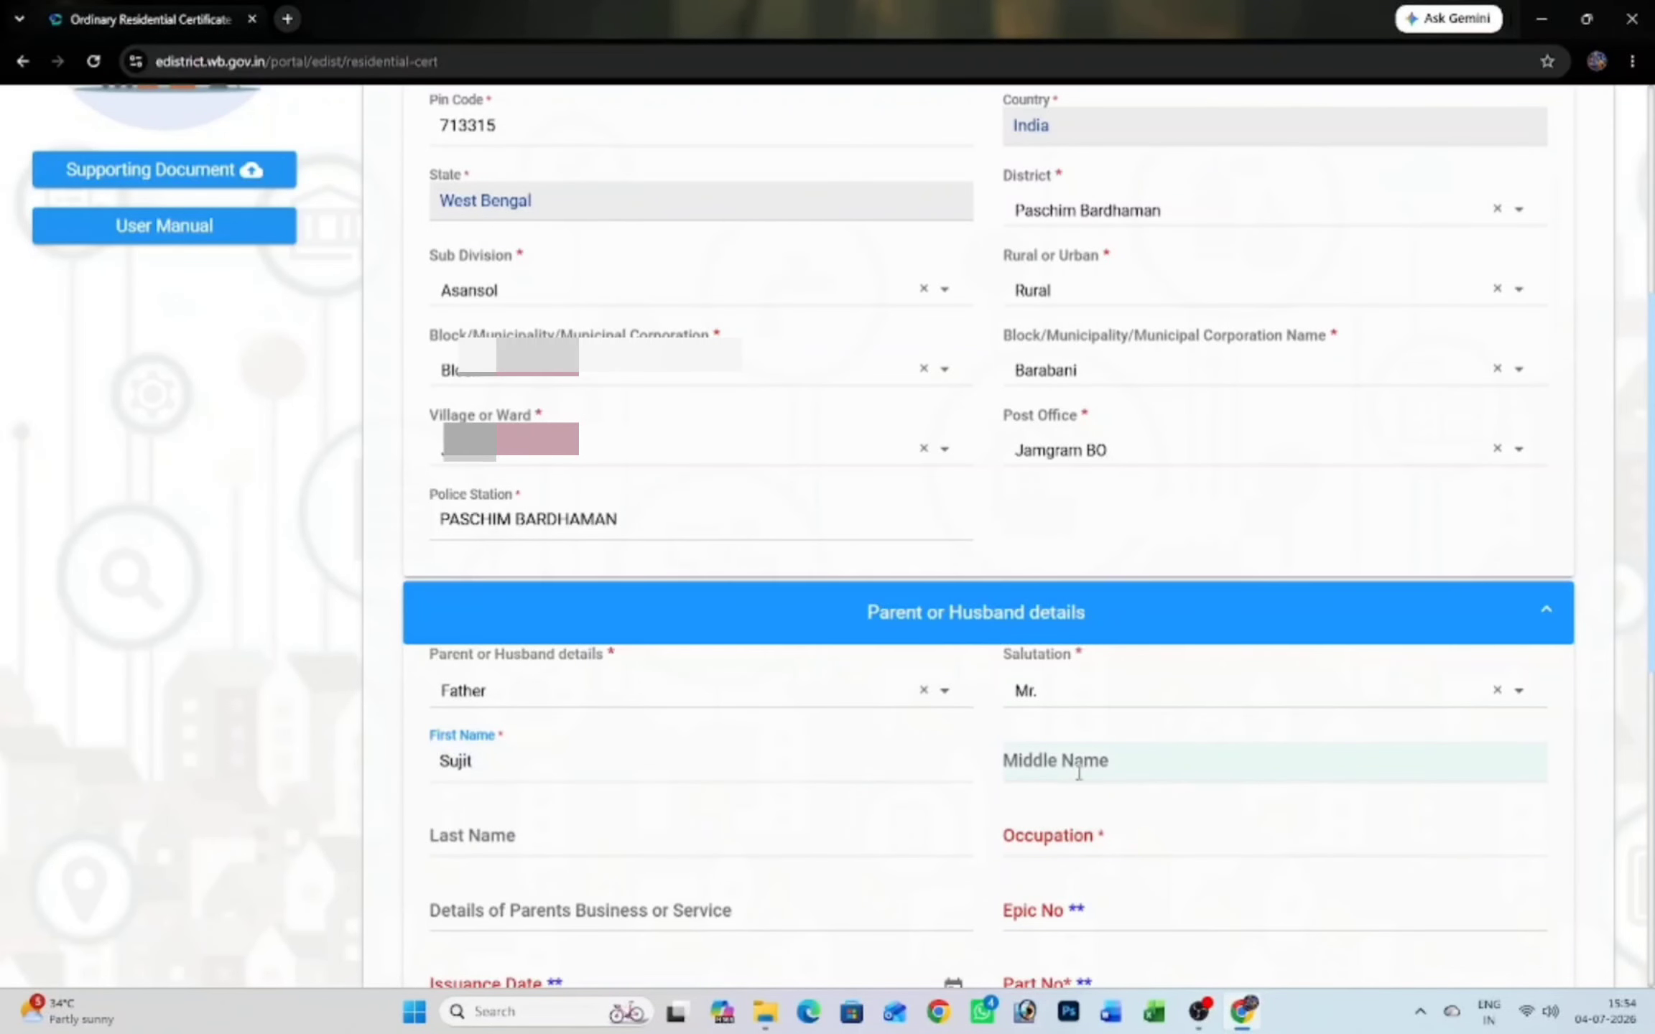
pyautogui.click(716, 839)
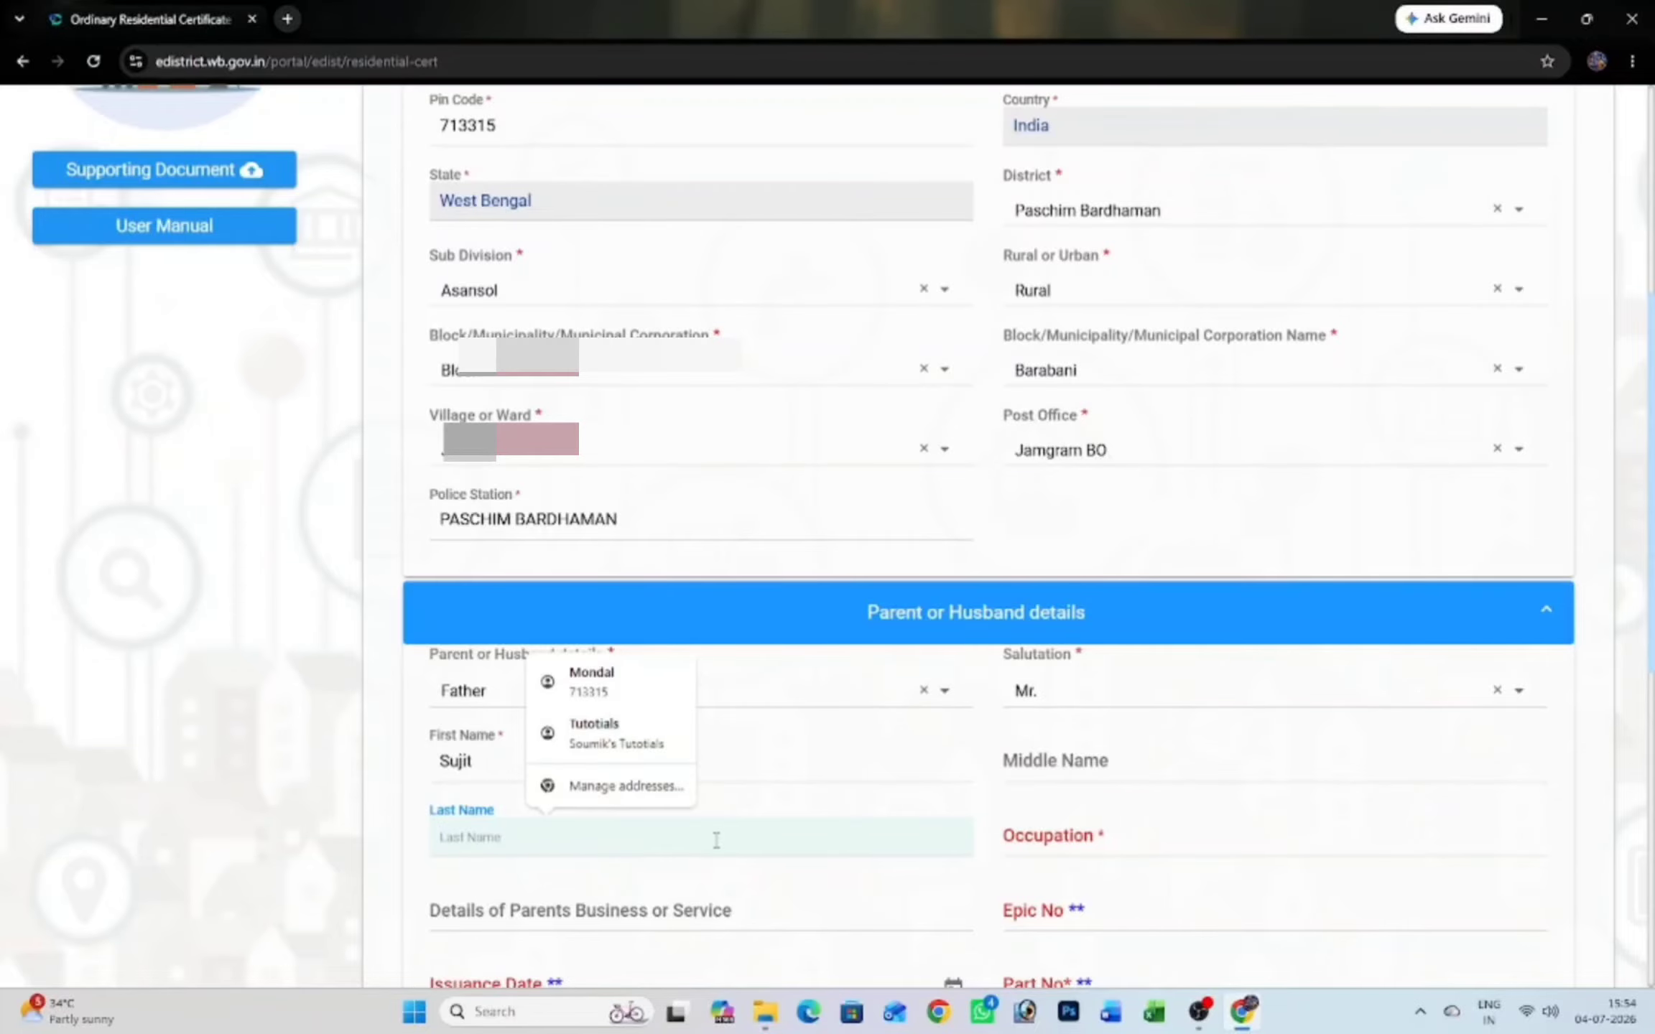
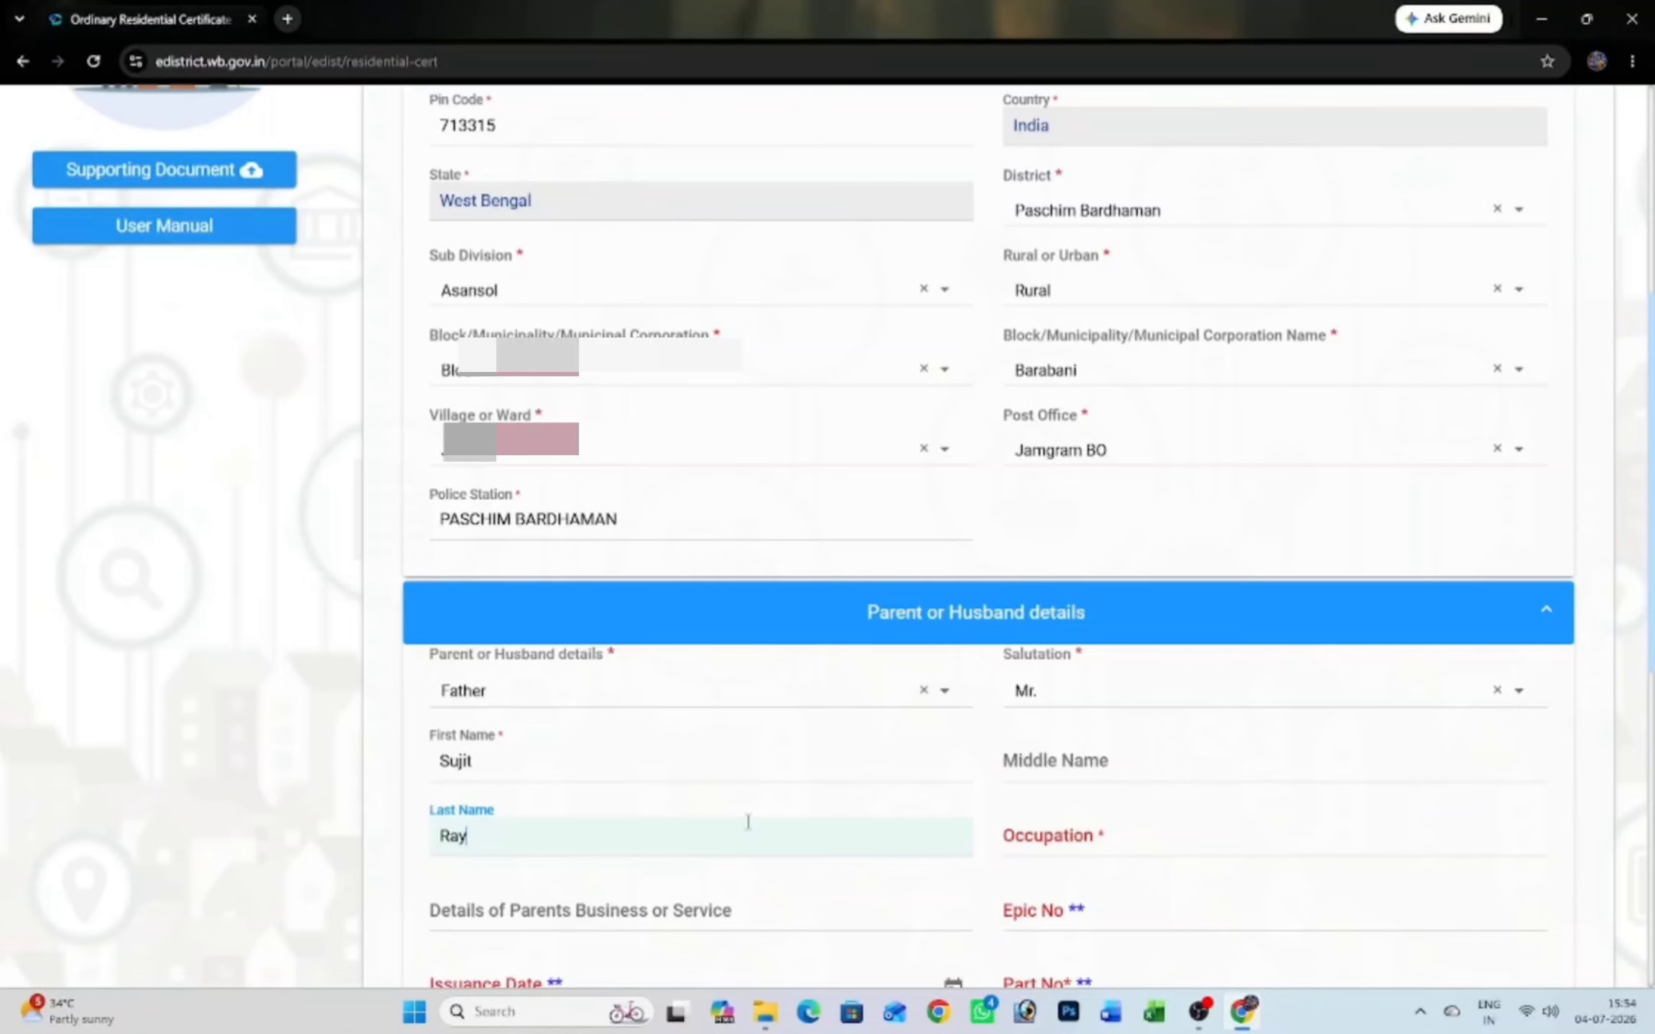
pyautogui.click(1020, 837)
pyautogui.scroll(-1, 1027, 826)
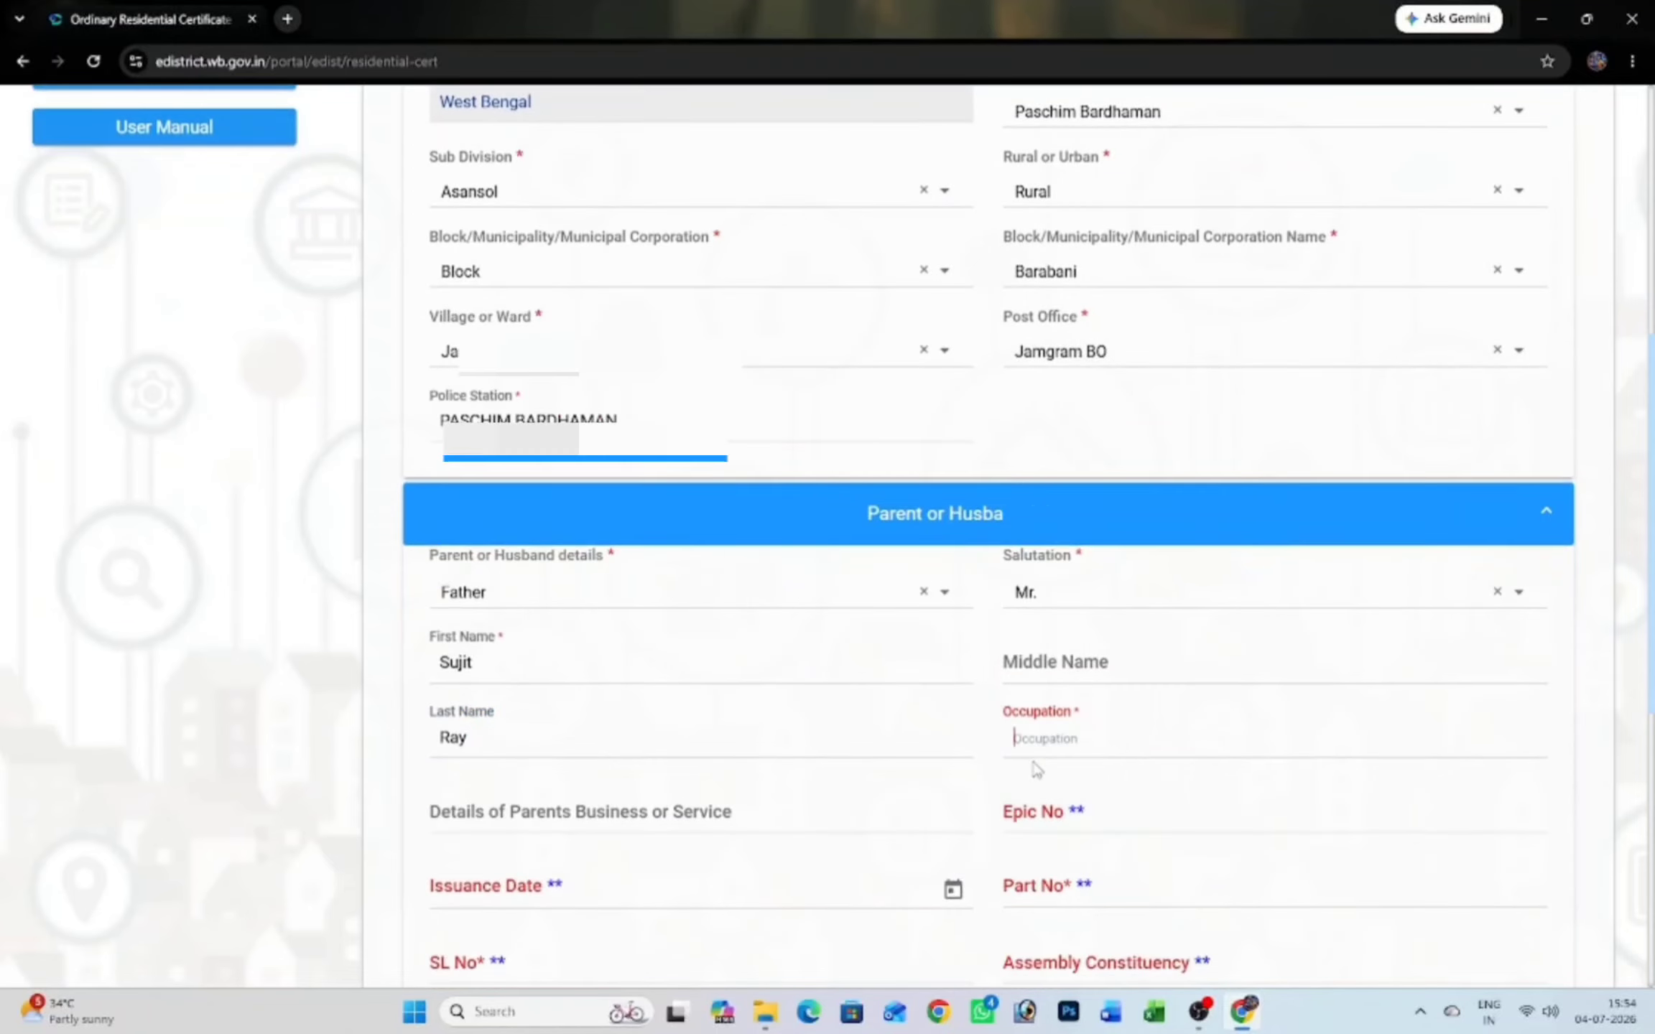
pyautogui.write('P')
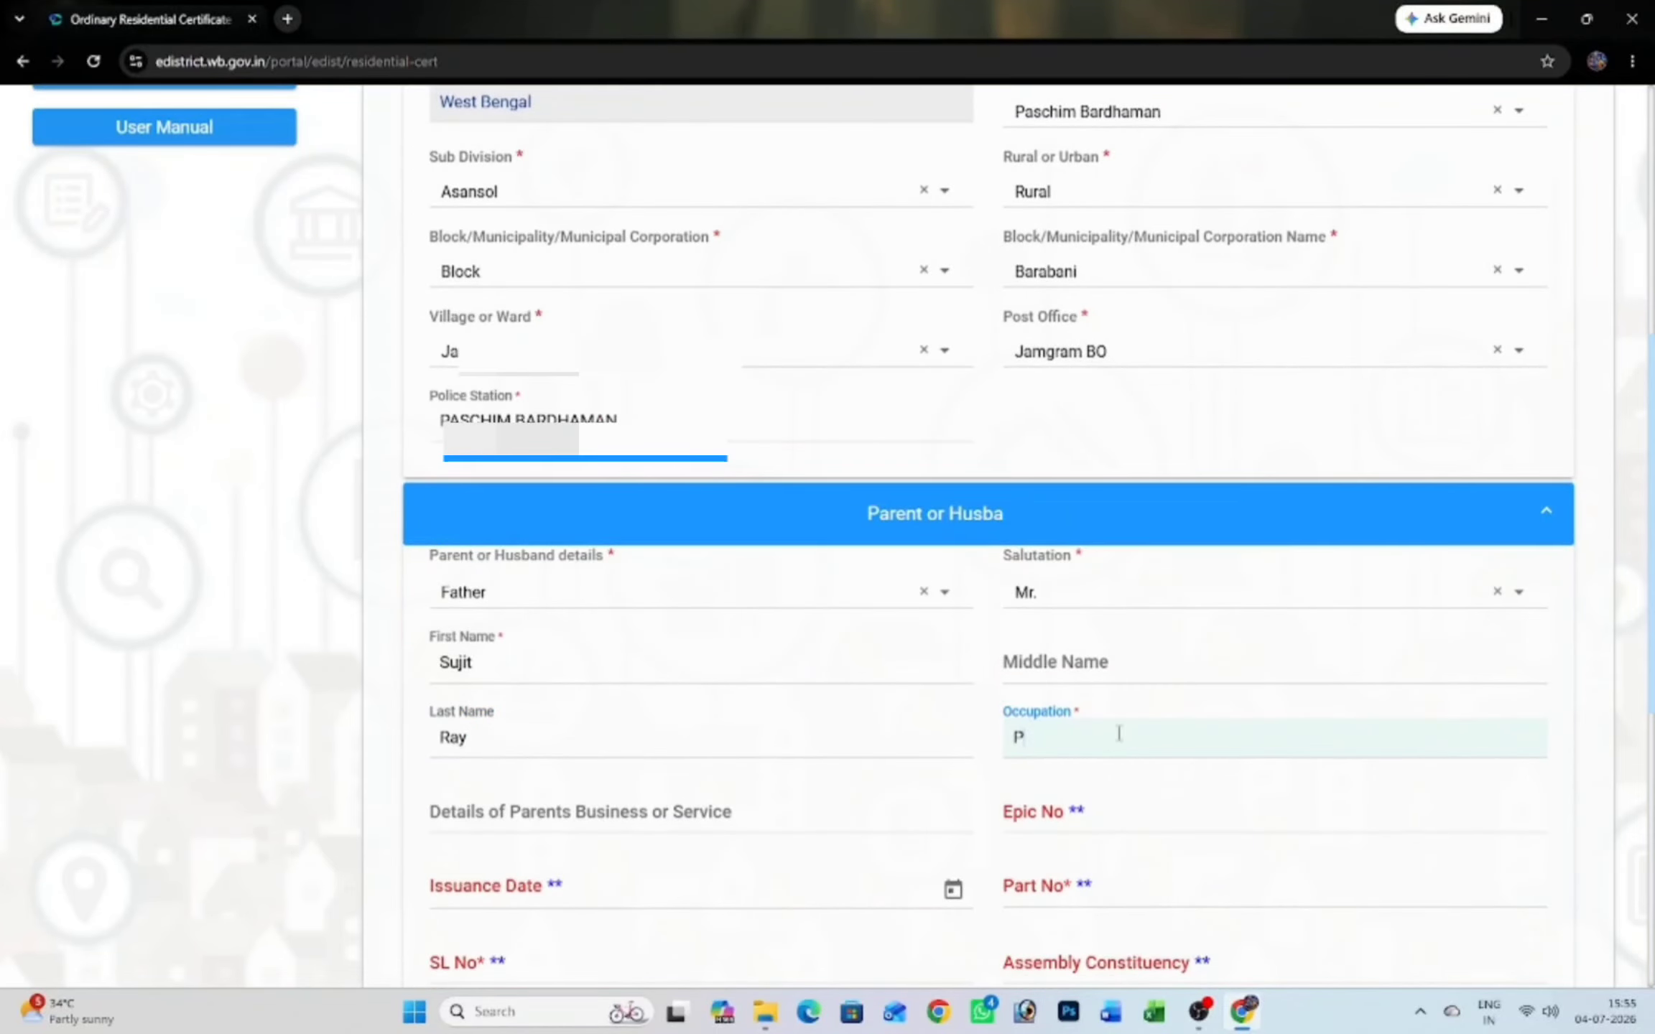
pyautogui.write('rivat')
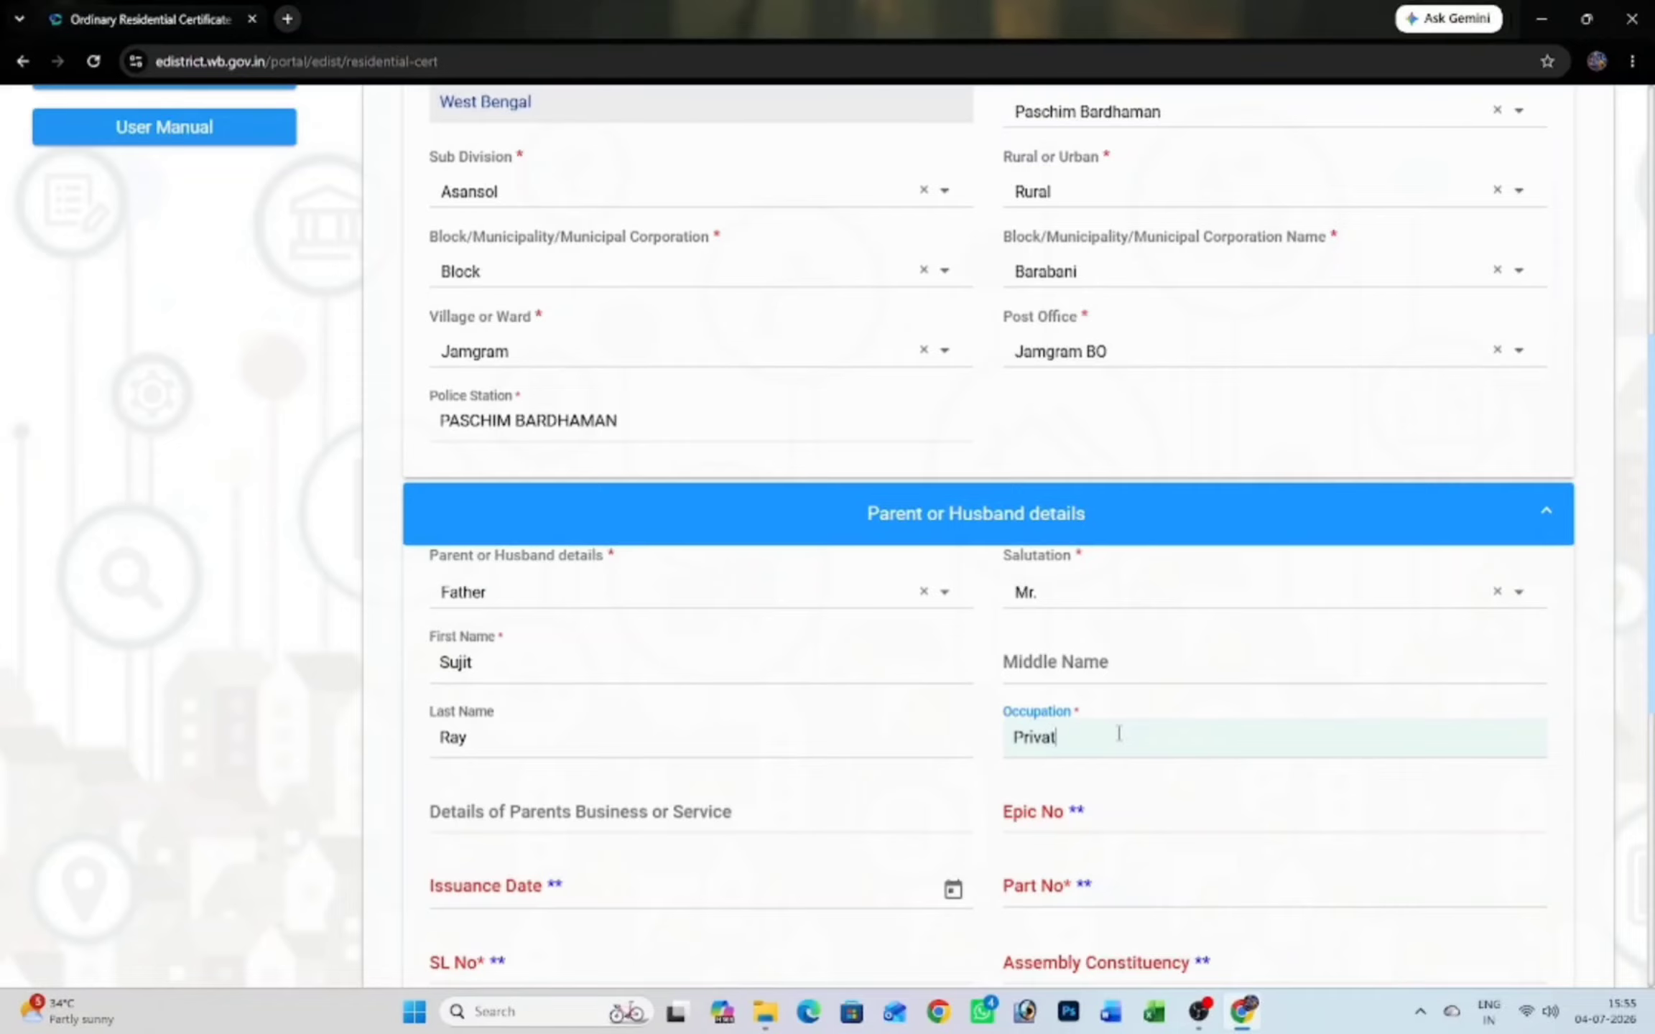
pyautogui.write('e Service')
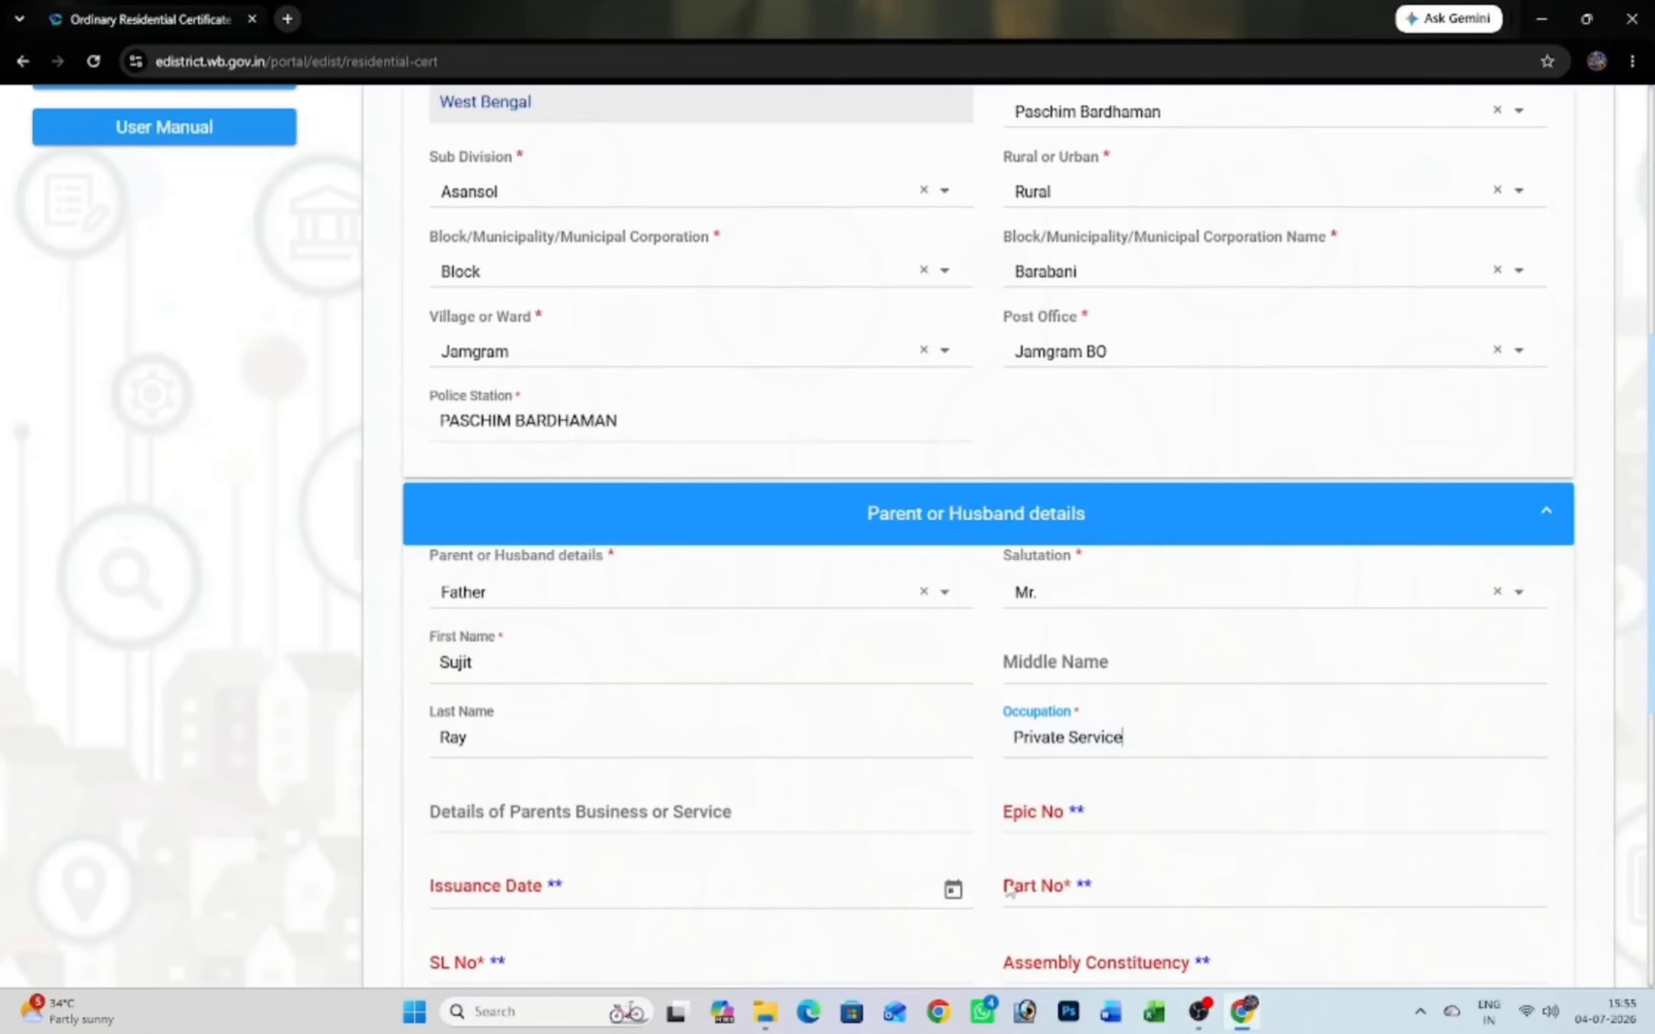
pyautogui.click(1052, 814)
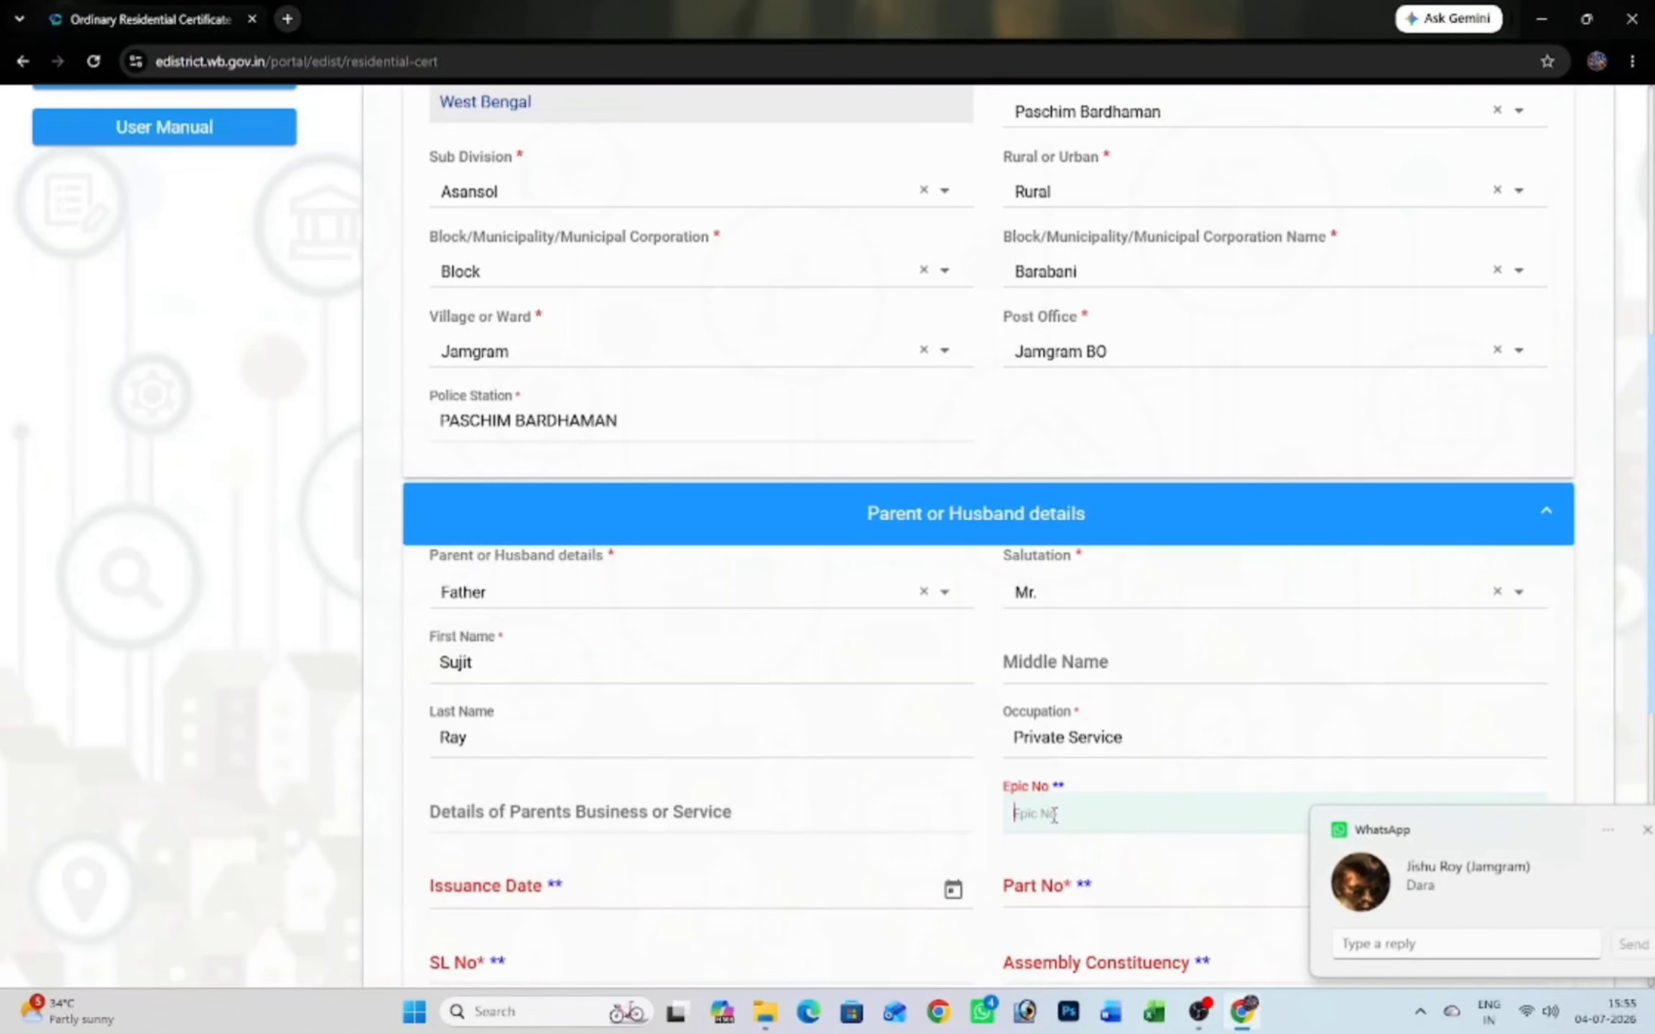
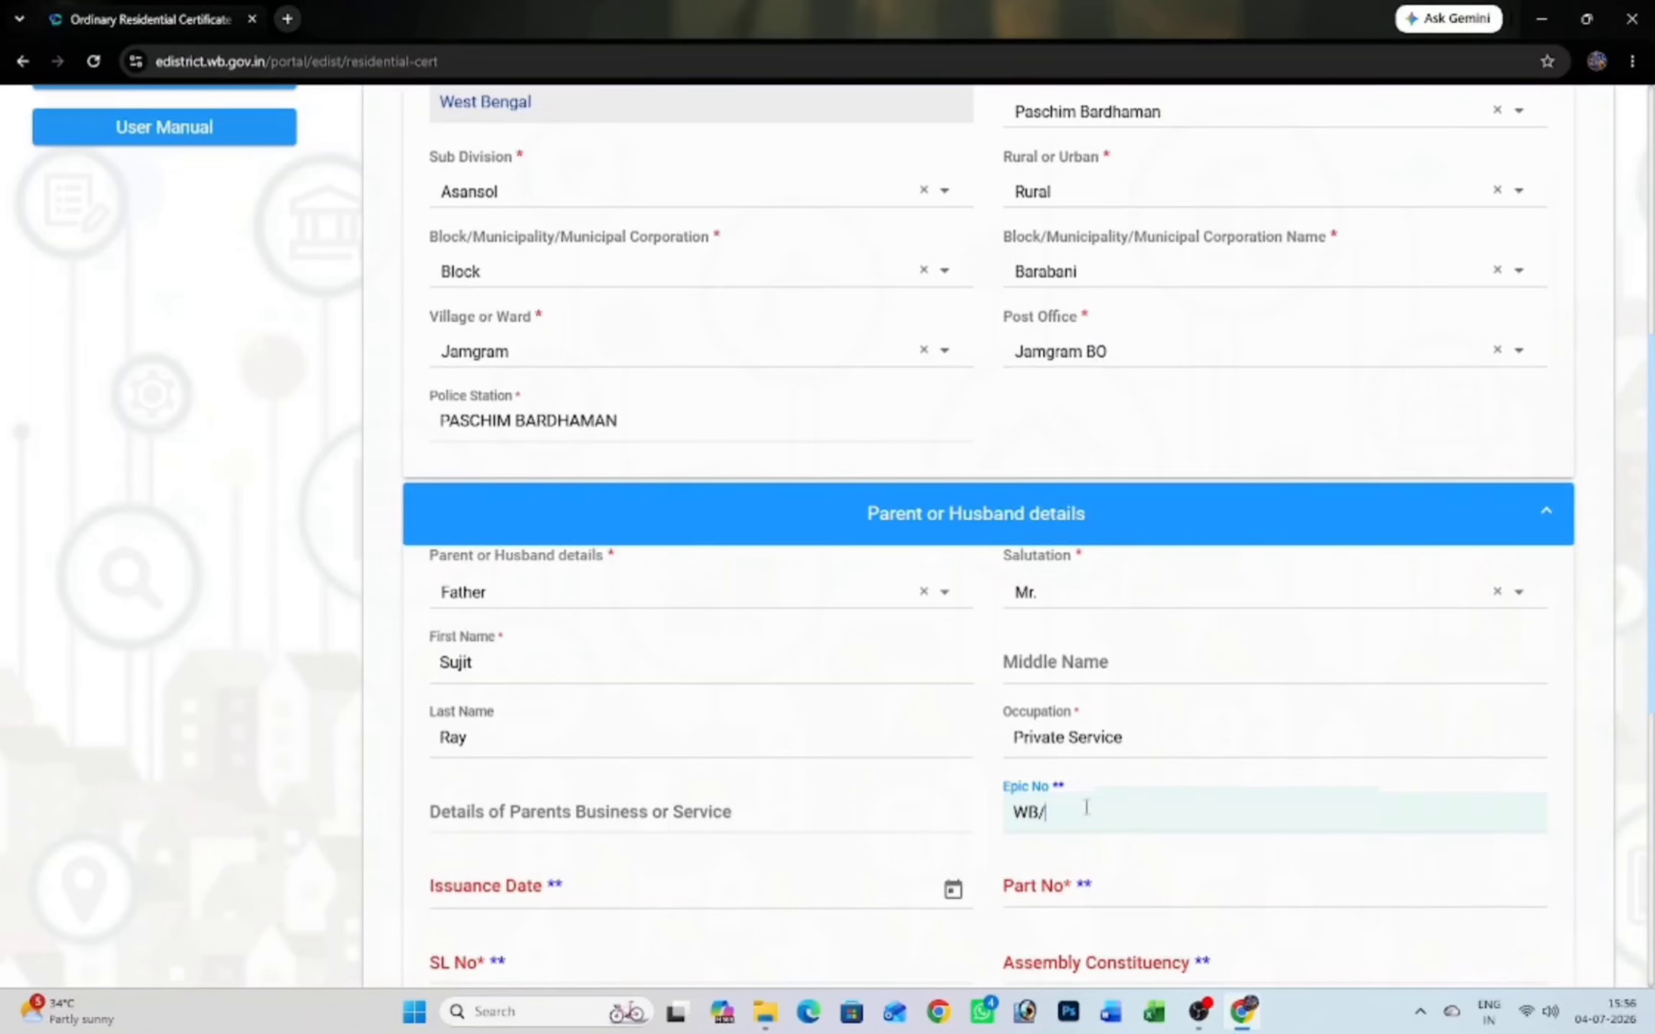
# Enter the father's EPIC number and pick 04/04/1995 as its issuance date.
pyautogui.click(953, 890)
pyautogui.click(498, 548)
pyautogui.scroll(1, 498, 731)
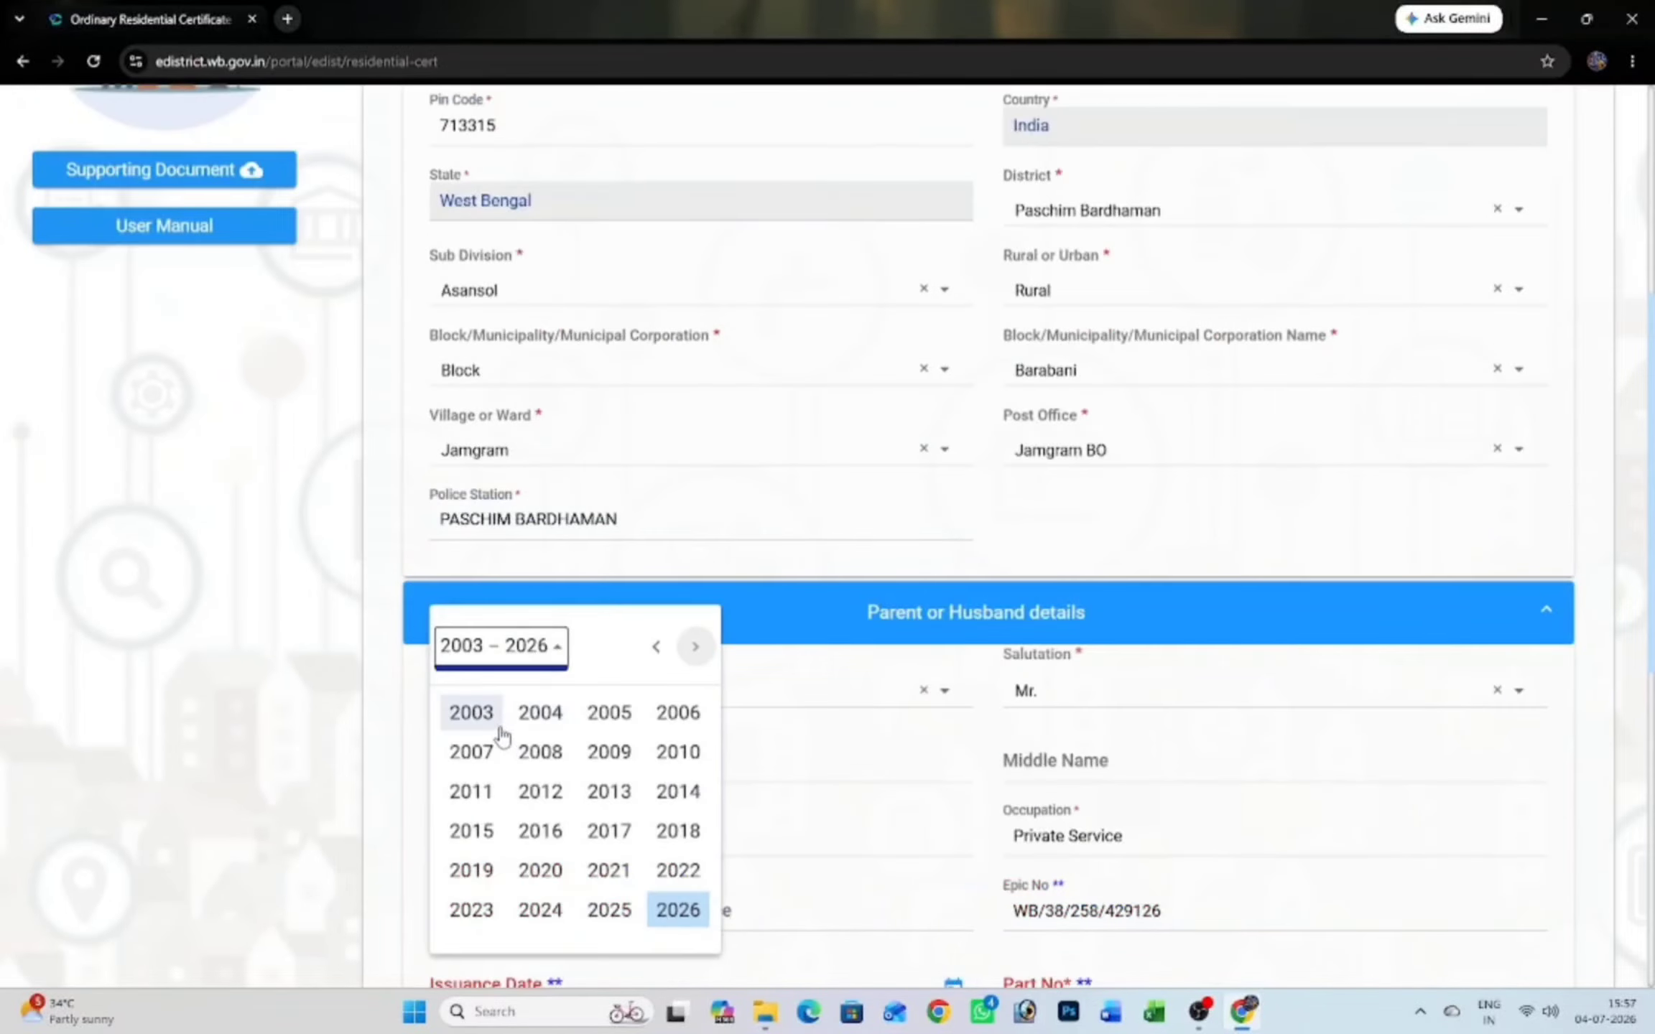
pyautogui.click(670, 652)
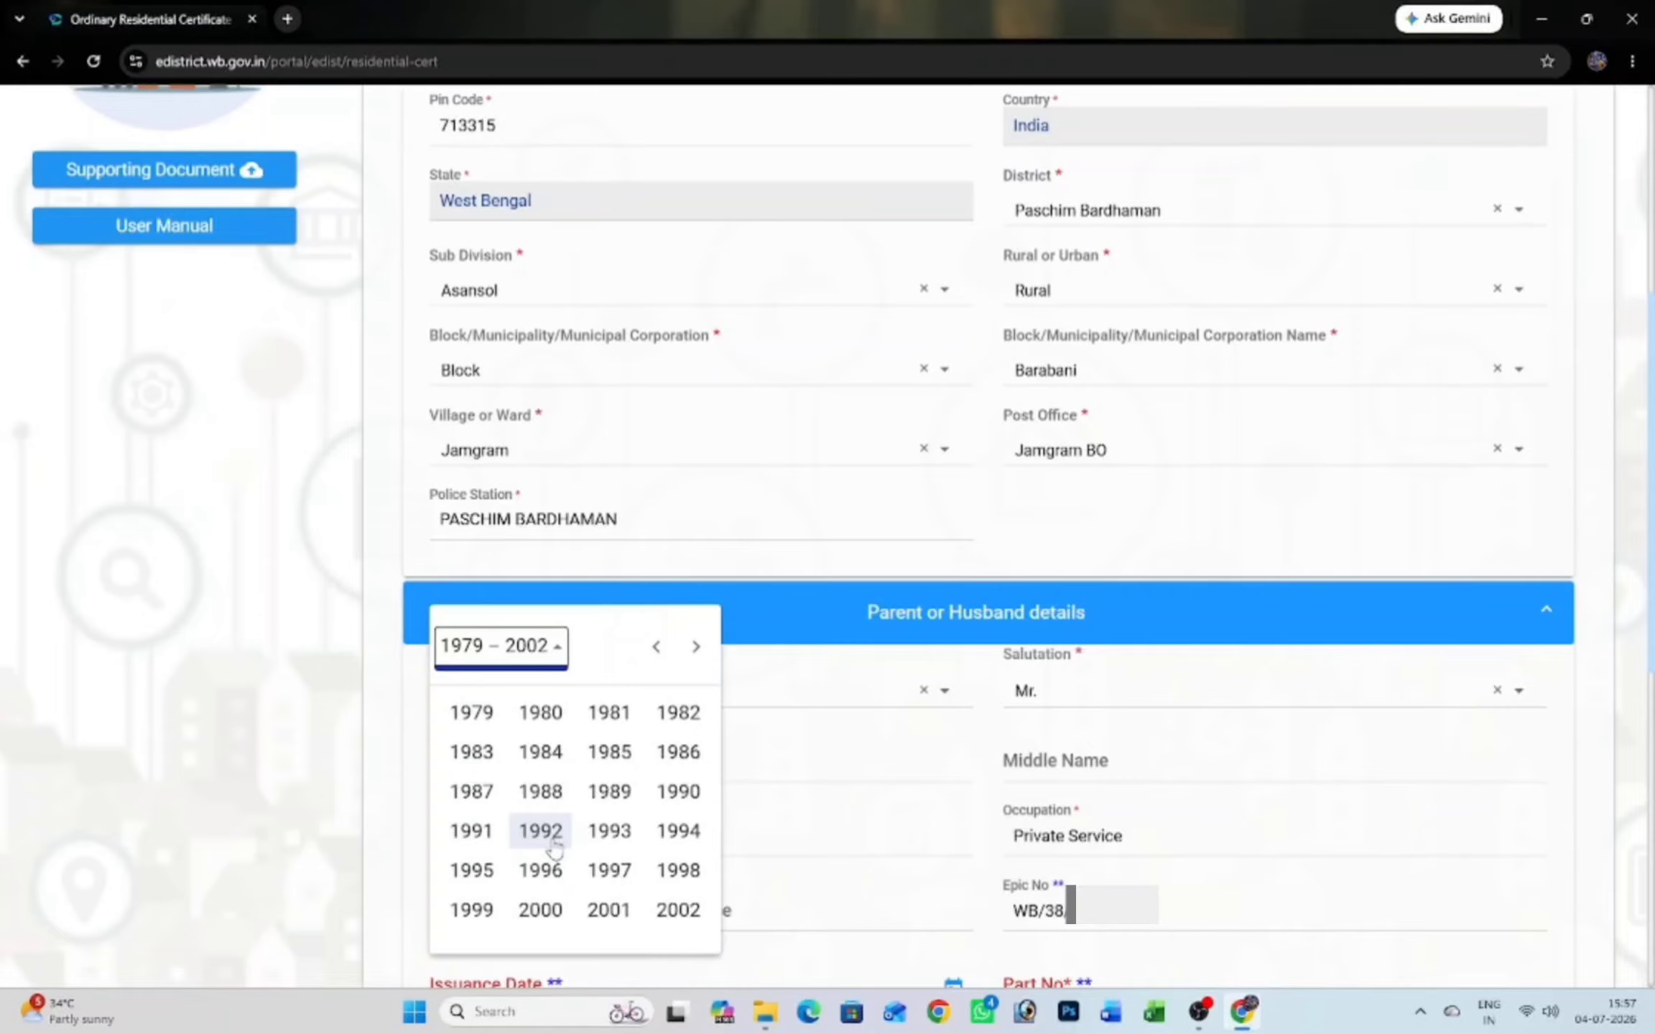
pyautogui.click(472, 872)
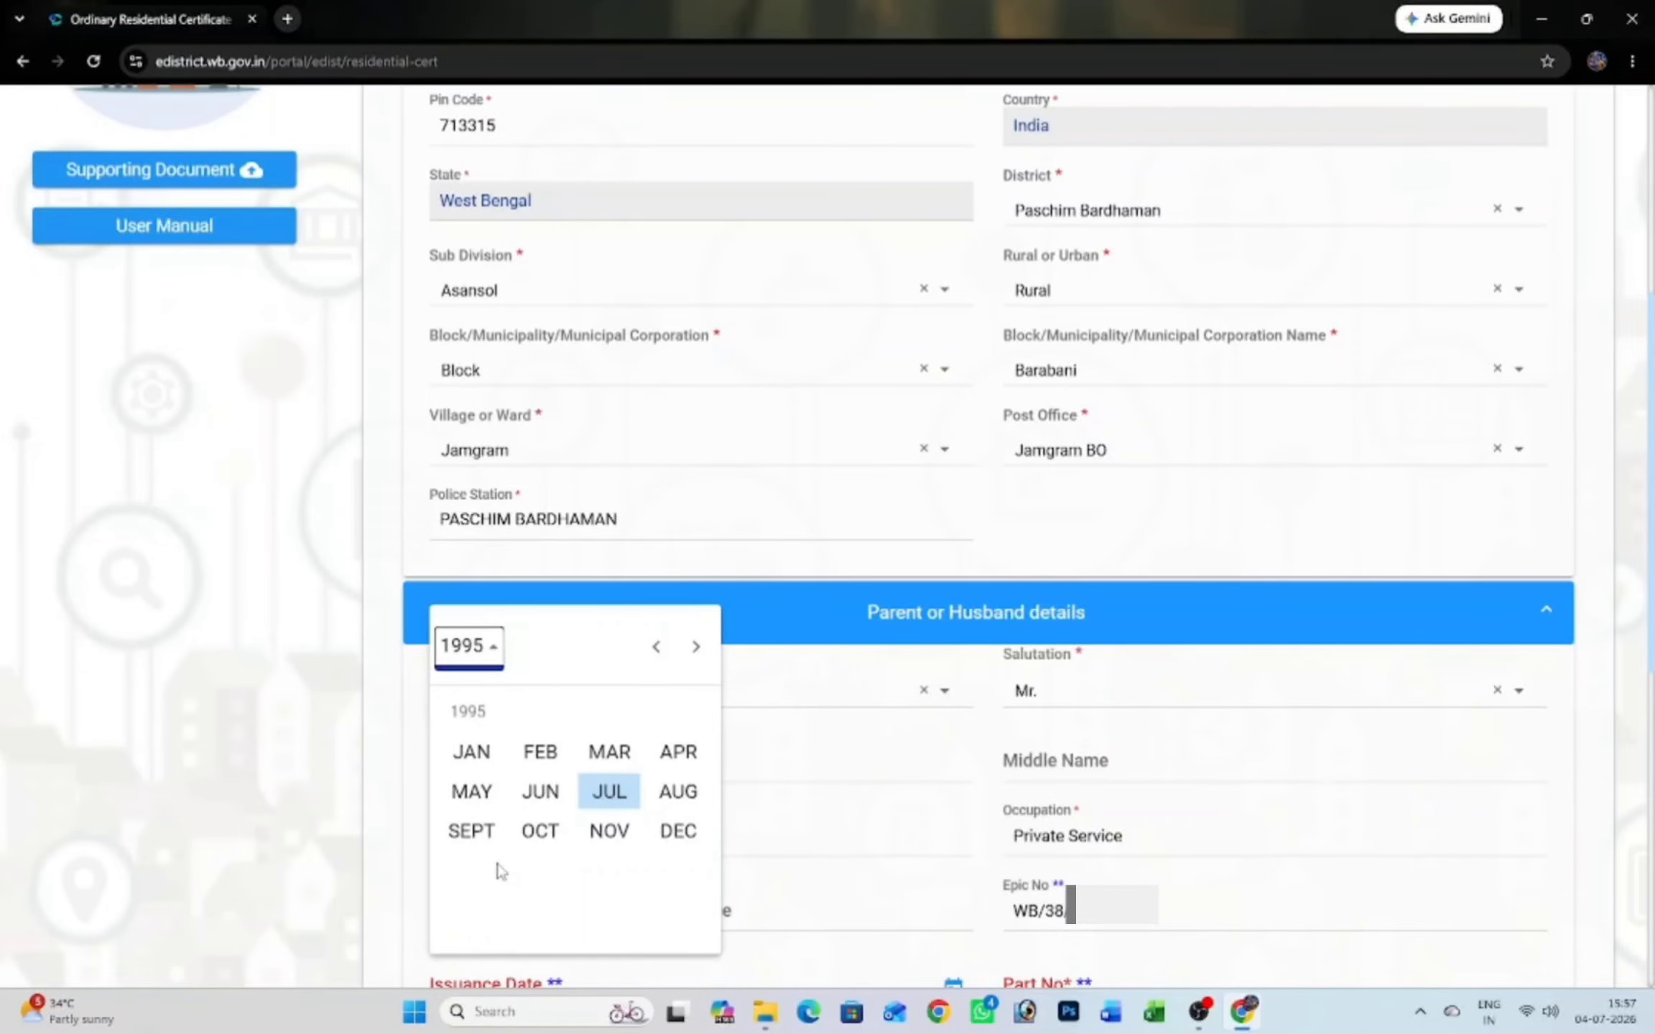
pyautogui.click(662, 761)
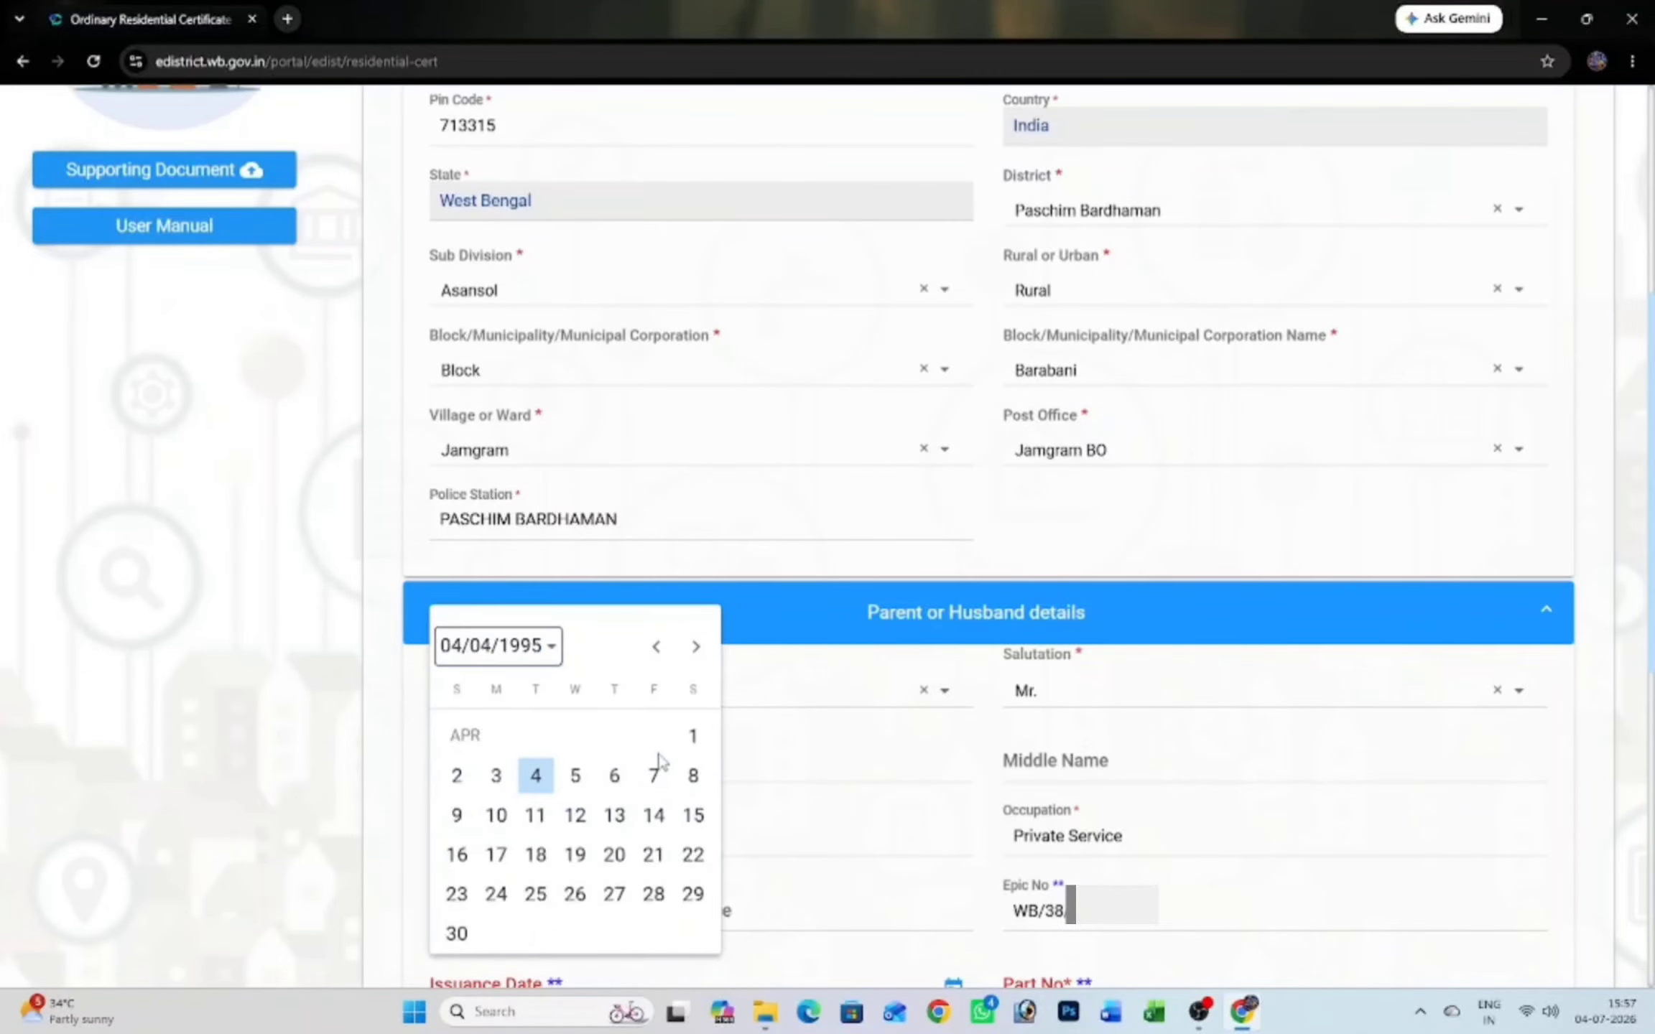
pyautogui.click(536, 777)
pyautogui.scroll(-2, 632, 782)
pyautogui.scroll(-3, 643, 793)
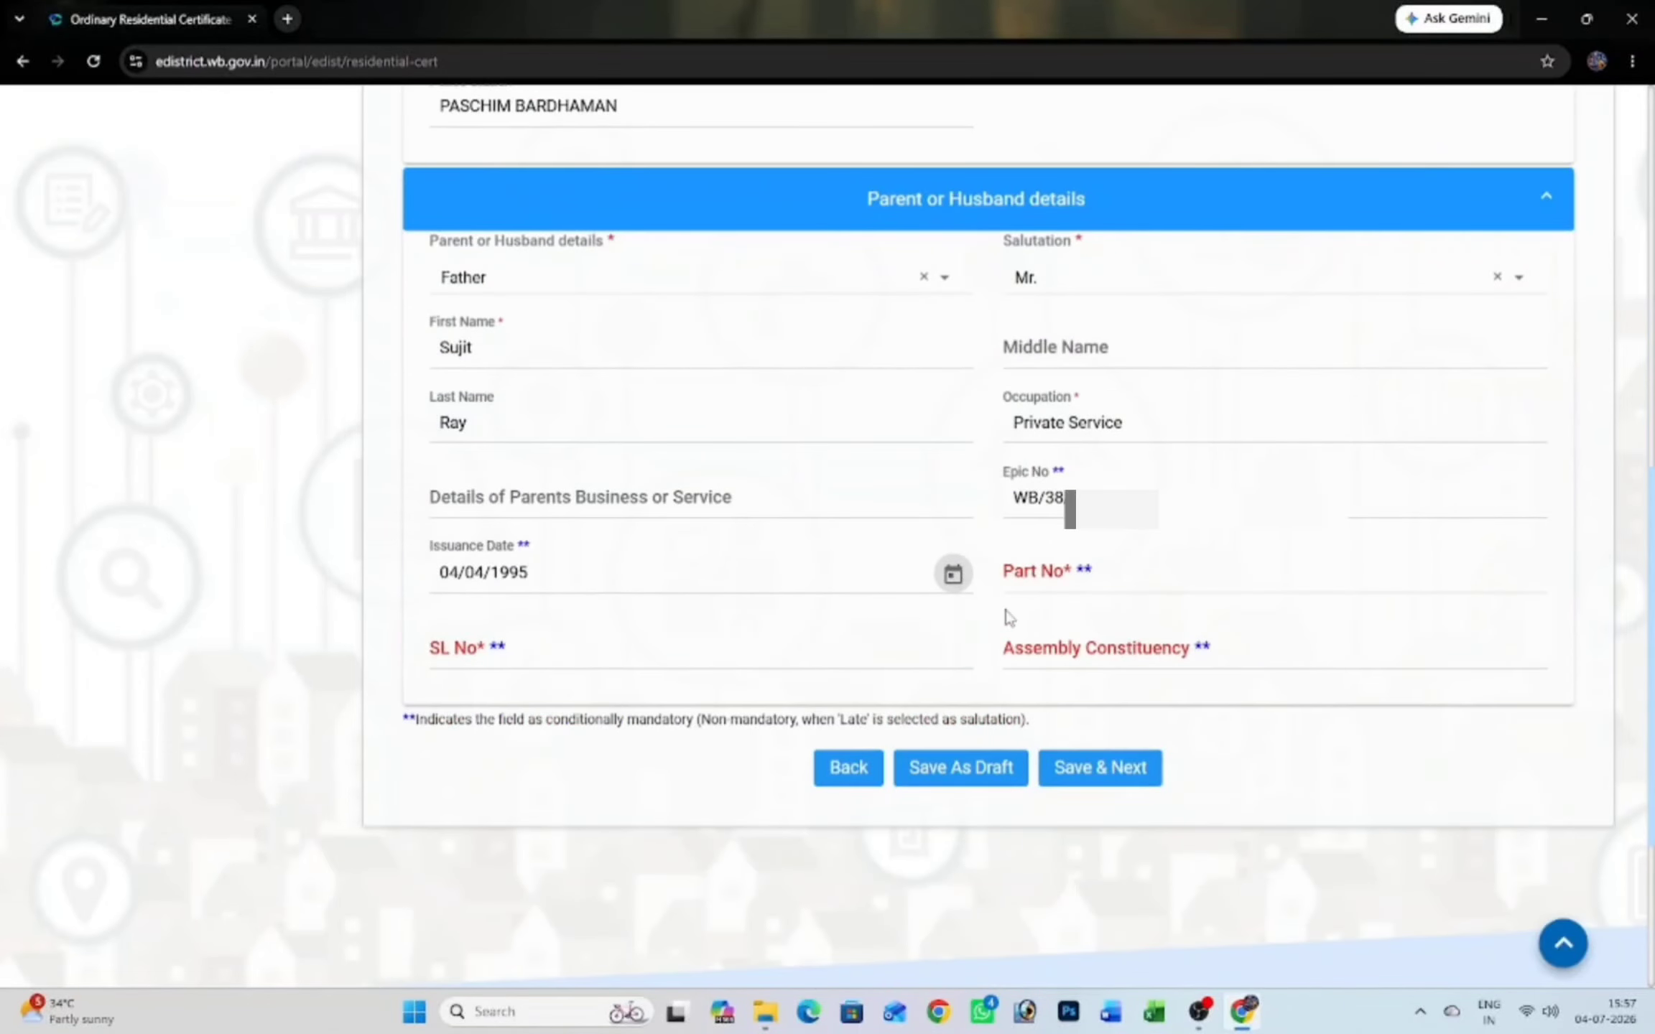
# Enter the father's voter part and serial numbers, constituency BARABANI, and save as draft.
pyautogui.click(1048, 579)
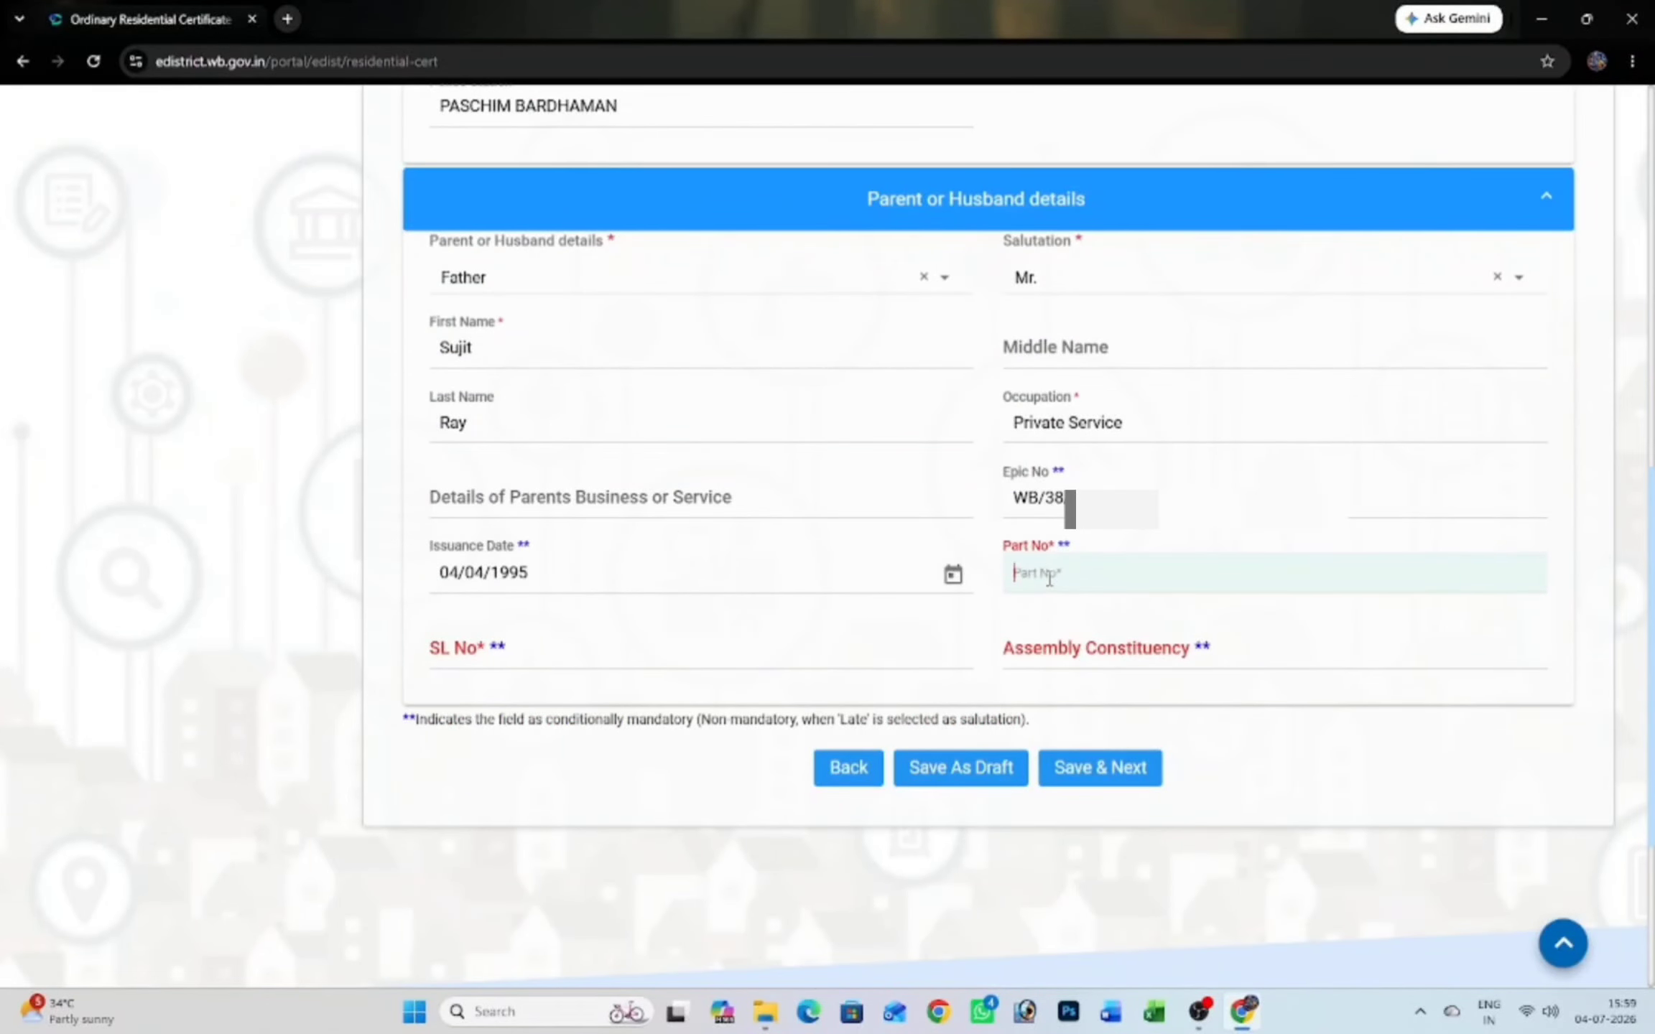
pyautogui.click(672, 652)
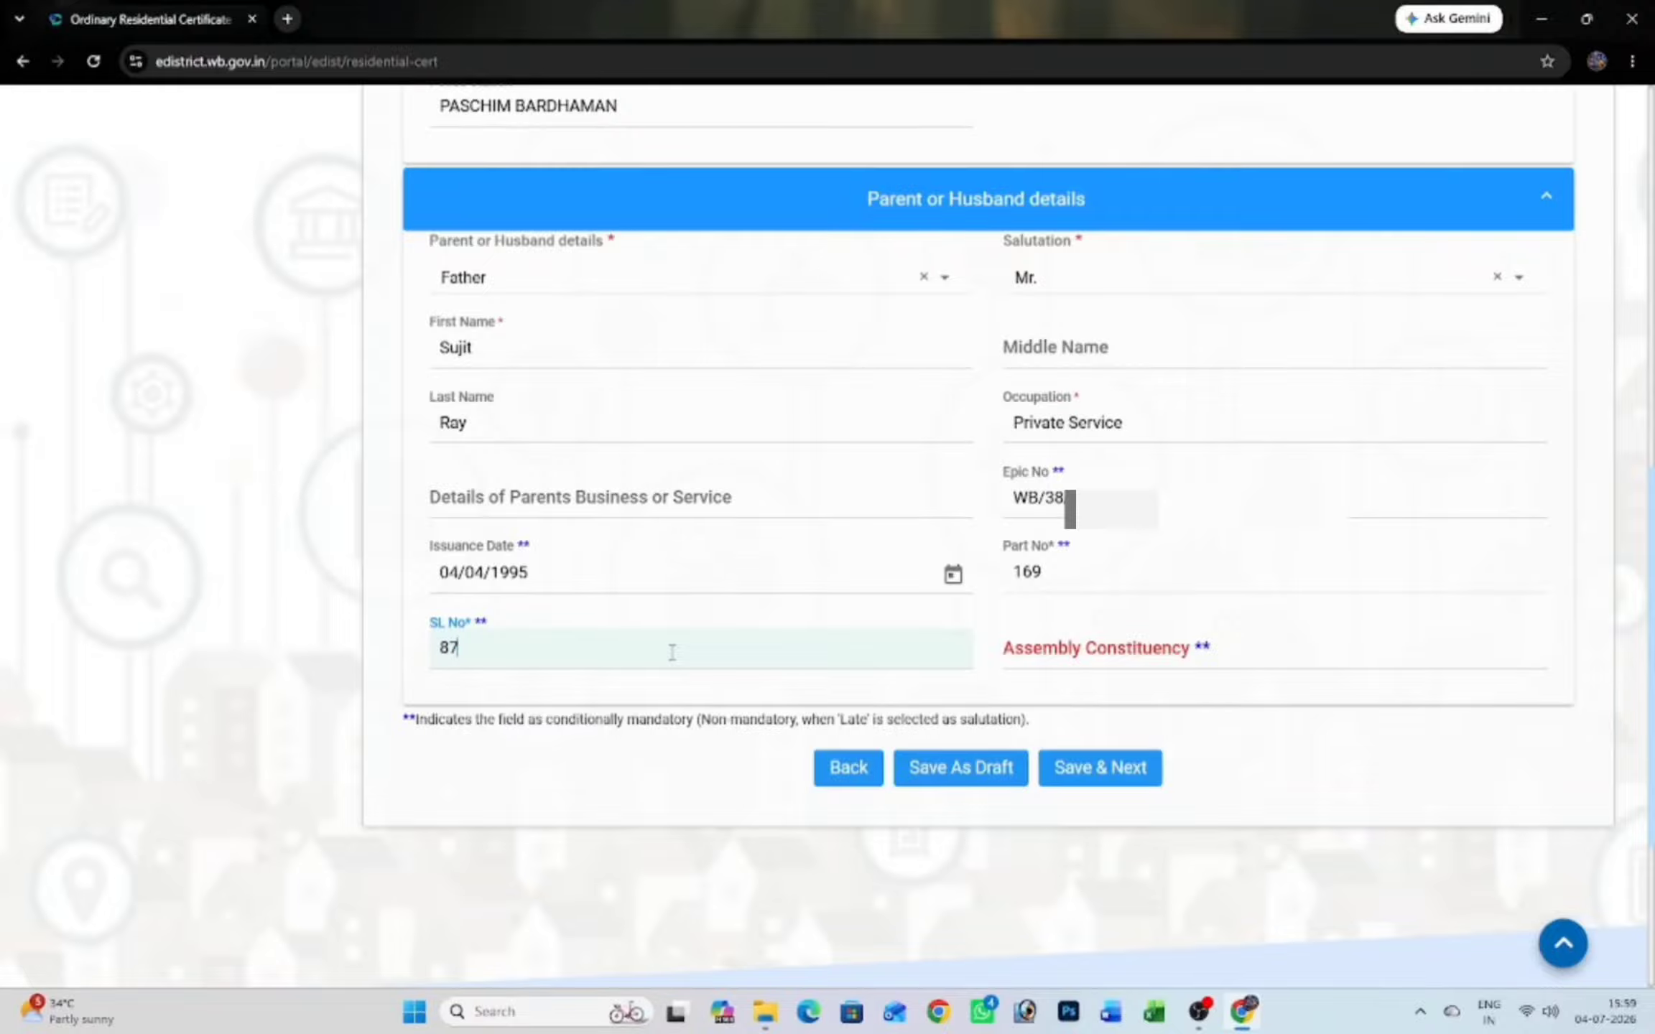
pyautogui.click(1157, 648)
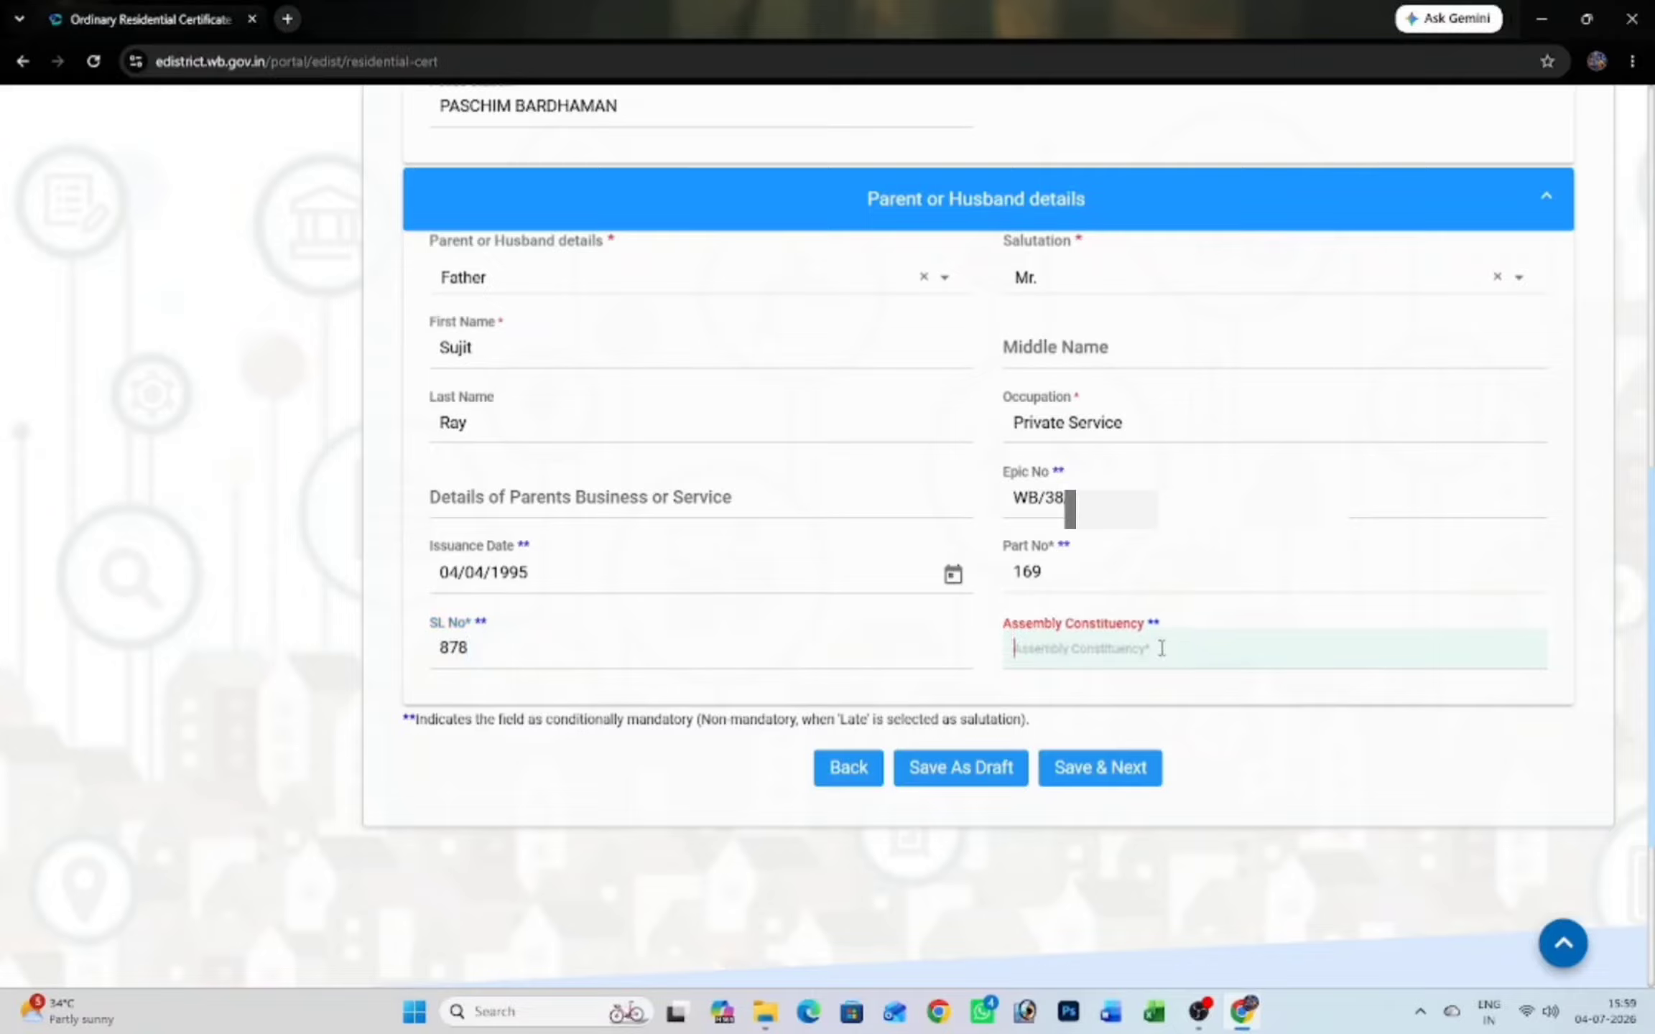
pyautogui.write('bARA')
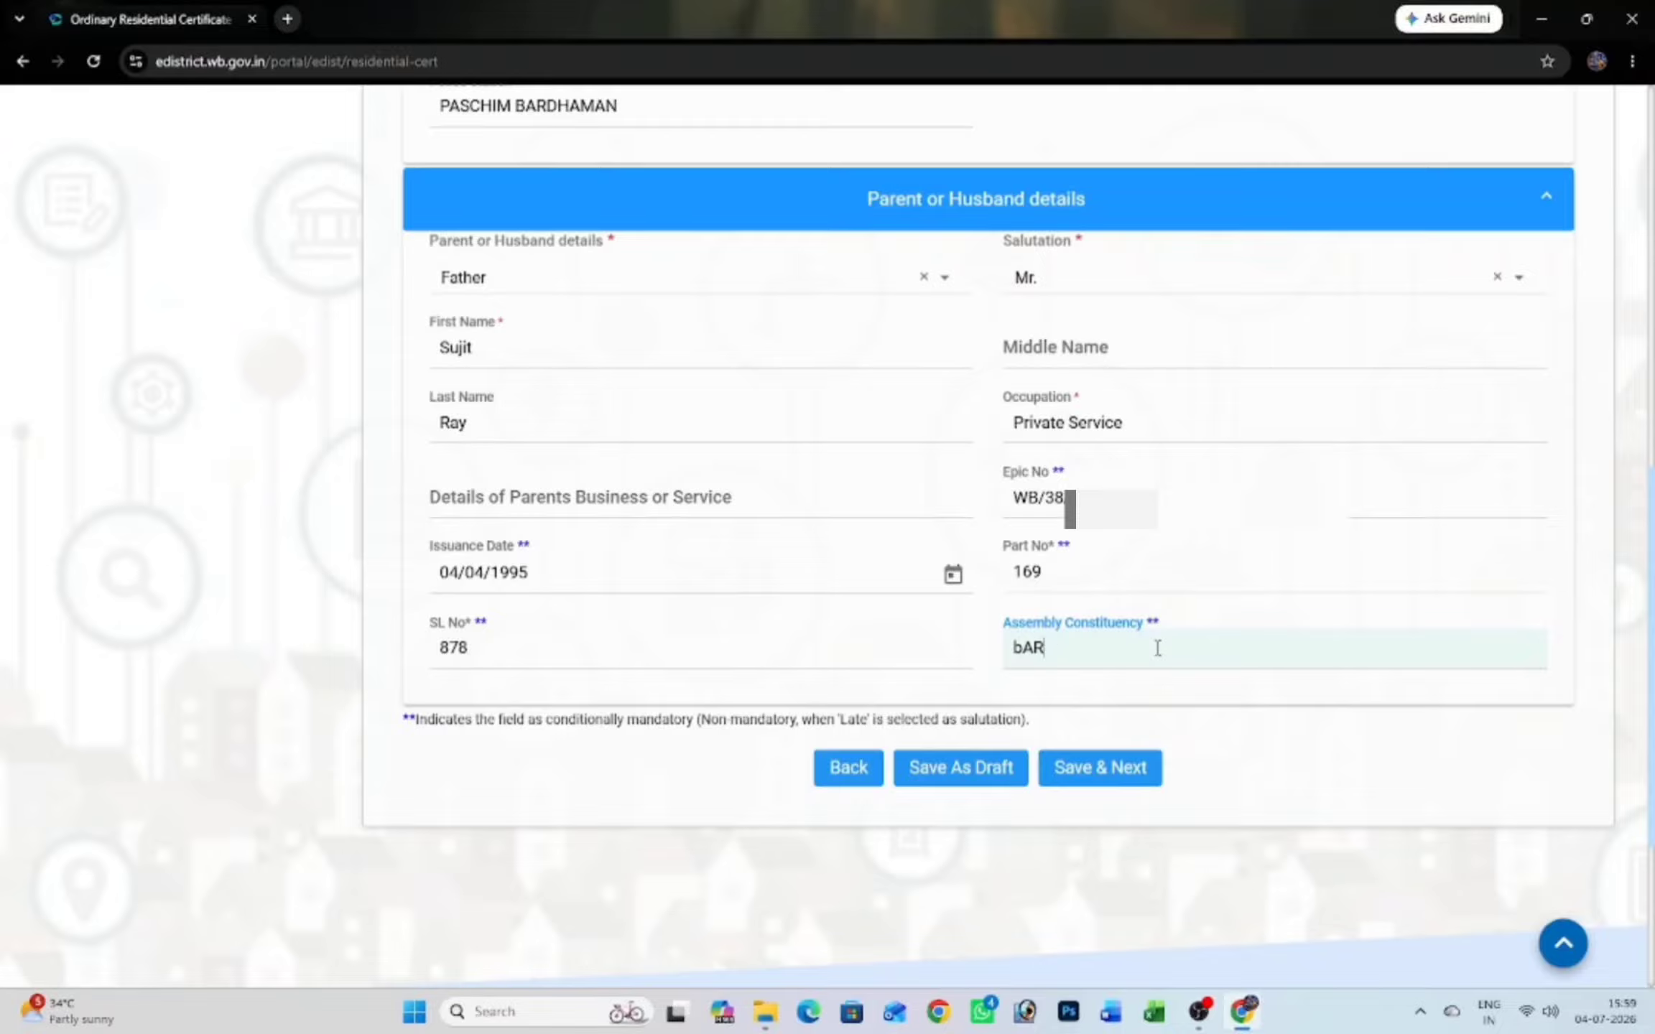
pyautogui.press('BackSpace')
pyautogui.press('BackSpace')
pyautogui.press('BackSpace')
pyautogui.write('BA')
pyautogui.click(913, 771)
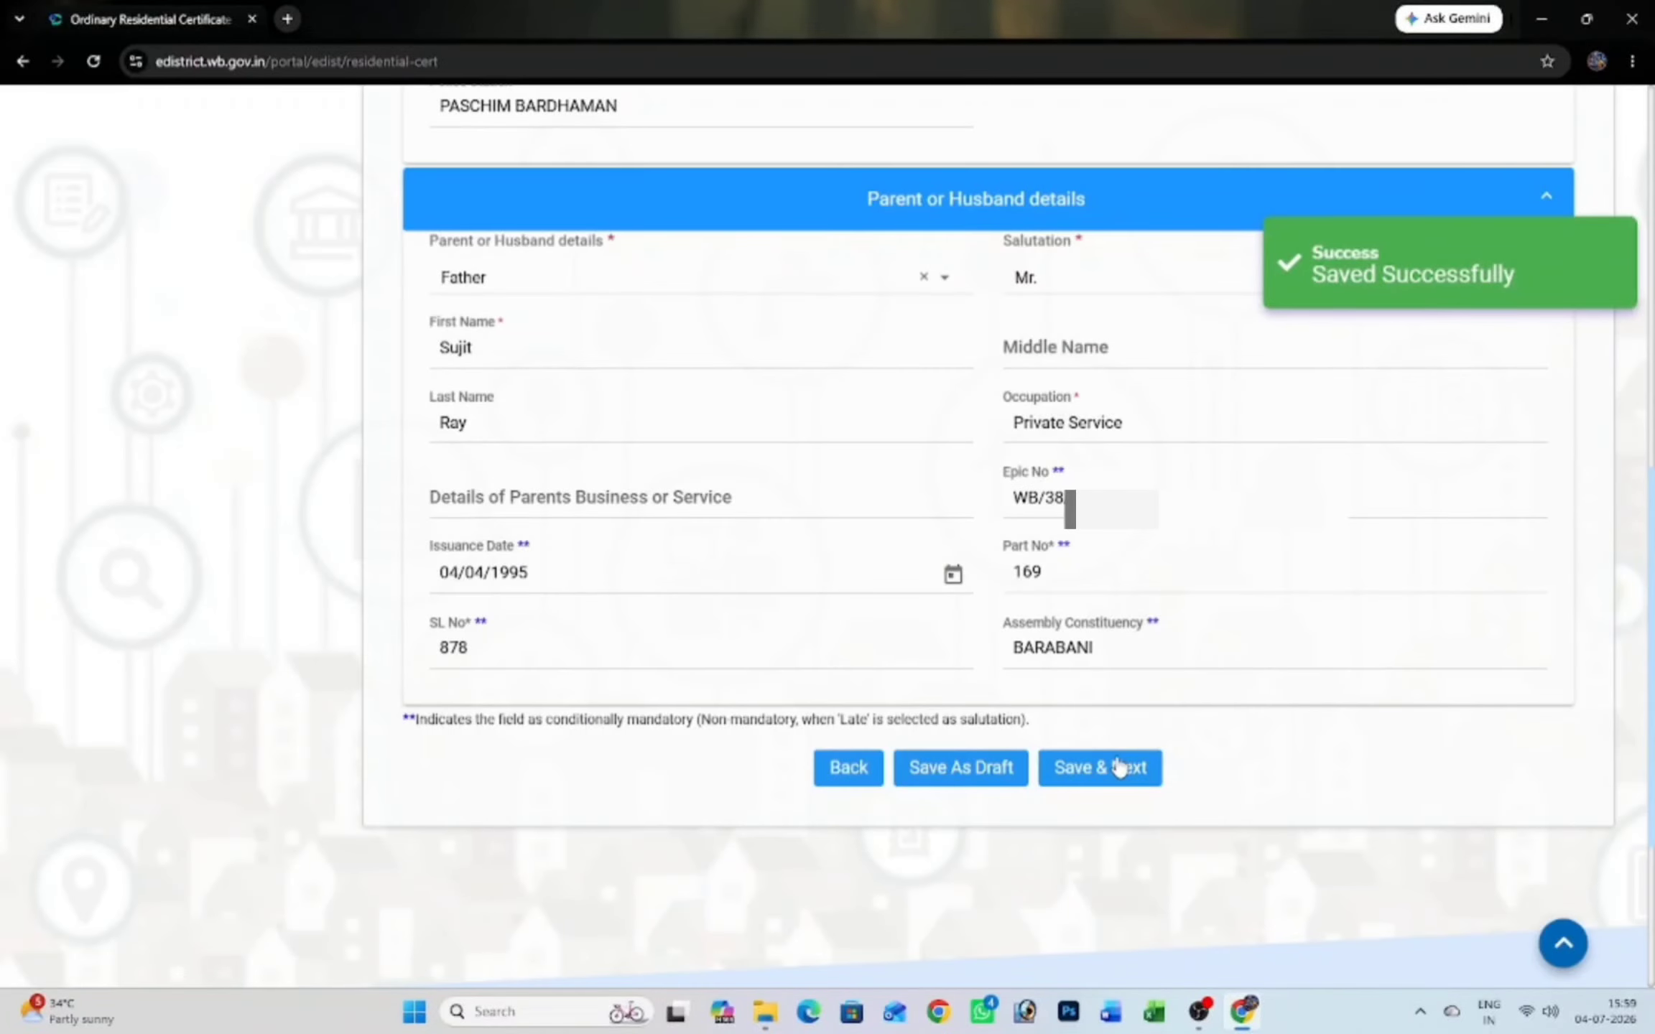
# Continue to the address step and reuse the Present Address for the permanent address.
pyautogui.click(1118, 767)
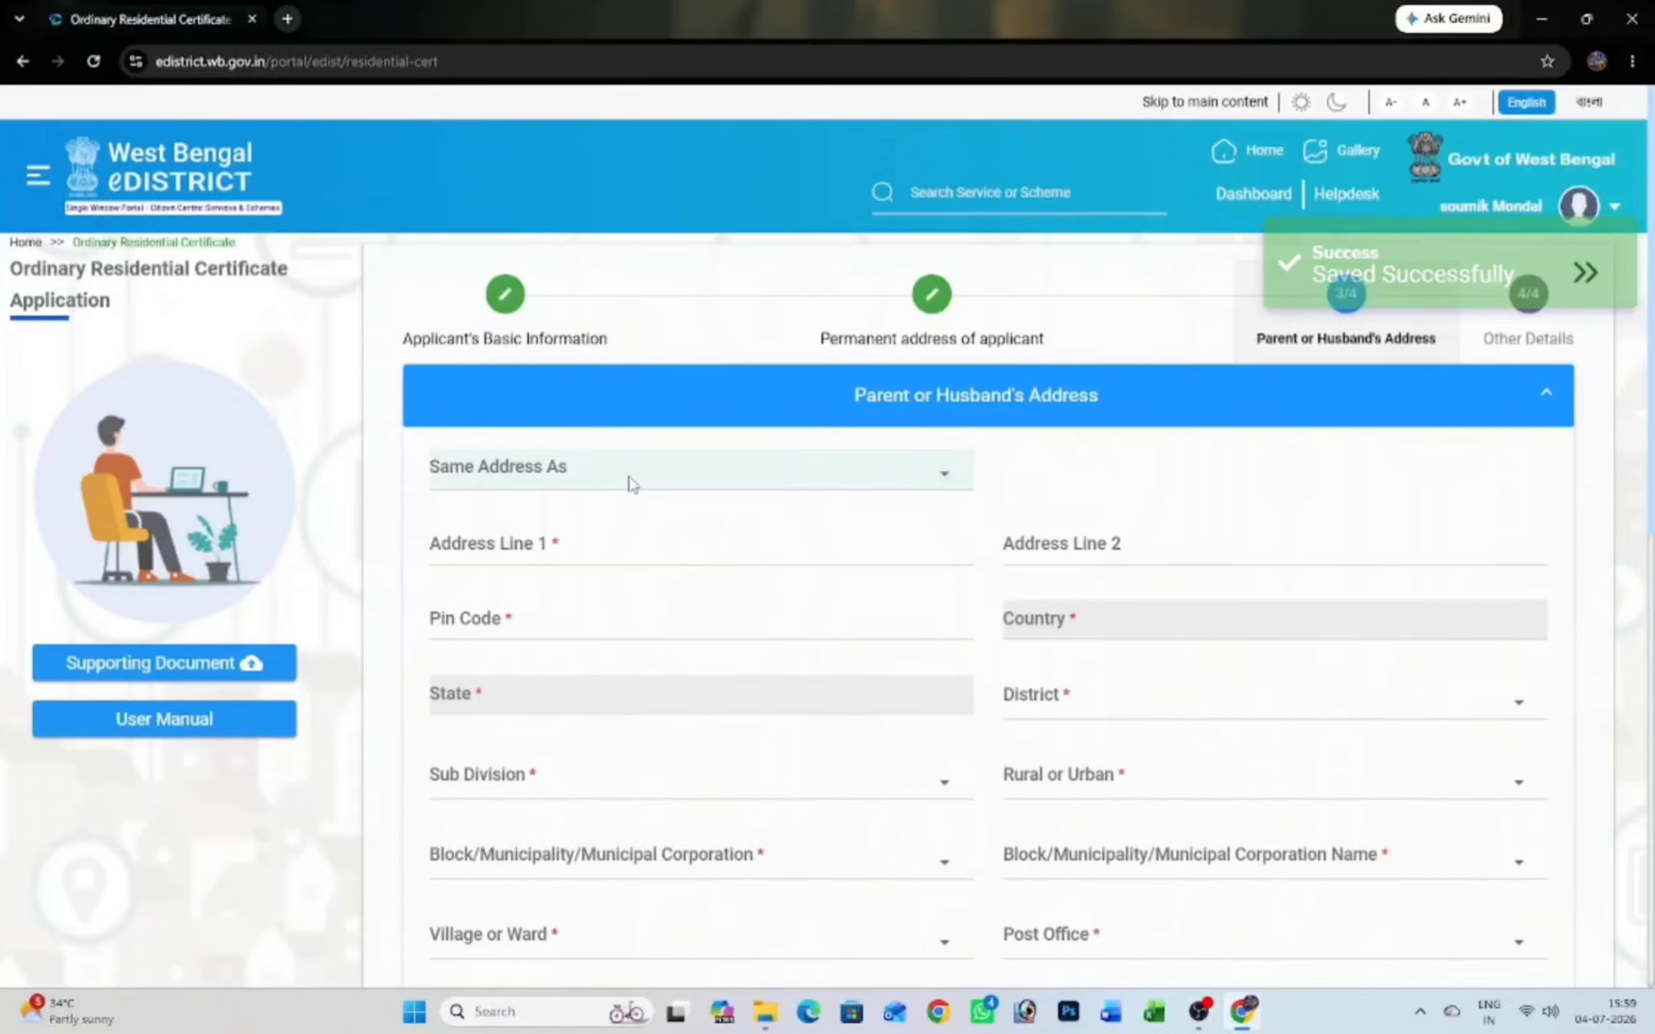
pyautogui.click(630, 478)
pyautogui.click(573, 518)
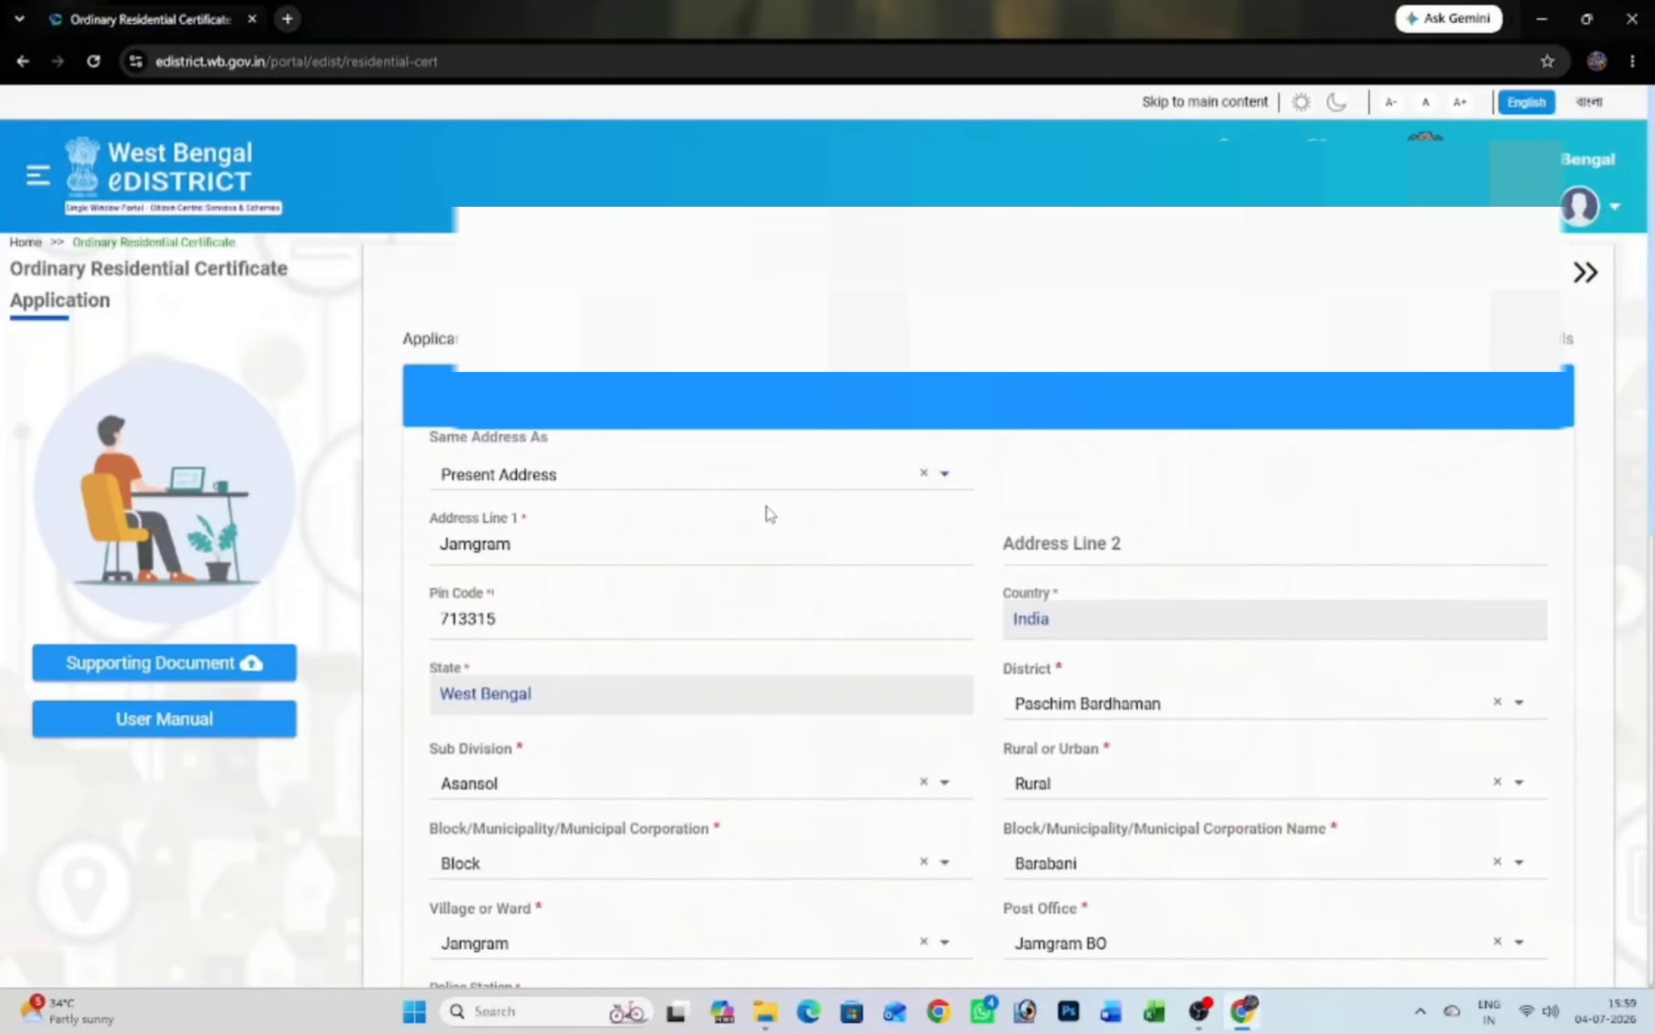
pyautogui.scroll(-7, 776, 524)
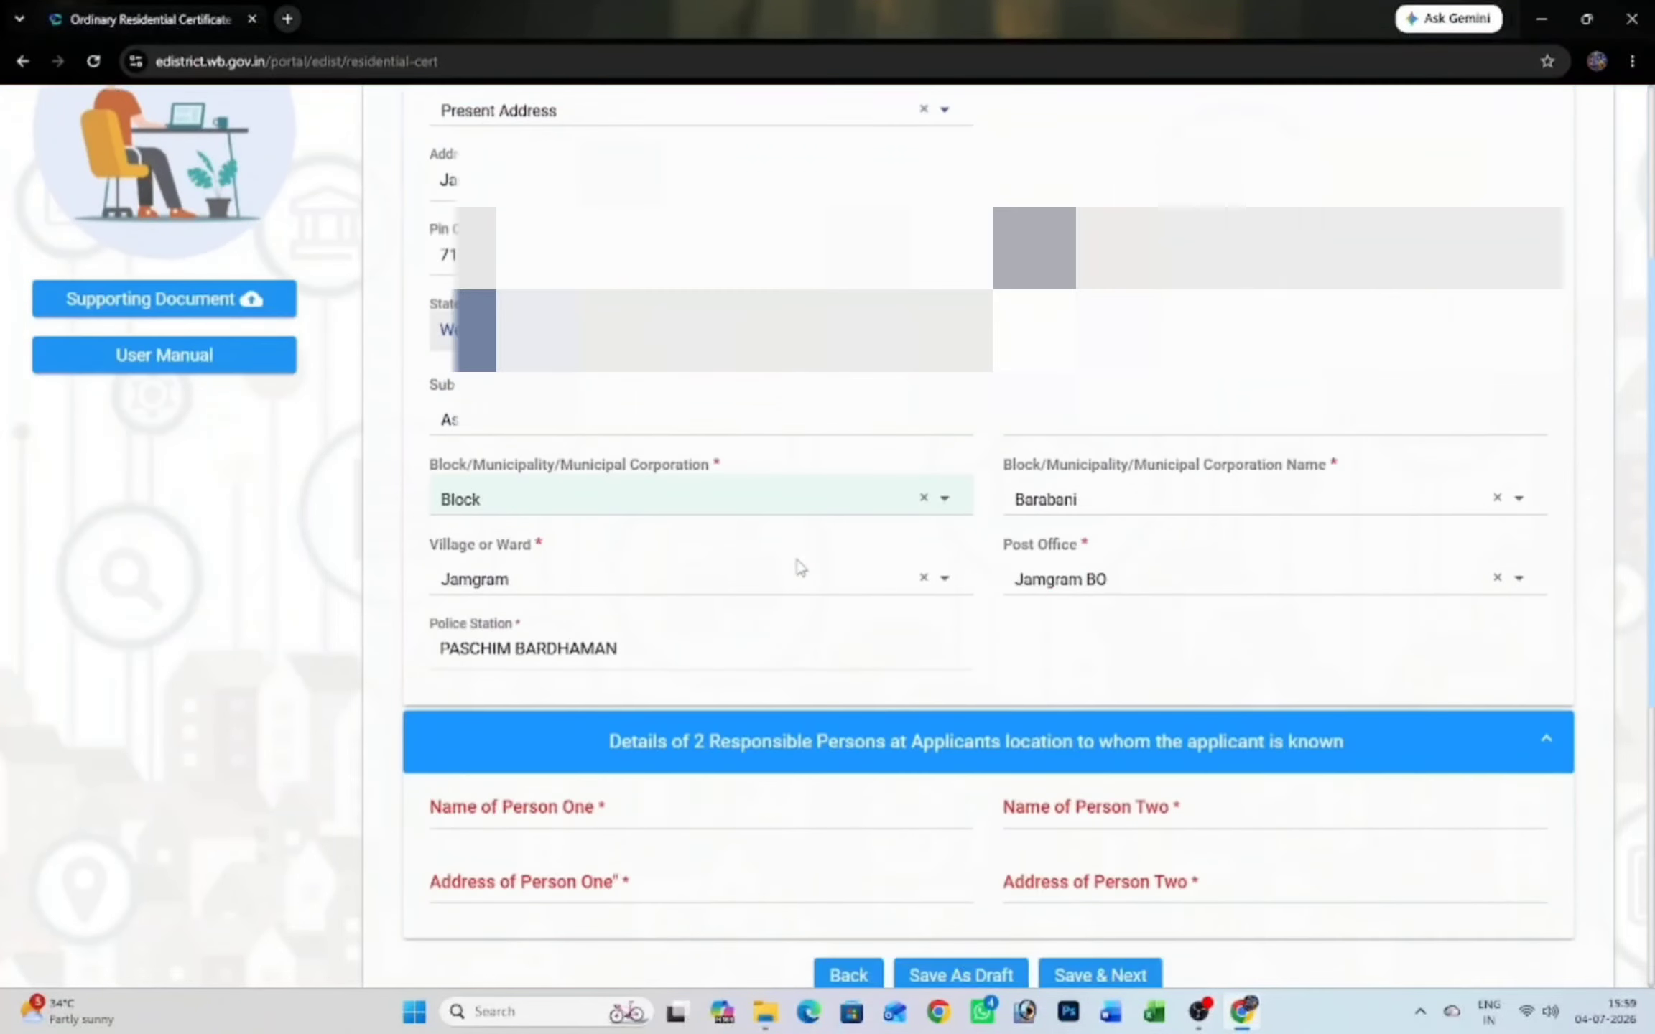
pyautogui.click(488, 589)
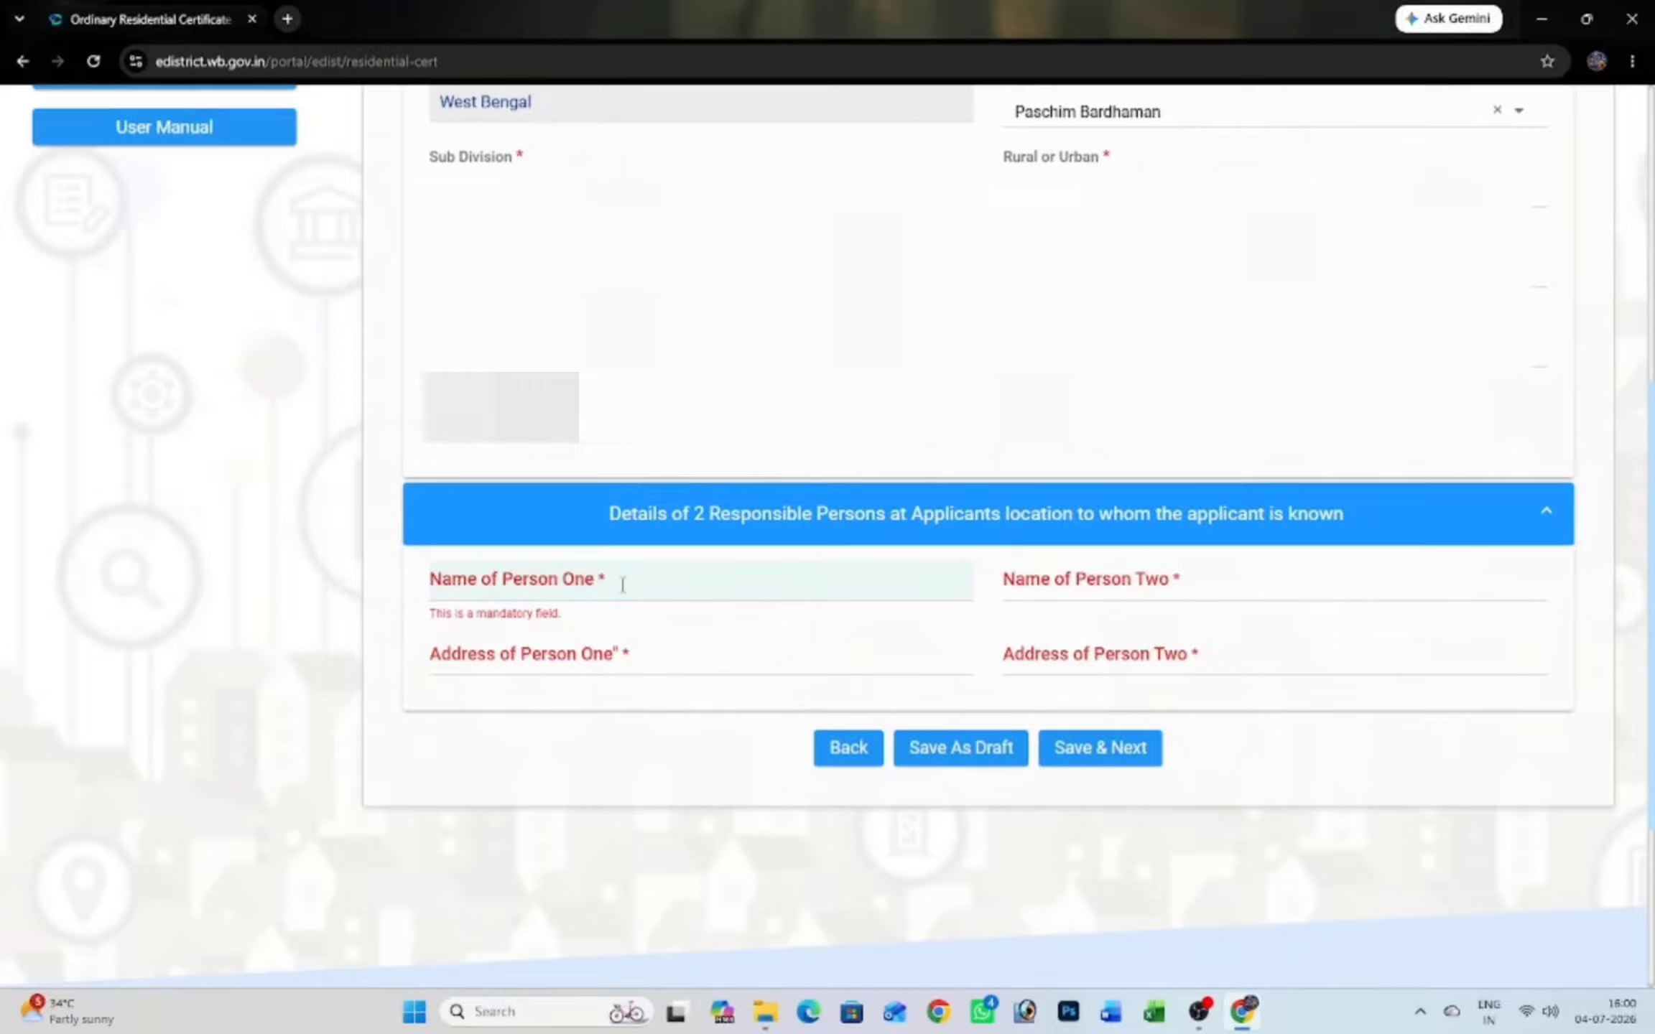
# Enter the full names of the two responsible persons.
pyautogui.click(466, 578)
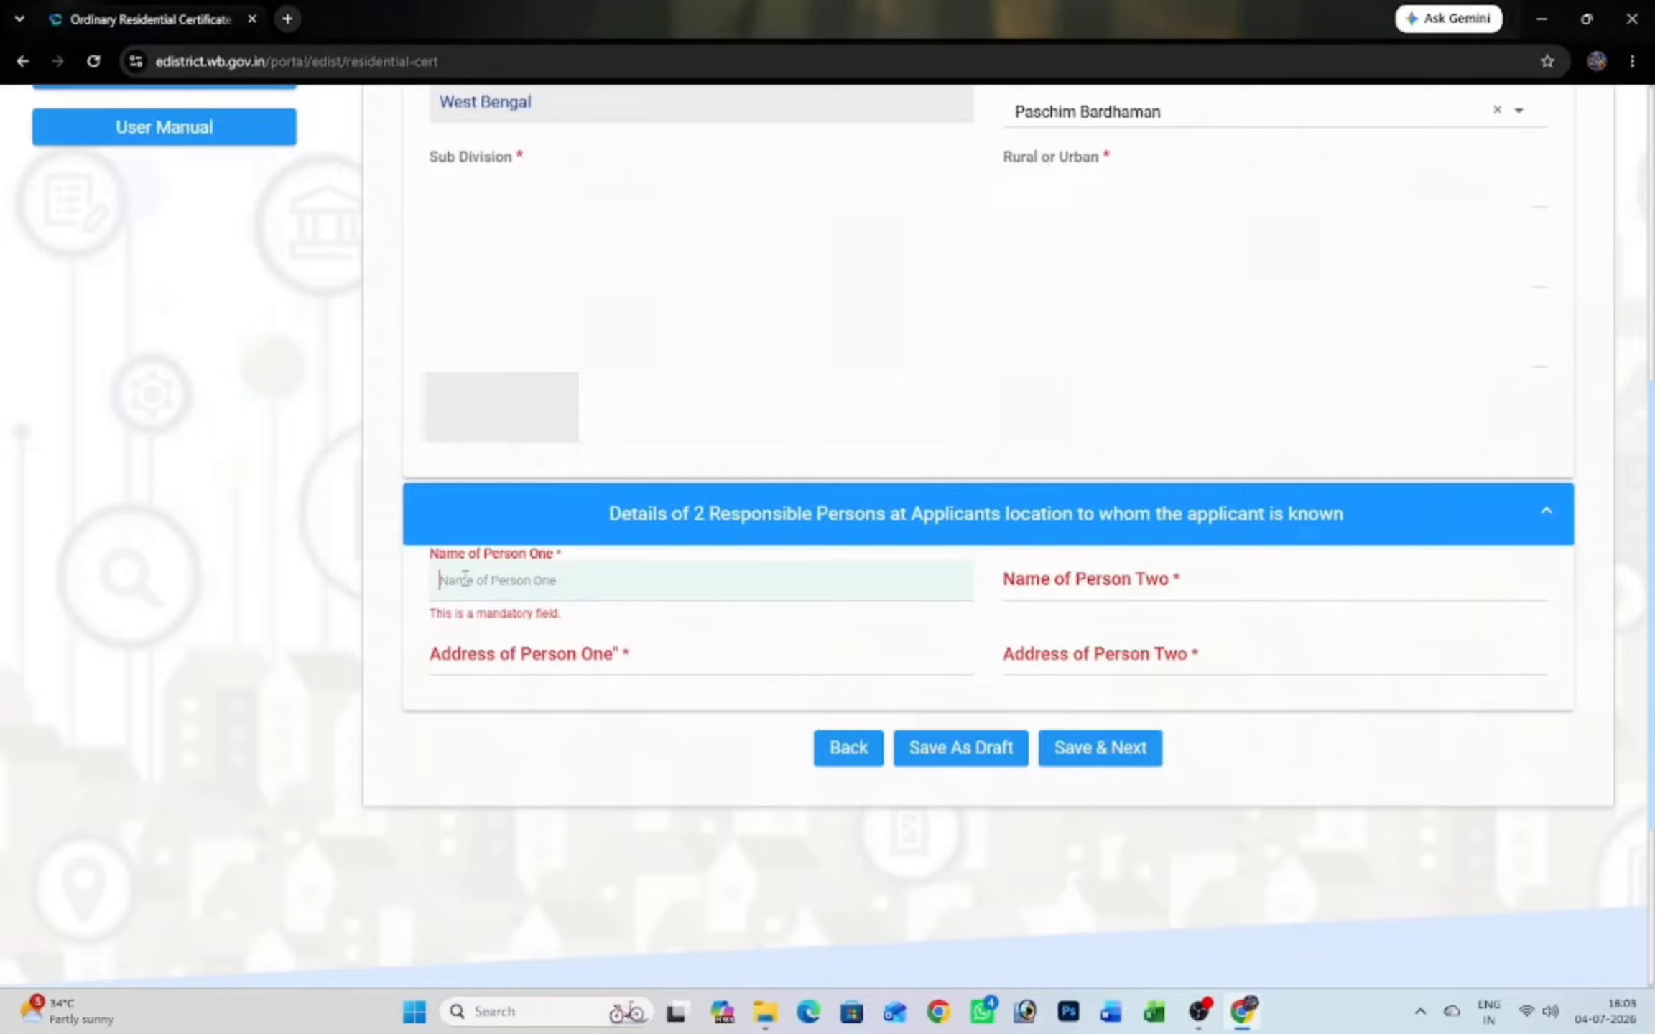
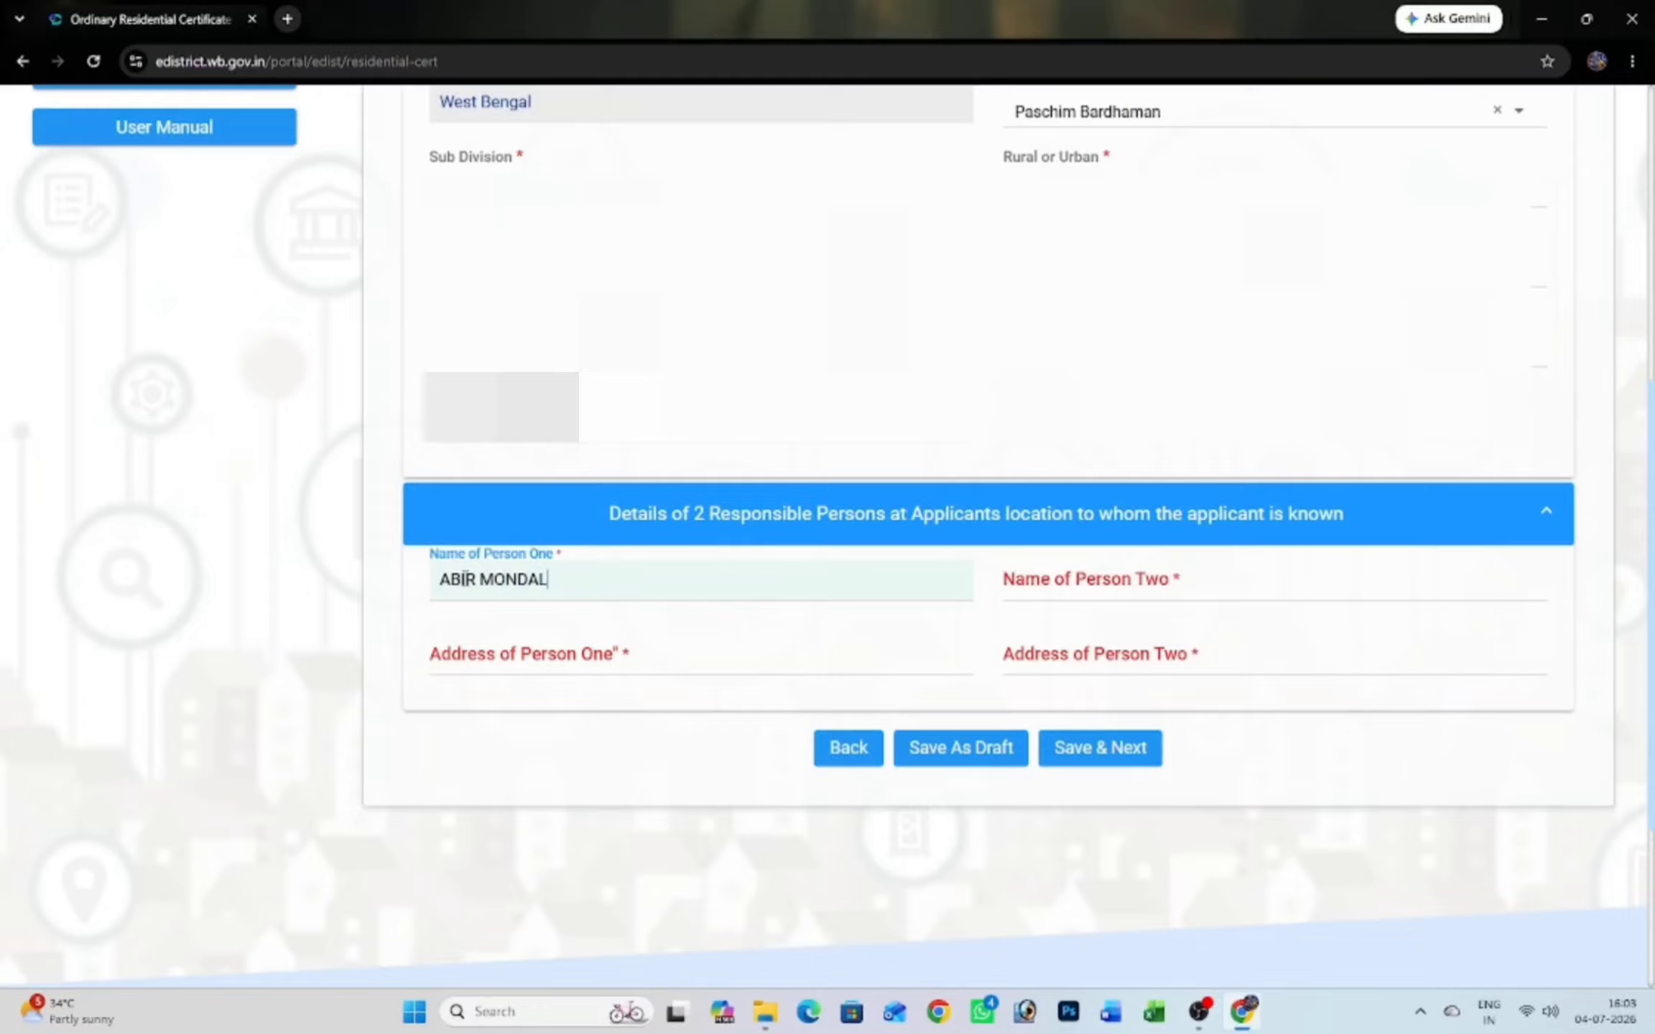
pyautogui.click(1078, 585)
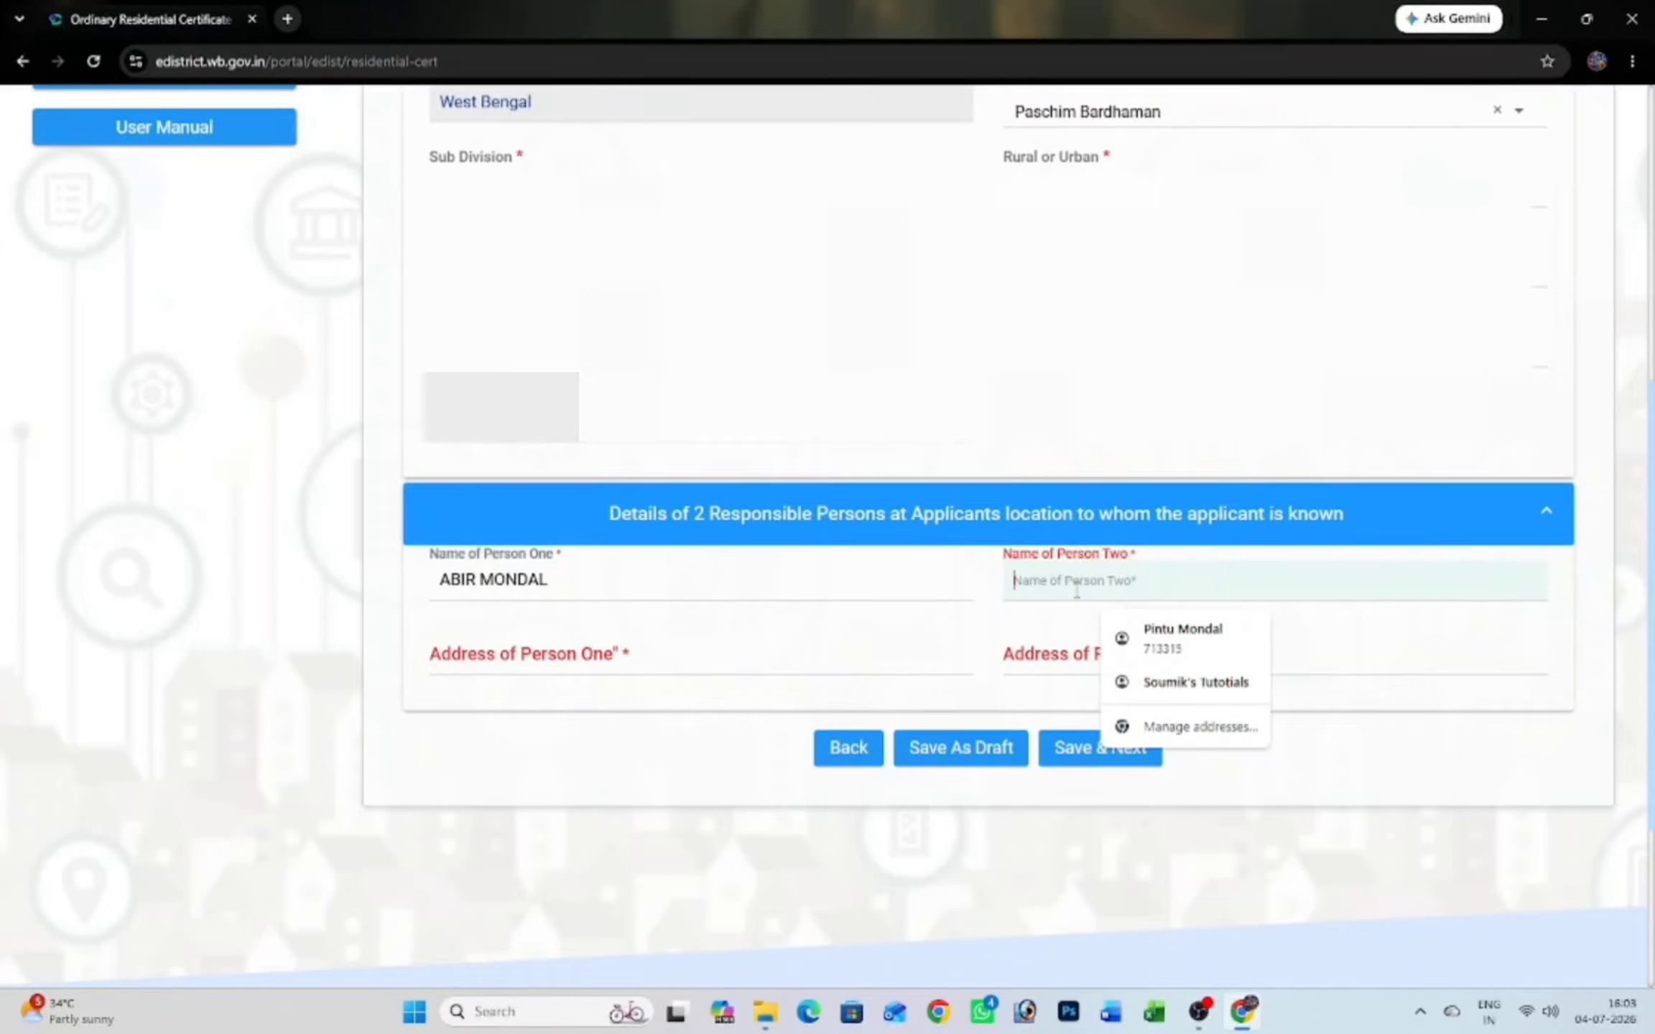
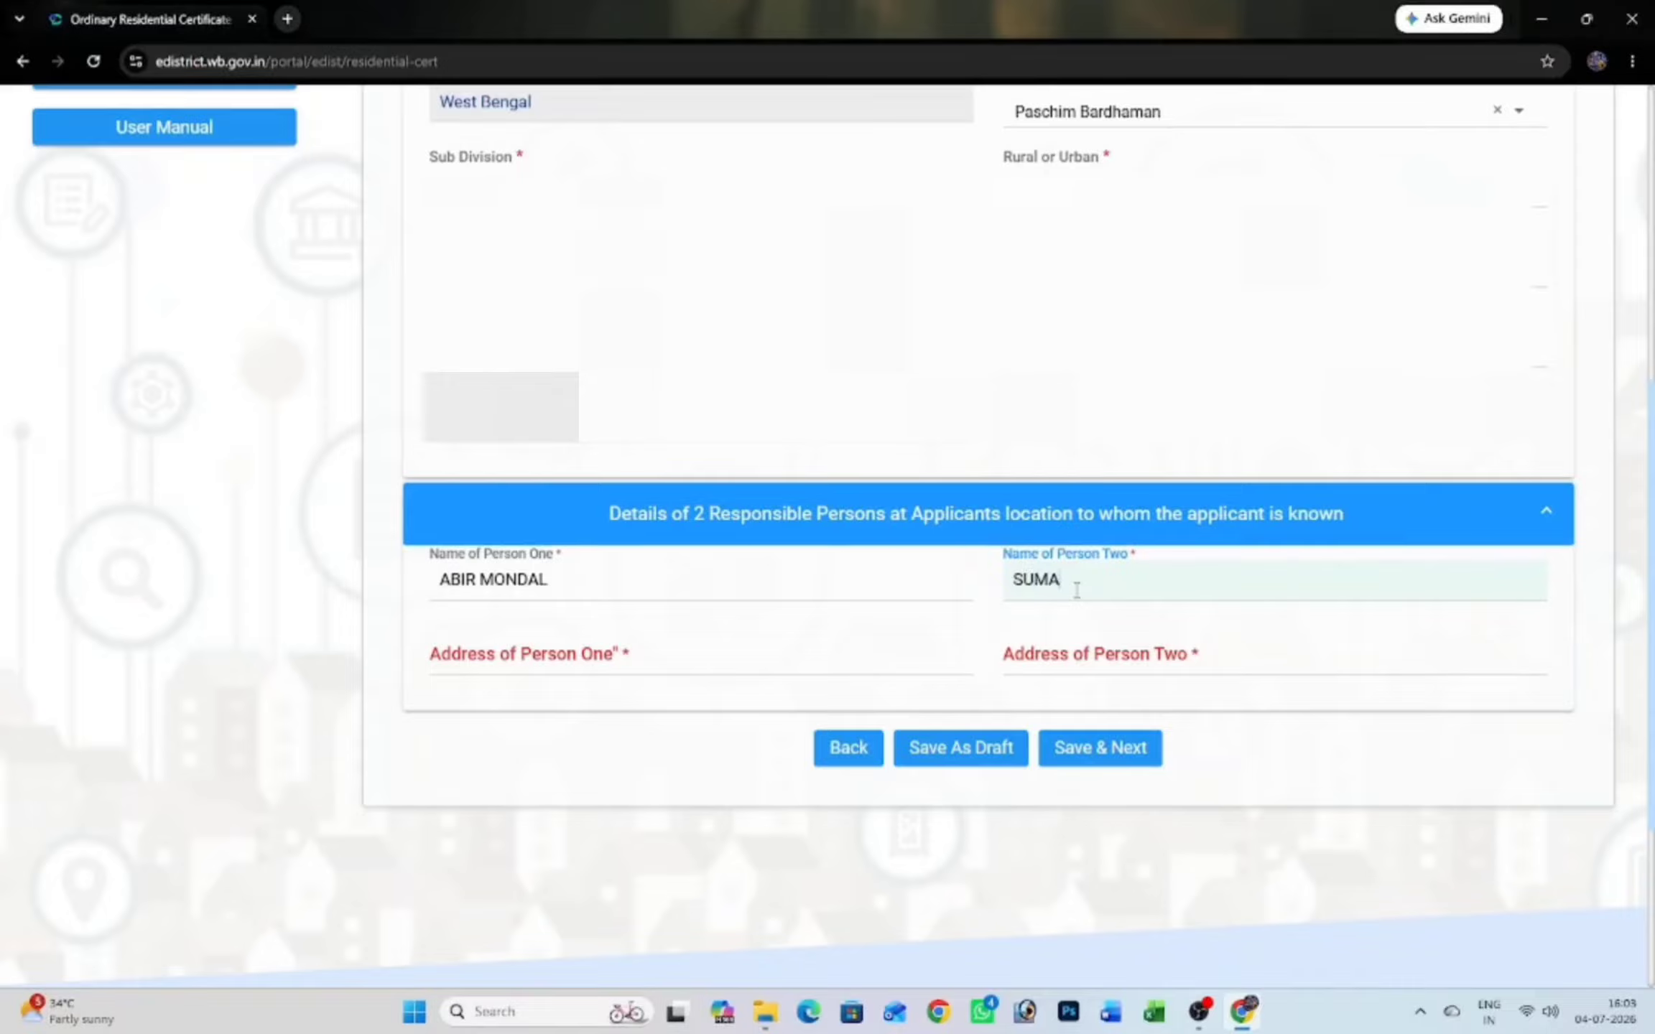
# Fill in both responsible persons' addresses and save the application as a draft.
pyautogui.click(799, 651)
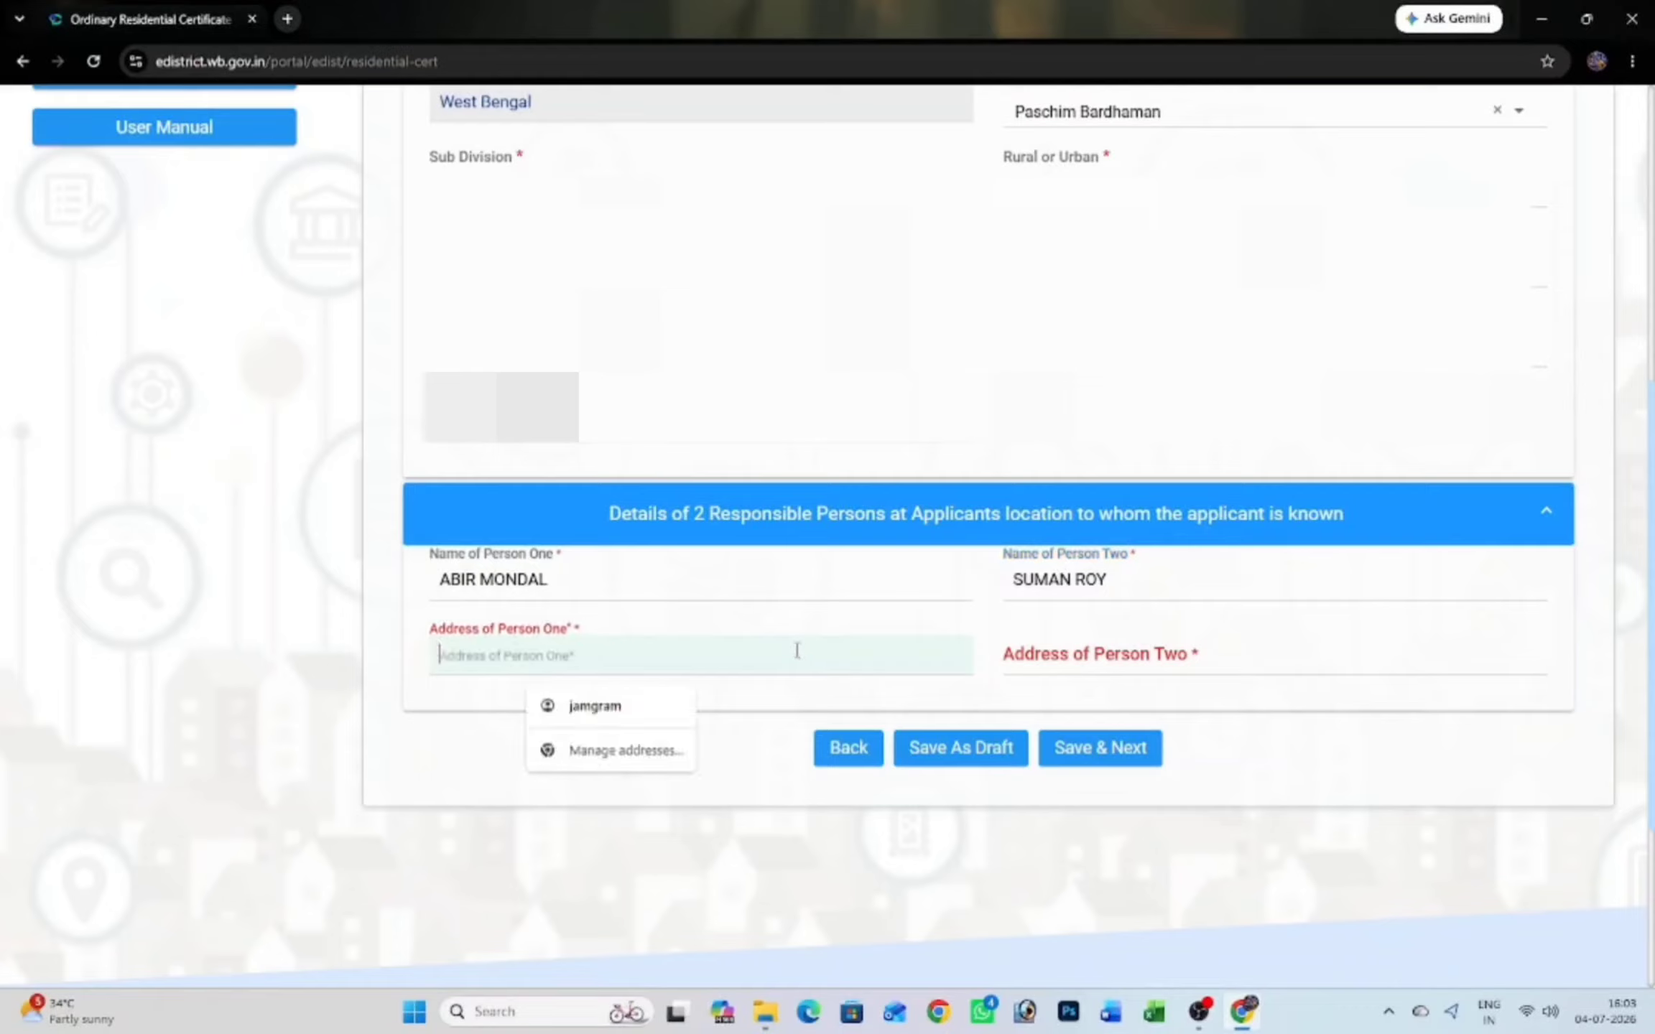
pyautogui.write('M')
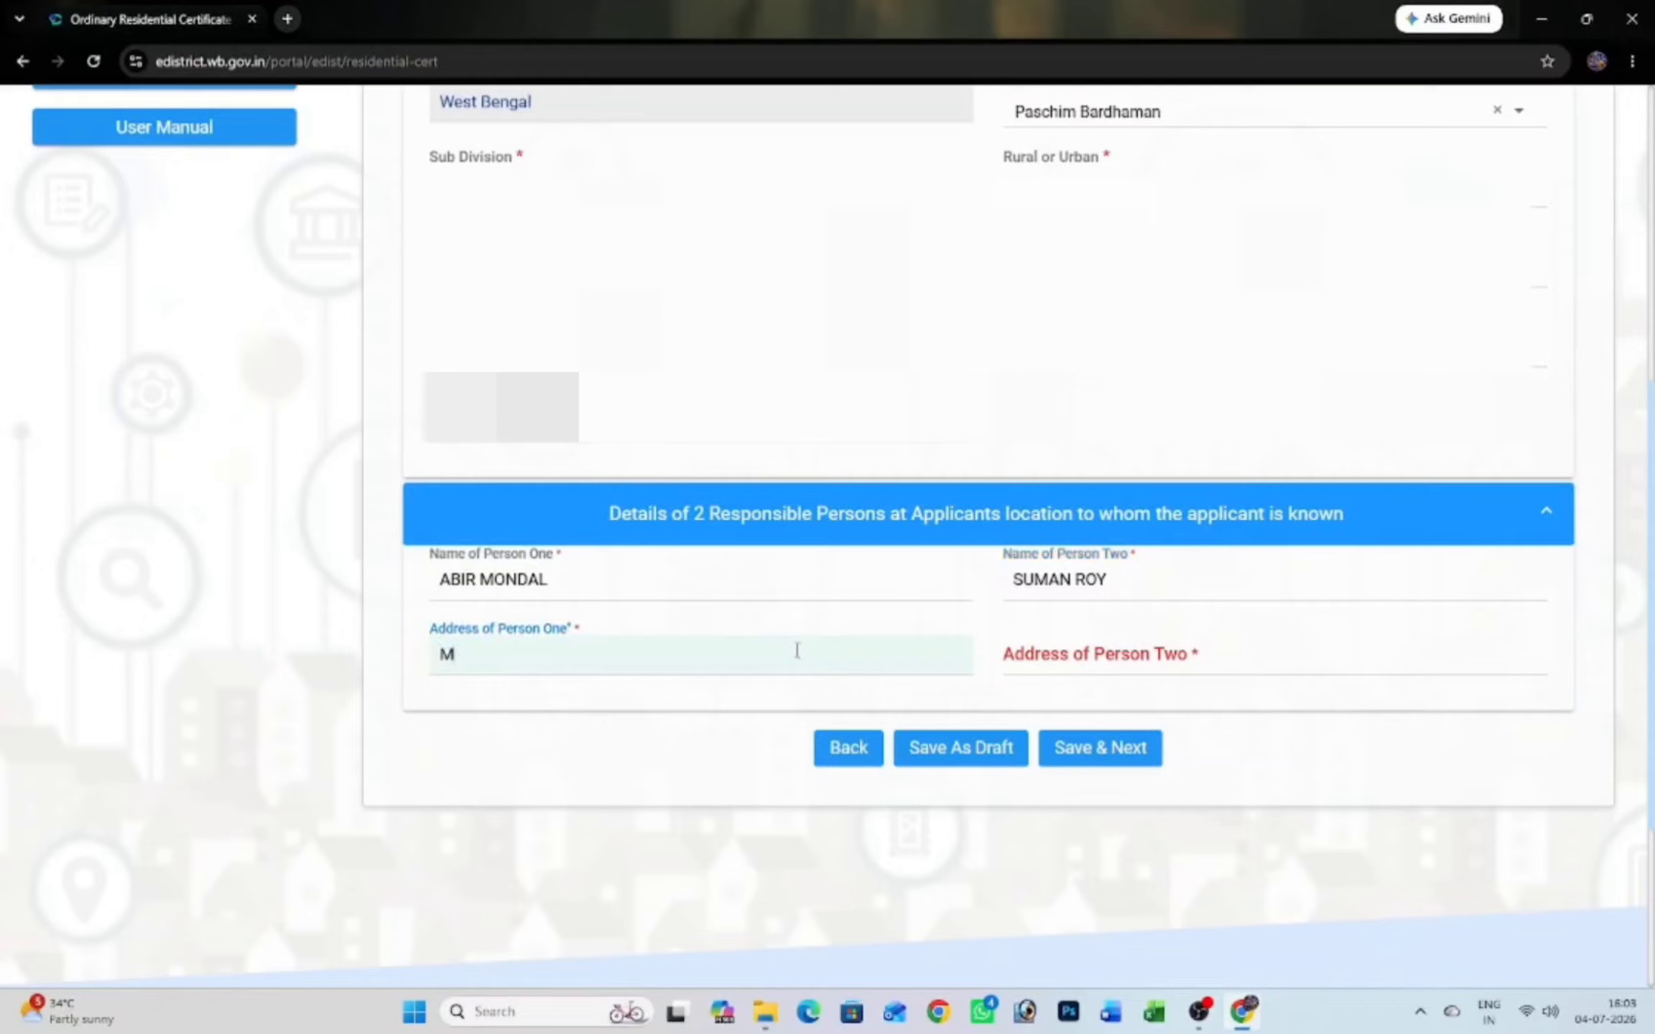
pyautogui.press('BackSpace')
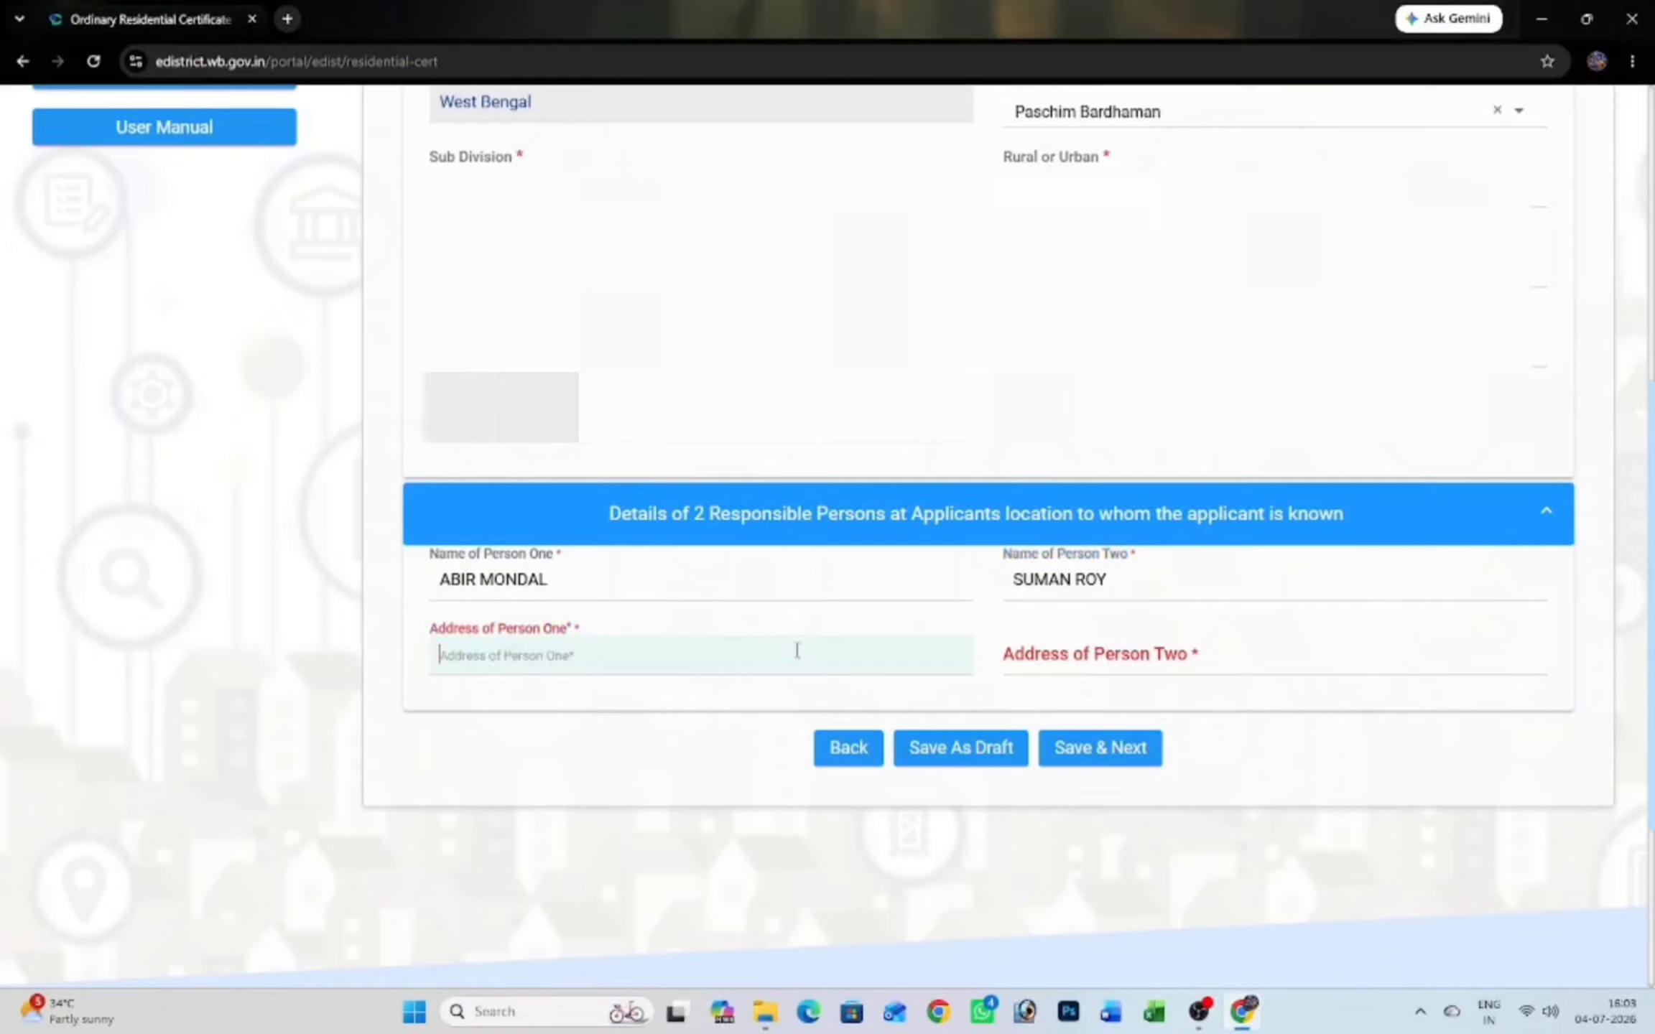
pyautogui.write('JANG')
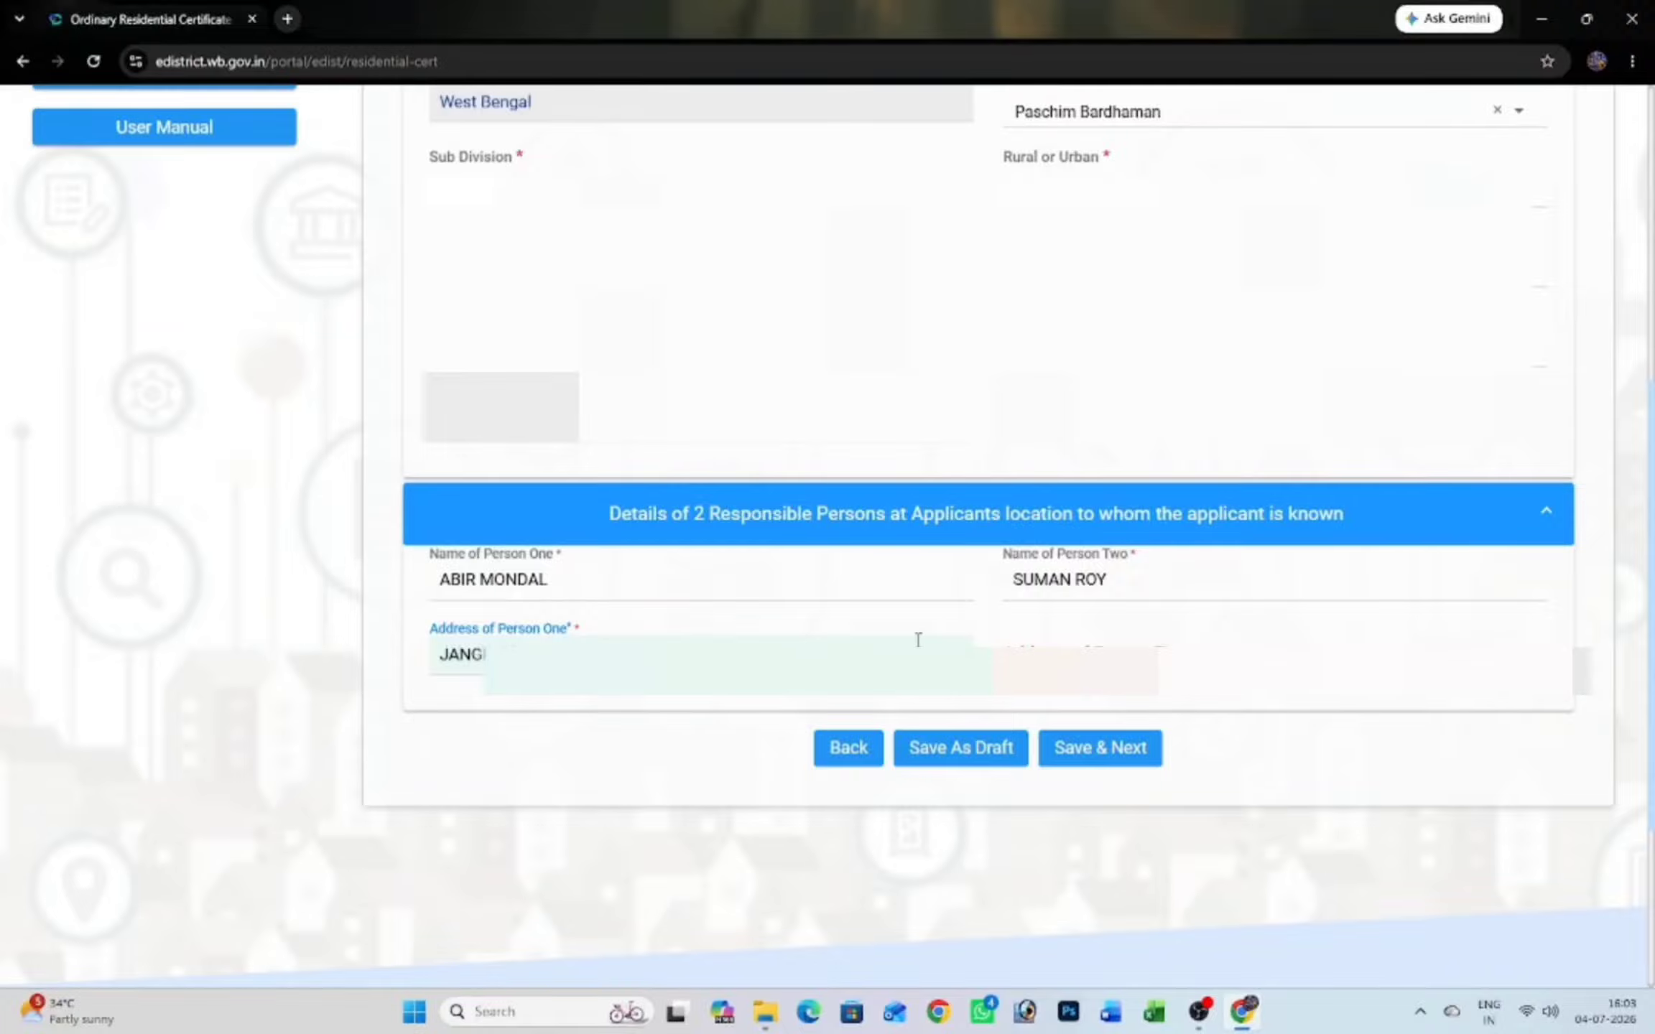
pyautogui.click(1043, 639)
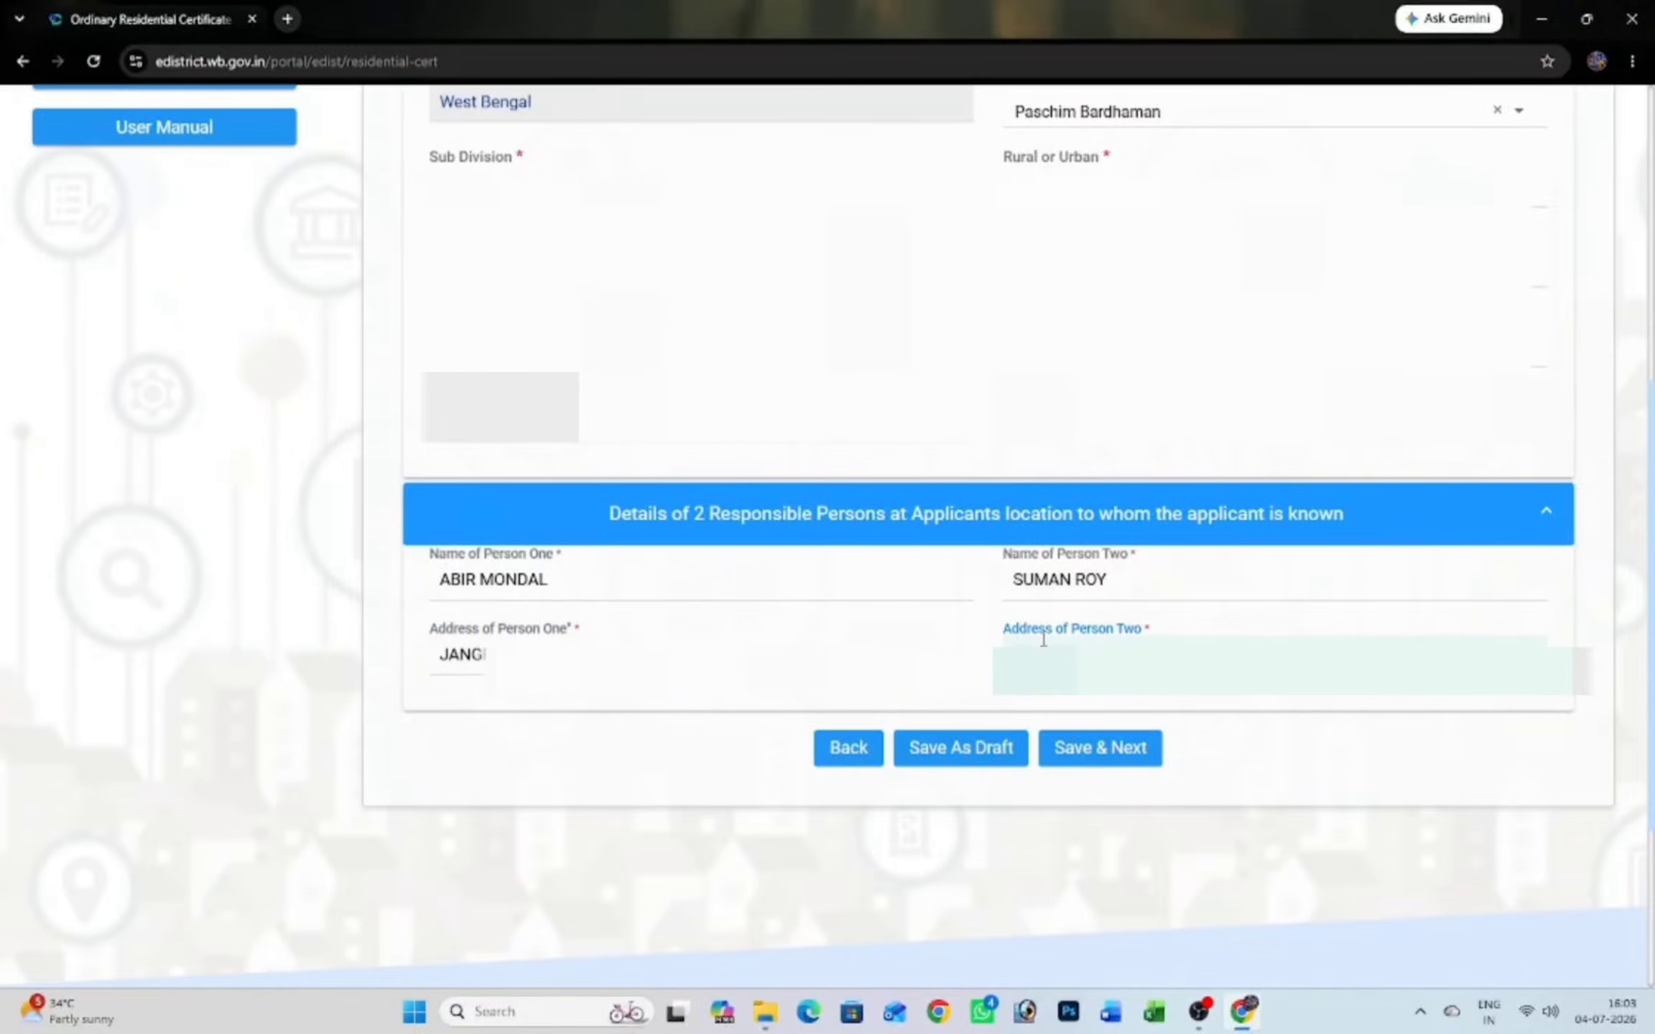
pyautogui.scroll(4, 1043, 639)
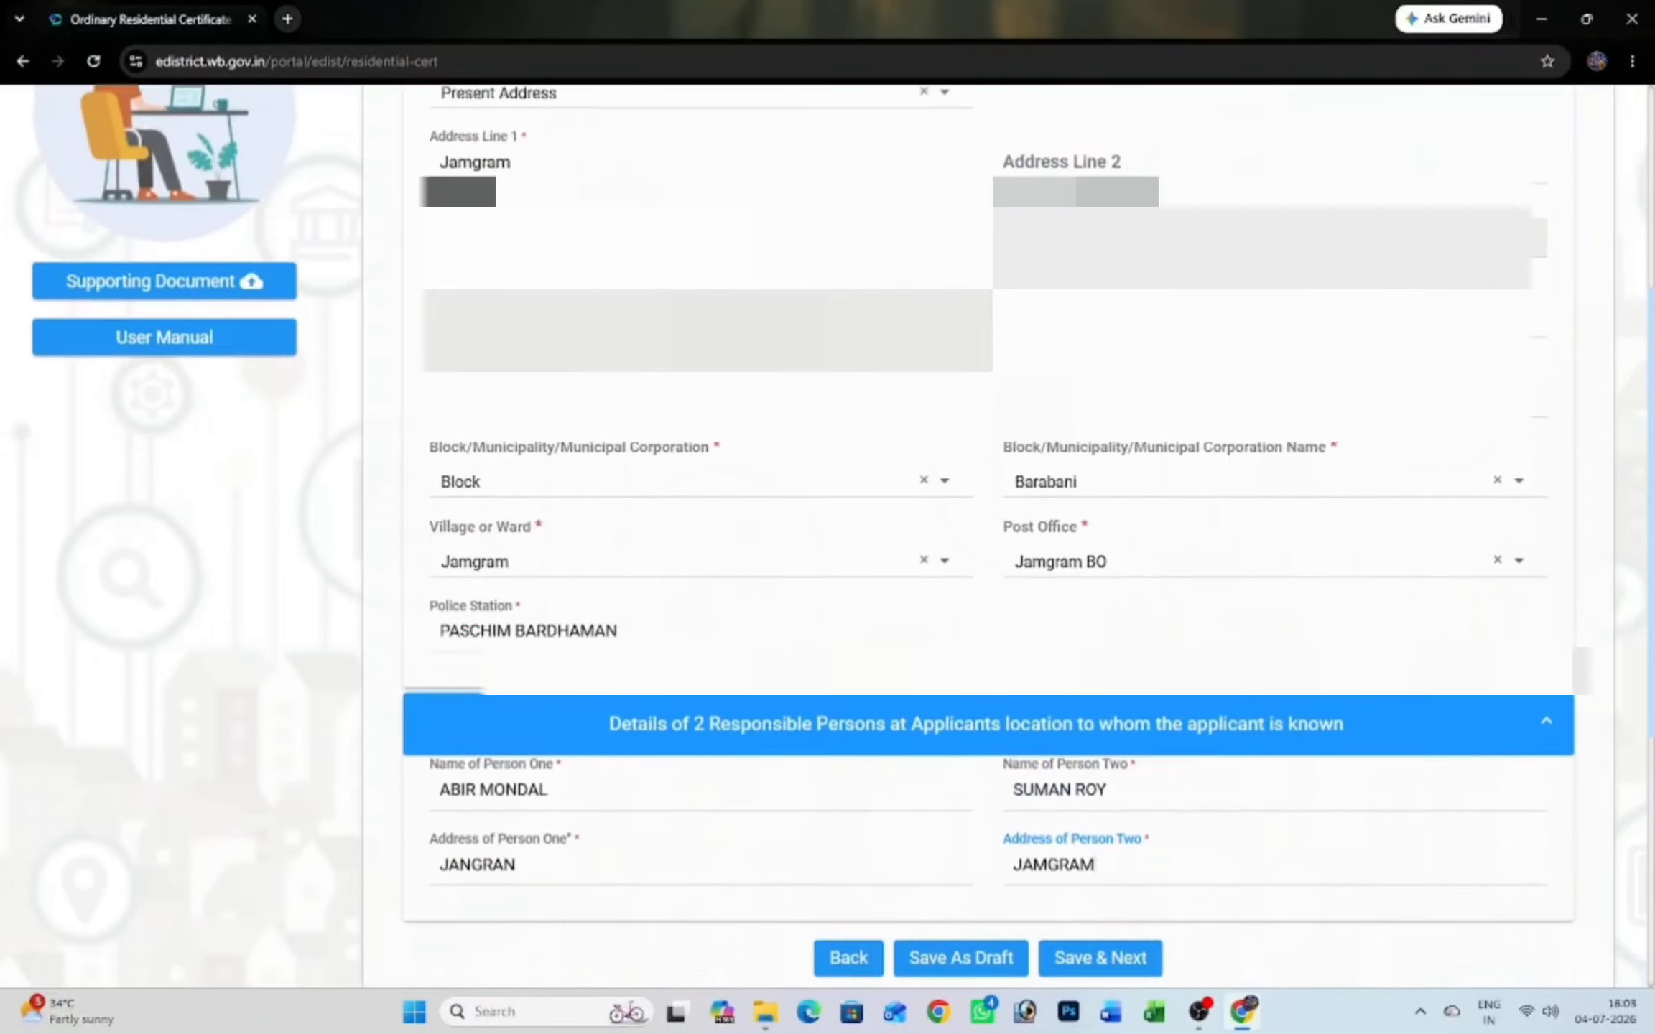
pyautogui.scroll(-5, 816, 820)
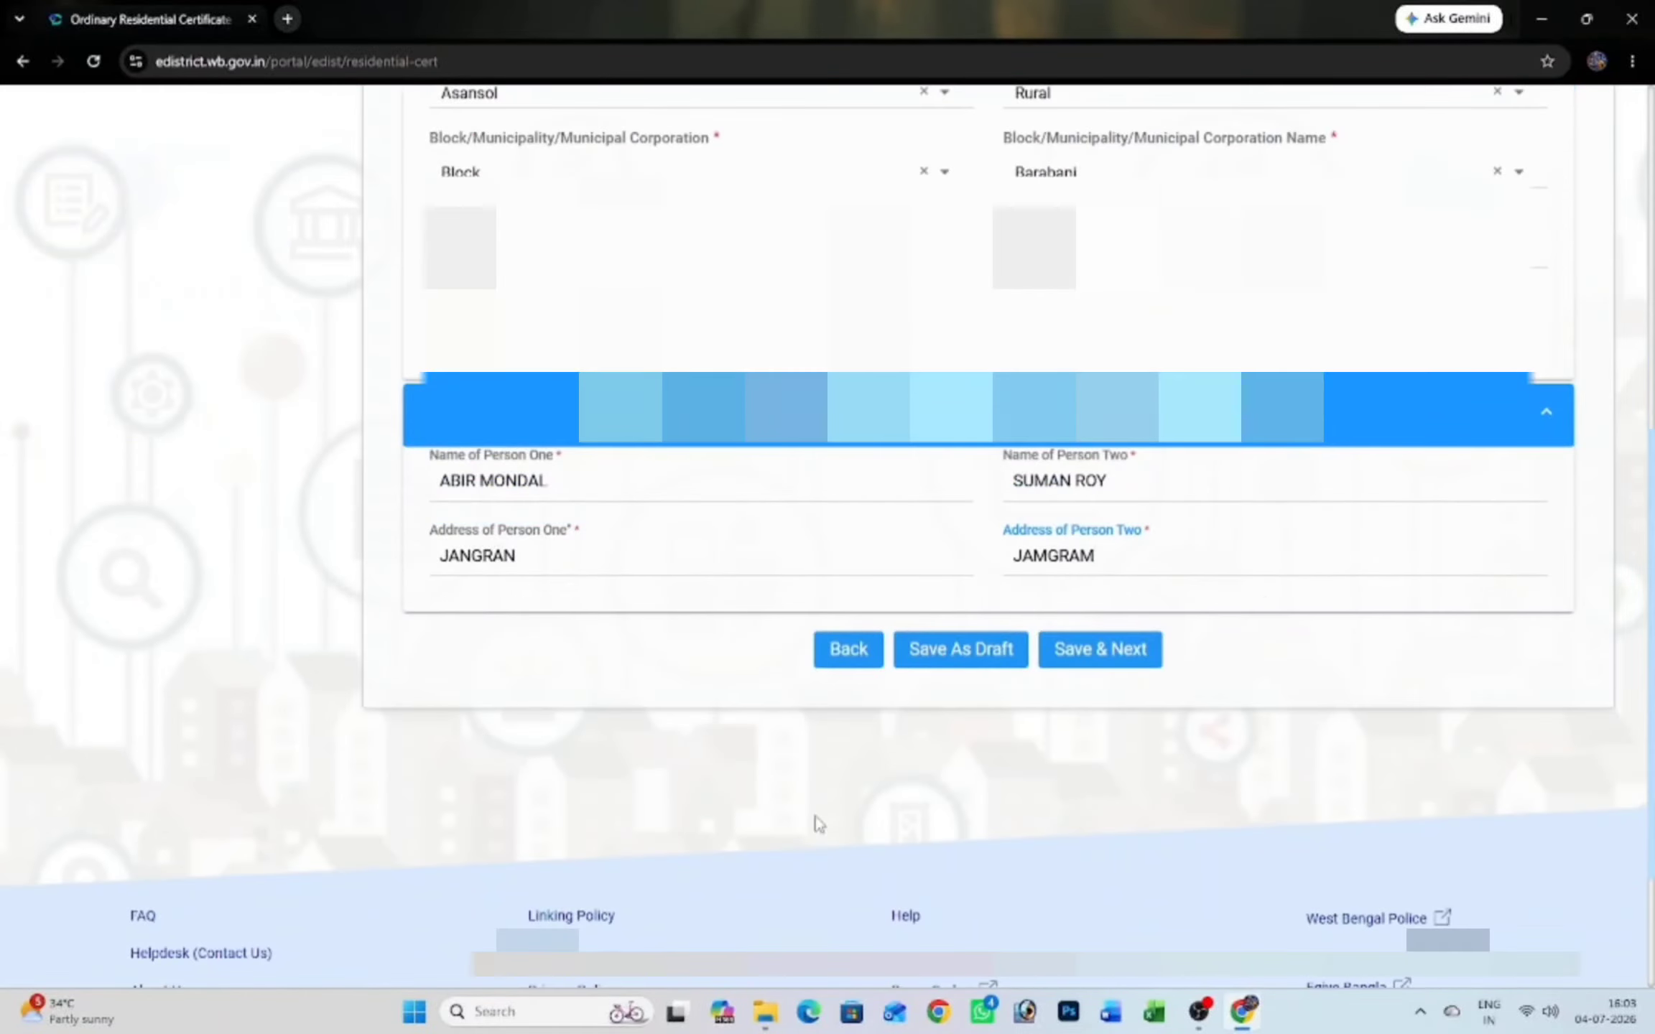
pyautogui.click(961, 649)
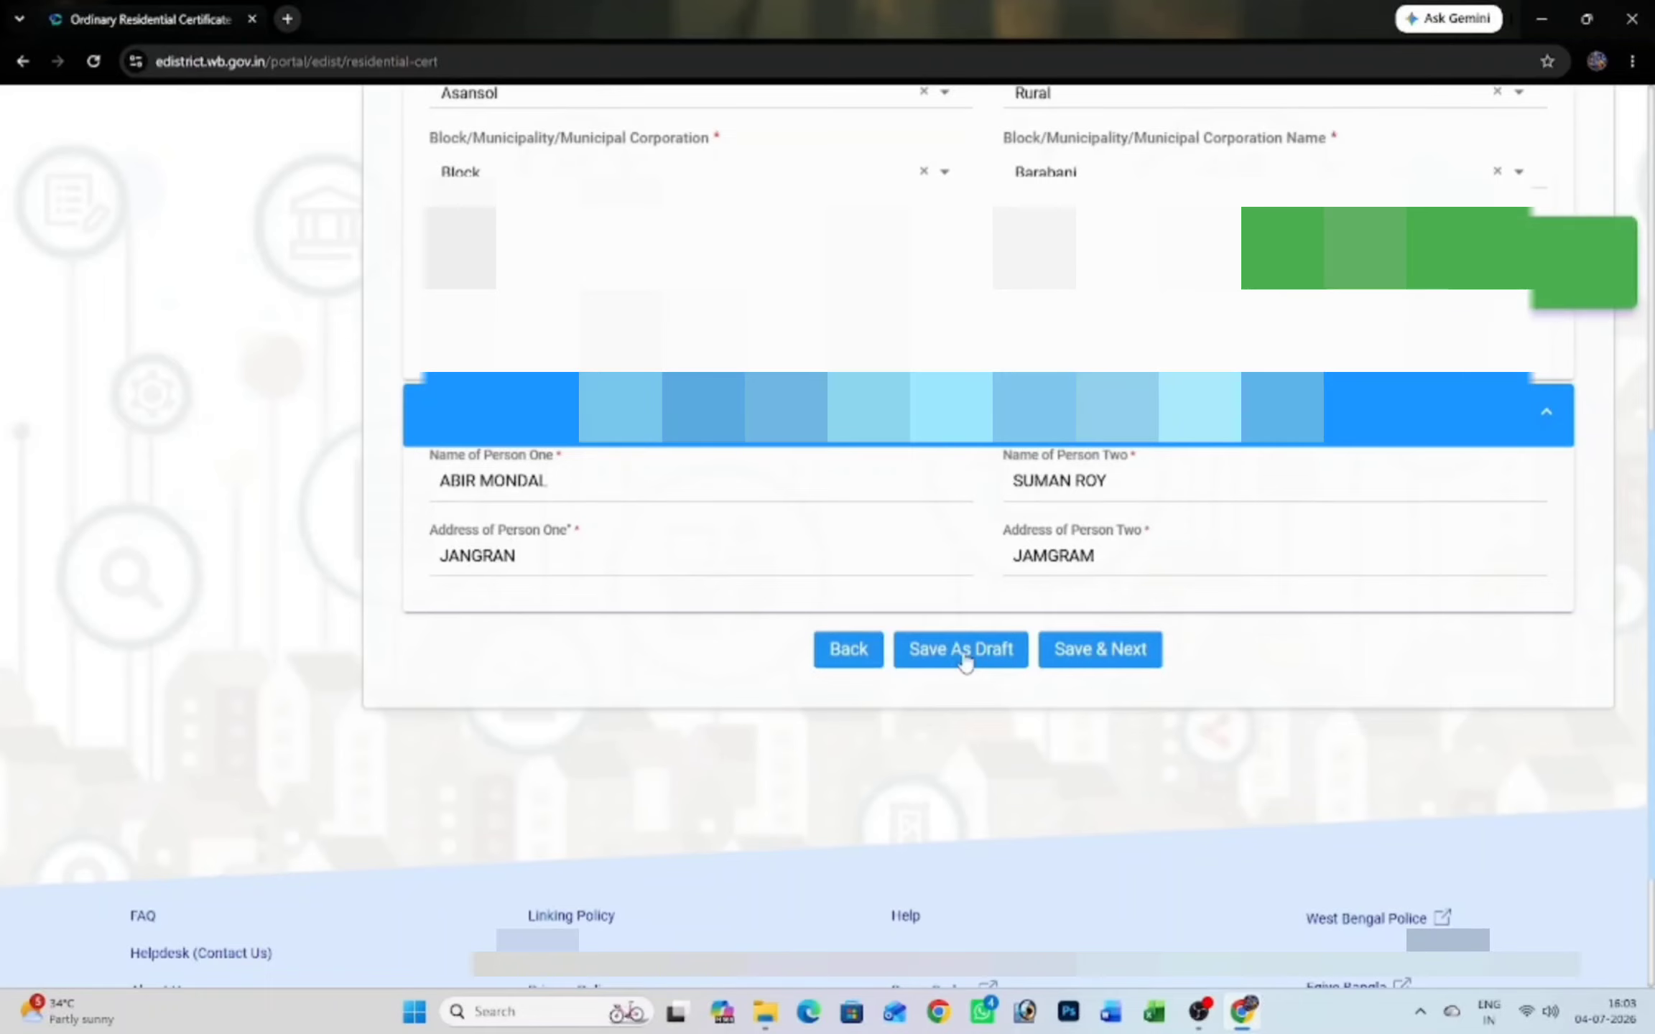
# Attach the Aadhaar card image as residential proof and the PAN card image as identity proof.
pyautogui.scroll(5, 961, 650)
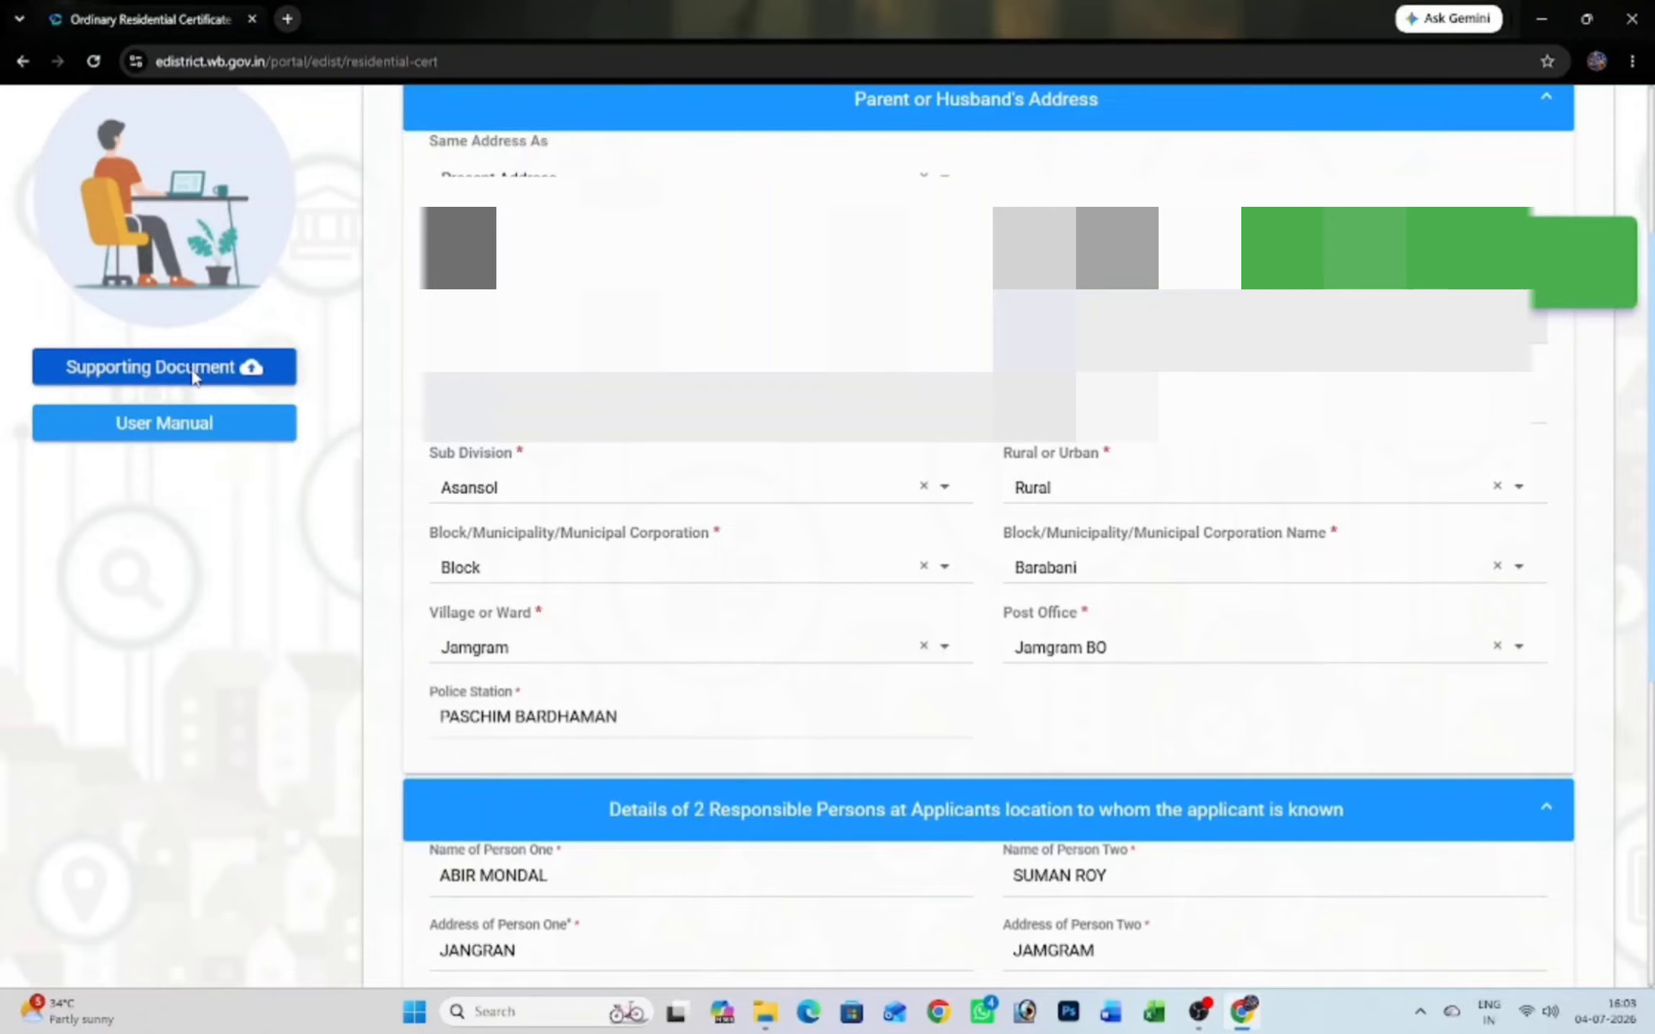
pyautogui.click(192, 371)
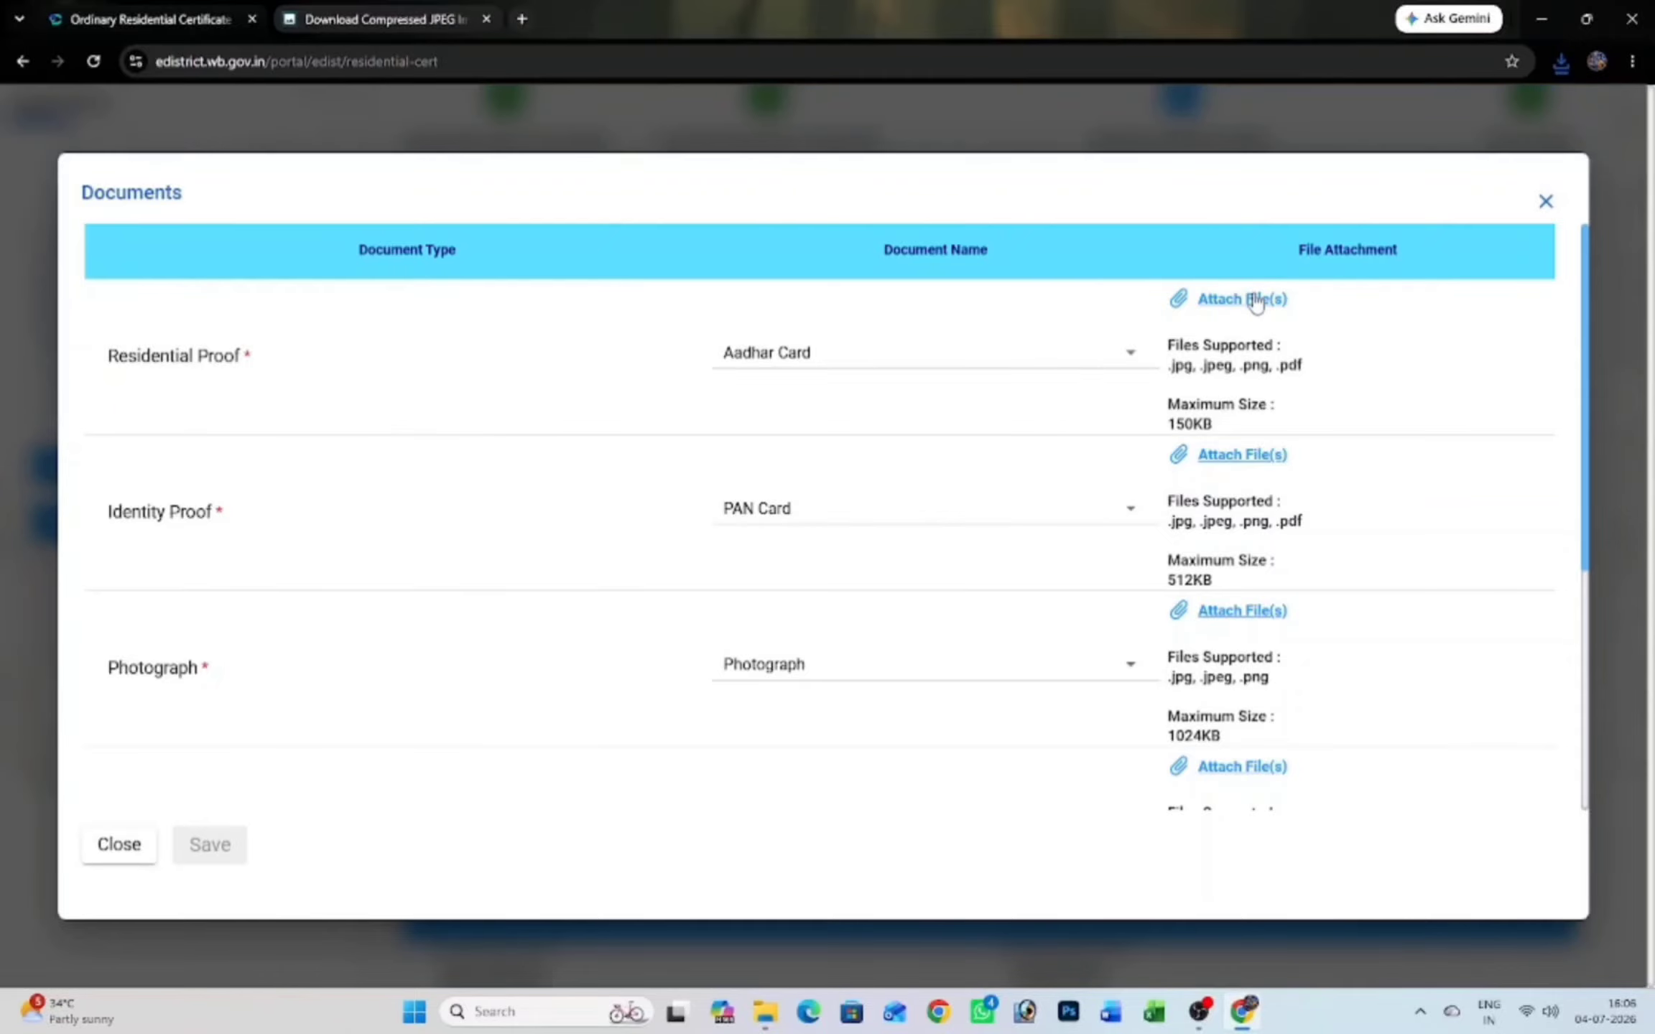
pyautogui.click(1245, 300)
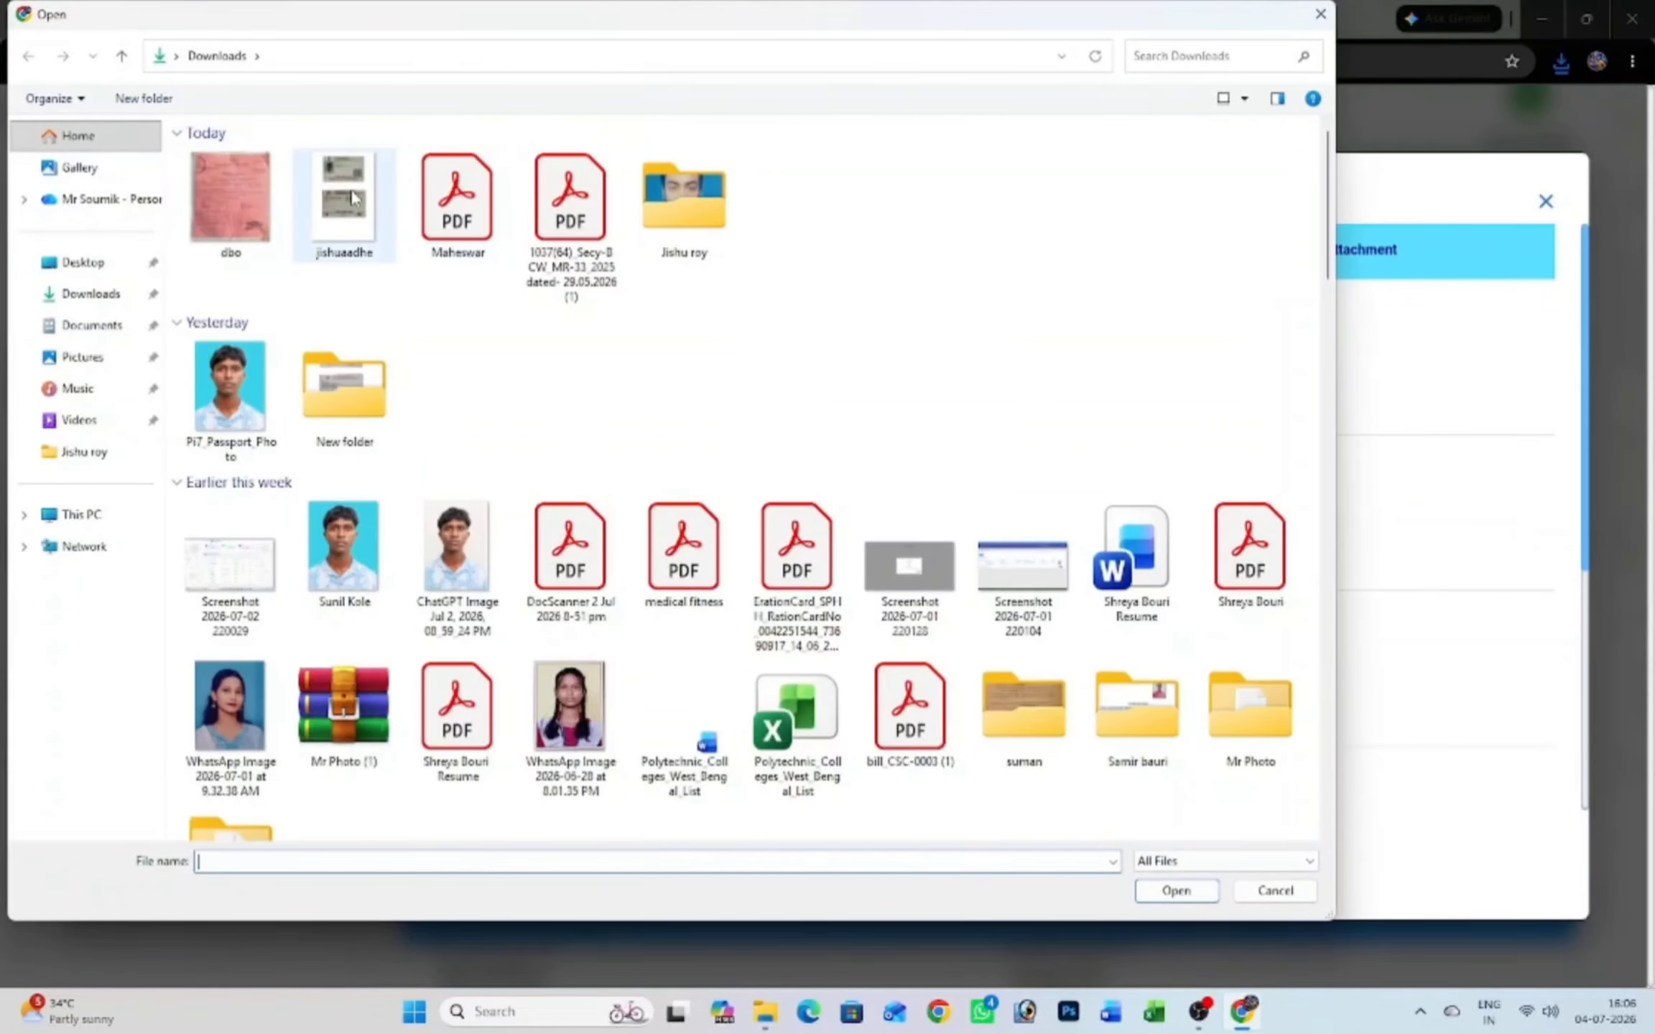
pyautogui.click(344, 204)
pyautogui.click(1175, 891)
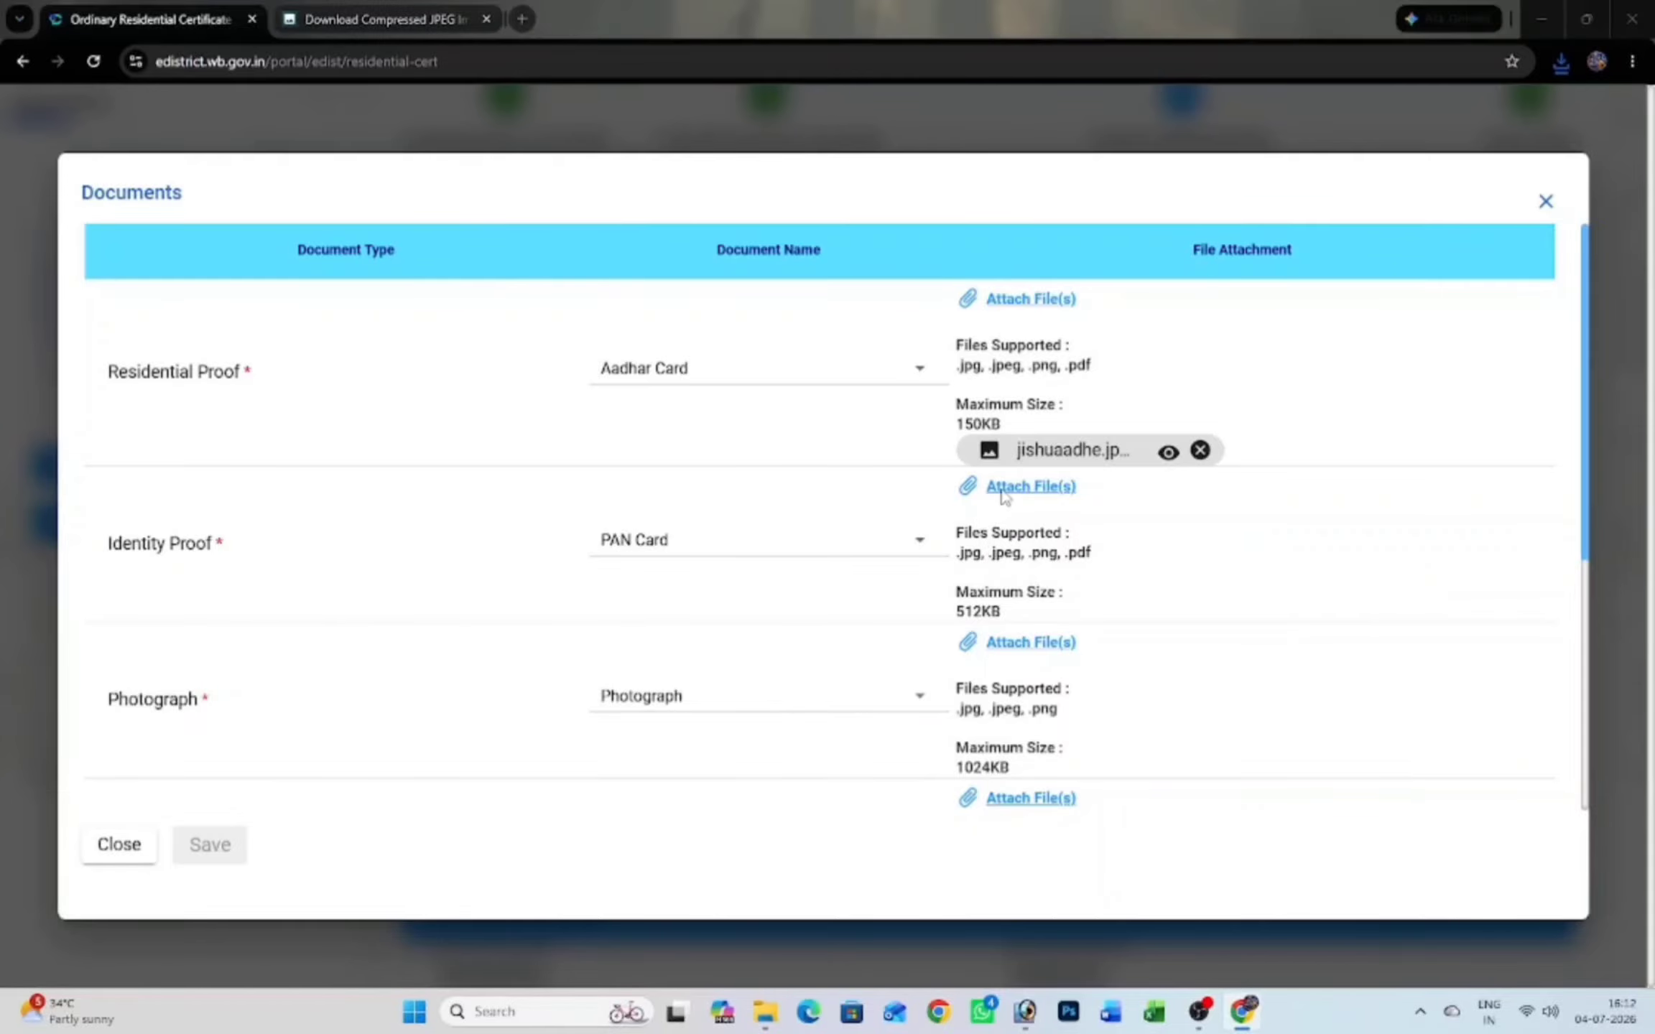
pyautogui.click(1005, 492)
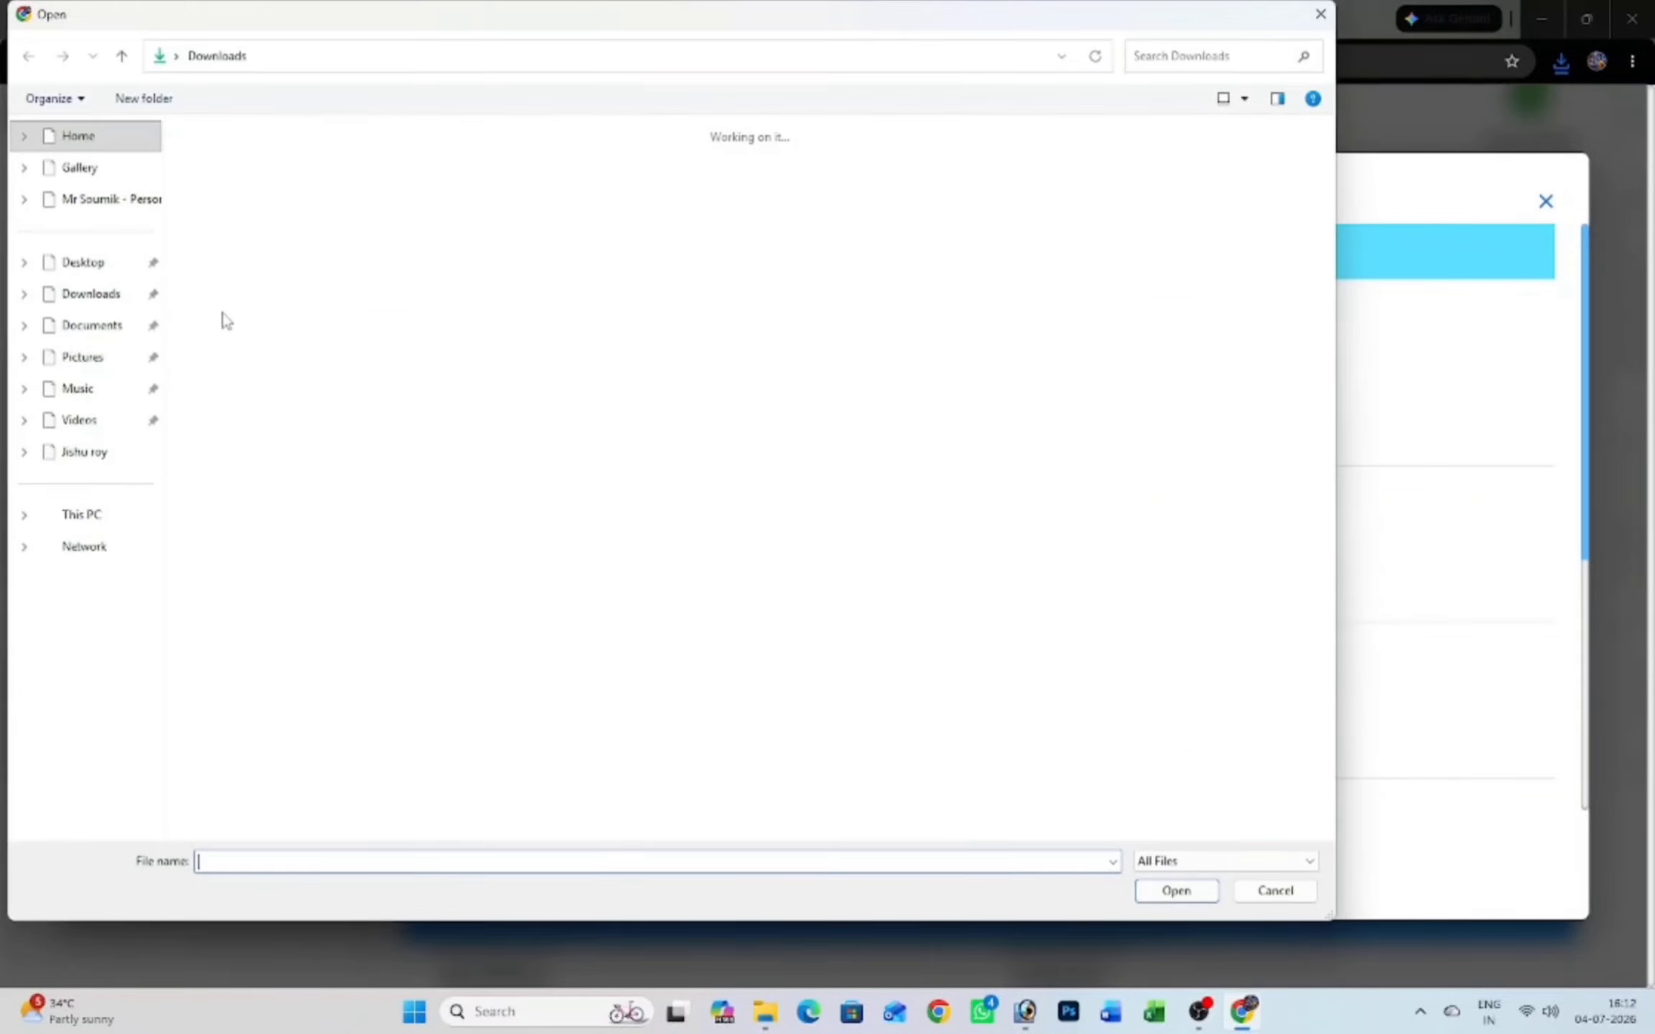
pyautogui.click(231, 204)
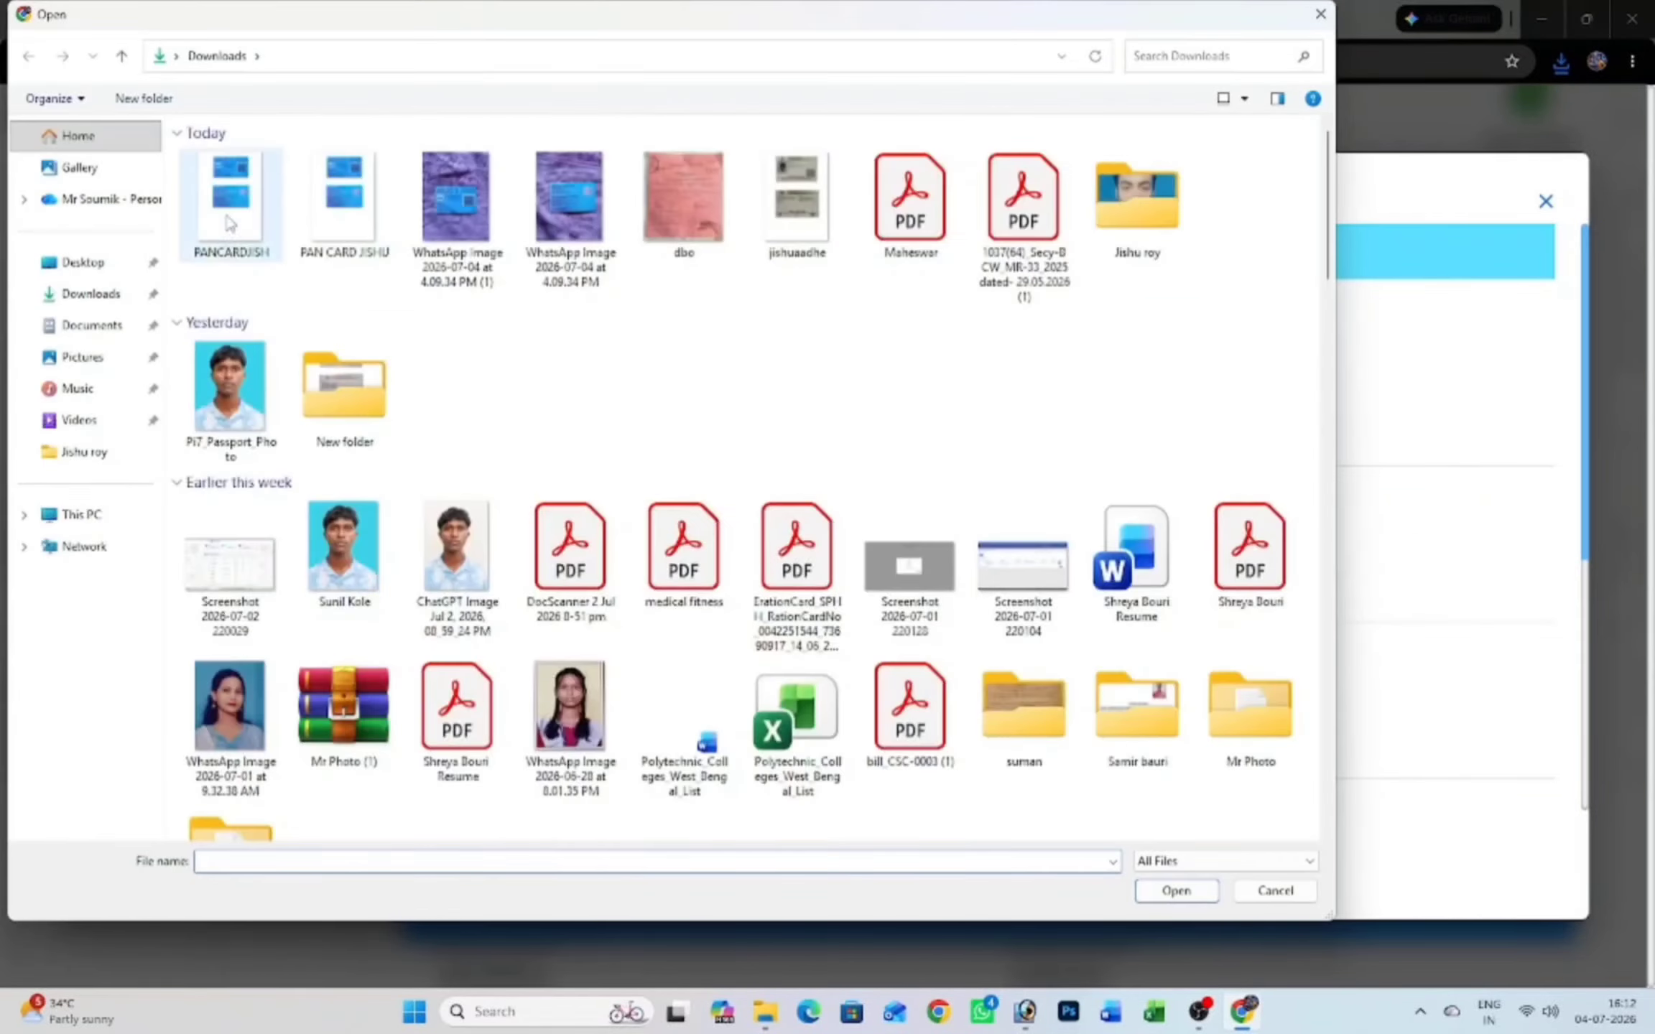
pyautogui.click(1176, 891)
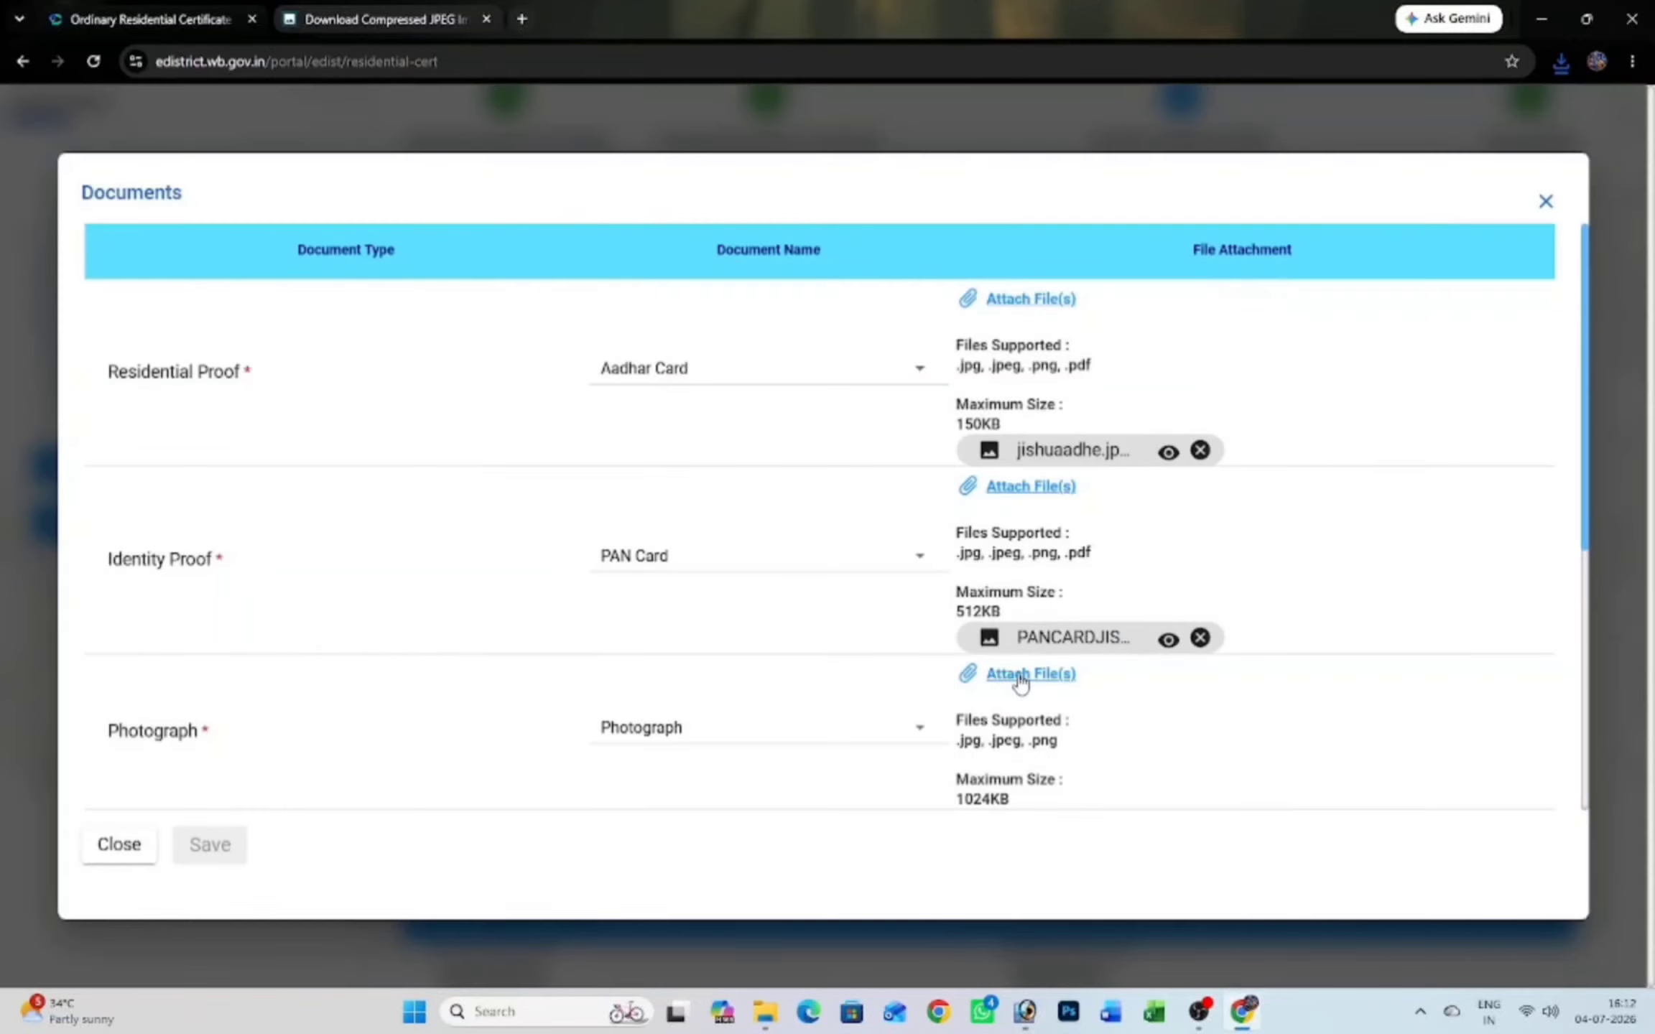
# Attach the passport photo from the applicant's documents folder as the photograph.
pyautogui.click(1024, 674)
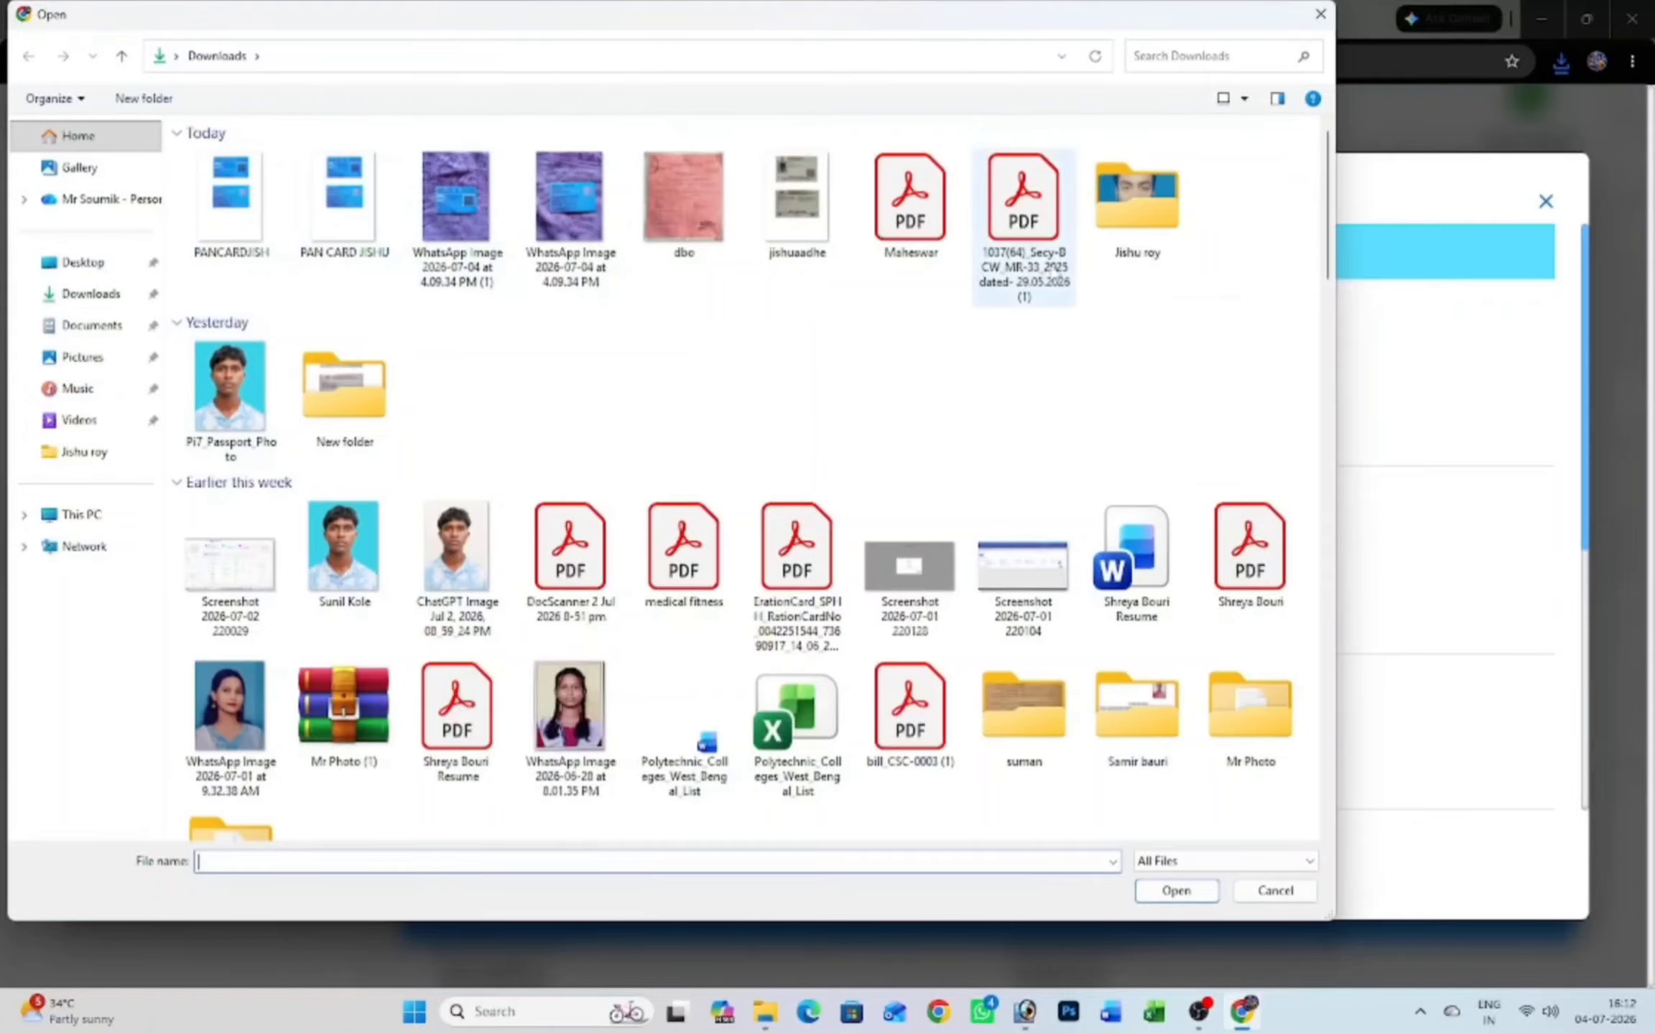
pyautogui.doubleClick(1137, 201)
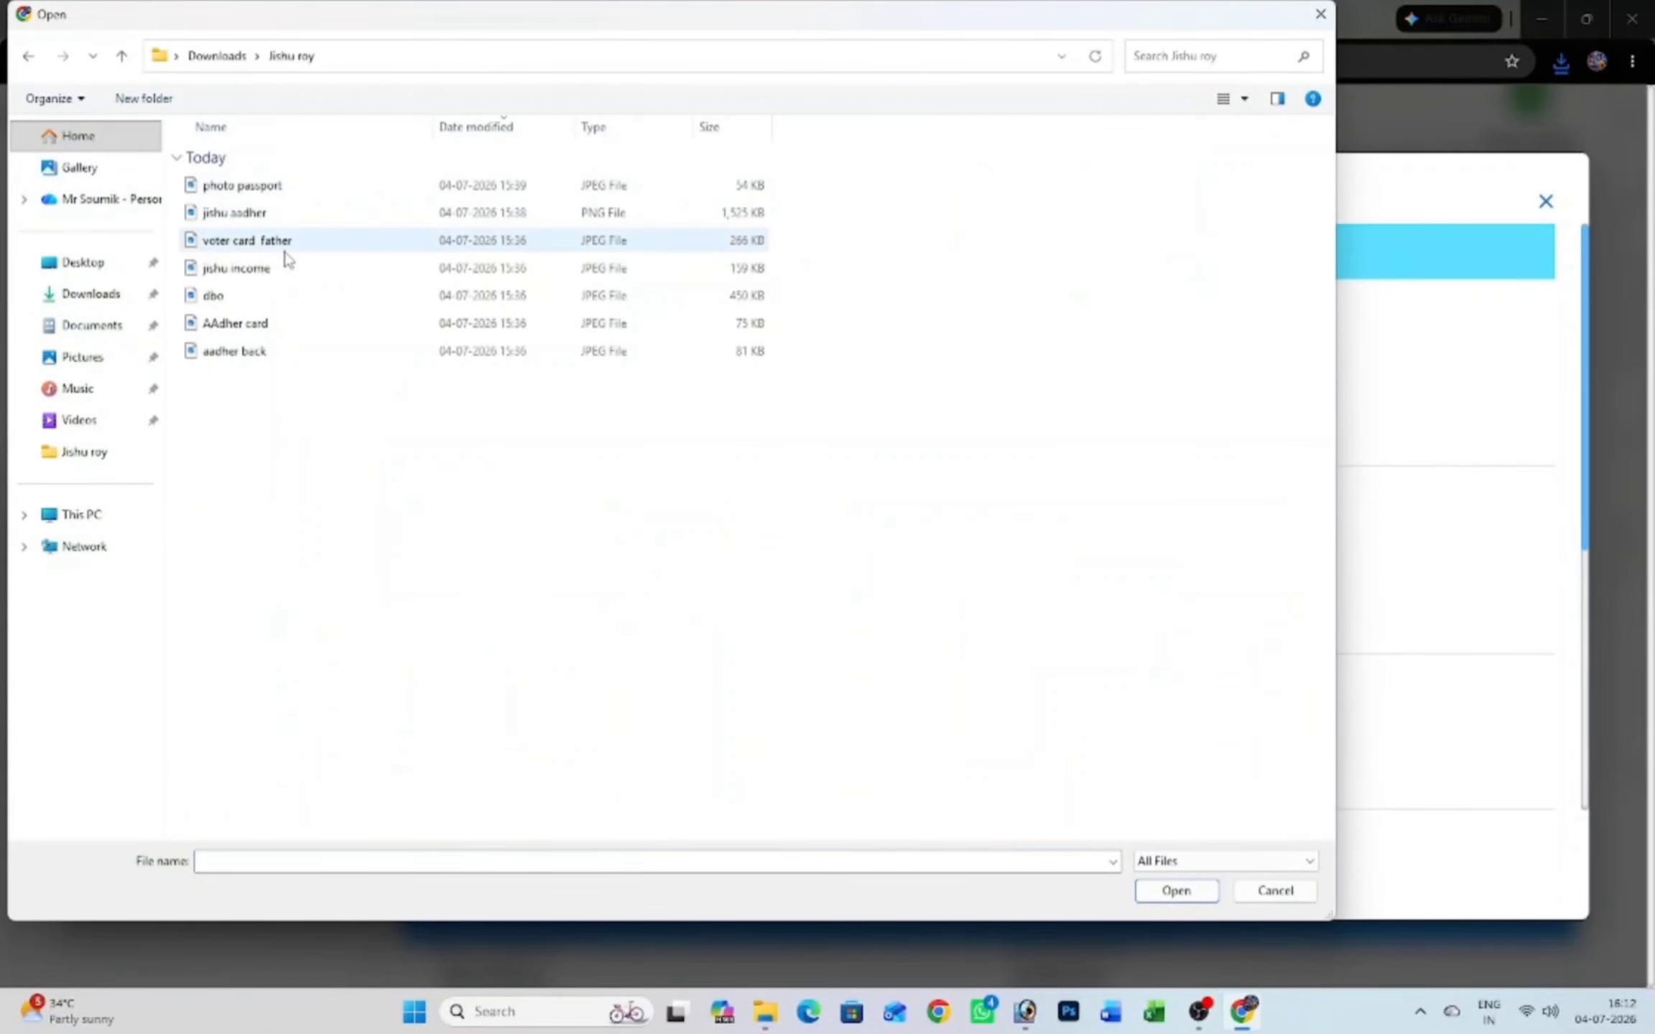
pyautogui.click(265, 185)
pyautogui.click(1176, 891)
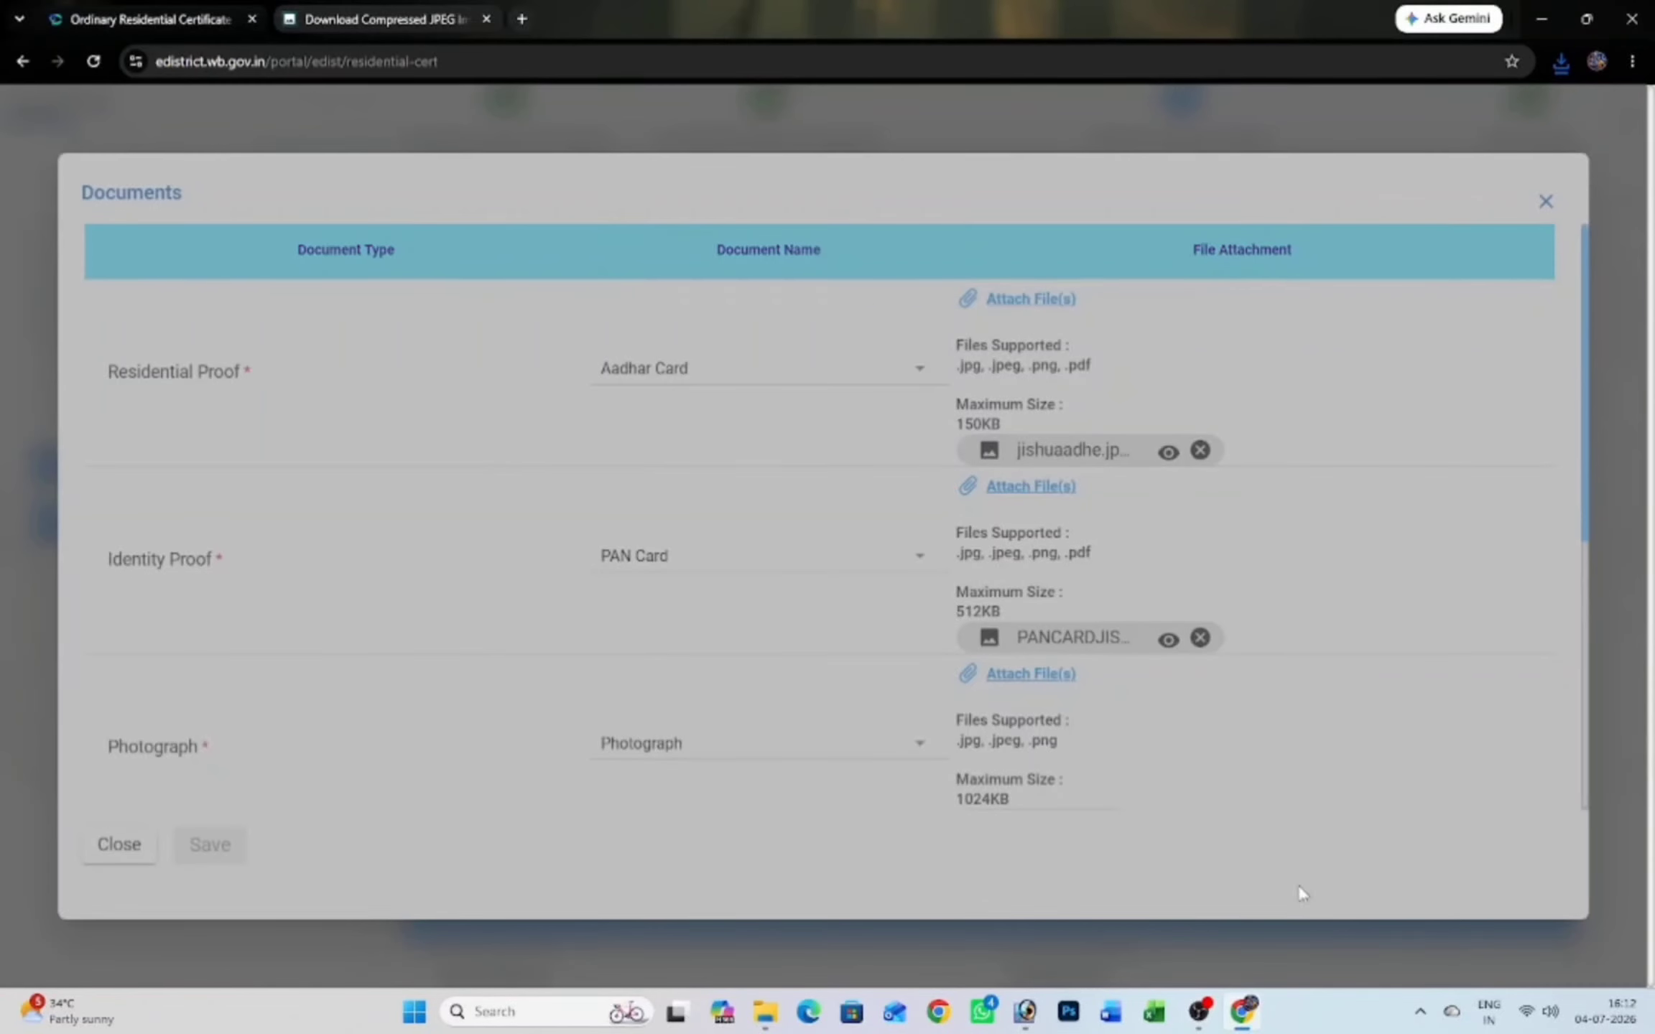
pyautogui.scroll(-4, 983, 650)
pyautogui.scroll(-1, 1039, 673)
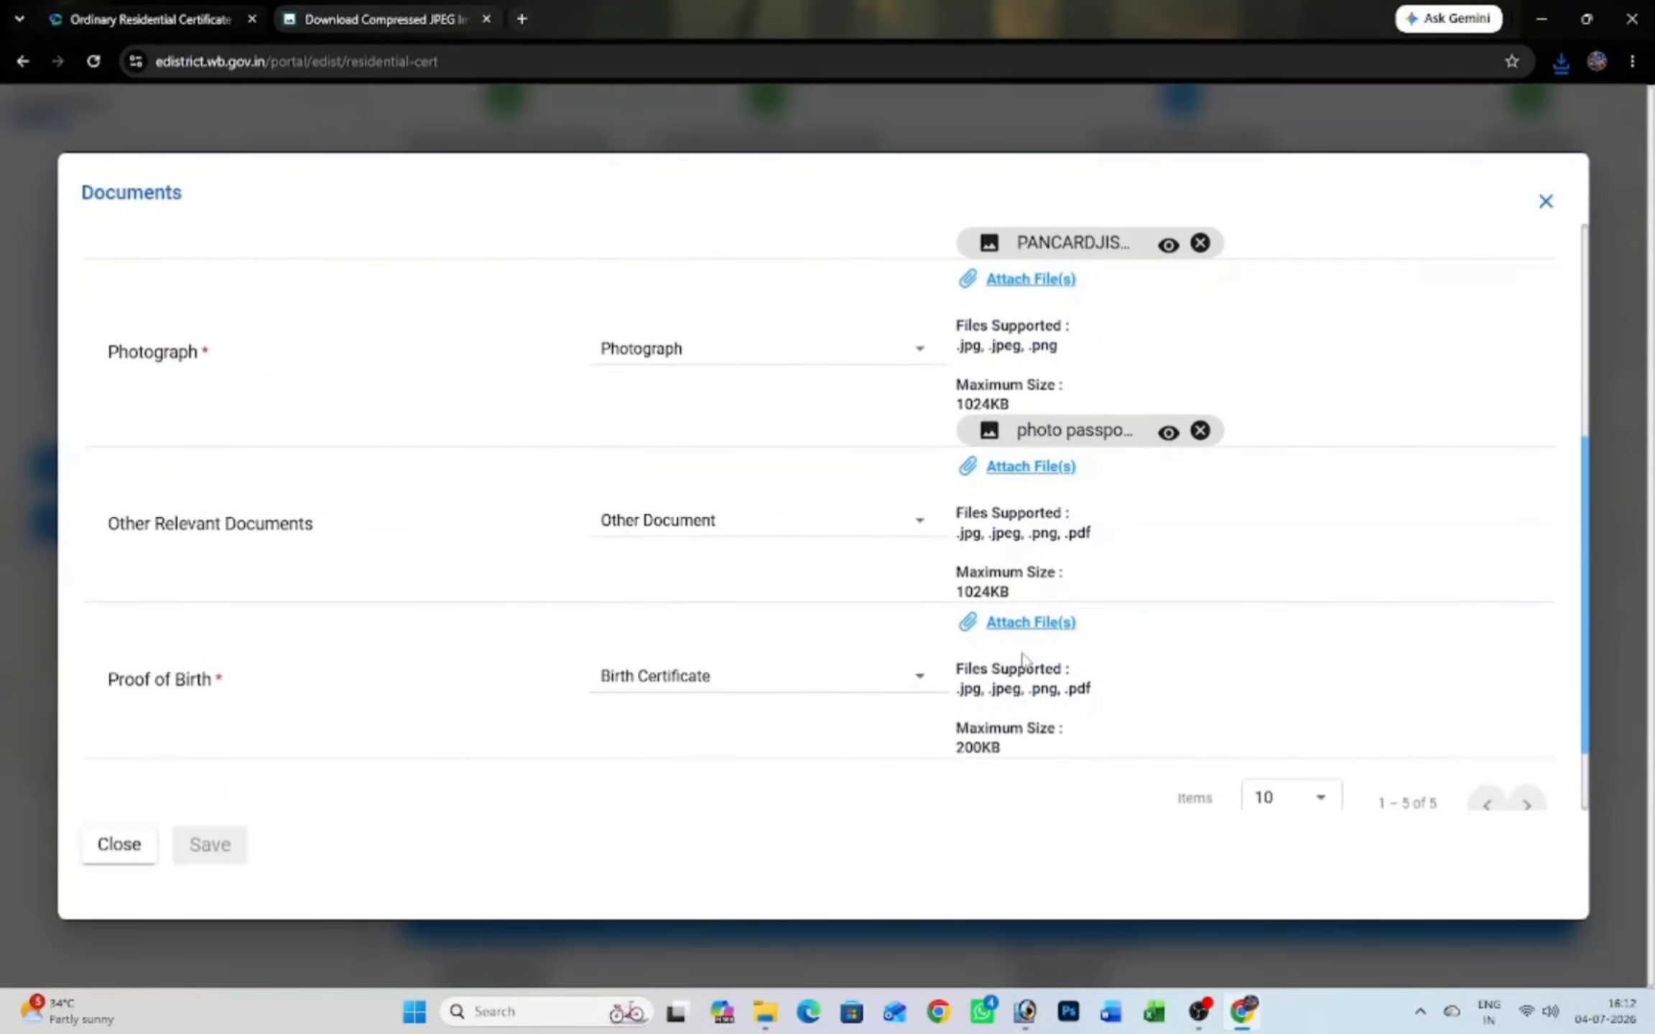
# Attach the dbo image from Downloads as proof of birth and accept the declaration.
pyautogui.click(1022, 626)
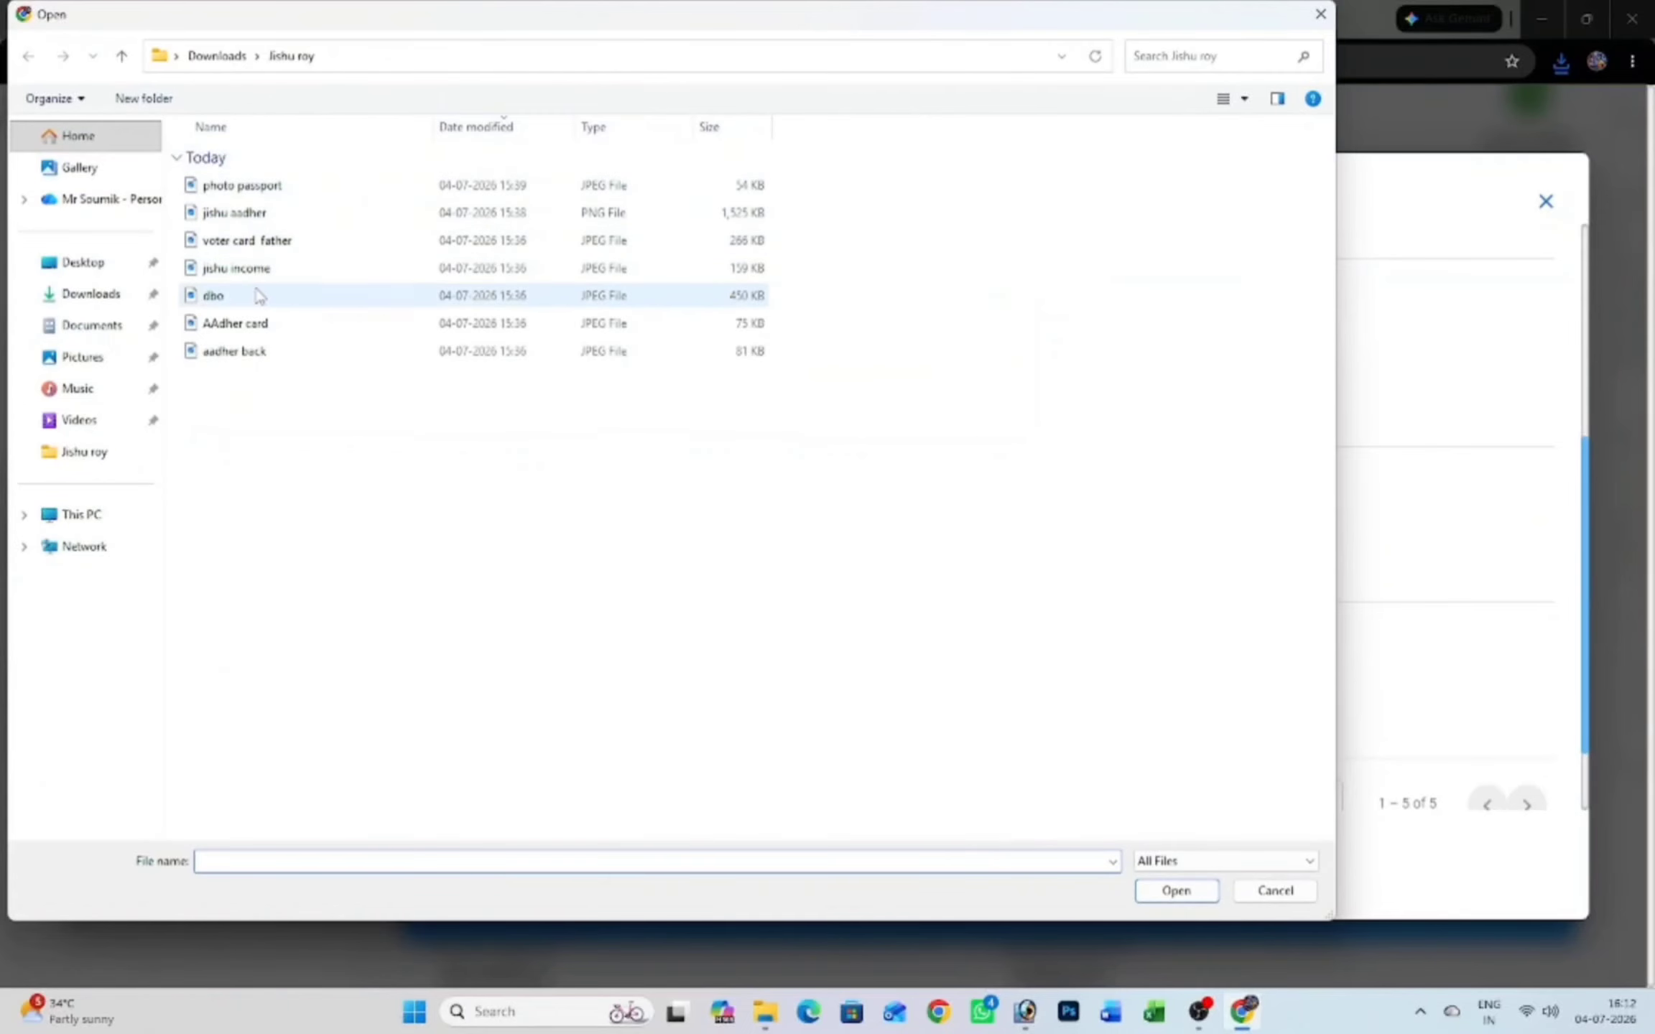
pyautogui.click(86, 294)
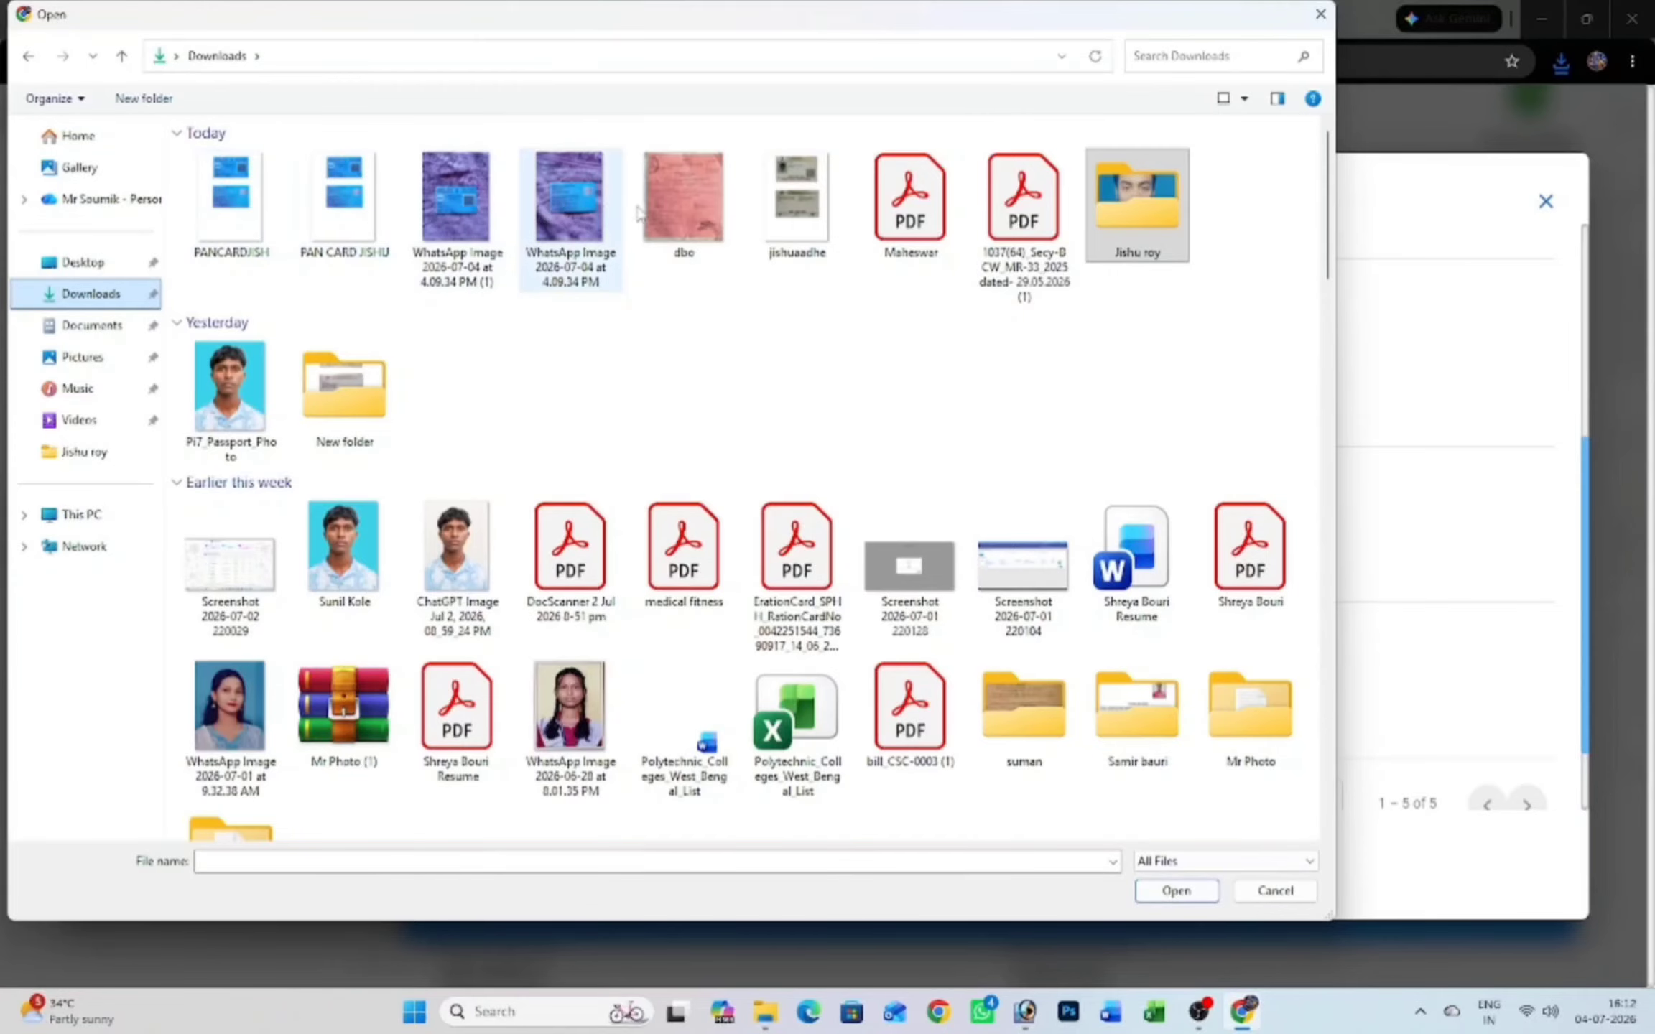
pyautogui.click(683, 197)
pyautogui.click(1175, 890)
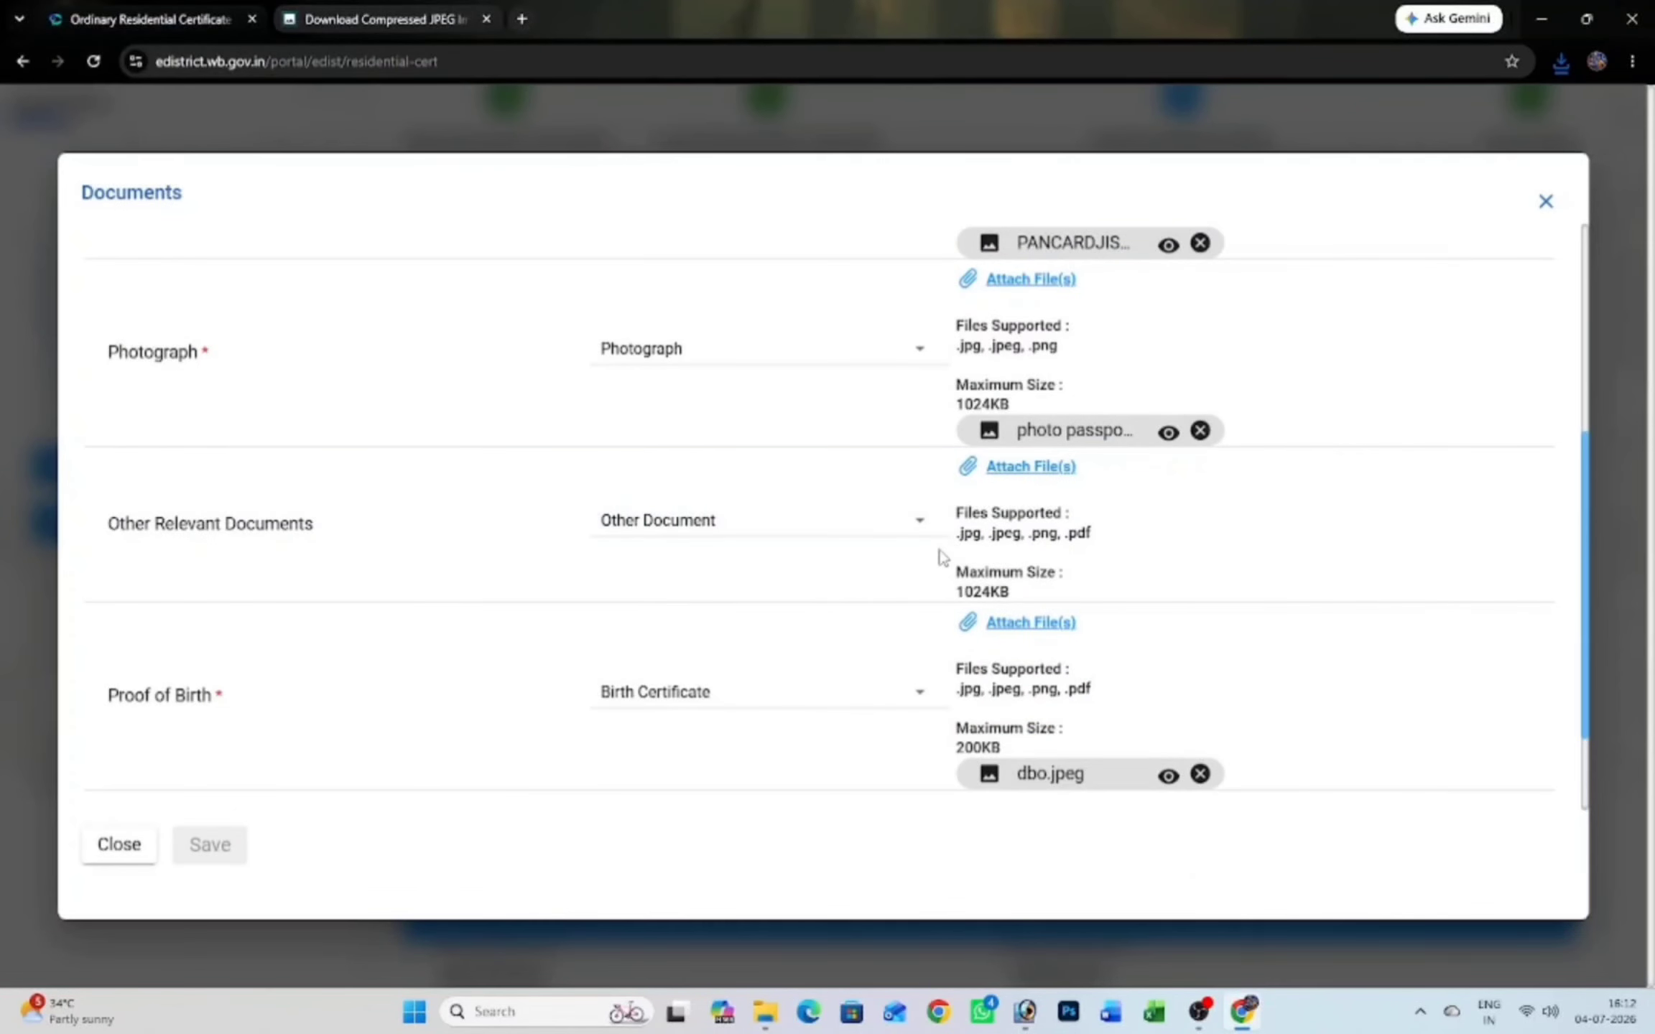
pyautogui.scroll(-2, 937, 557)
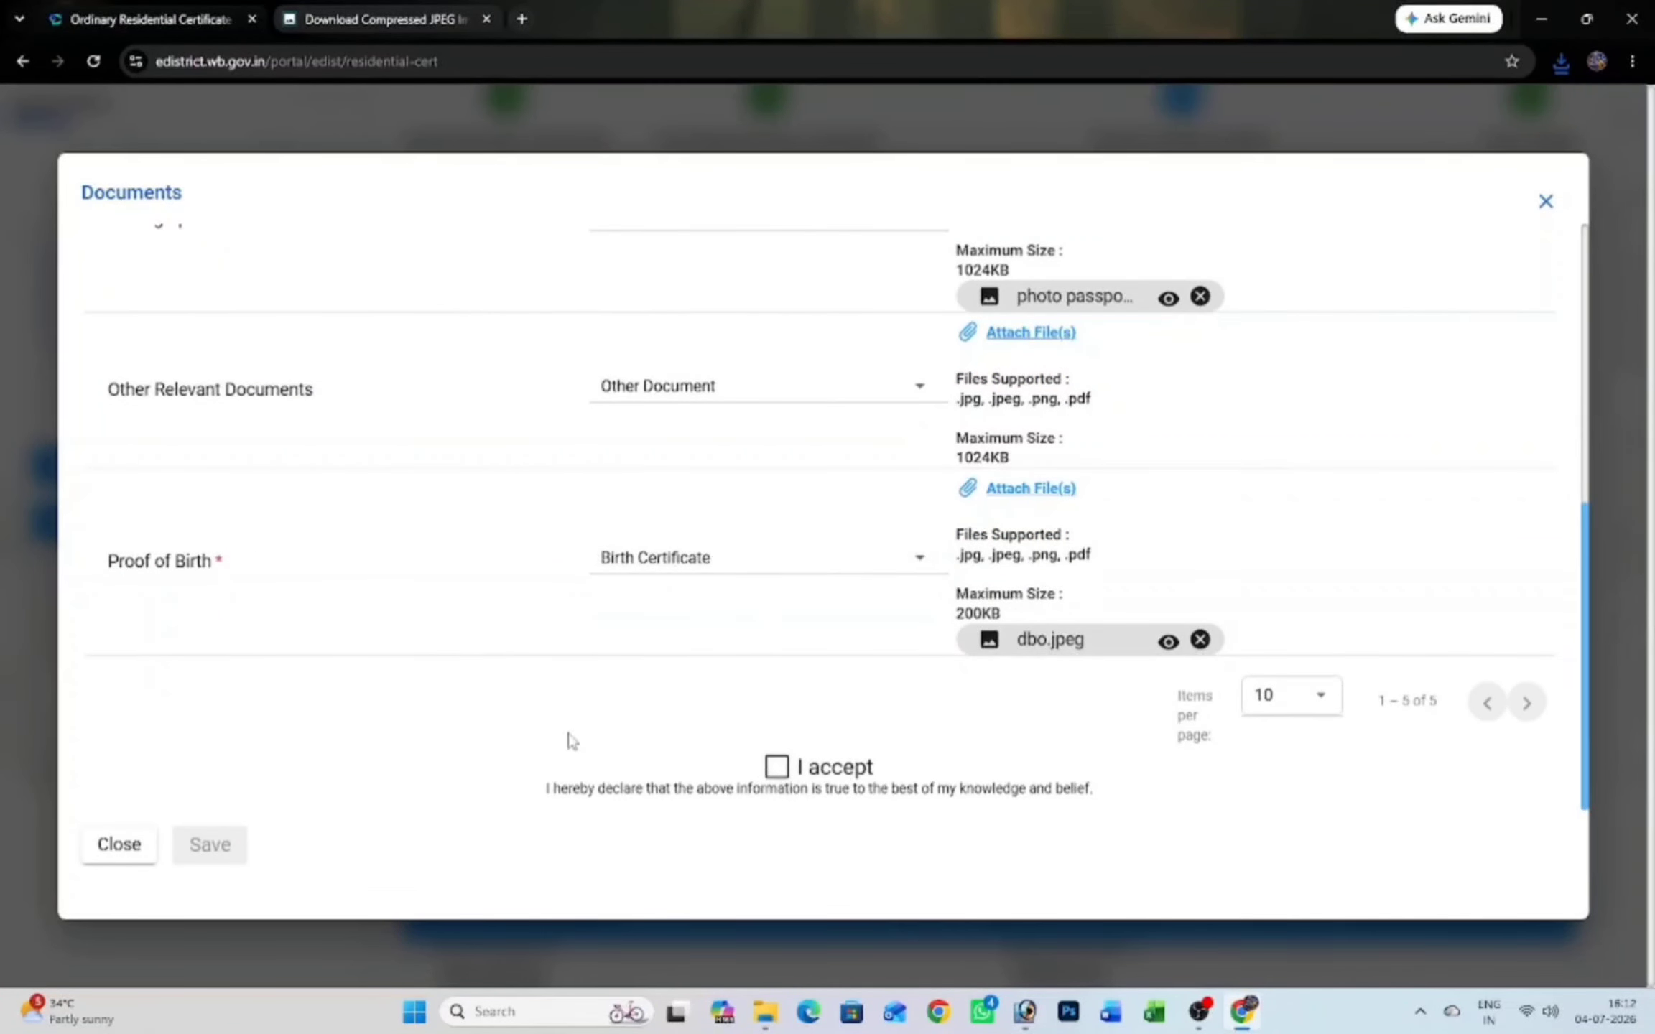
pyautogui.click(776, 767)
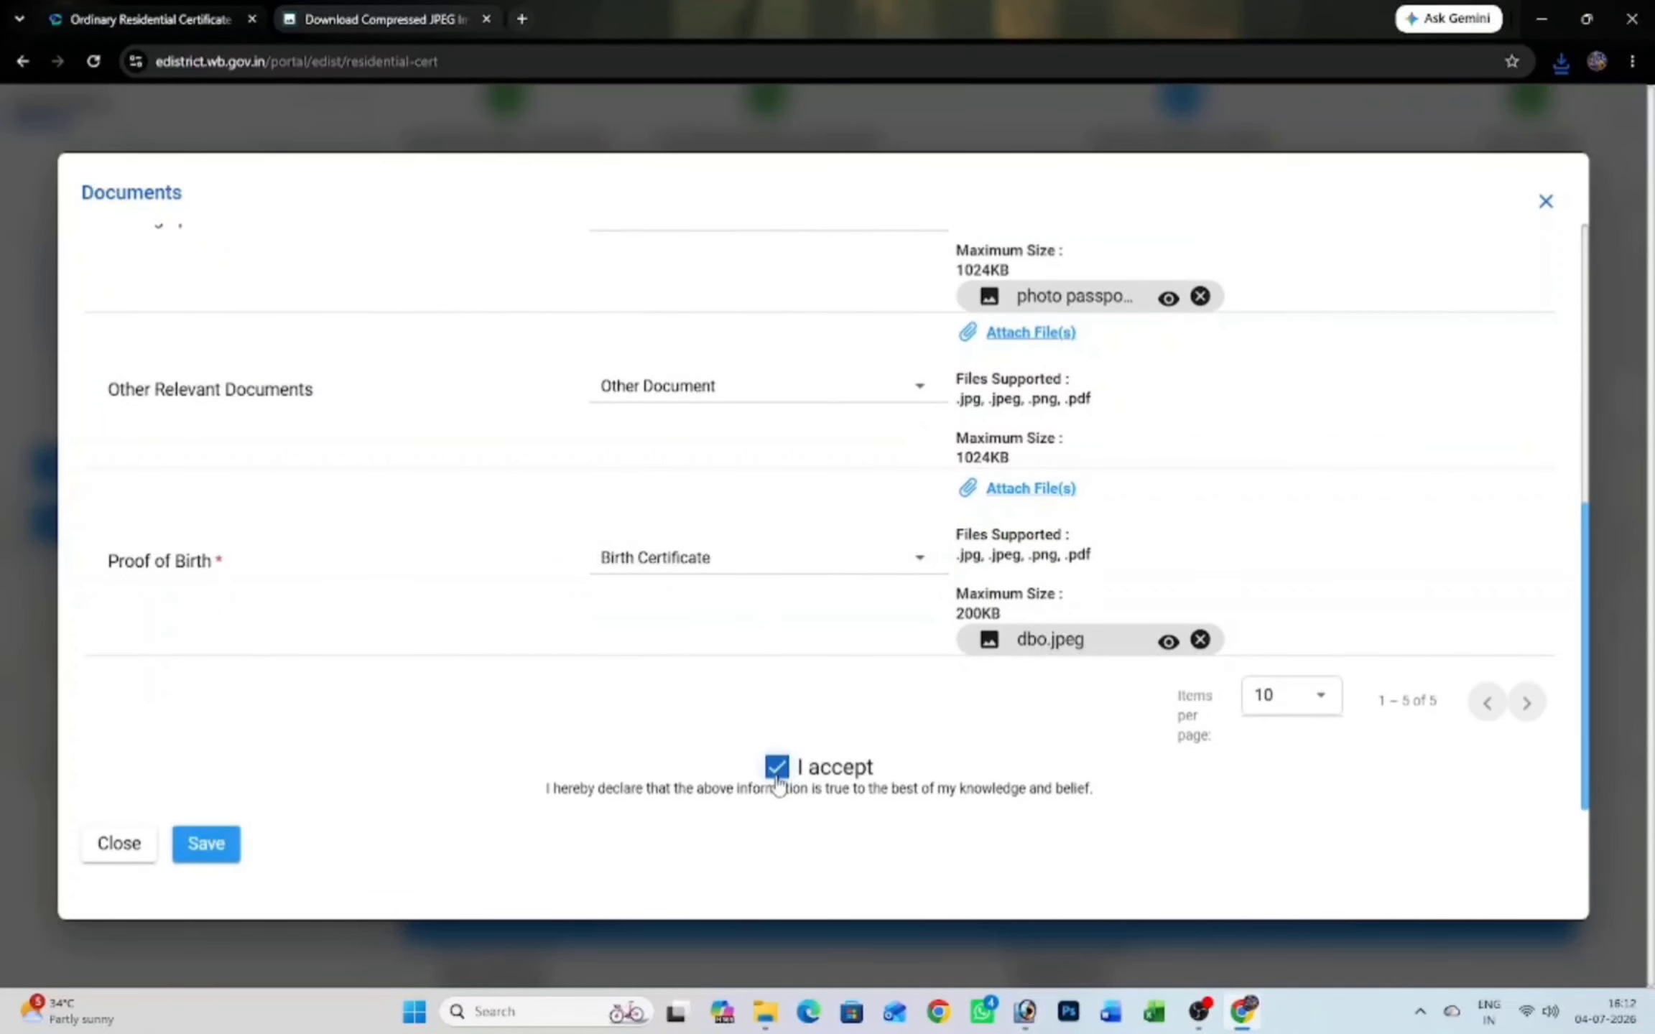
# Save the uploaded documents and the draft, then continue to Other Details.
pyautogui.click(203, 846)
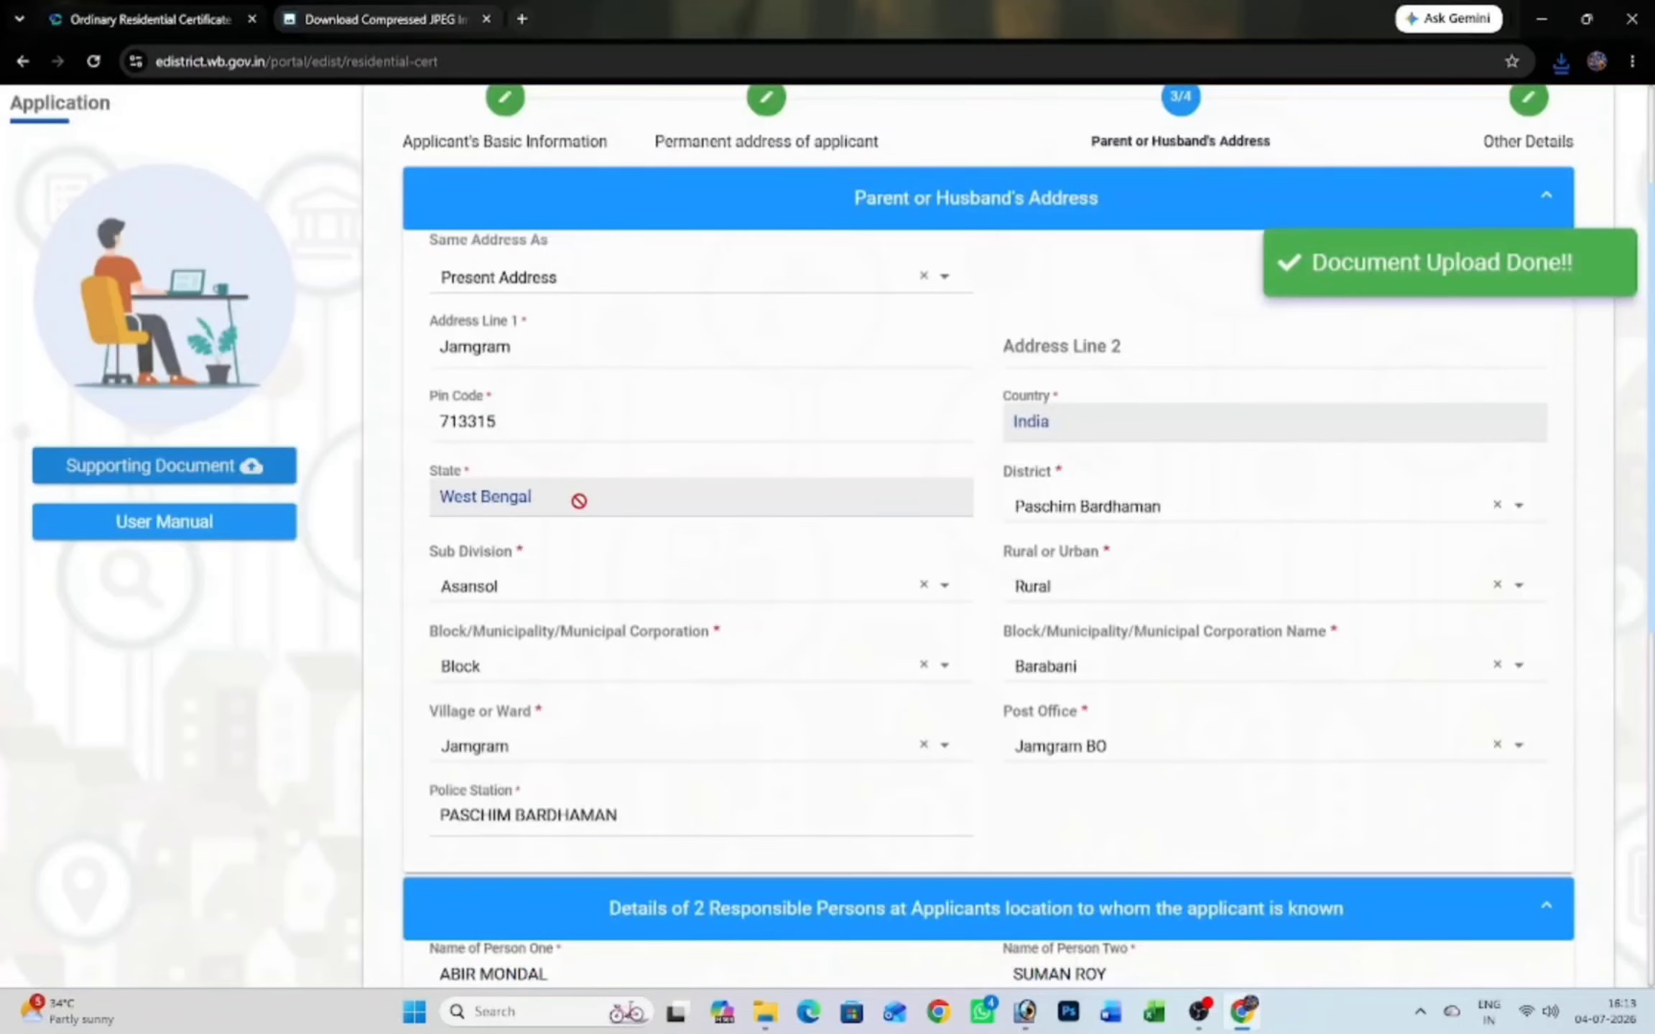
pyautogui.scroll(-7, 849, 720)
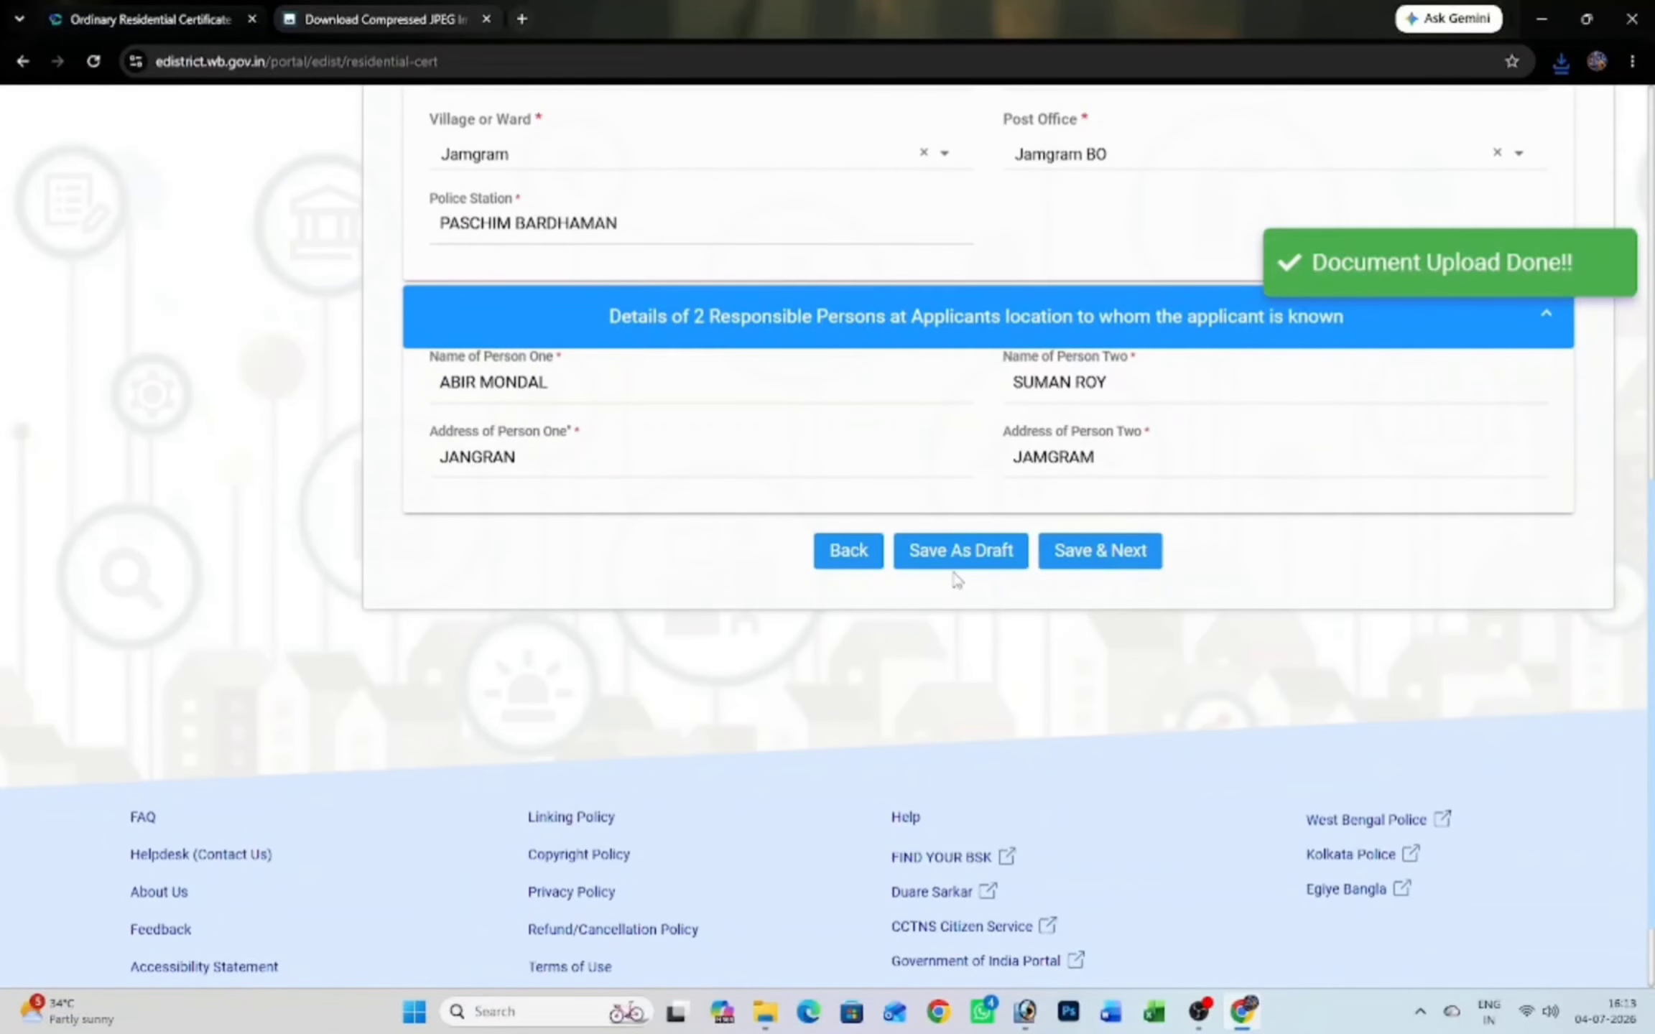
pyautogui.click(1097, 553)
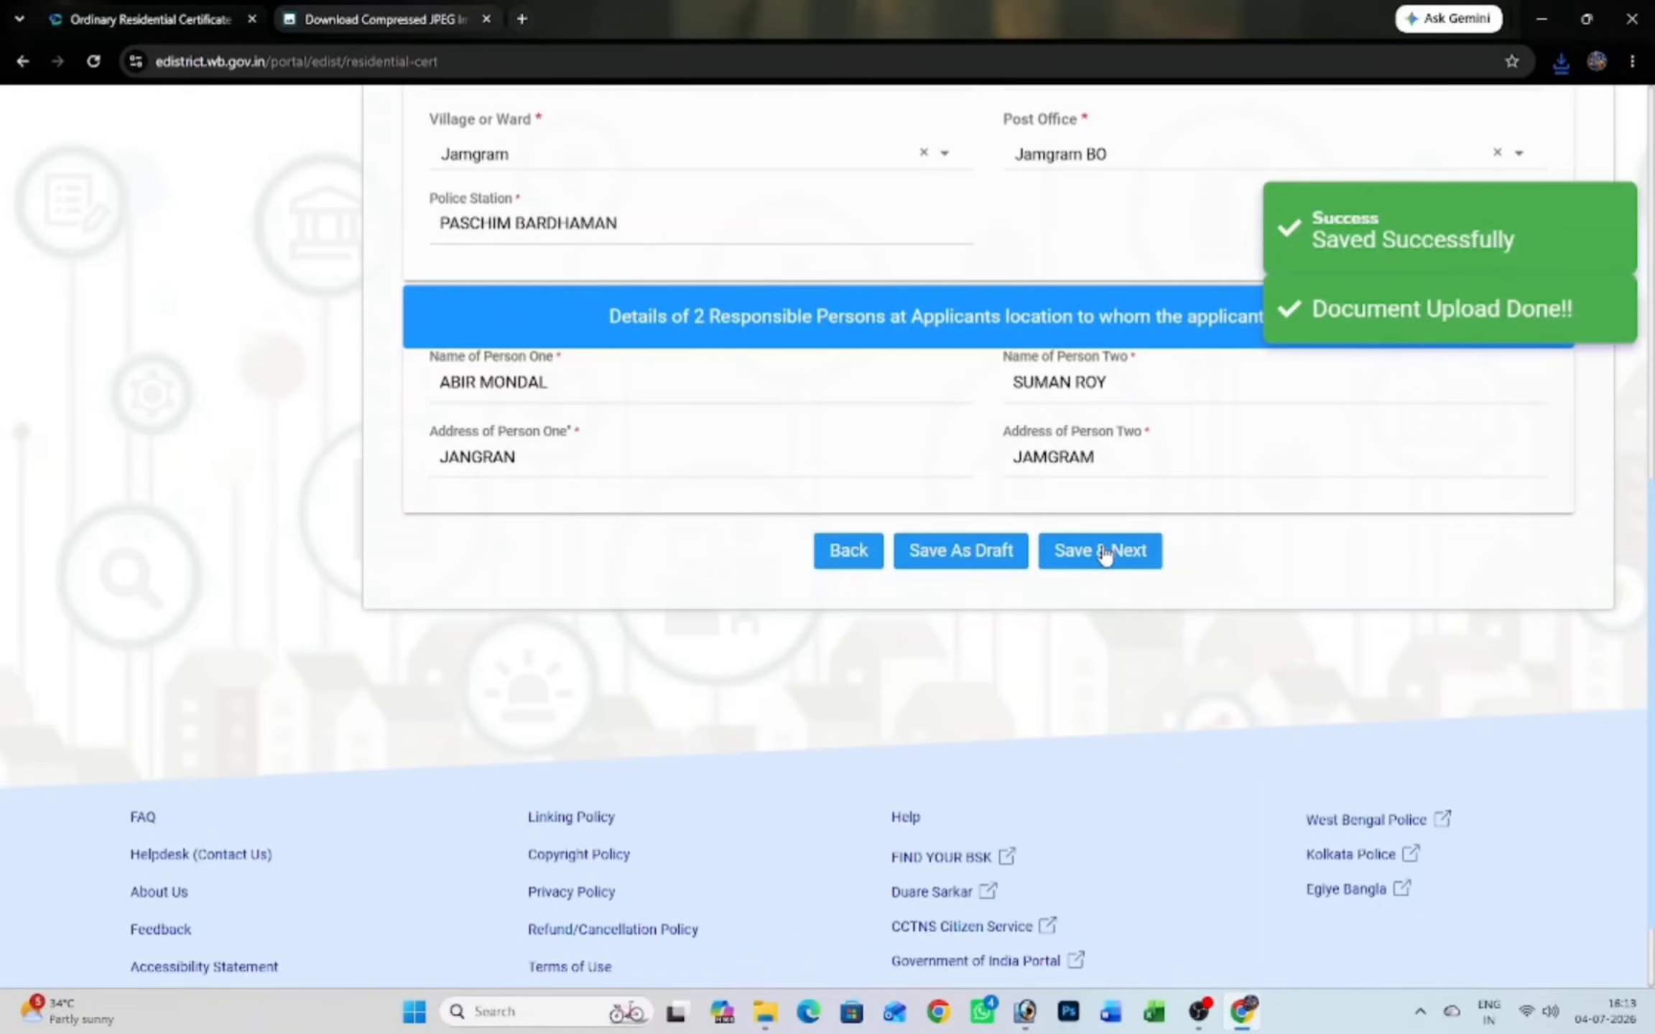
pyautogui.click(1105, 553)
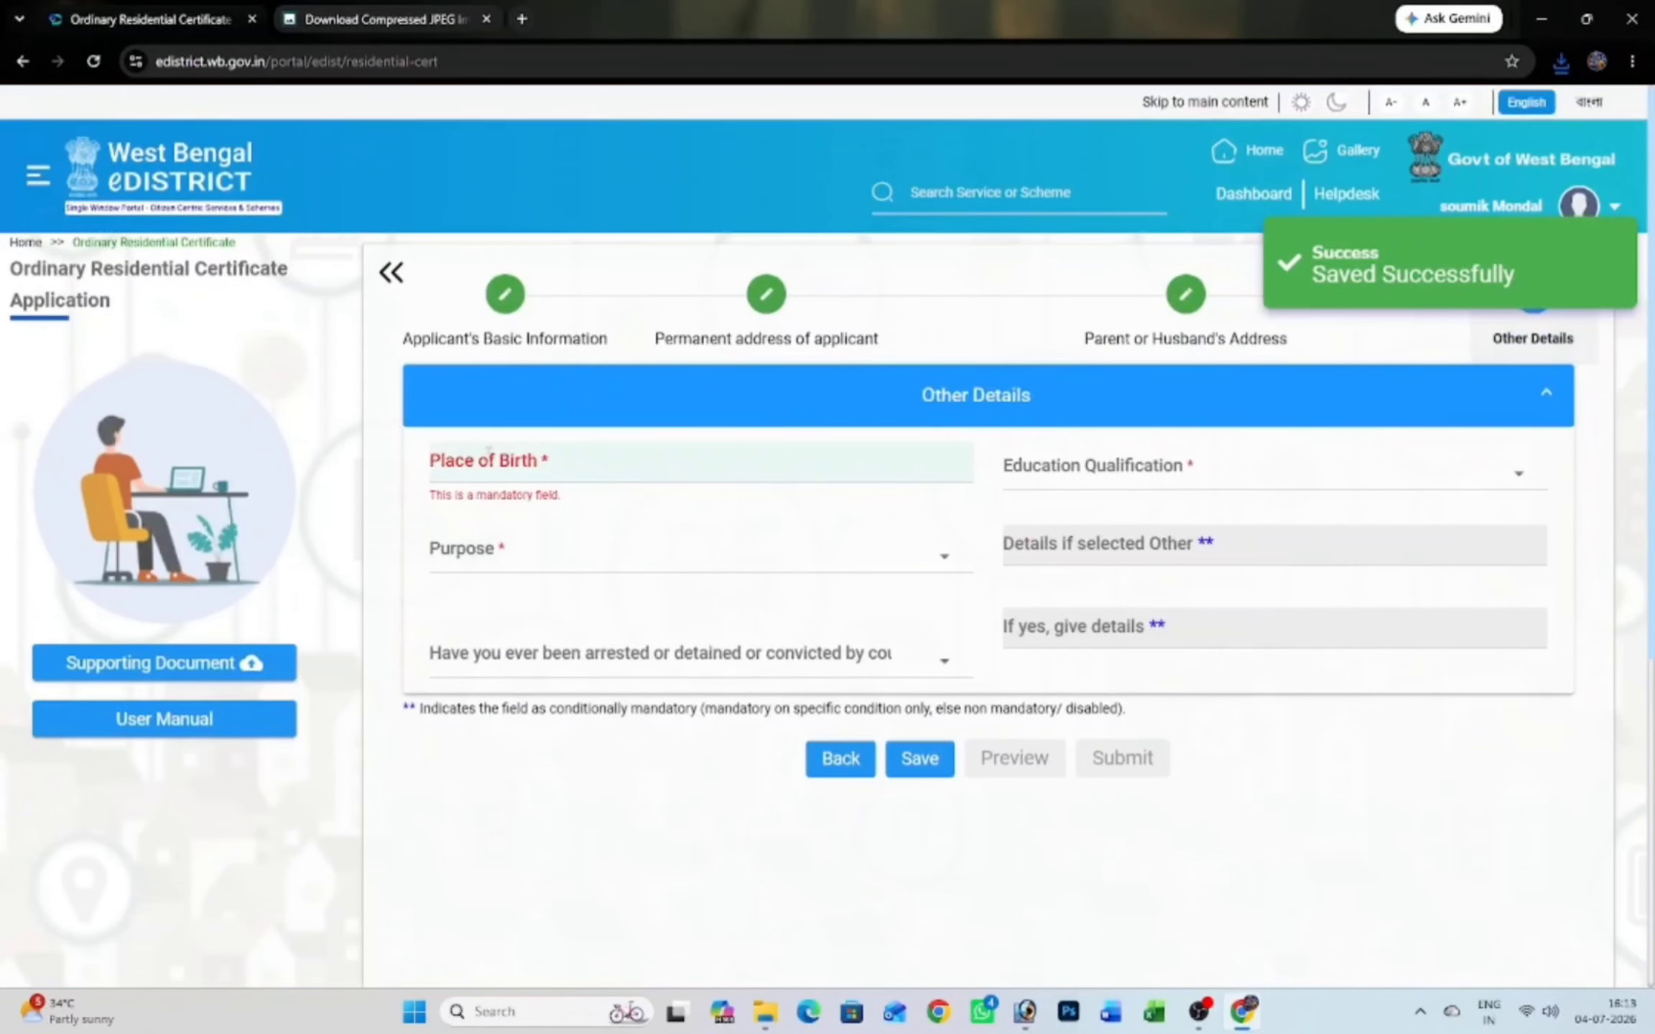
# Set place of birth 2007, qualification 12th, purpose Other, and never arrested (NO).
pyautogui.click(493, 452)
pyautogui.write('2007')
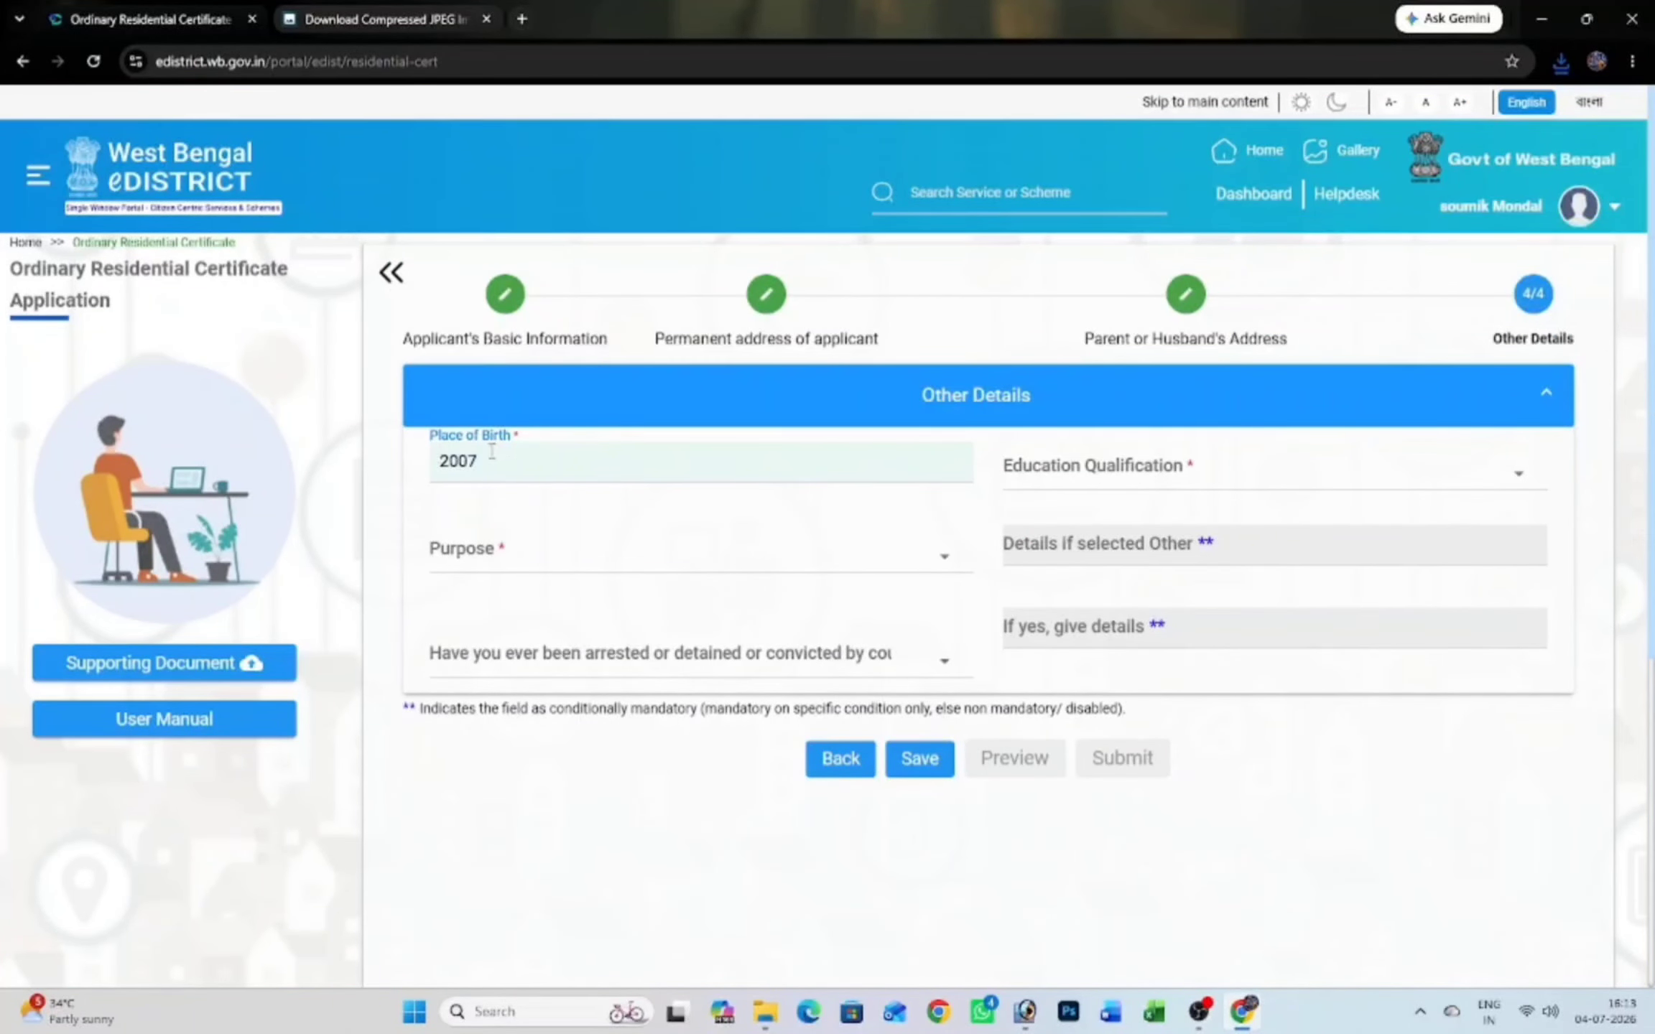
pyautogui.click(1063, 469)
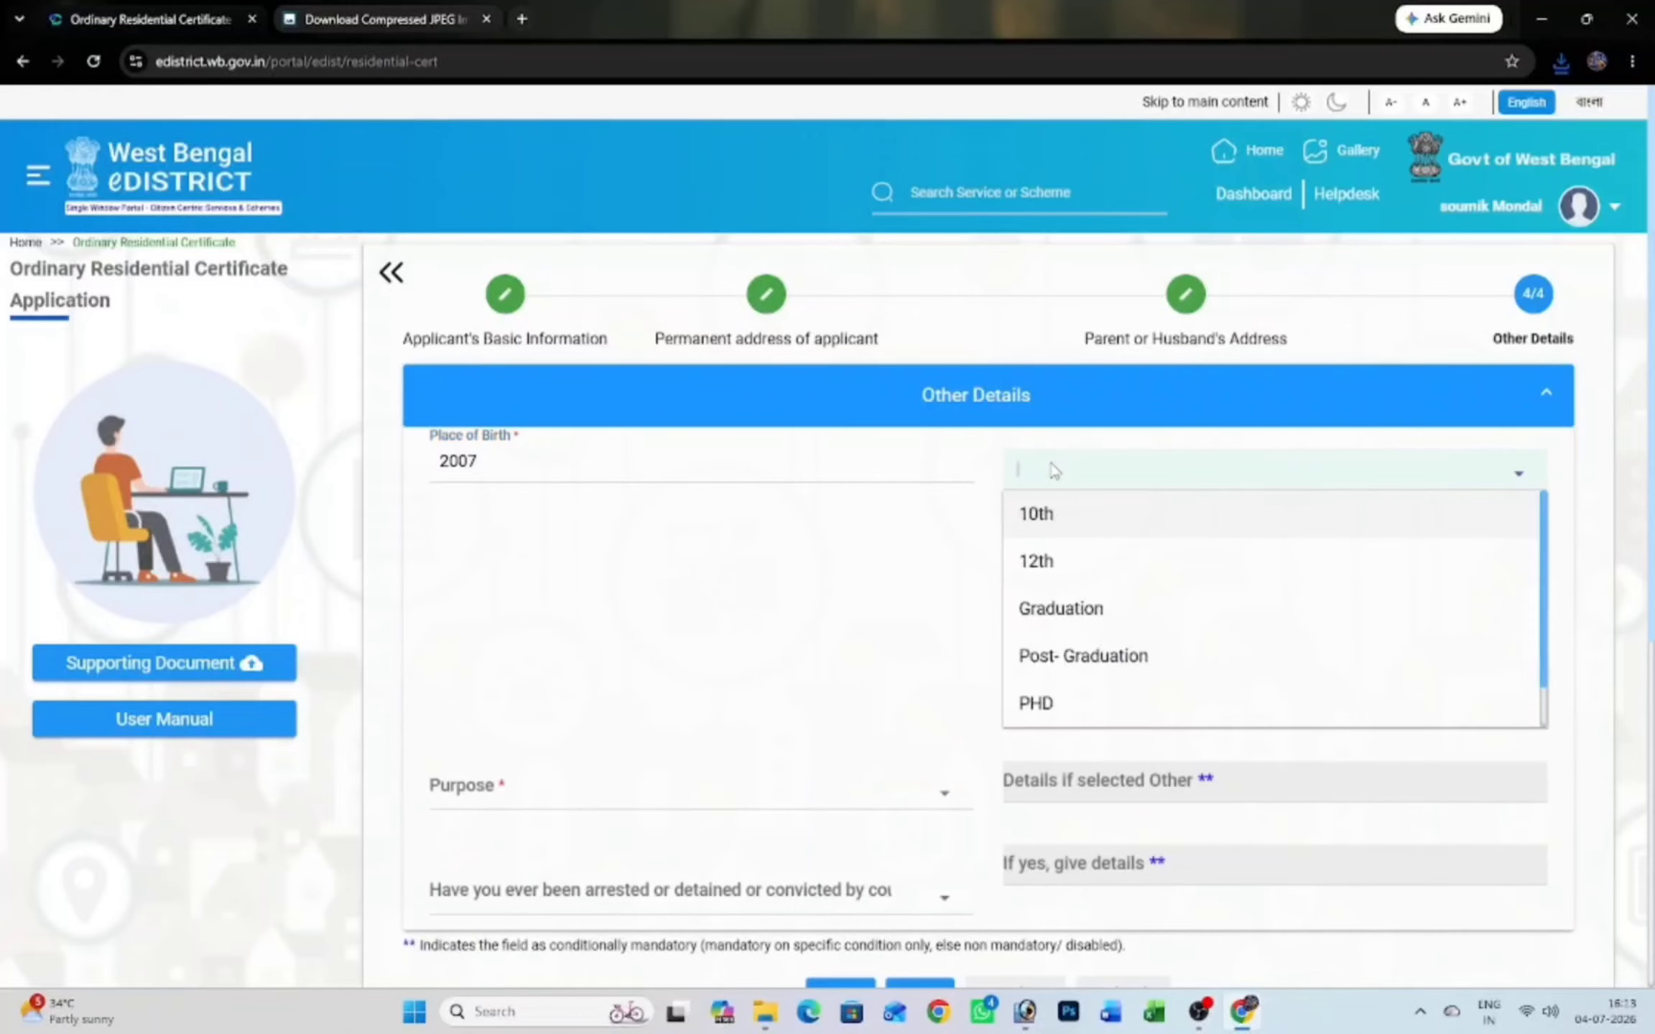
pyautogui.click(1054, 559)
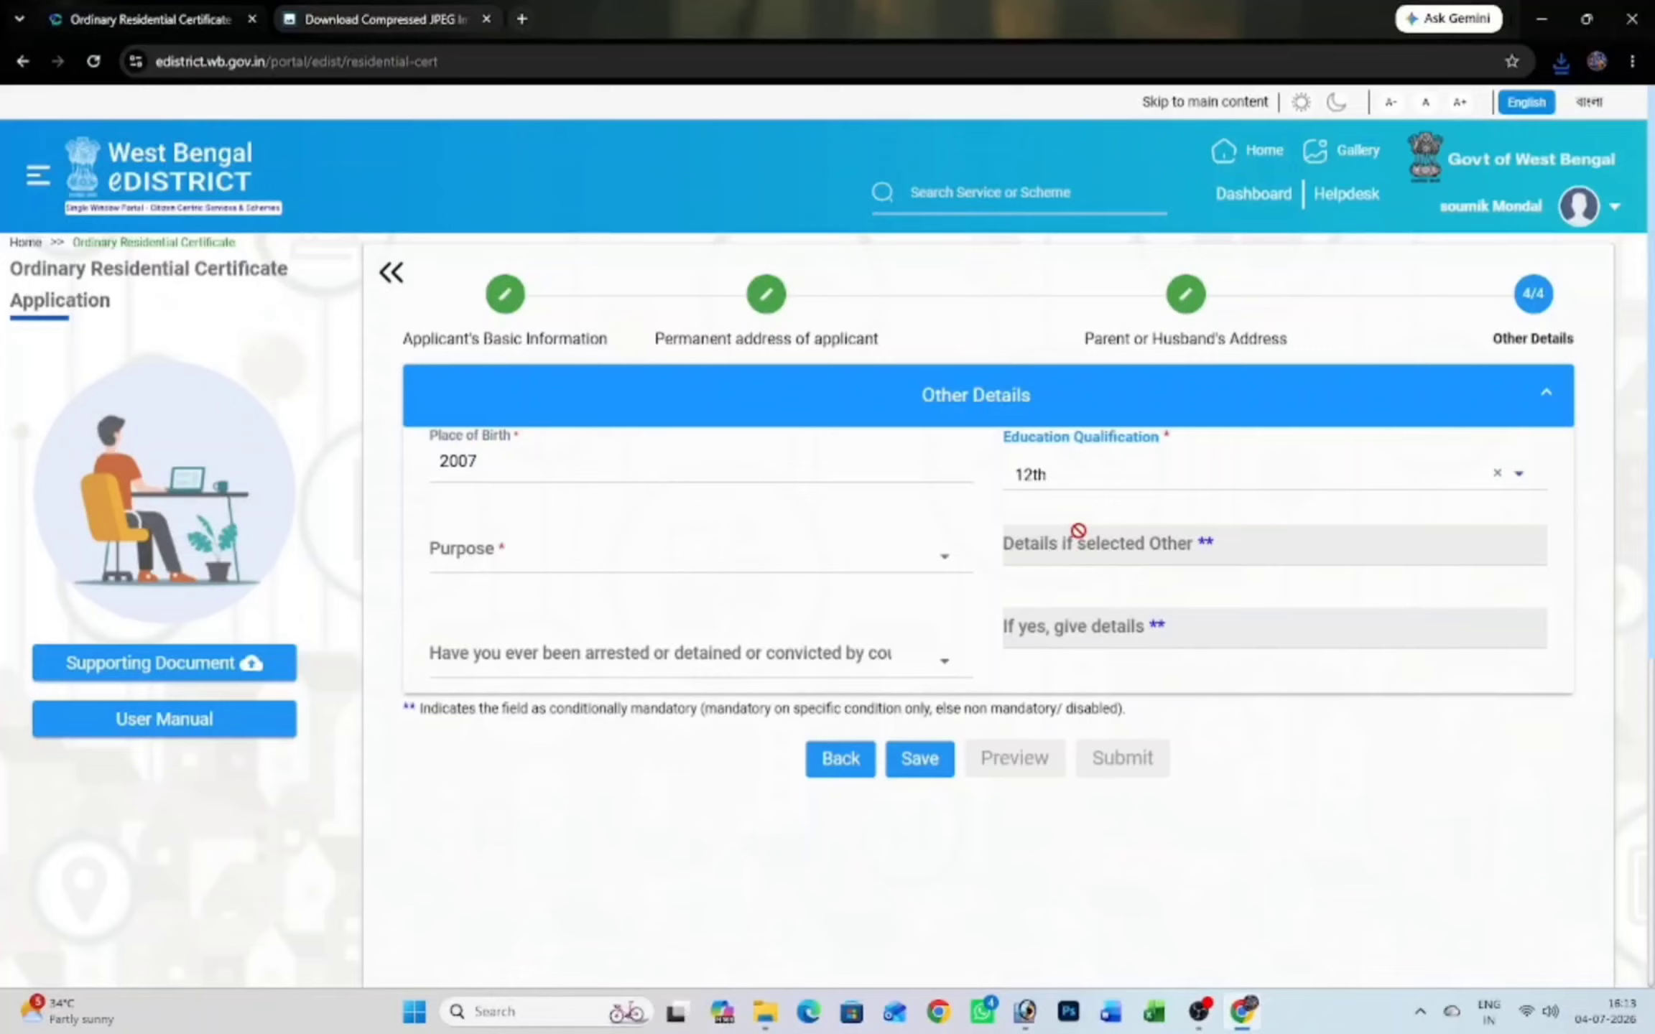
pyautogui.click(770, 553)
pyautogui.click(539, 614)
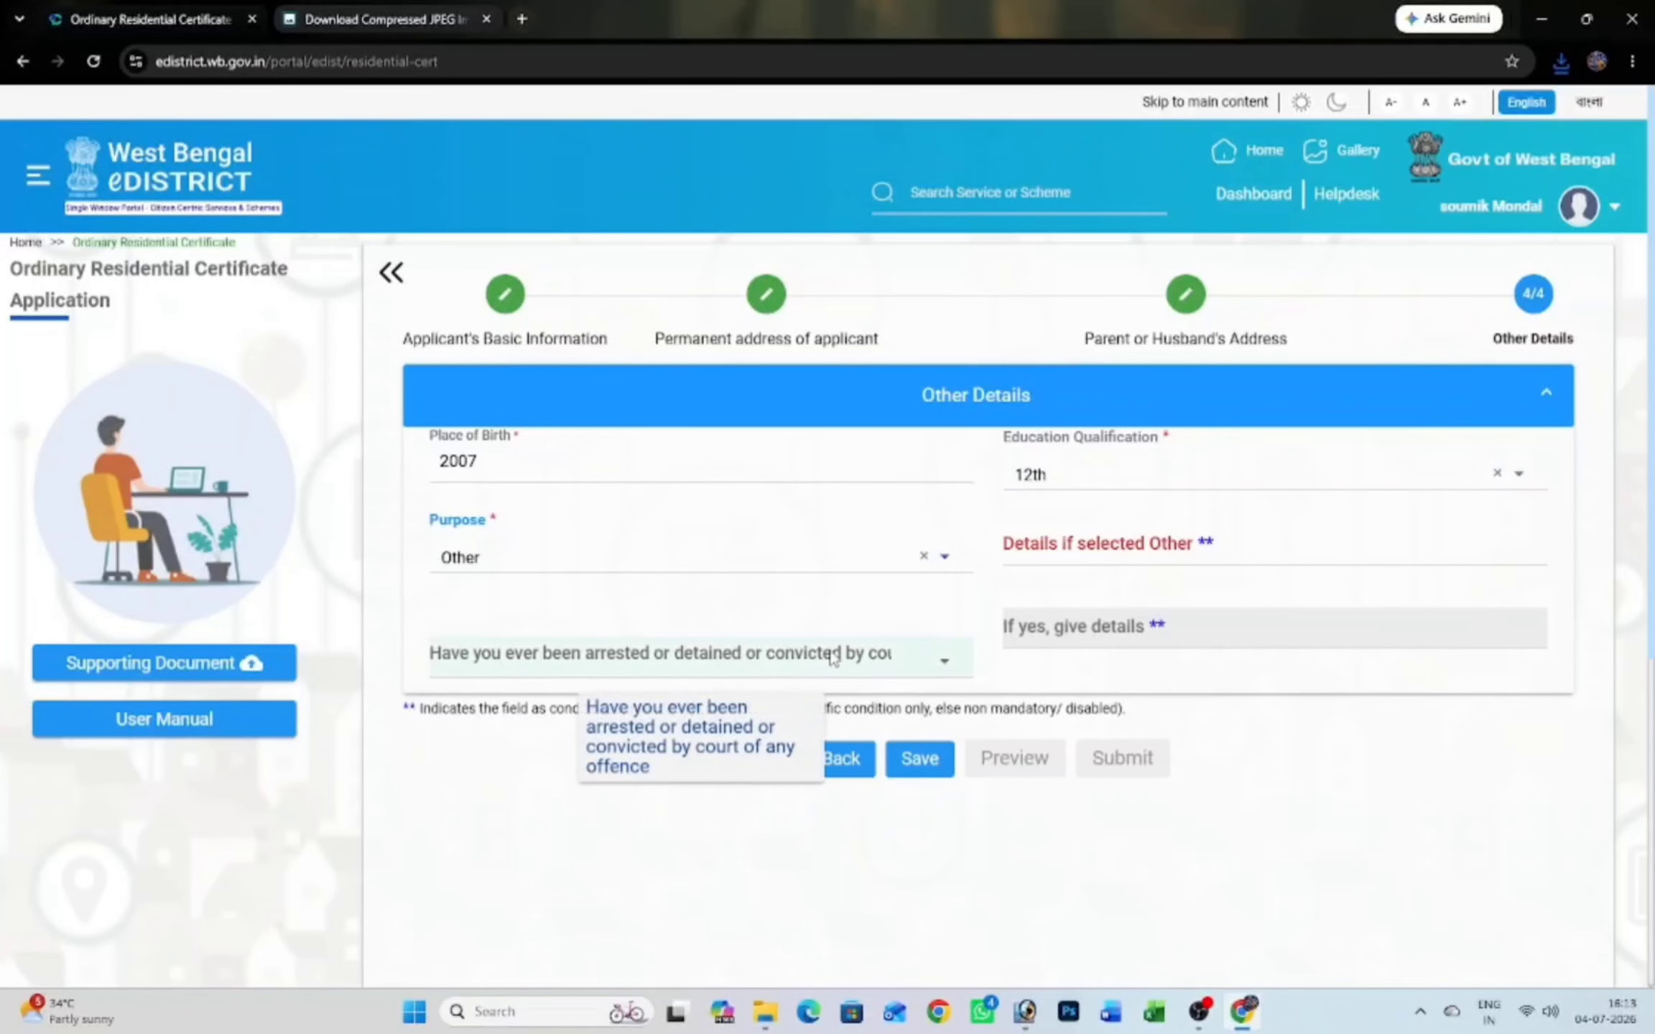
pyautogui.click(797, 657)
pyautogui.click(495, 745)
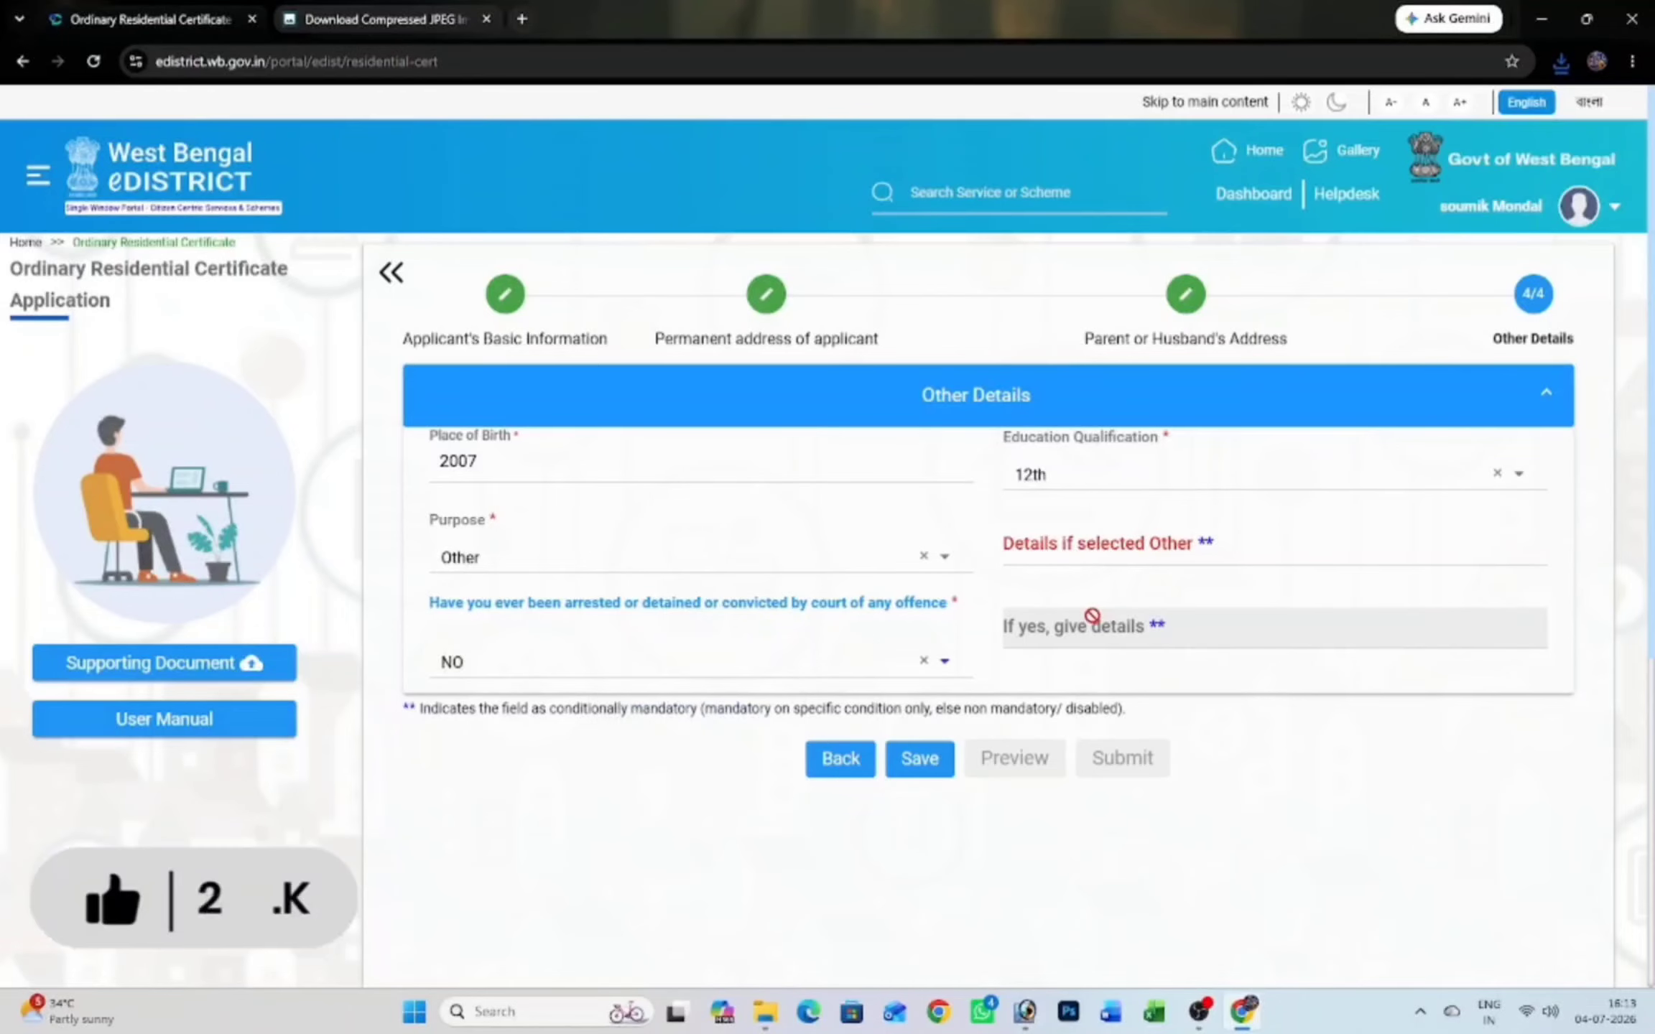
# Describe the Other purpose as 'Collage Admission' and save the Other Details.
pyautogui.click(1145, 539)
pyautogui.write('Co')
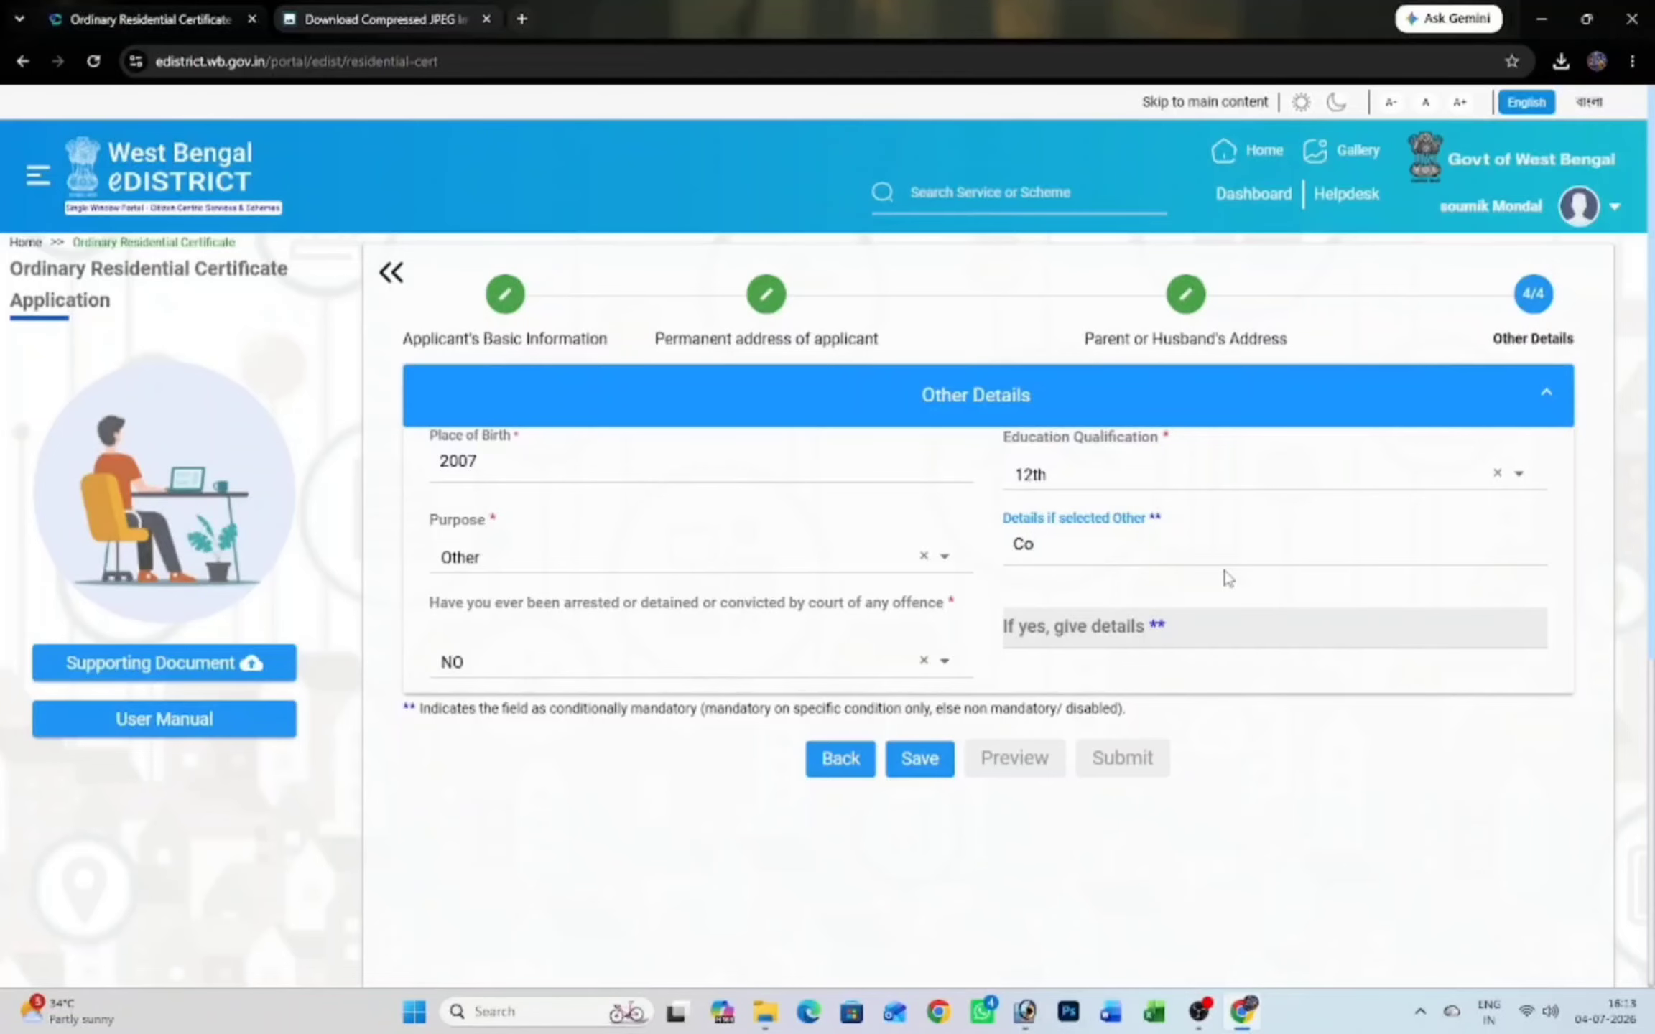
pyautogui.write('llage ')
pyautogui.write('A')
pyautogui.write('dmik')
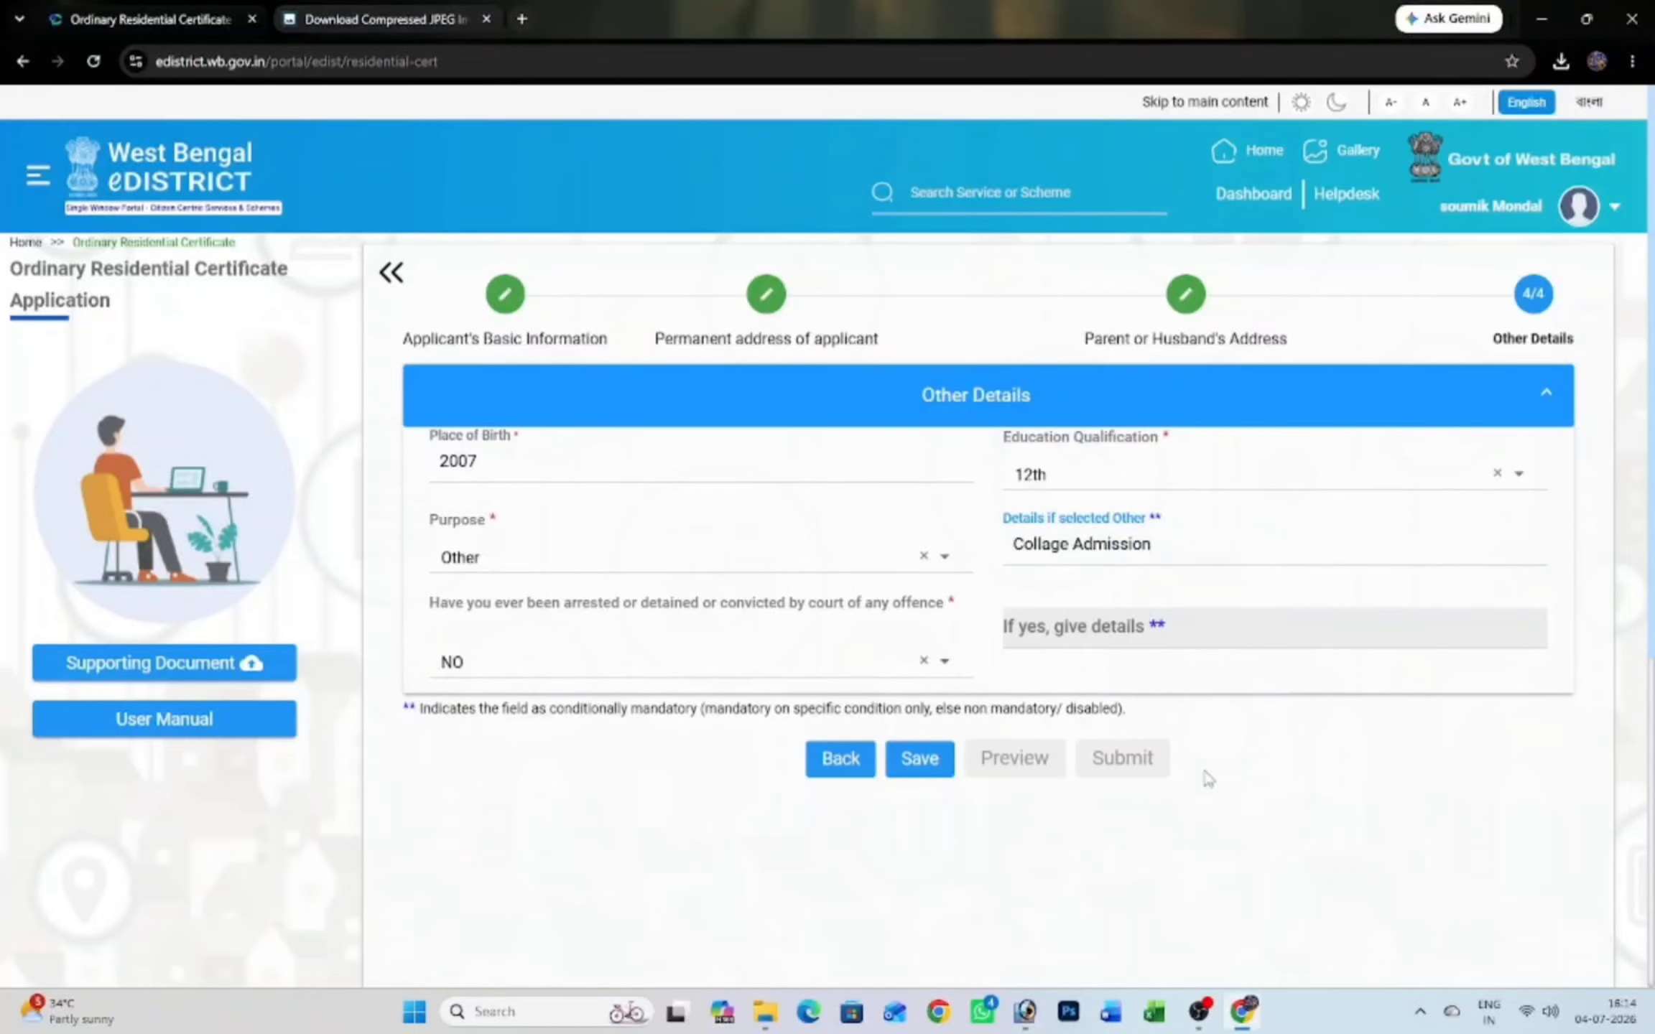
pyautogui.click(1215, 824)
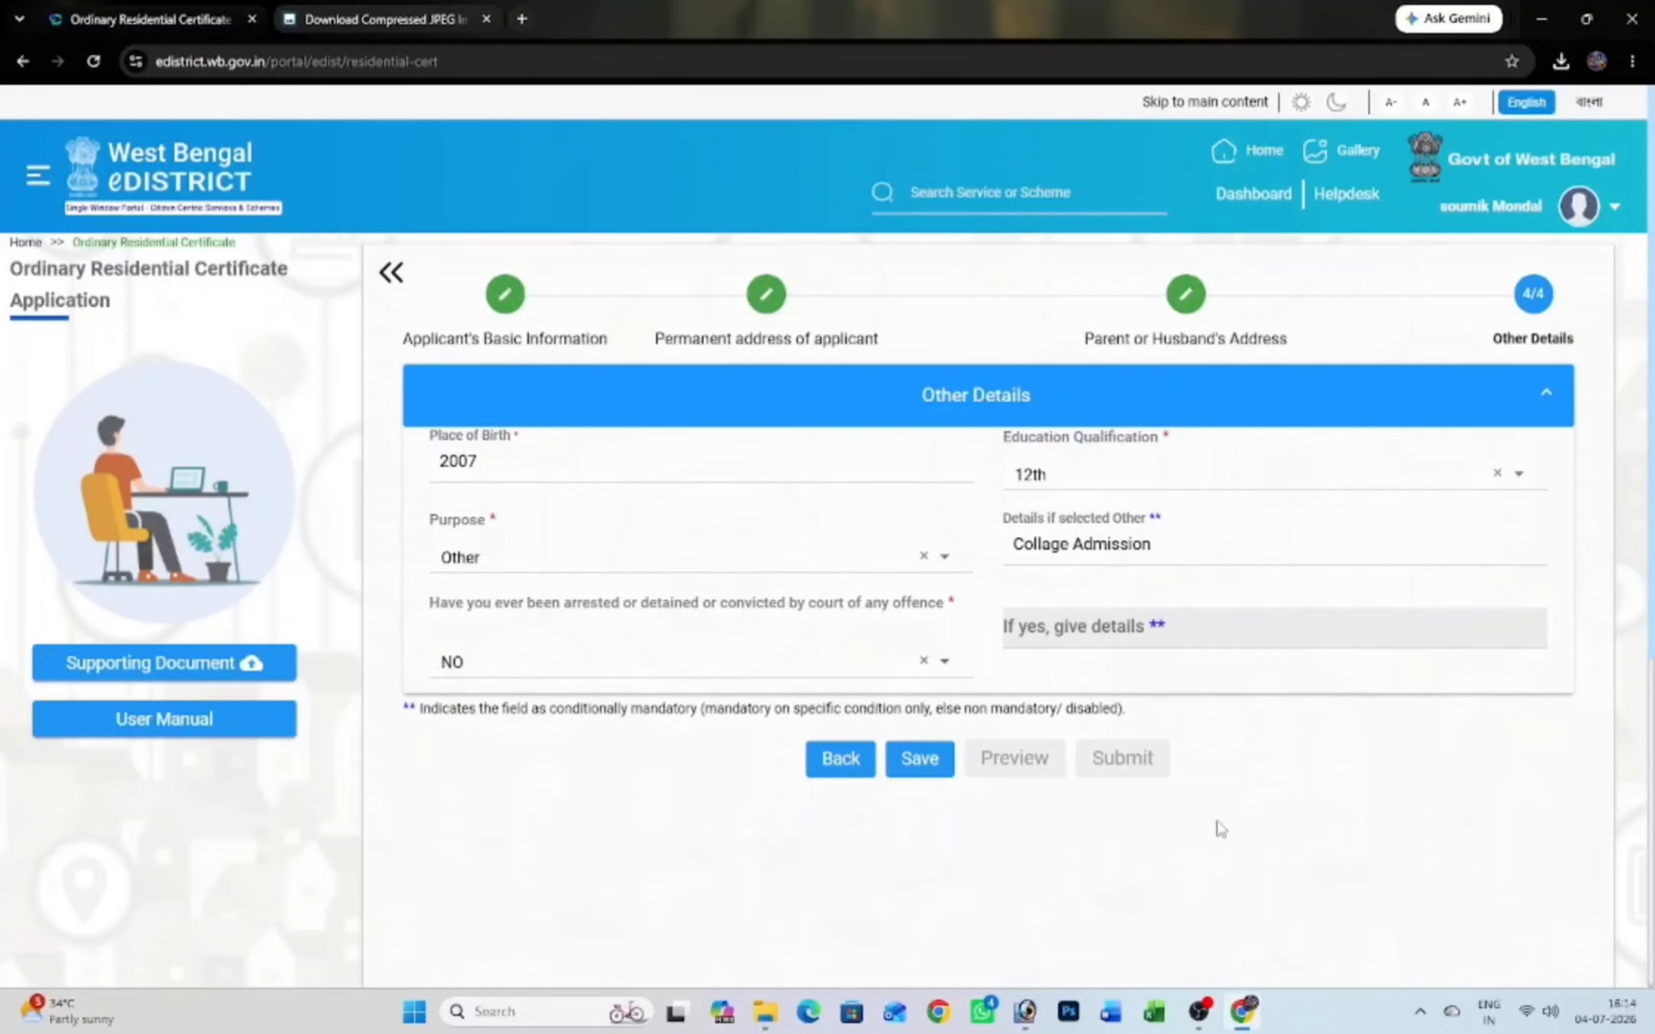
pyautogui.click(934, 761)
# Open the completed application's PDF preview and scroll through it.
pyautogui.click(1004, 764)
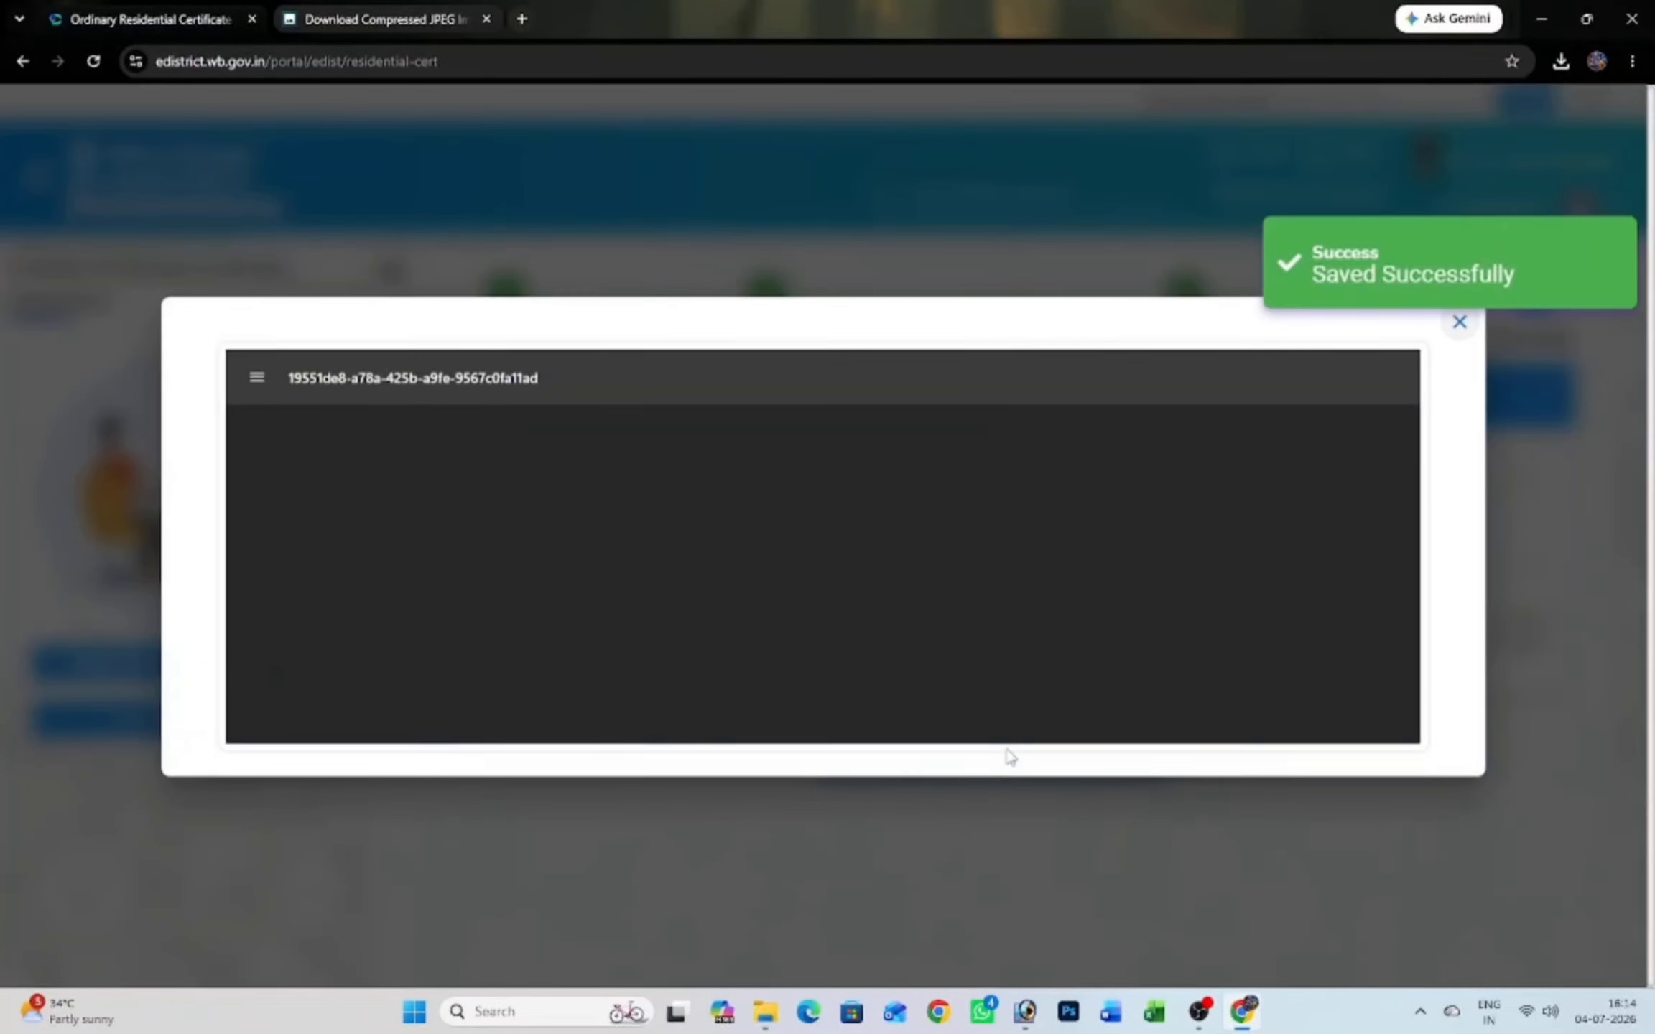
pyautogui.scroll(-1, 862, 505)
pyautogui.scroll(-15, 862, 504)
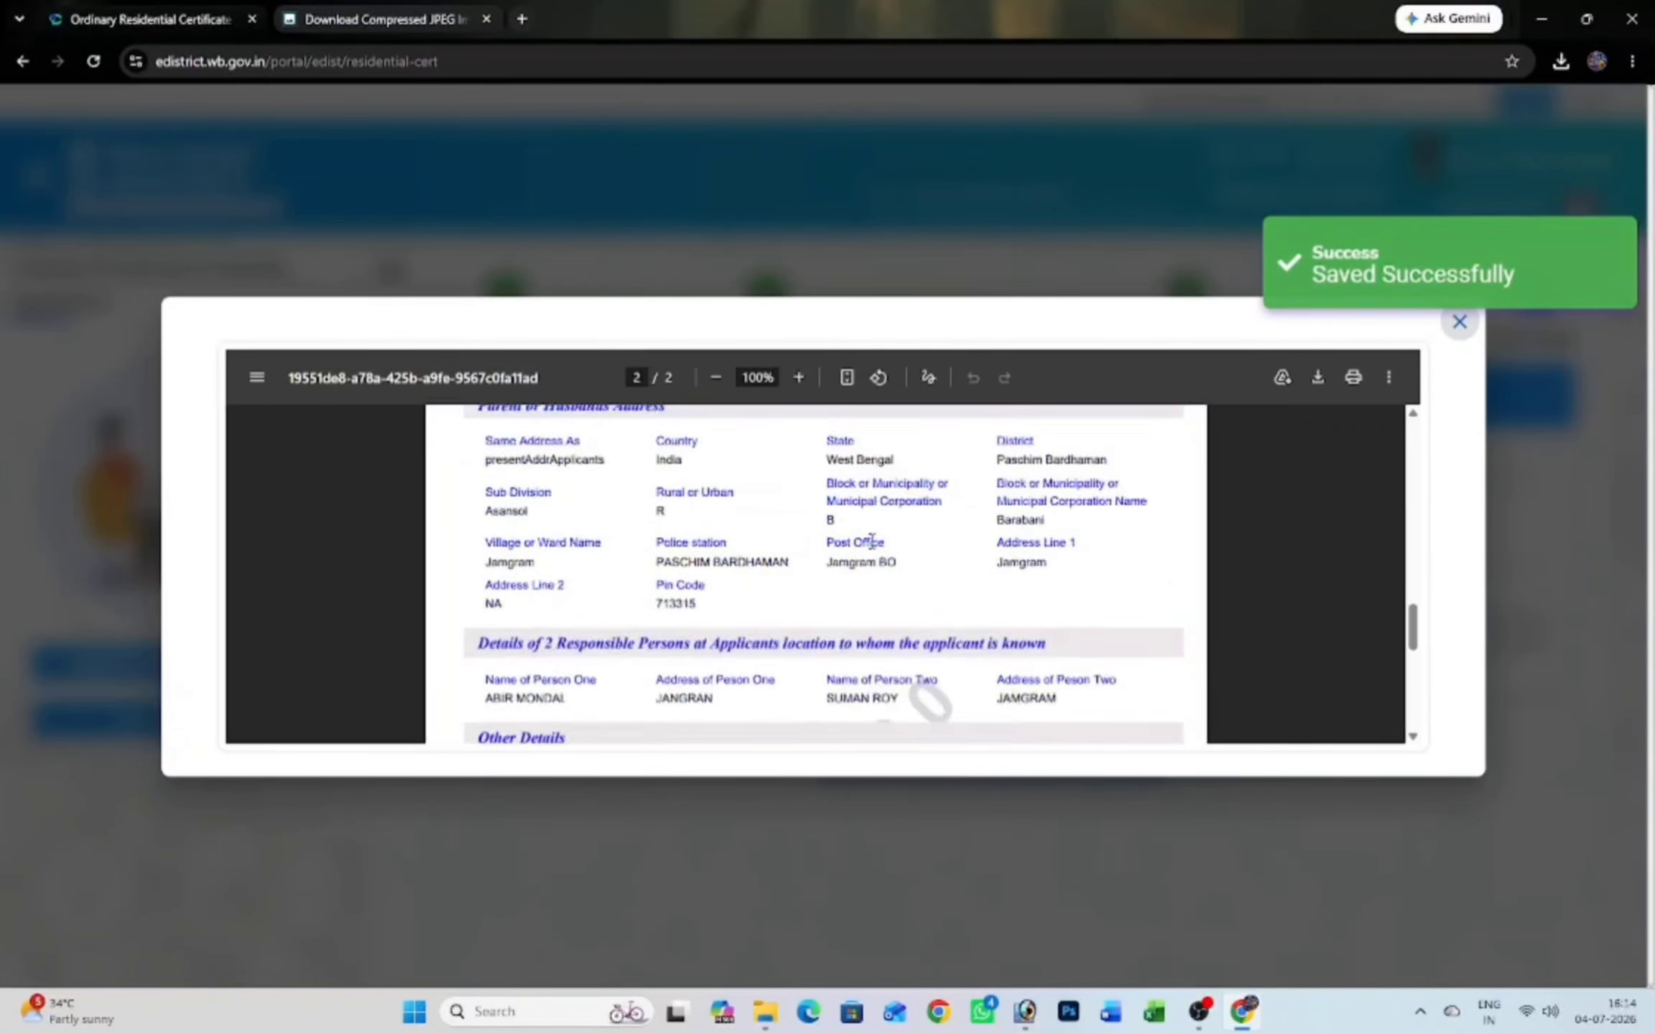
pyautogui.scroll(3, 875, 565)
pyautogui.scroll(2, 1190, 500)
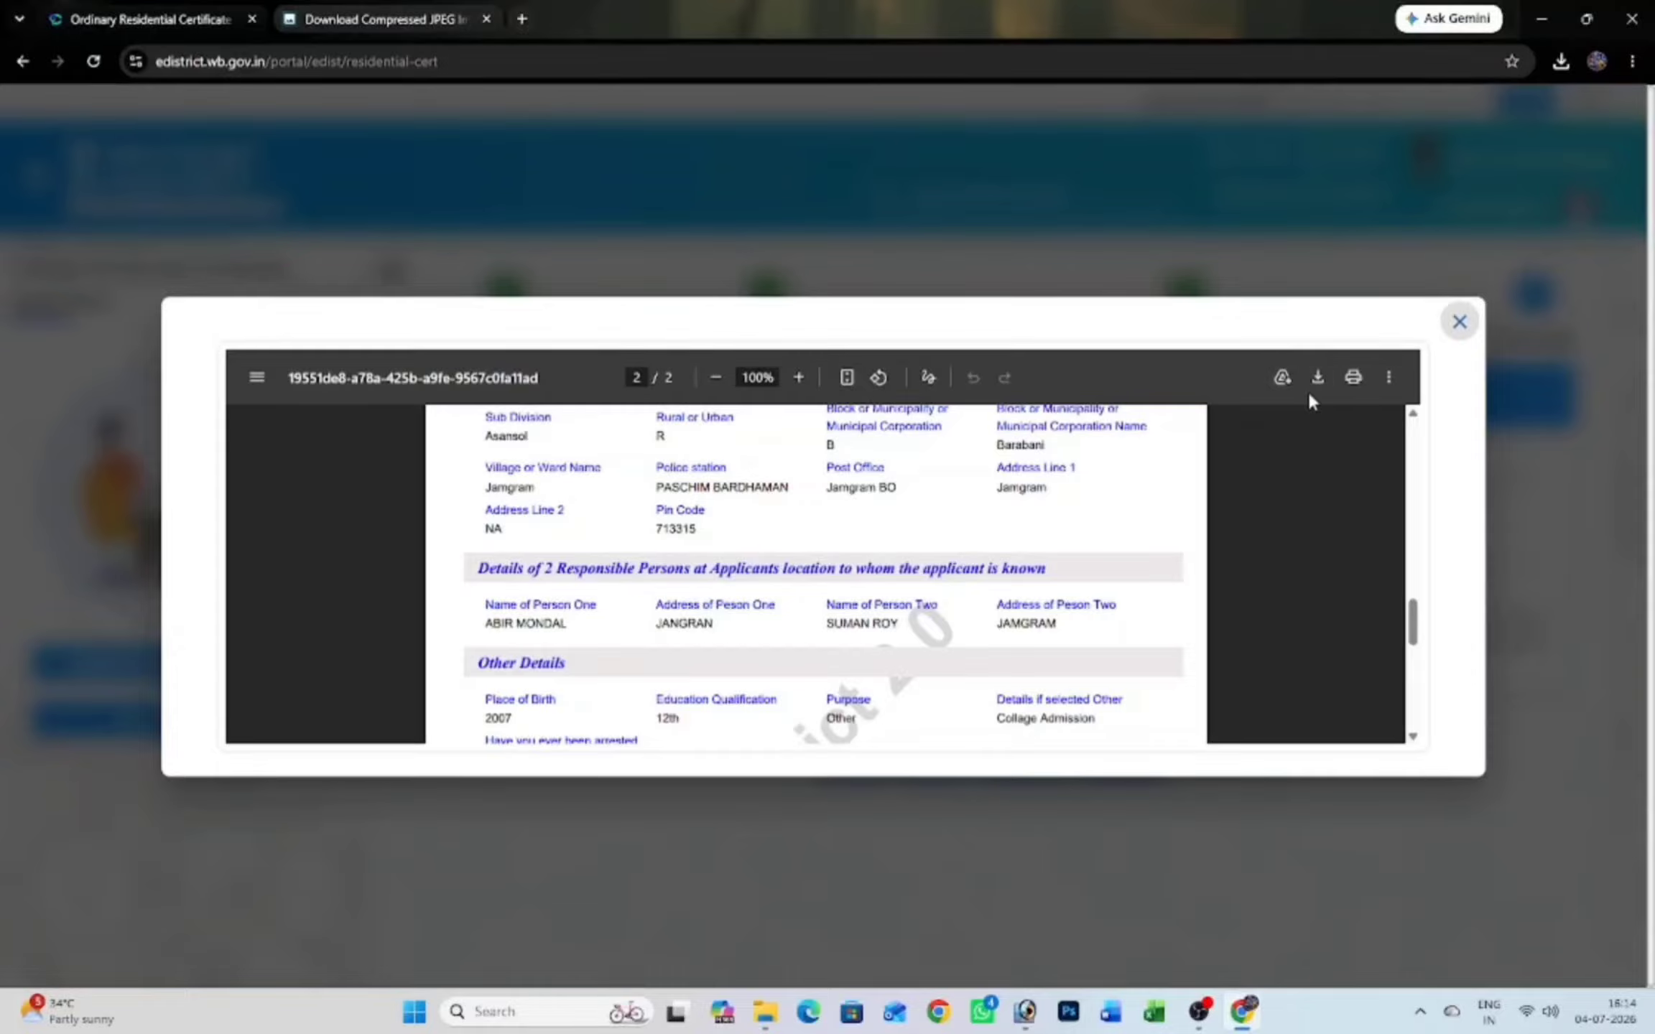
# Download the preview PDF to Downloads under the applicant's name and close the viewer.
pyautogui.click(1315, 383)
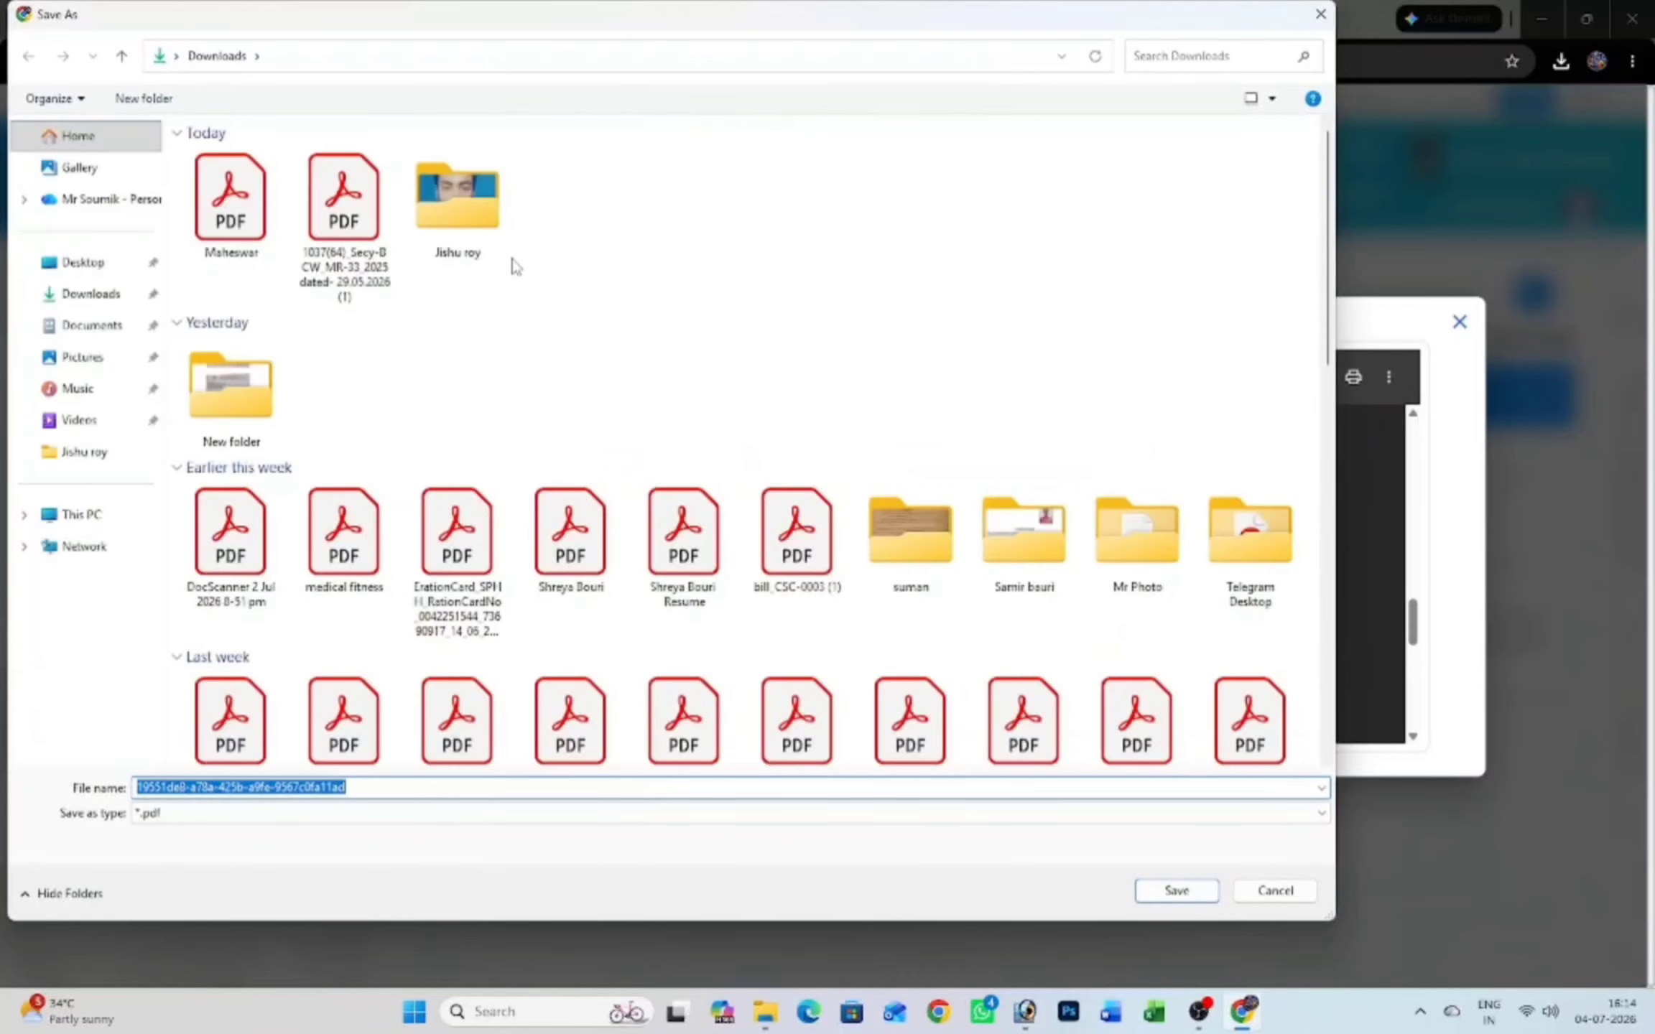
pyautogui.write('jishu')
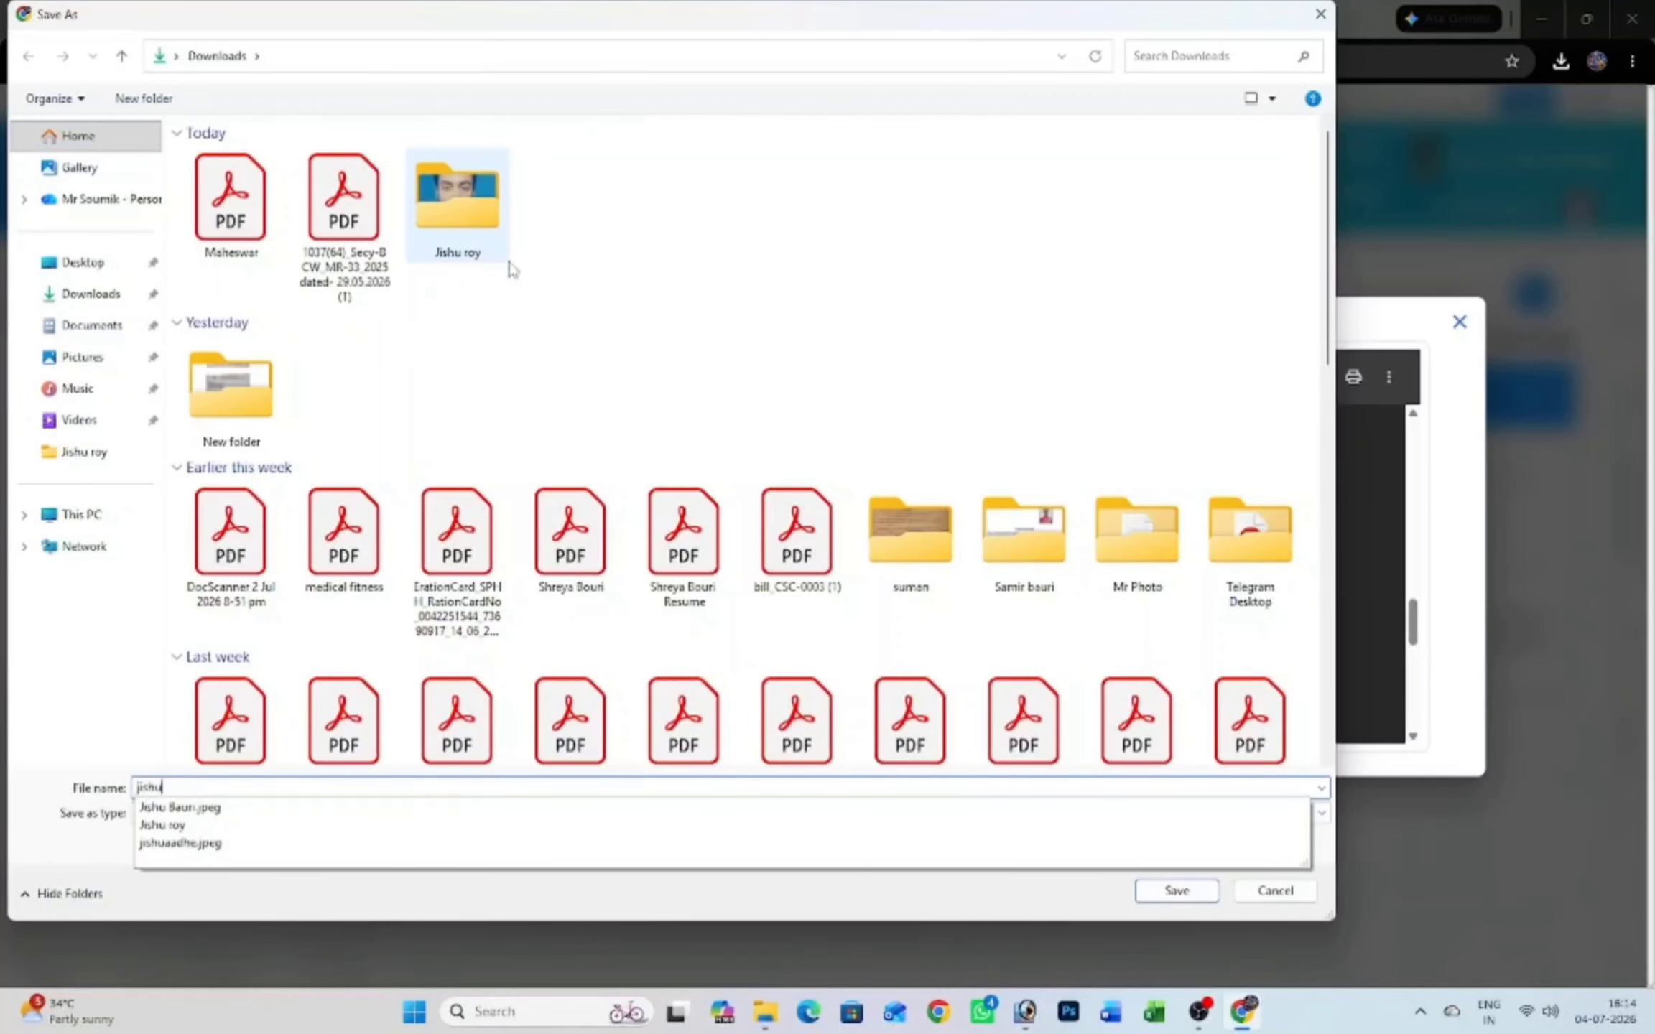
pyautogui.click(1175, 892)
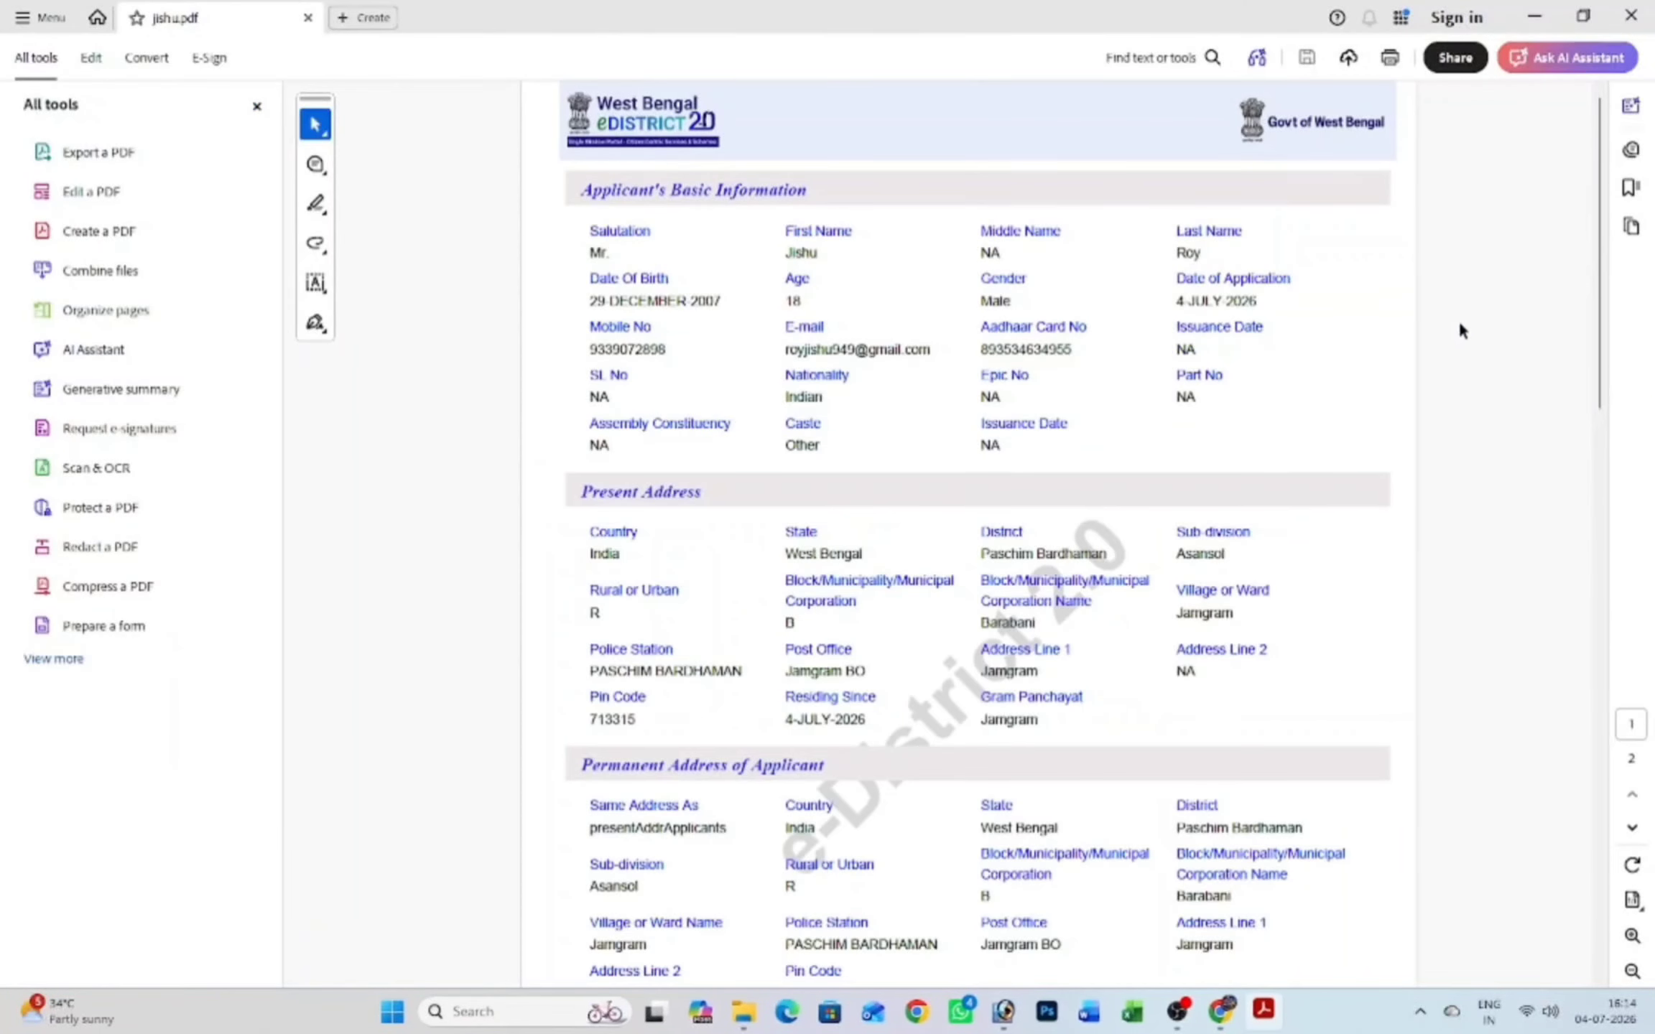
pyautogui.scroll(-3, 1460, 330)
pyautogui.hotkey('alt', 'F4')
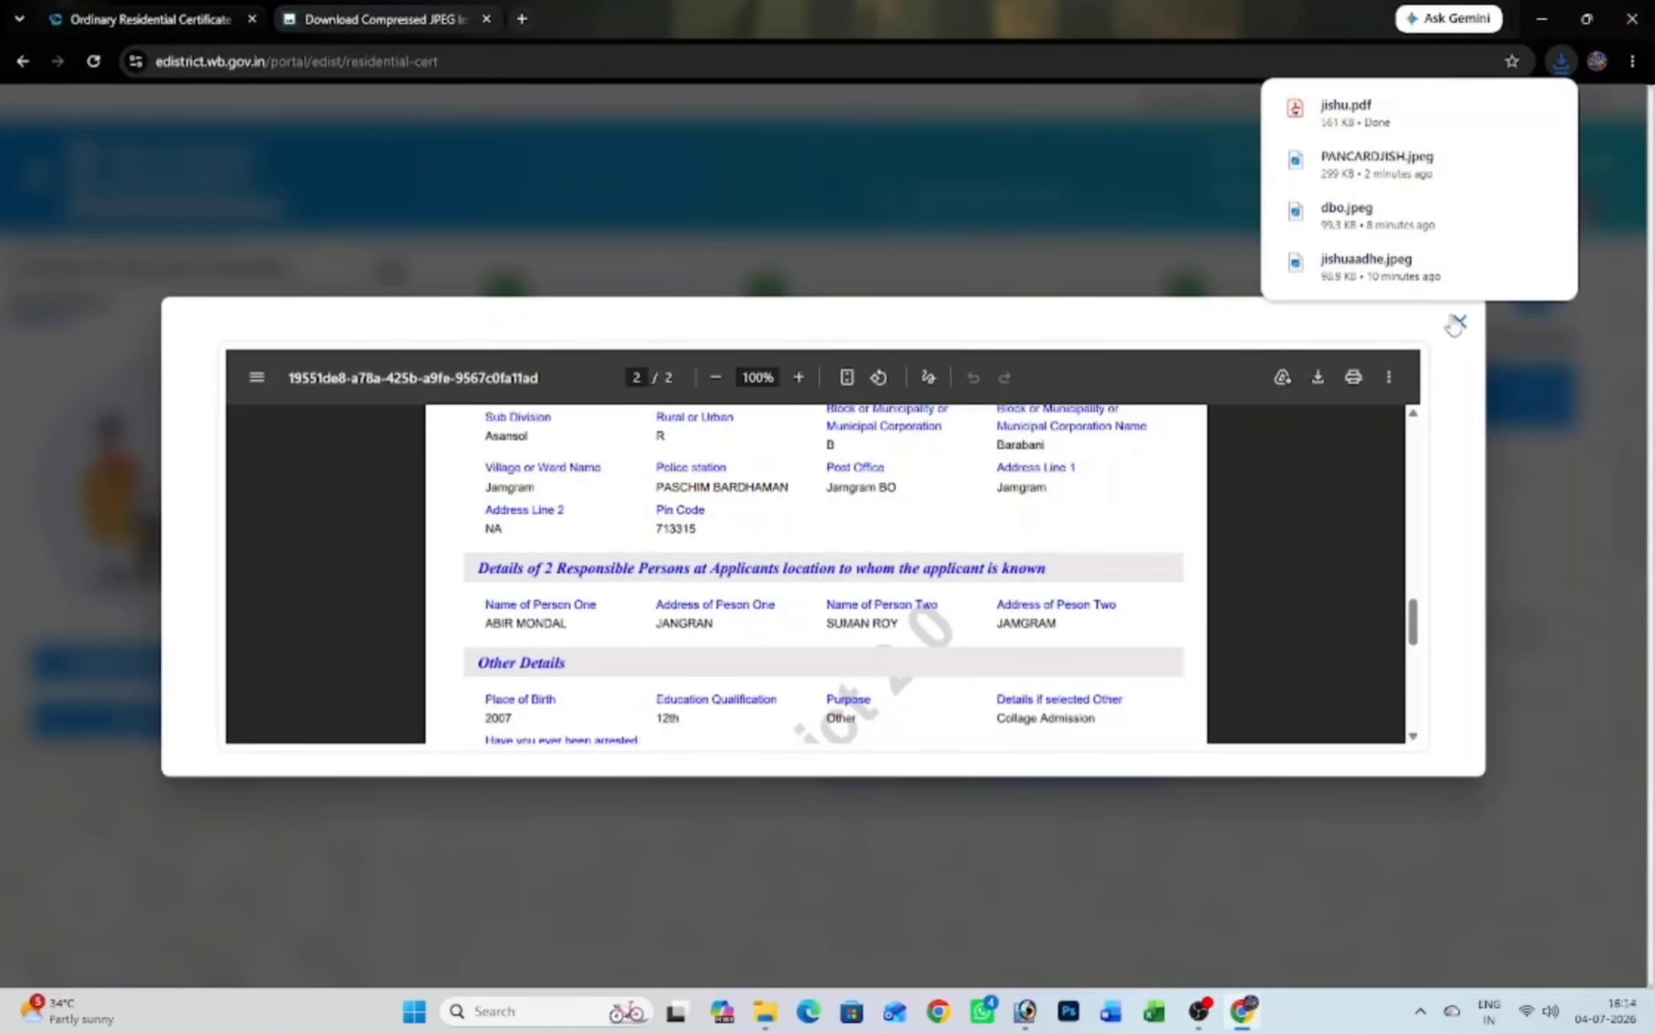
# Close the preview and submit the Ordinary Residential Certificate application, confirming the submission.
pyautogui.click(1456, 324)
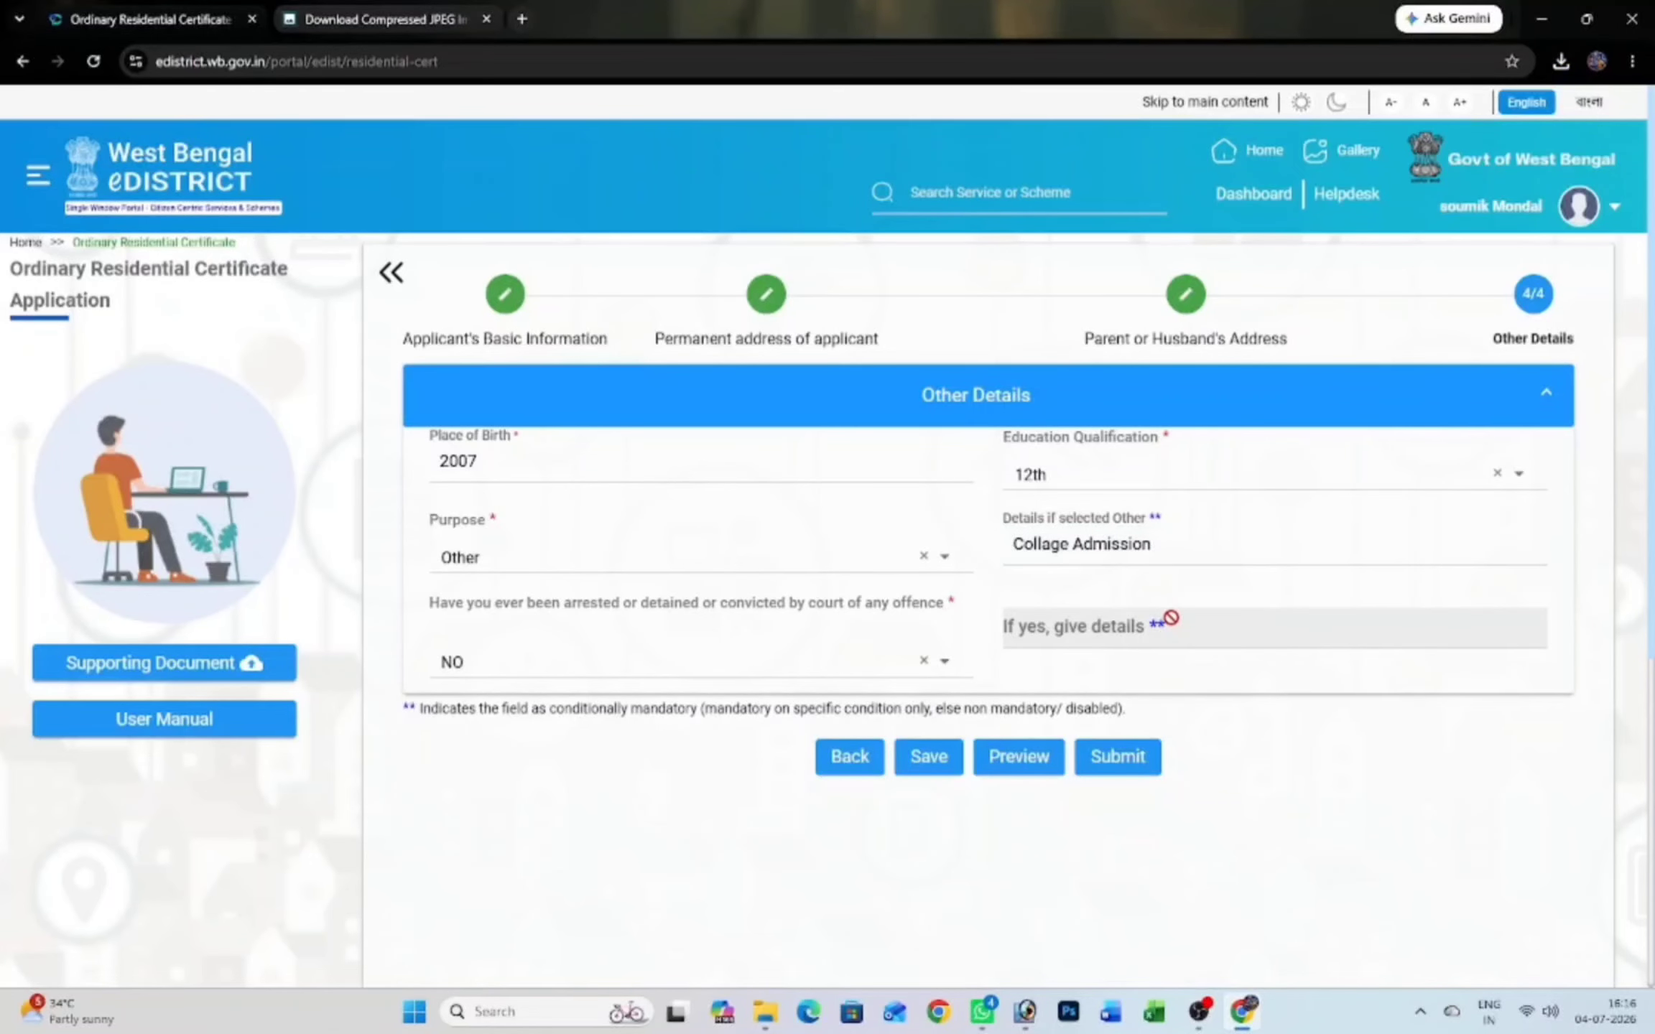
pyautogui.click(1115, 761)
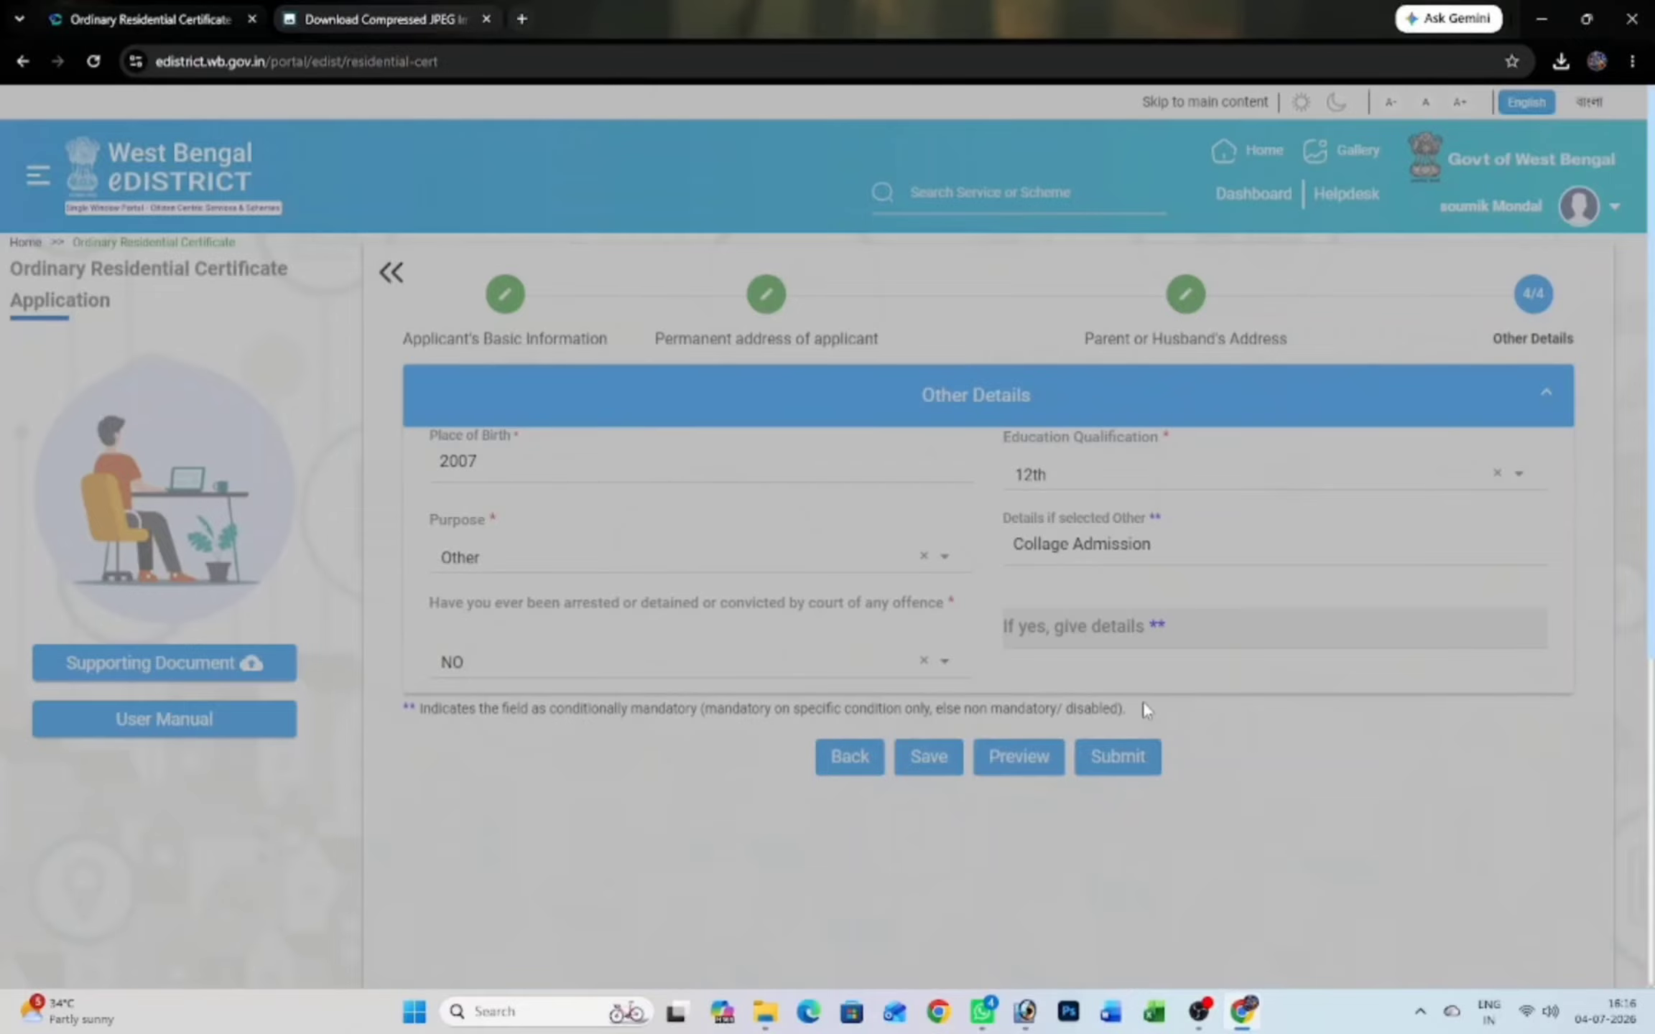
pyautogui.click(1119, 756)
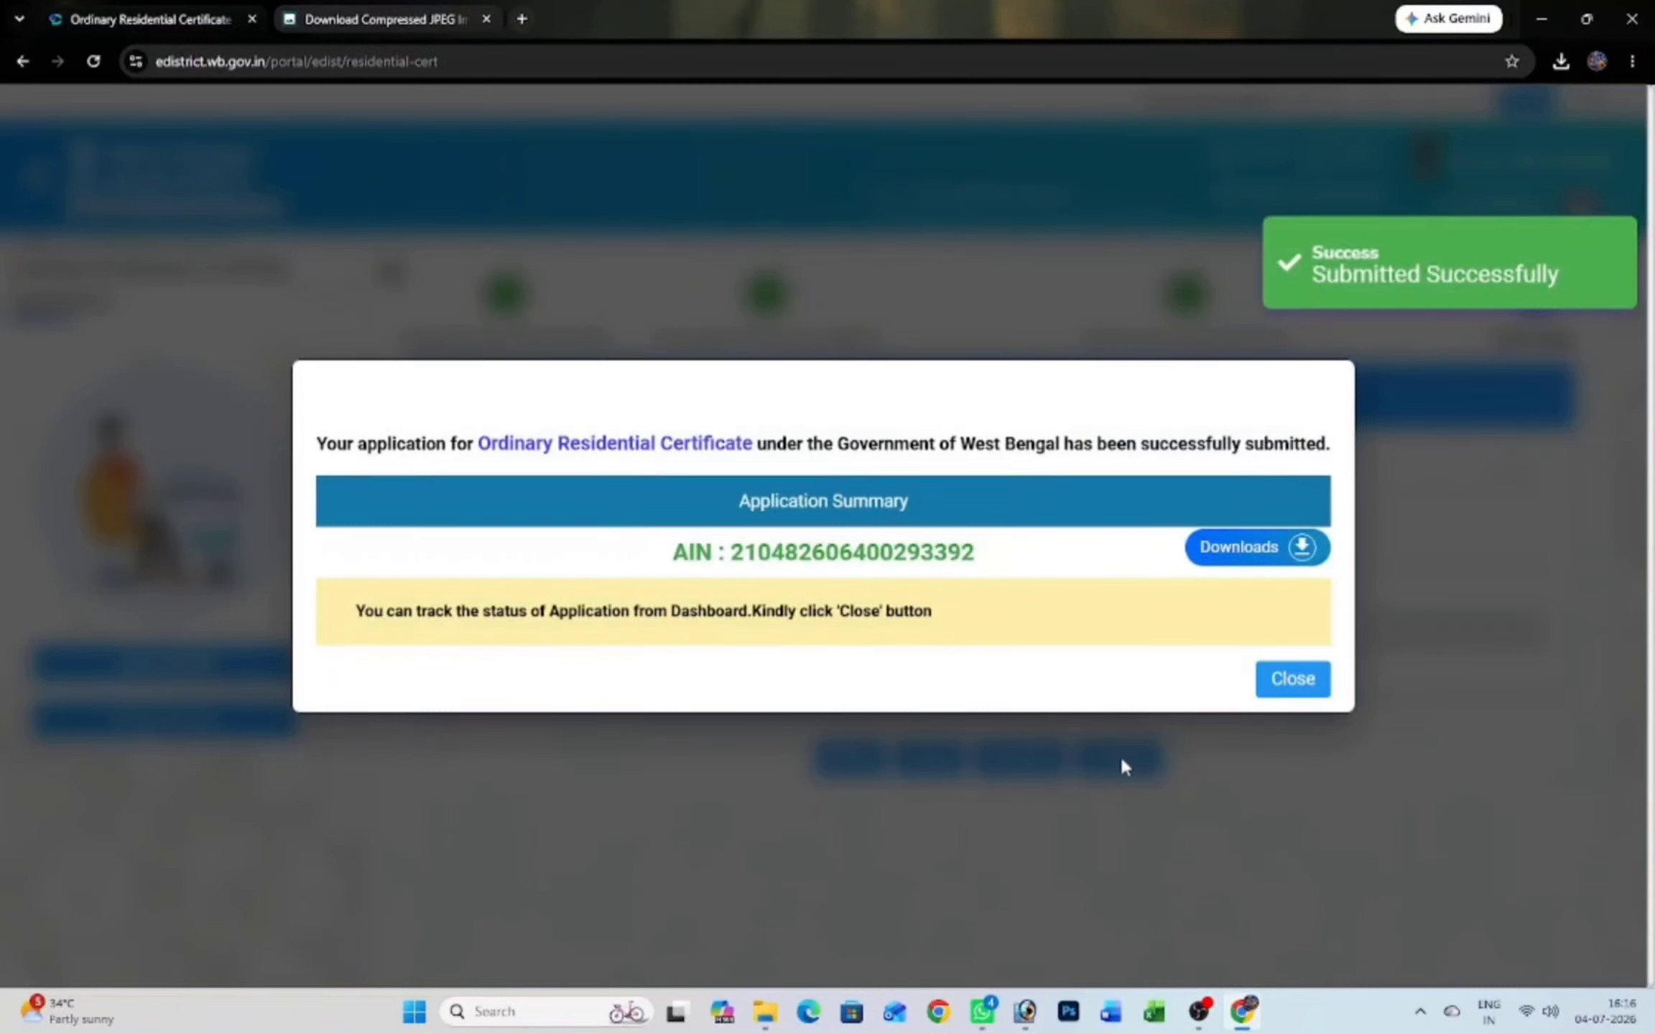
# Download the acknowledgement PDF, return to the Dashboard showing it In Progress, and minimise Chrome.
pyautogui.click(1271, 554)
pyautogui.click(1220, 605)
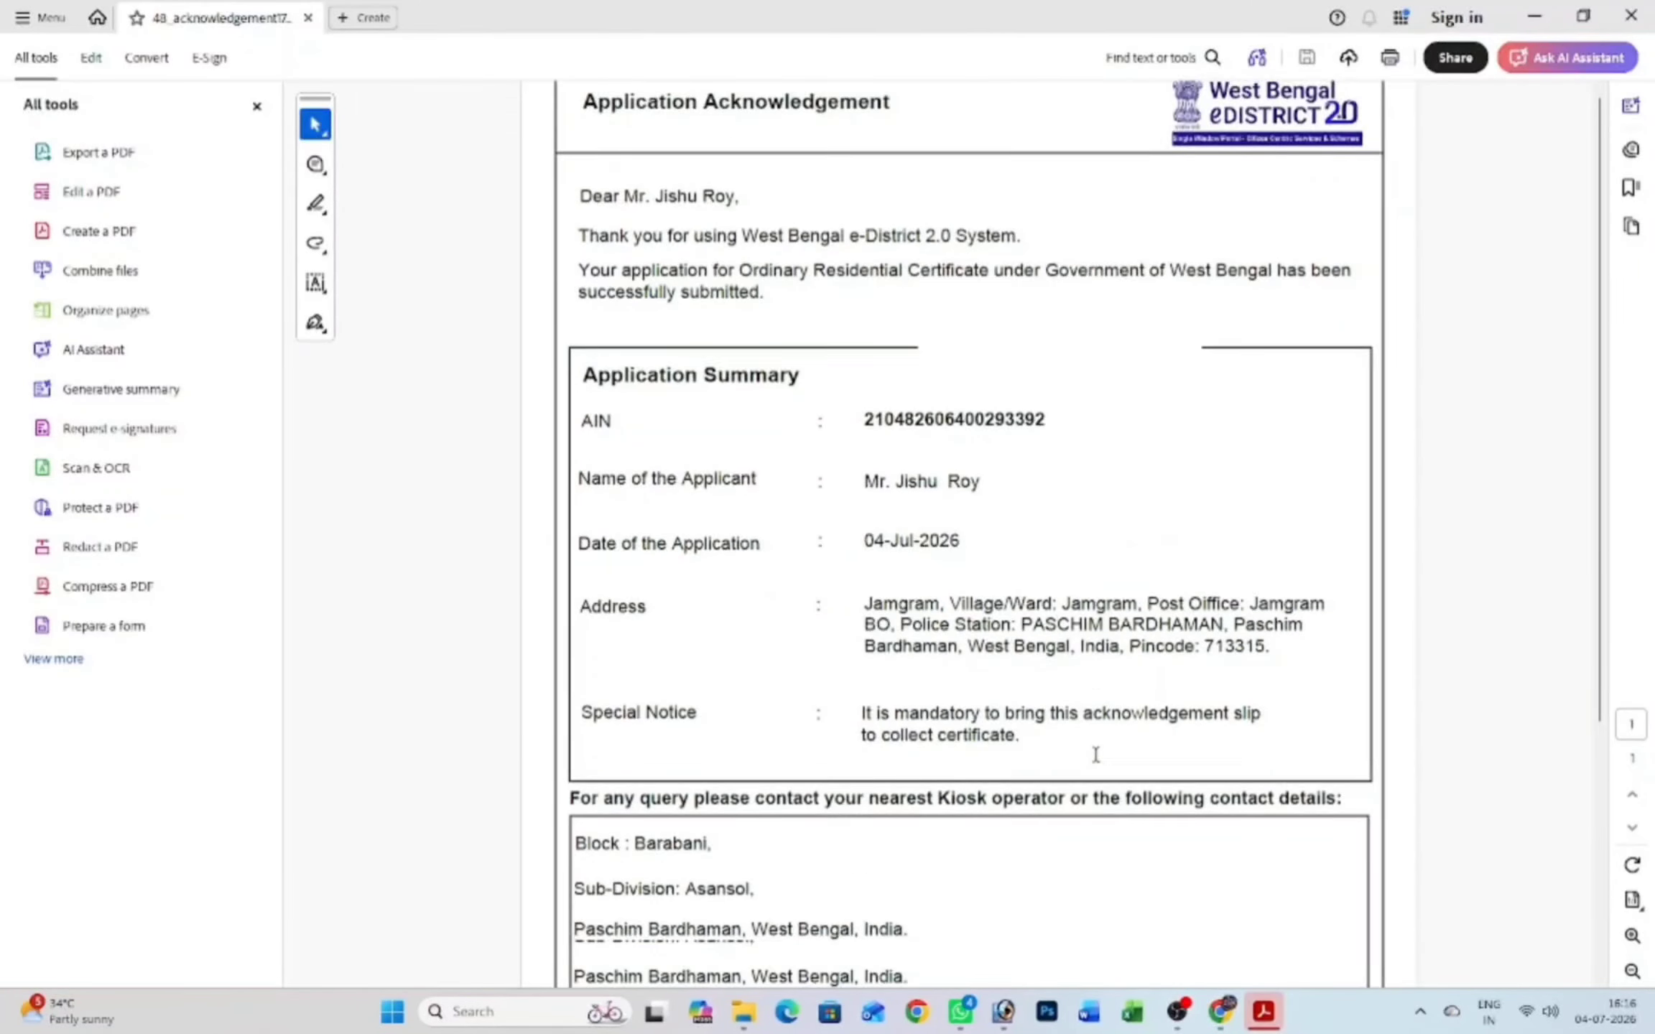
pyautogui.scroll(-3, 1093, 754)
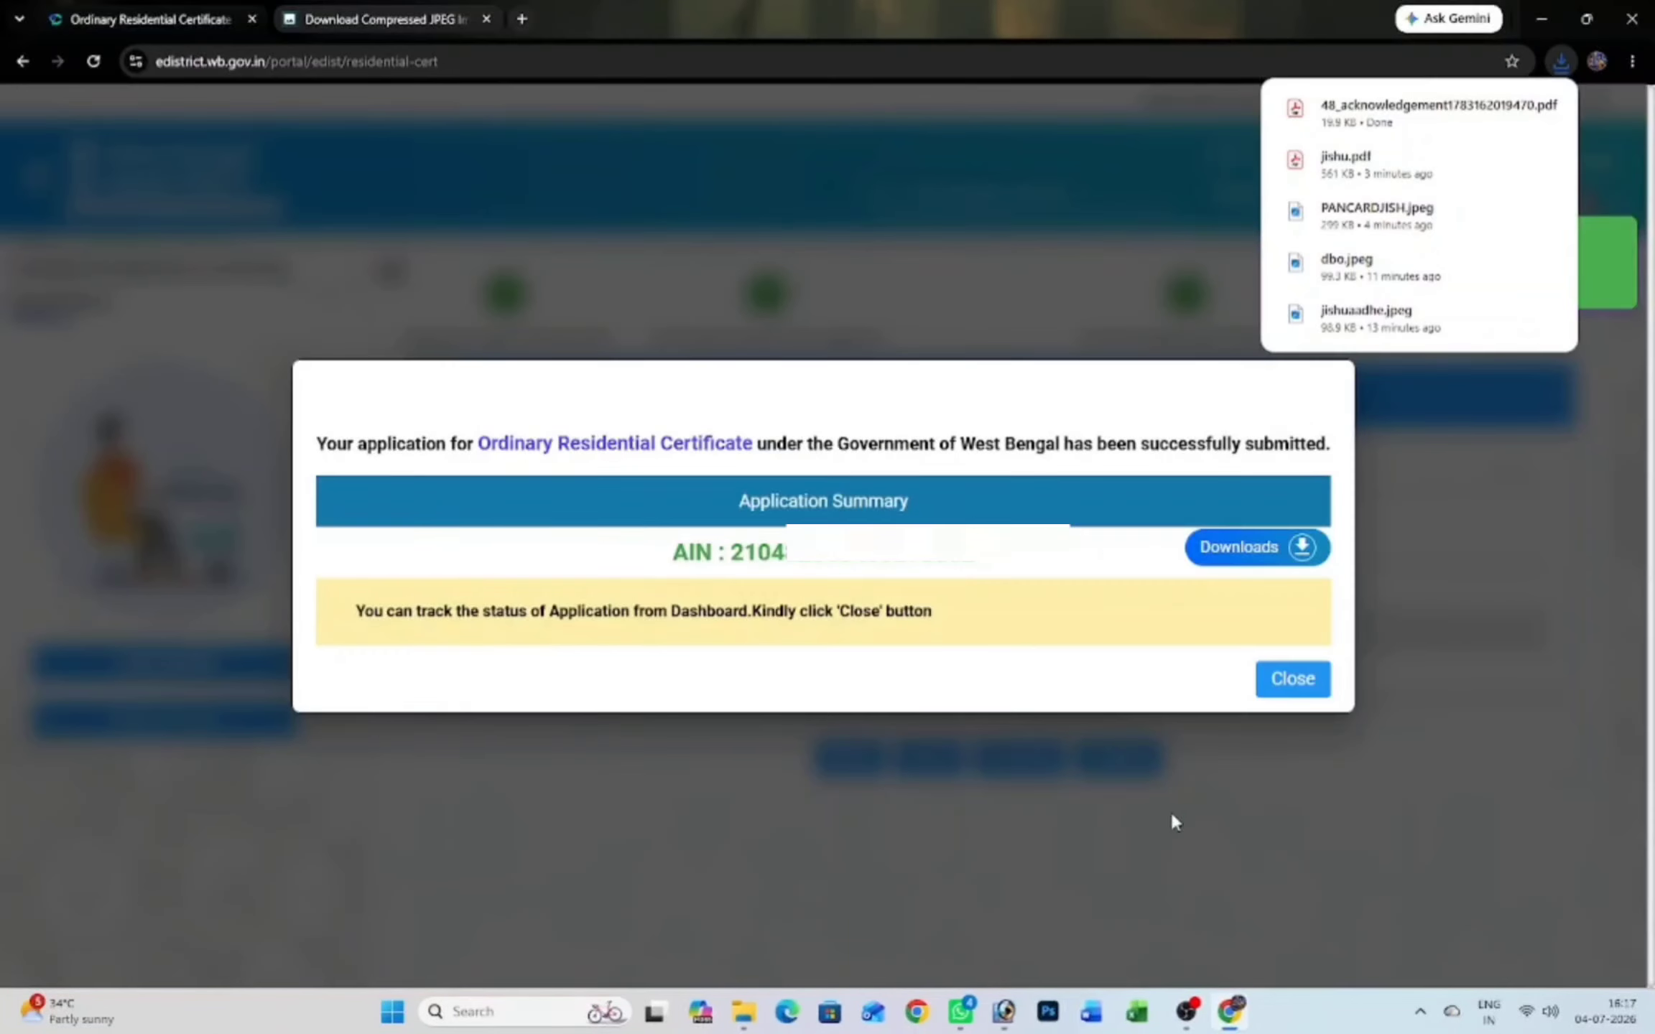
pyautogui.click(1292, 679)
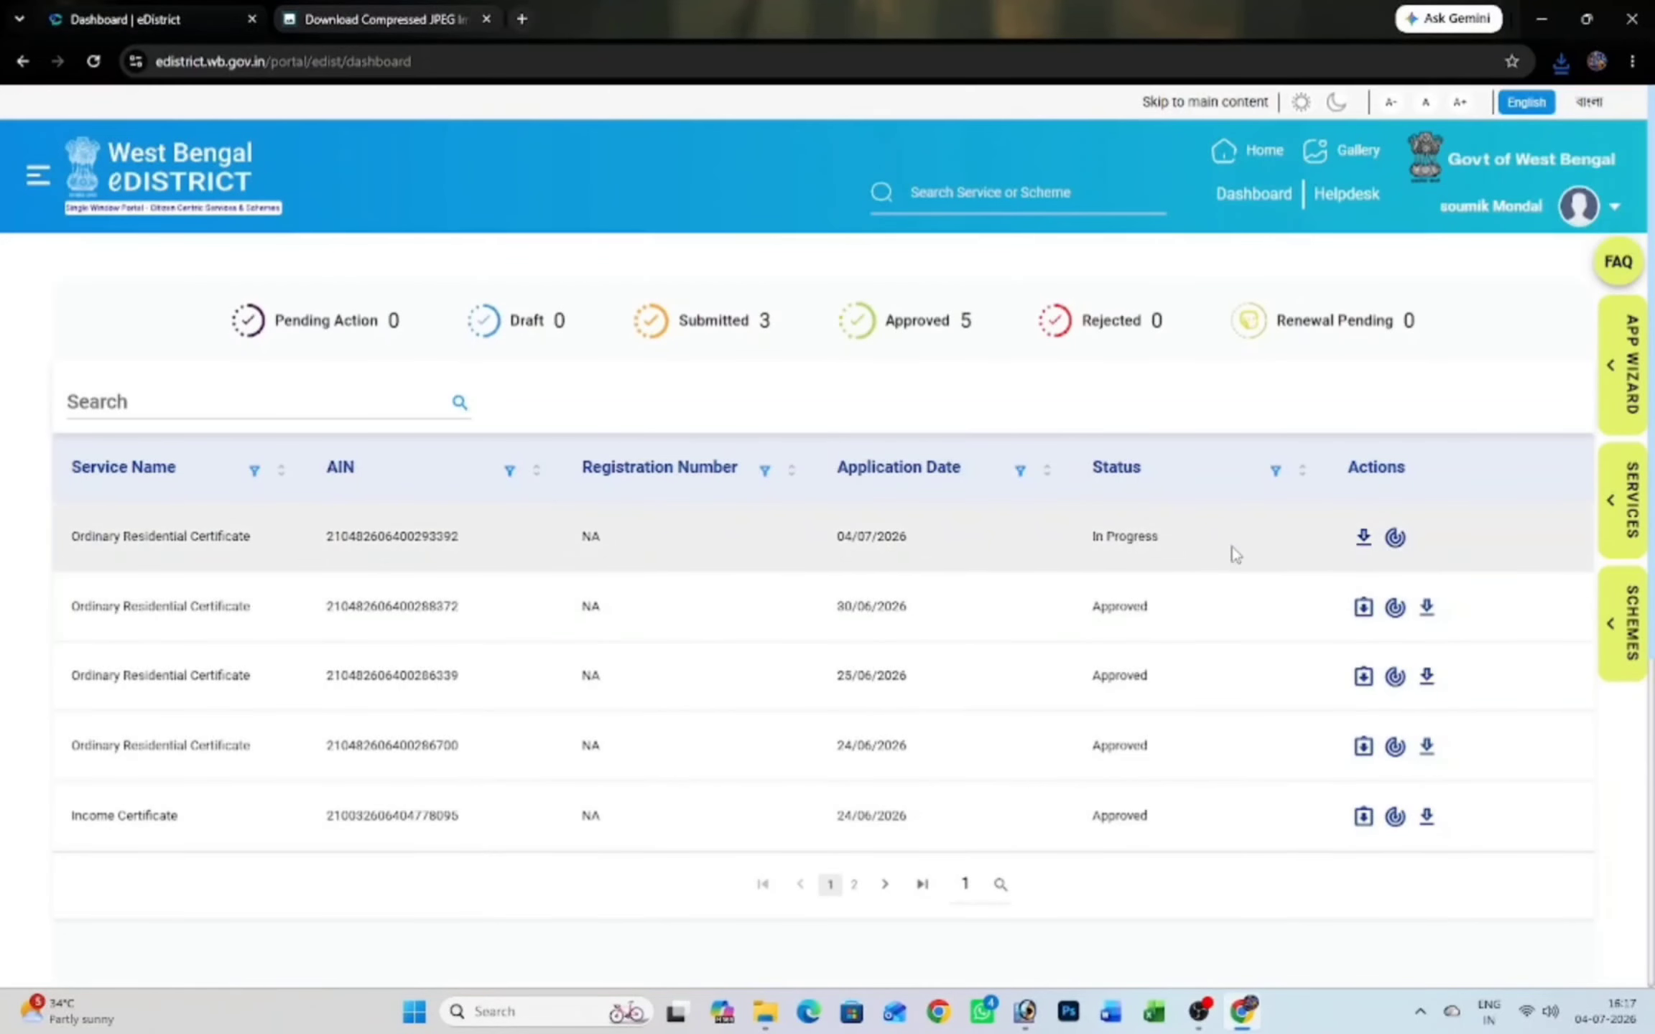
pyautogui.click(1548, 20)
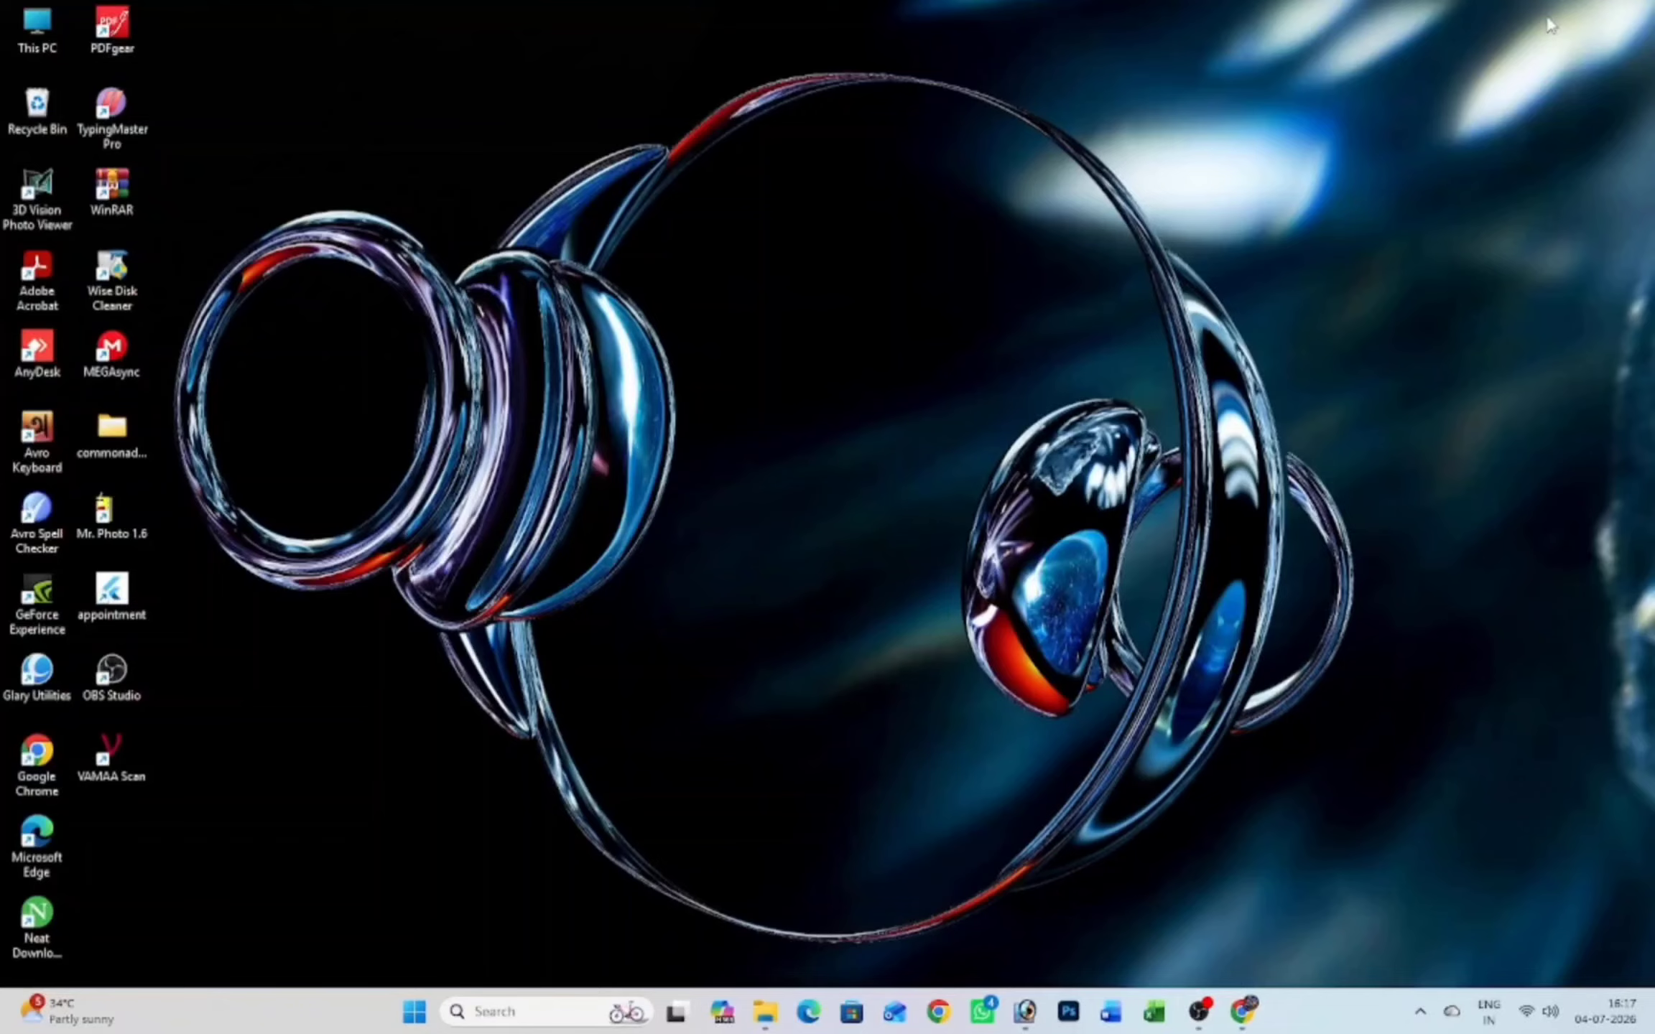